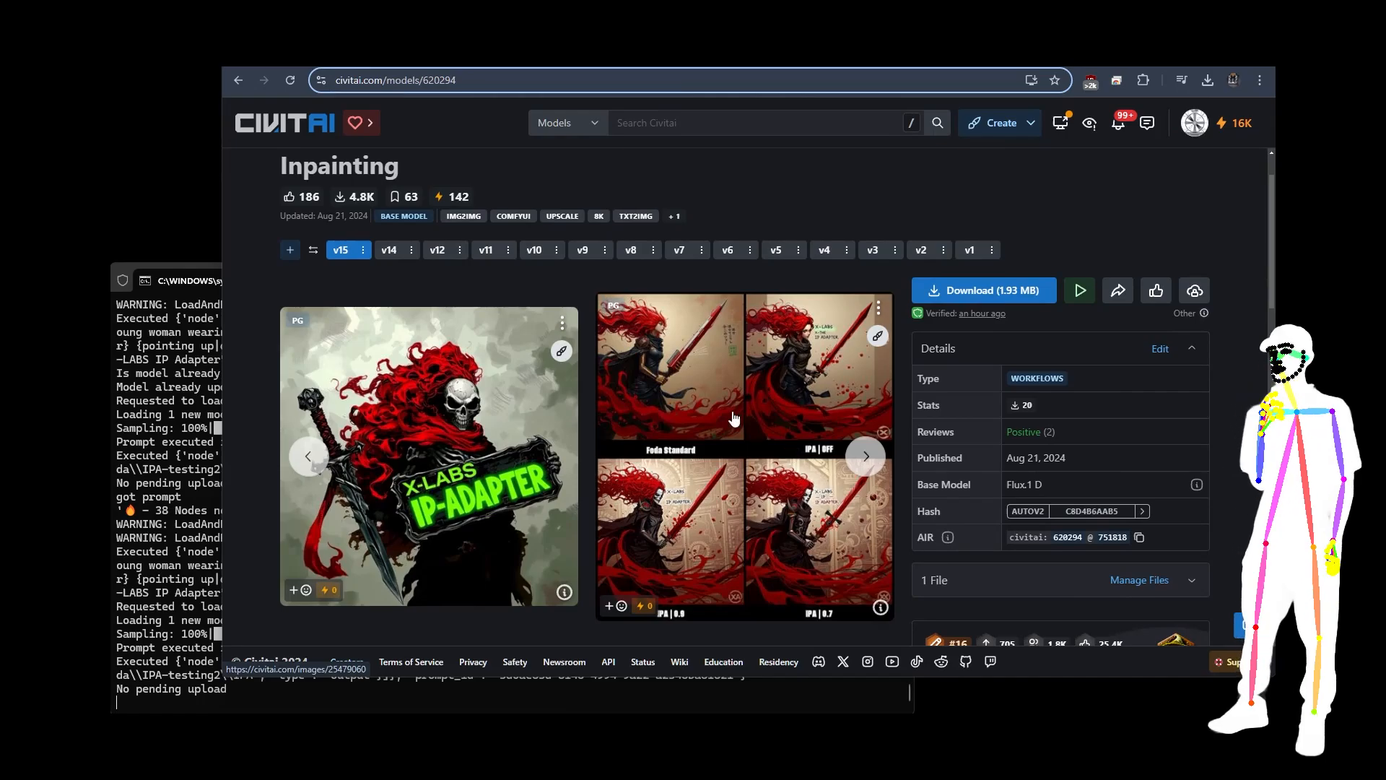
# Step: Examine the IP Adapter comparison image at full size and look over the Foda FLUX Pack model page and gallery
pyautogui.click(730, 425)
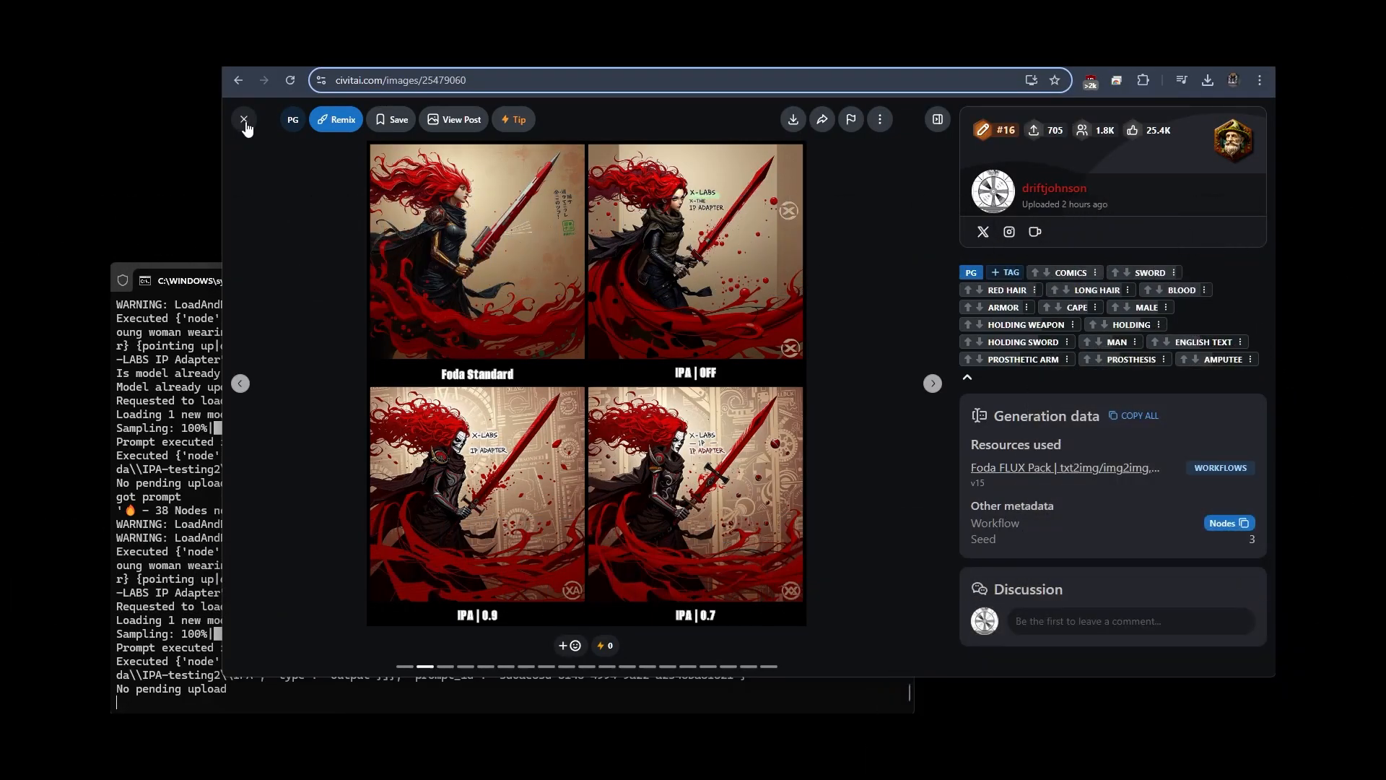
pyautogui.click(244, 121)
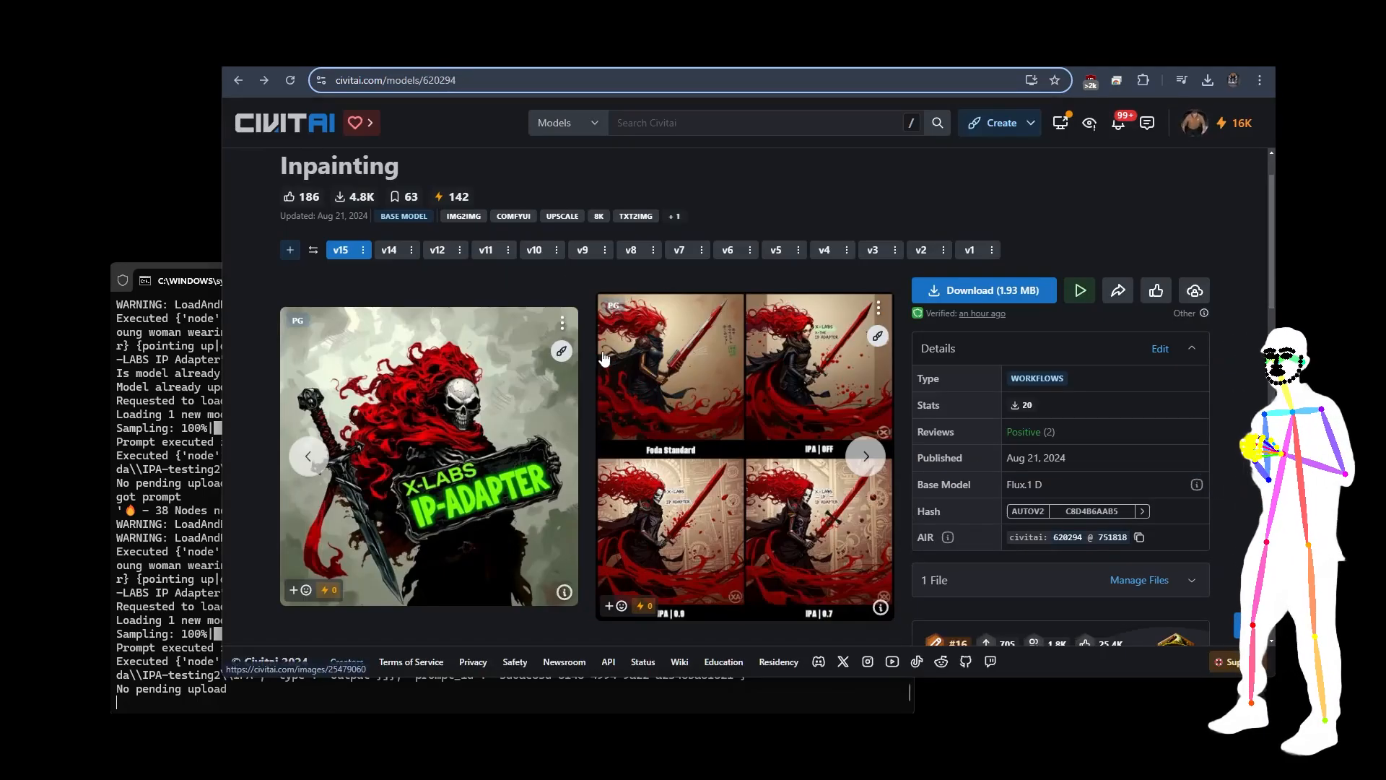
pyautogui.scroll(-12, 705, 393)
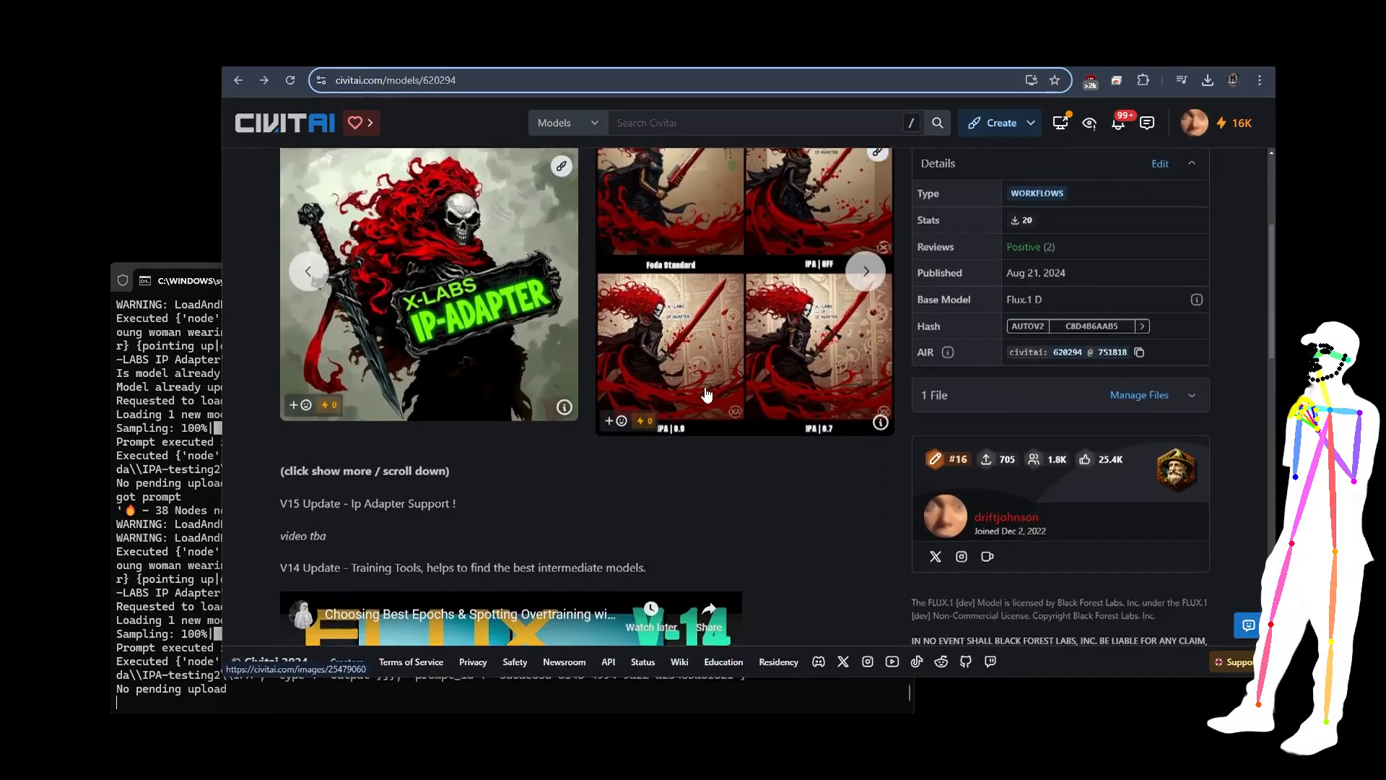
pyautogui.scroll(5, 706, 394)
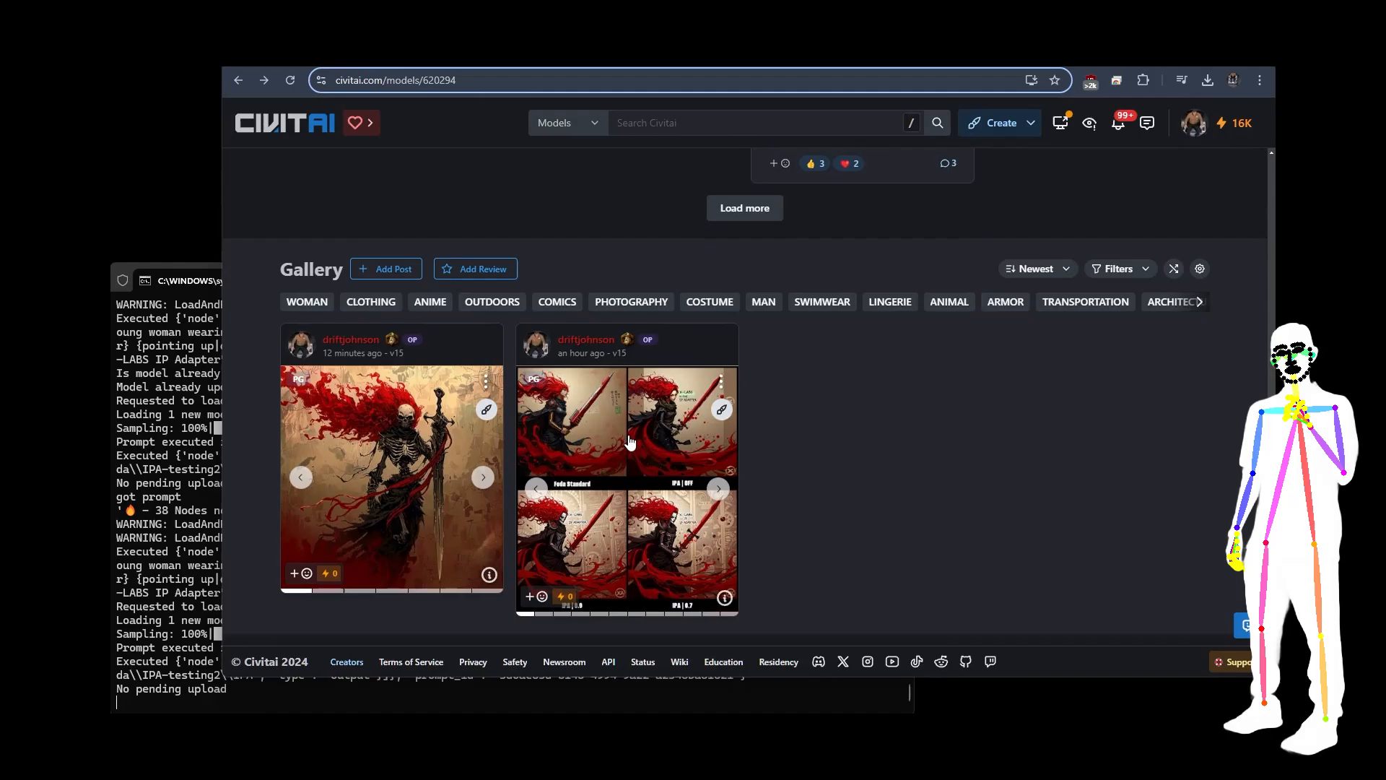
pyautogui.scroll(10, 635, 457)
pyautogui.scroll(4, 635, 457)
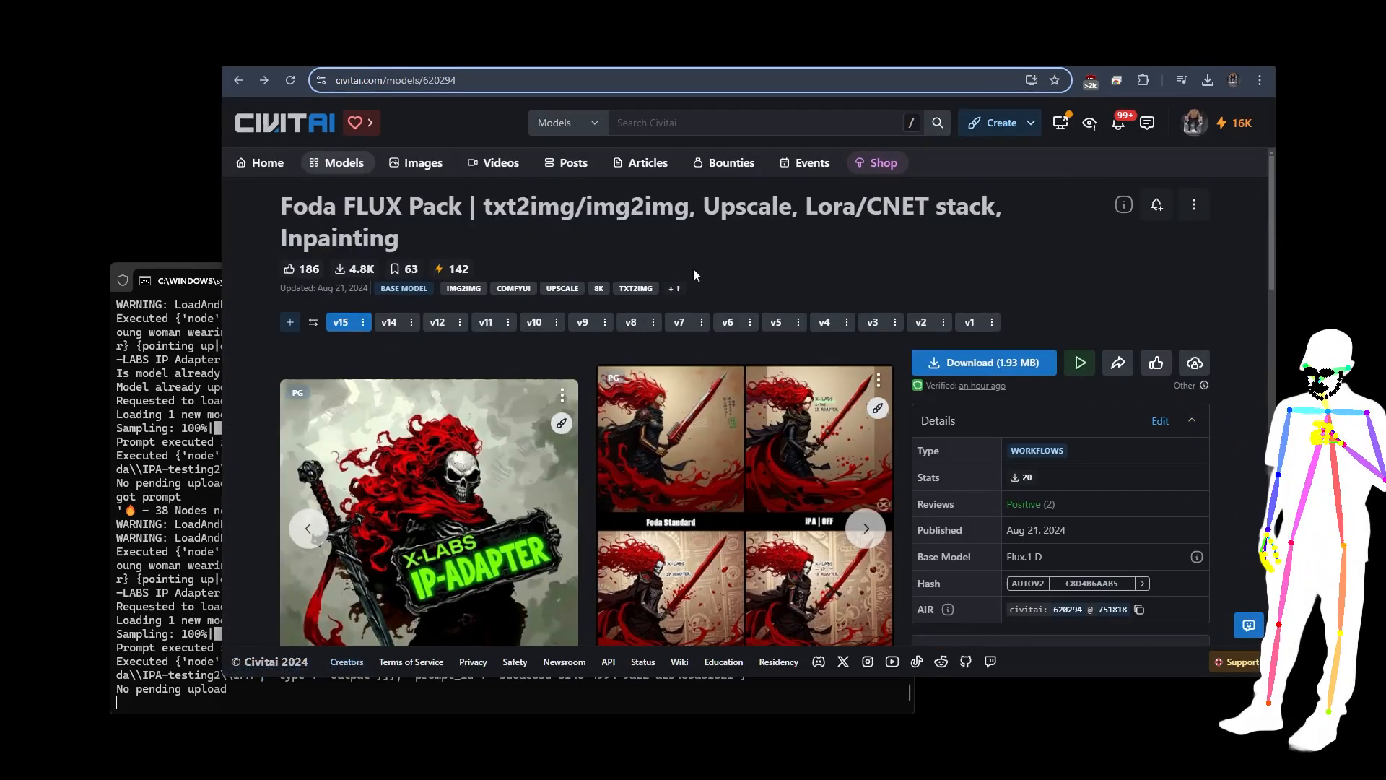
pyautogui.scroll(-5, 888, 241)
pyautogui.scroll(-4, 823, 383)
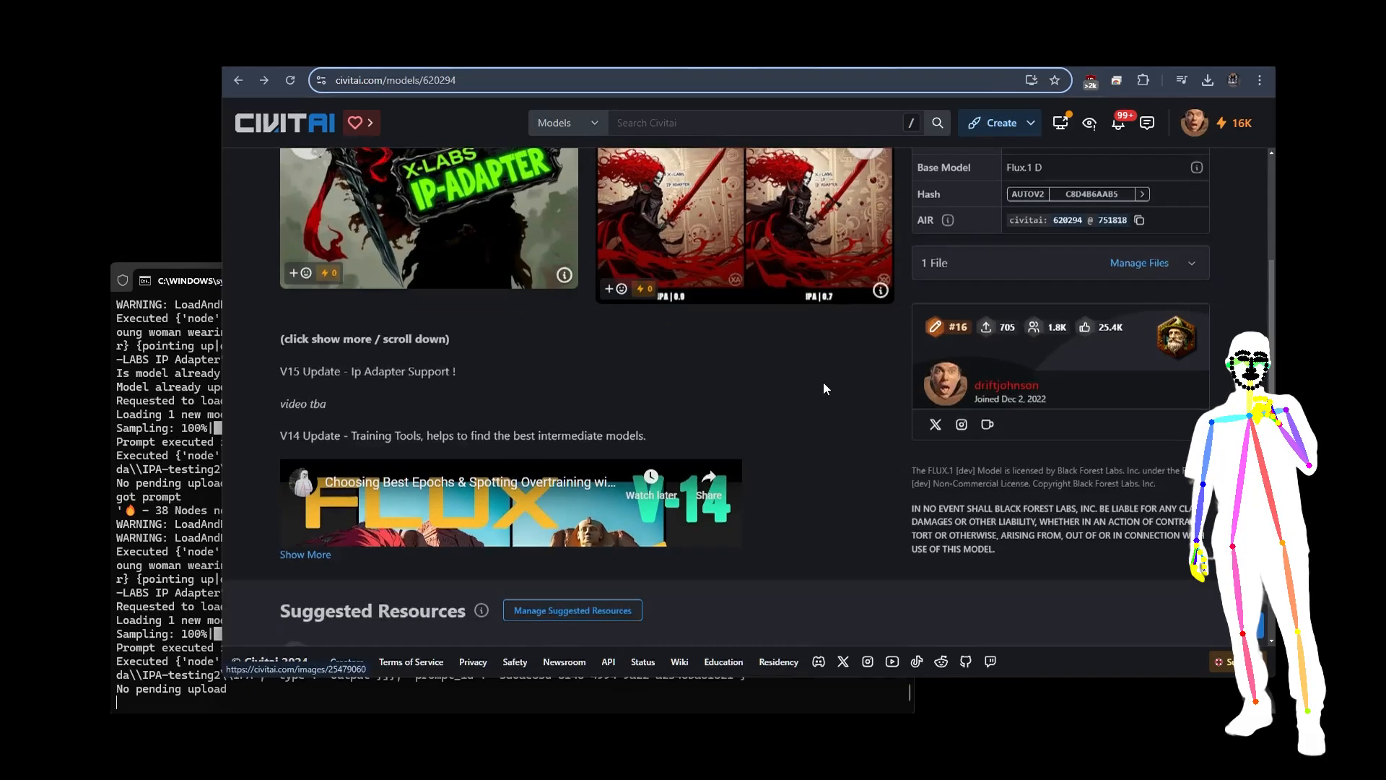
pyautogui.scroll(1, 711, 270)
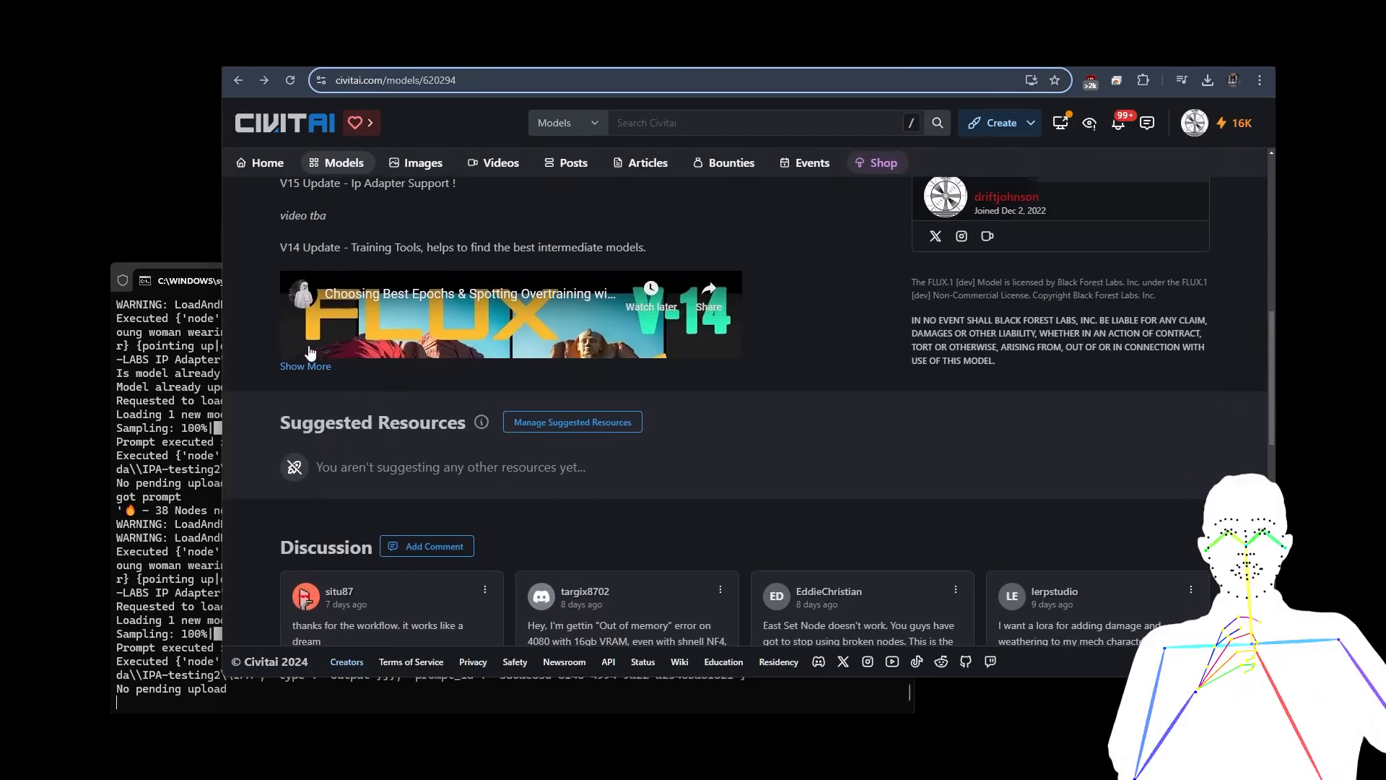
# Step: Expand the model page's full description and read the IP Adapter section's download links and target folders
pyautogui.scroll(-20, 689, 372)
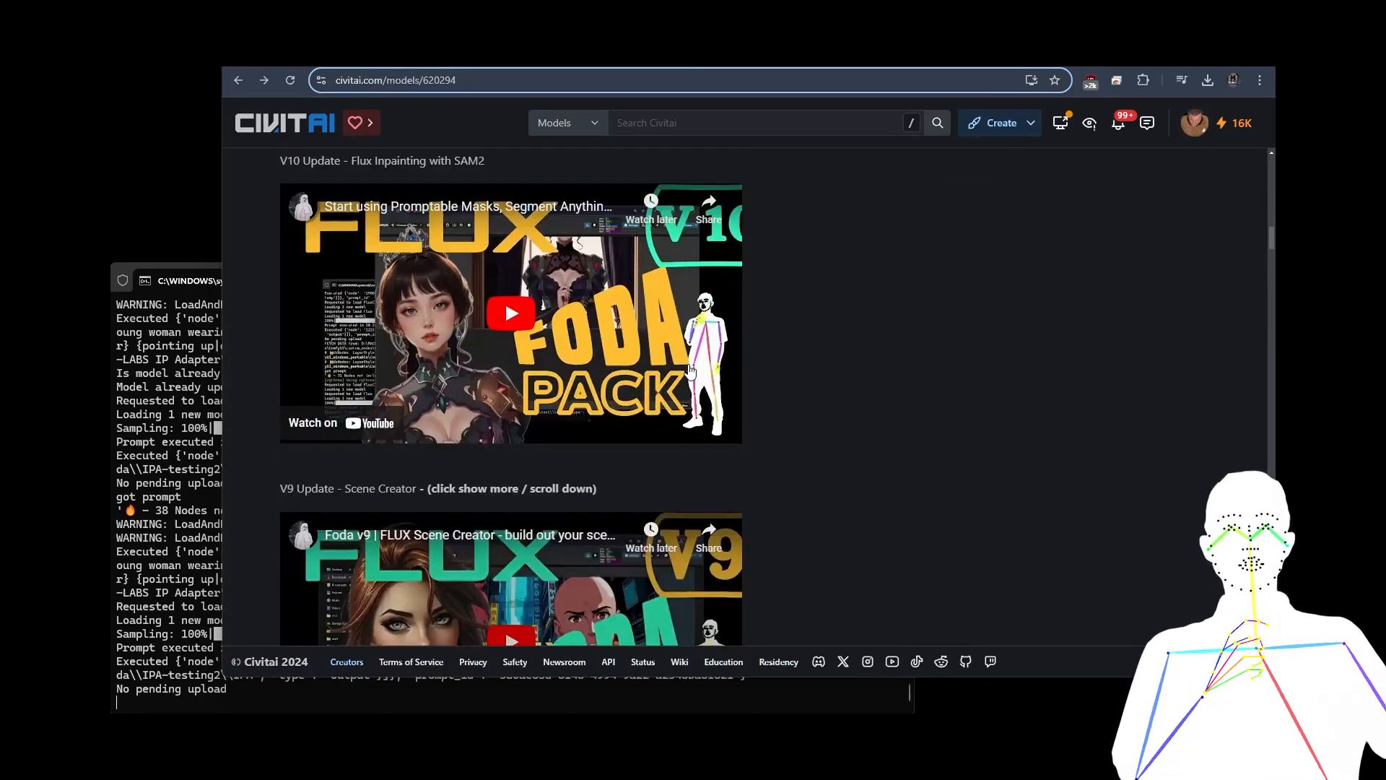
pyautogui.scroll(-15, 690, 371)
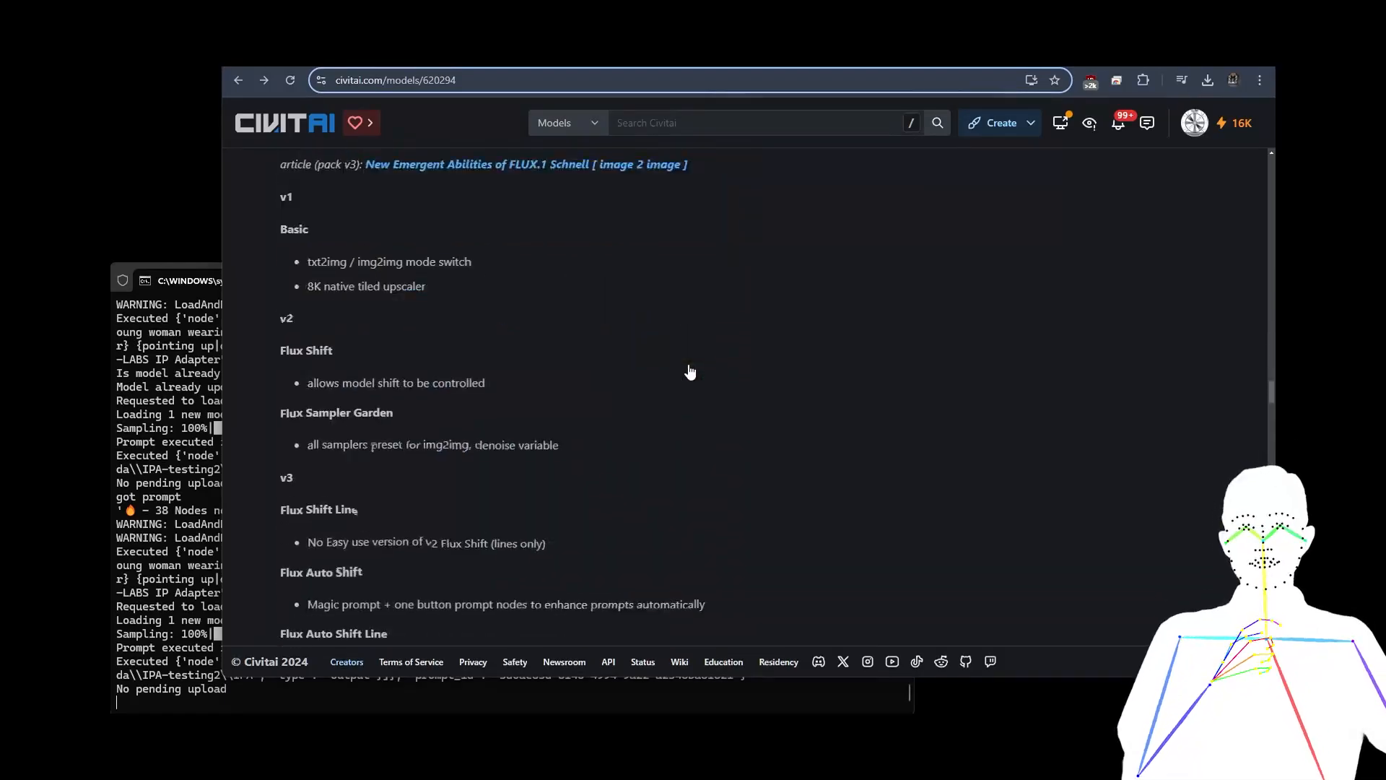
pyautogui.scroll(-20, 689, 371)
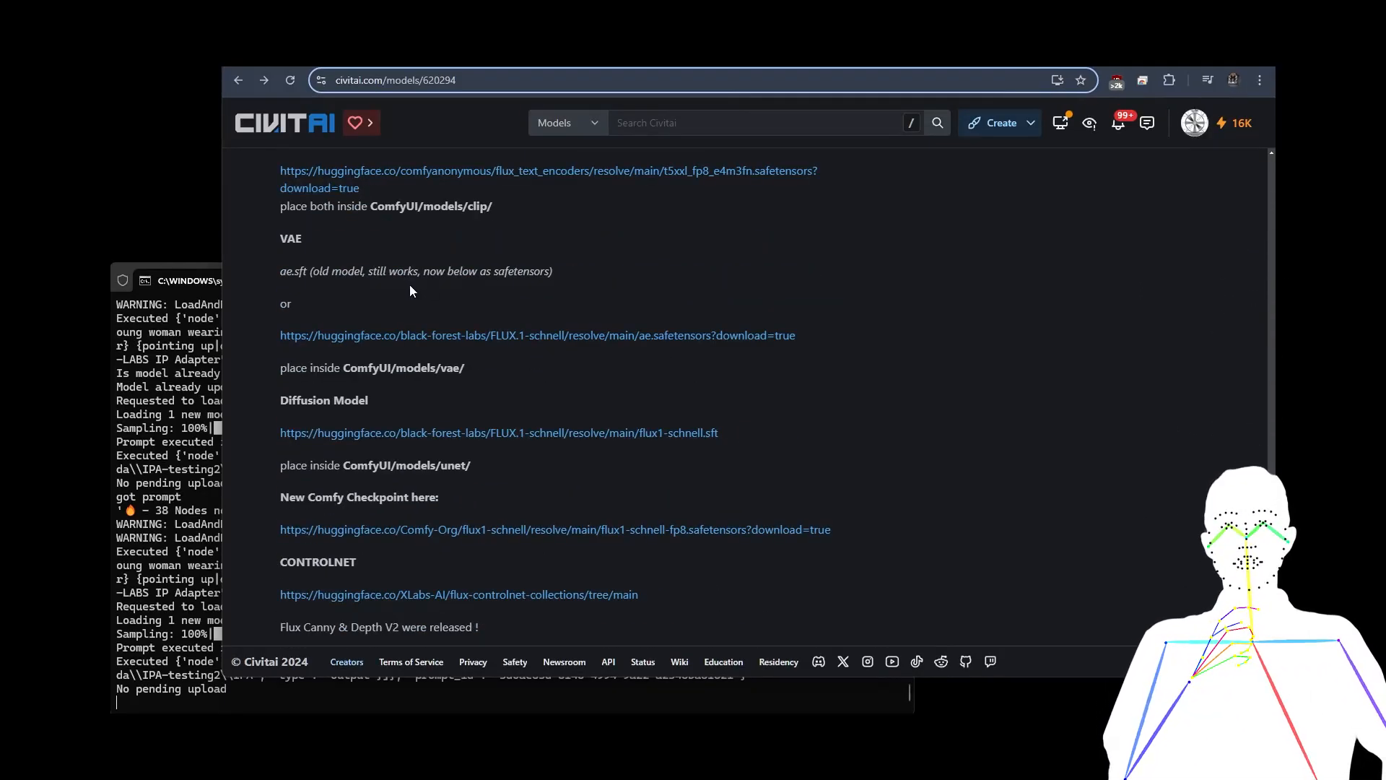
pyautogui.scroll(-5, 418, 336)
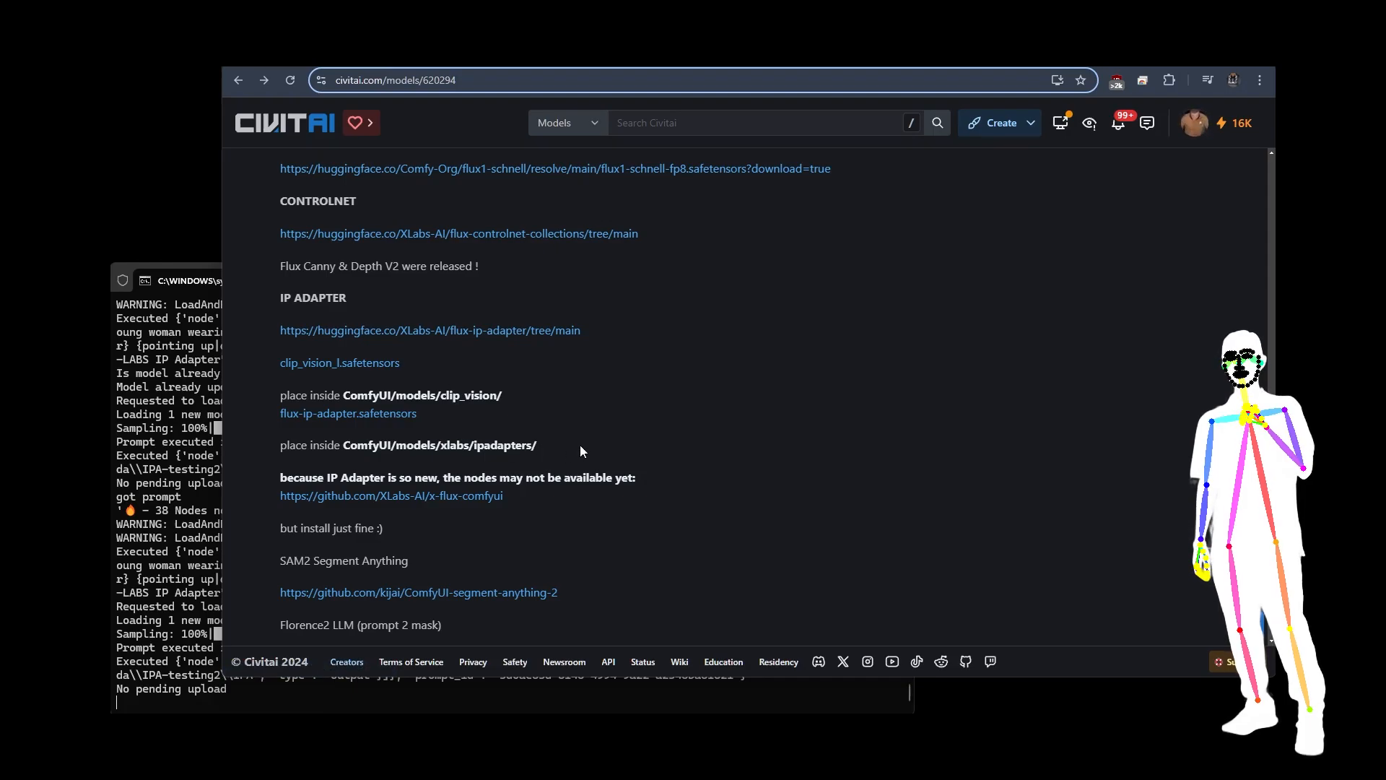
pyautogui.moveTo(447, 446); pyautogui.dragTo(548, 448)
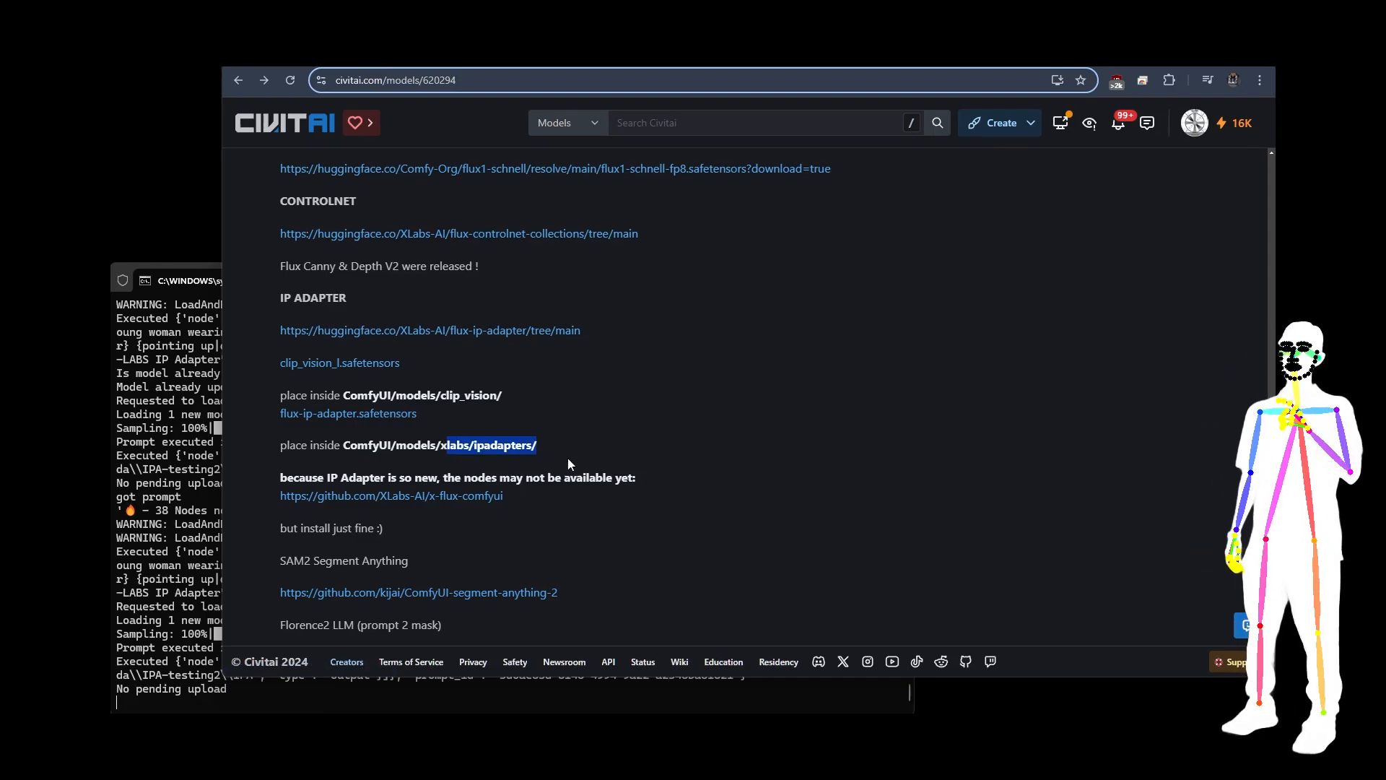
pyautogui.click(552, 440)
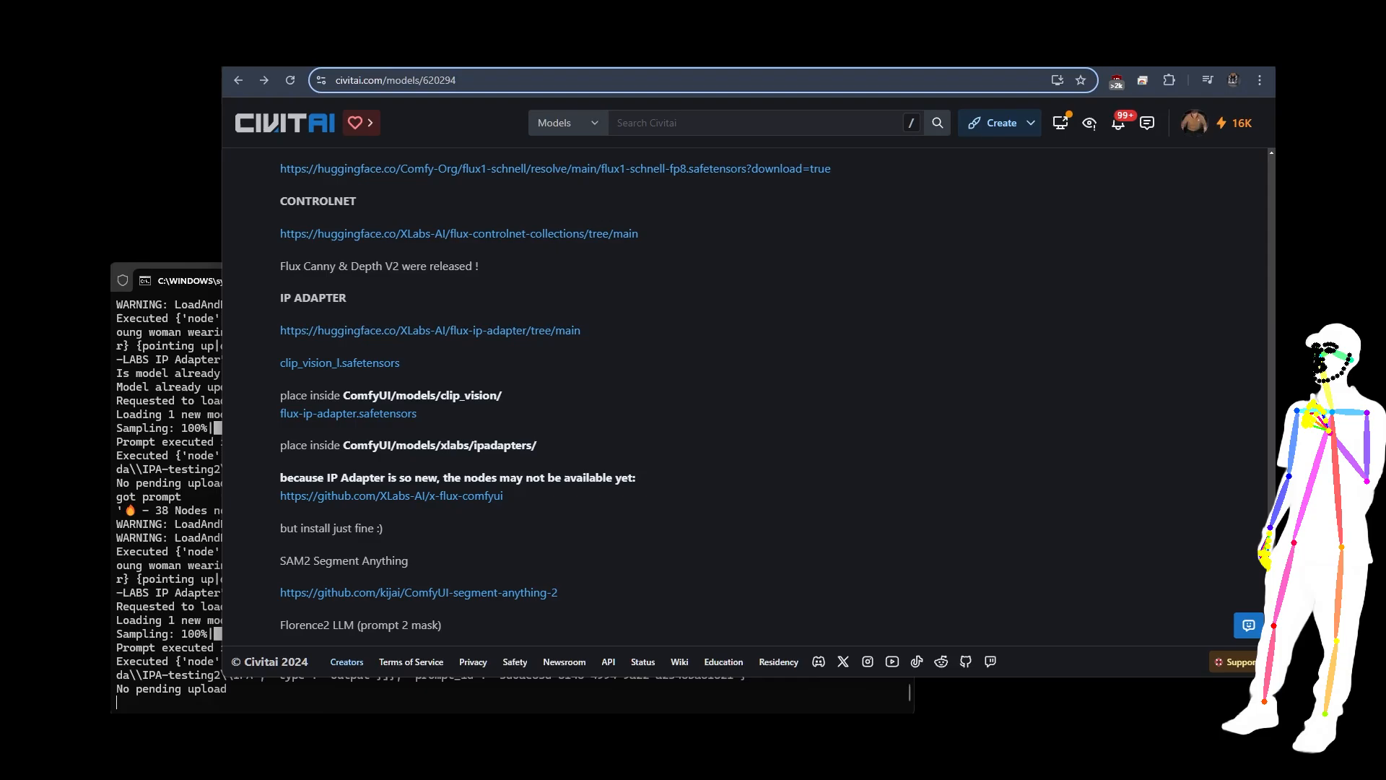
# Step: Switch to the XLabs-AI x-flux-comfyui repository on GitHub and read the README's installation instructions, including the setup.py command
pyautogui.hotkey('ctrl', 'Tab')
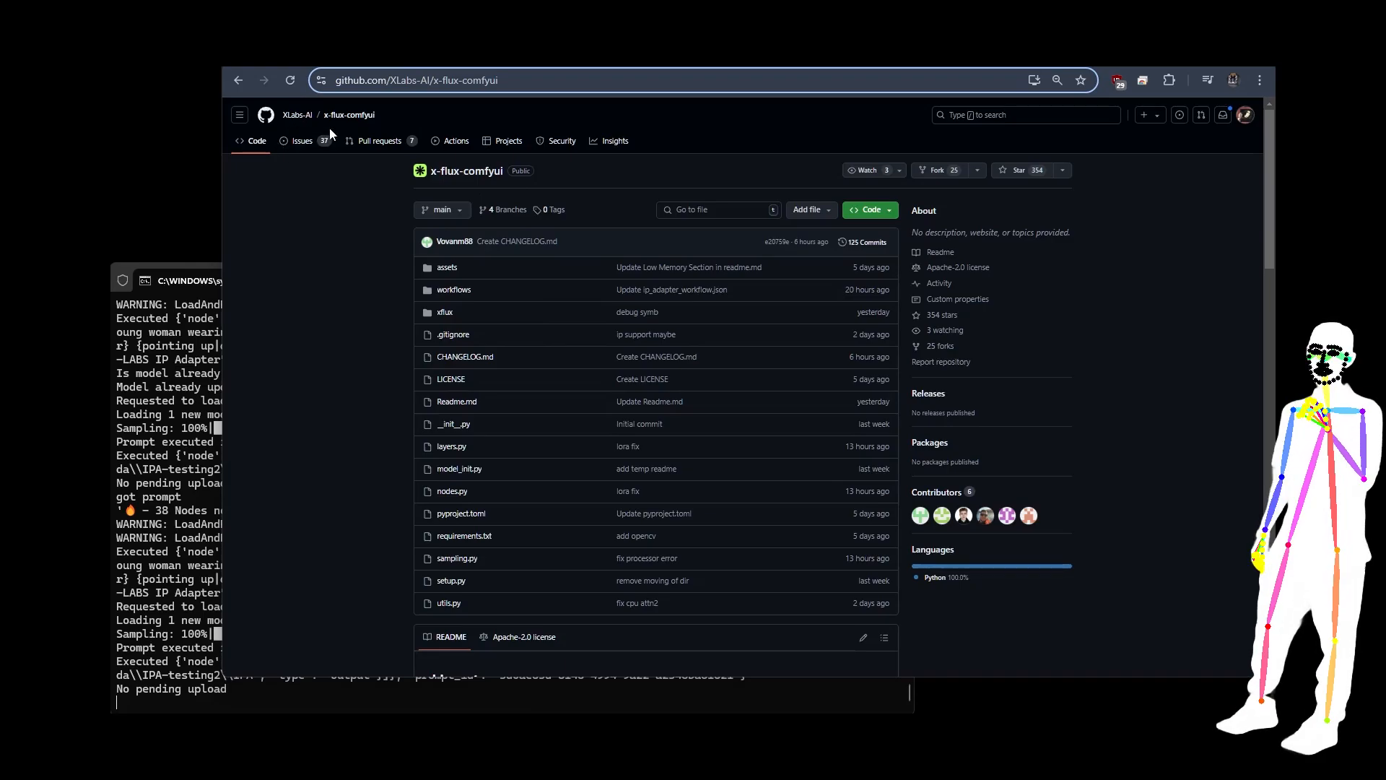
pyautogui.scroll(-7, 725, 296)
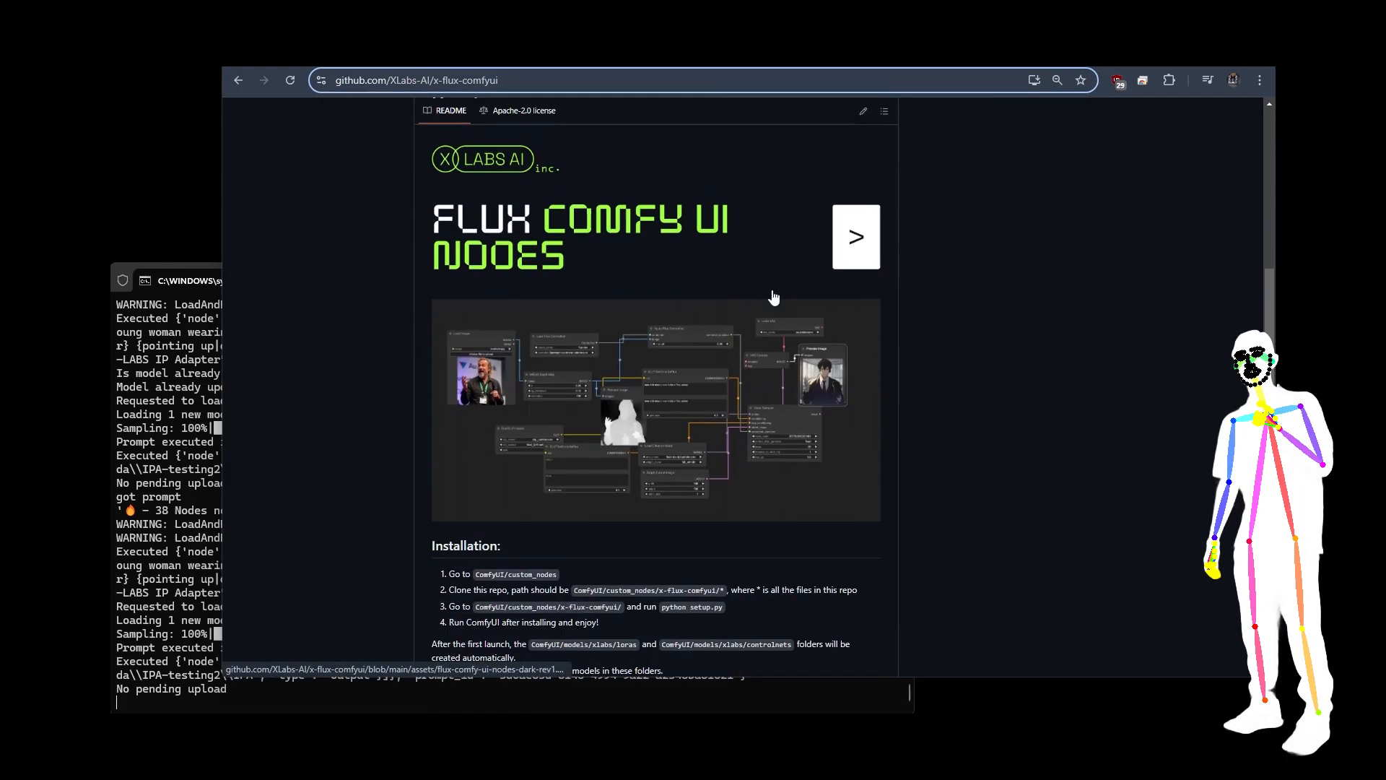
pyautogui.scroll(-5, 686, 216)
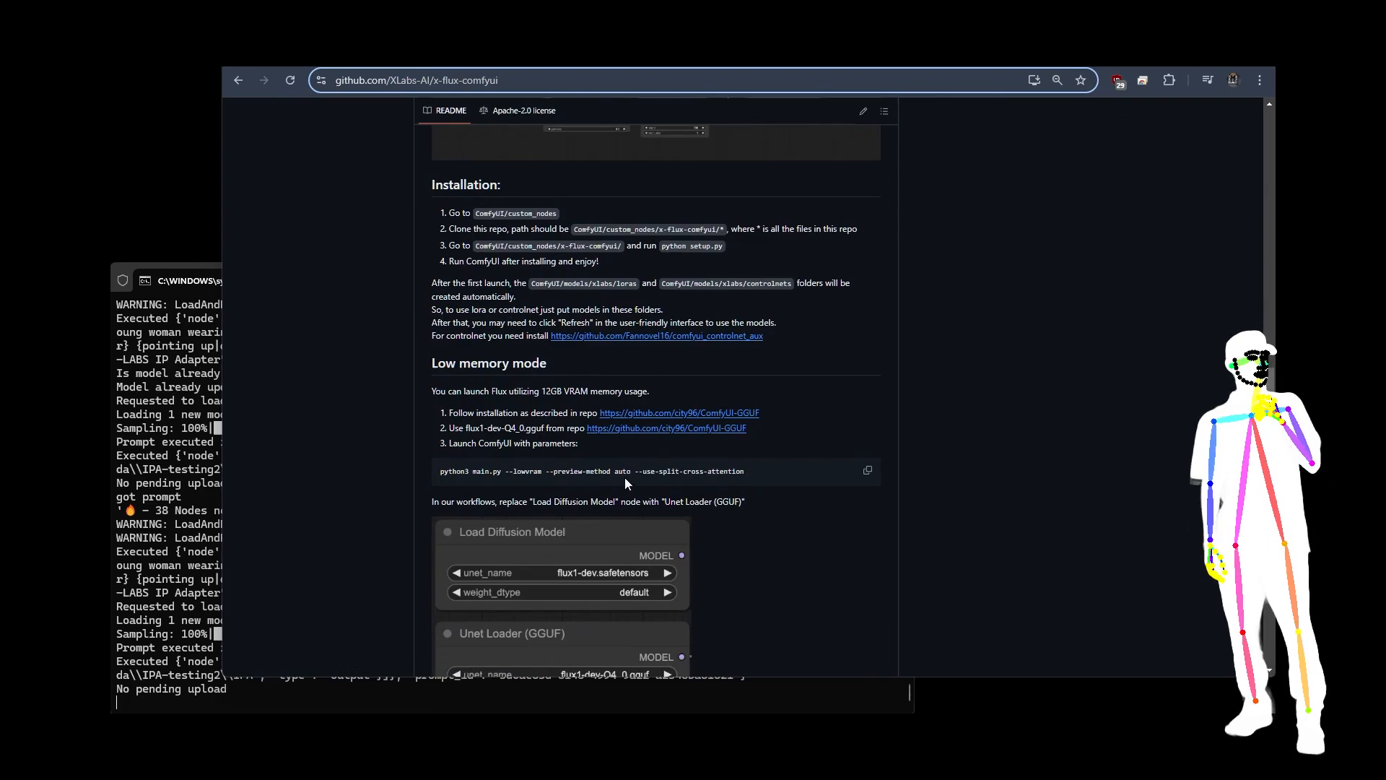
pyautogui.scroll(1, 485, 352)
pyautogui.scroll(1, 498, 351)
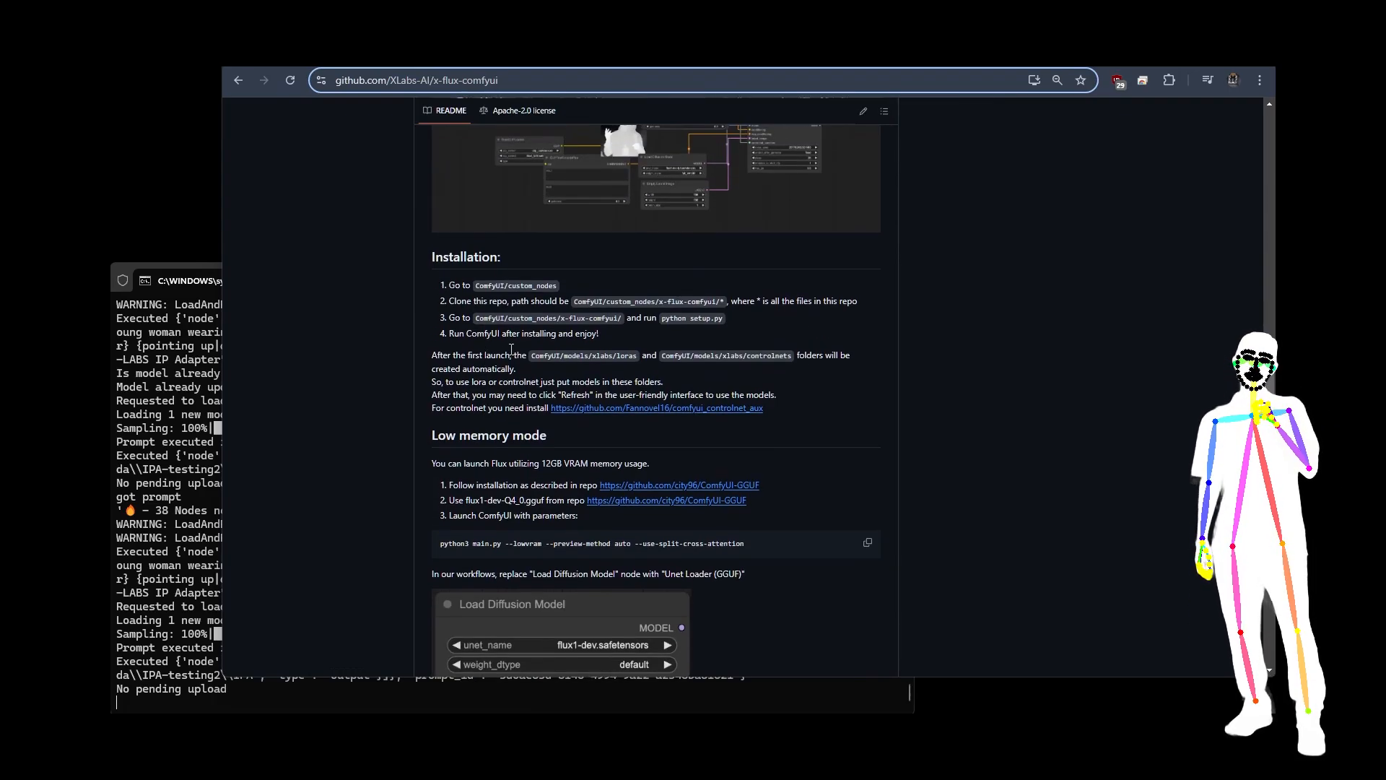
pyautogui.moveTo(662, 322); pyautogui.dragTo(729, 322)
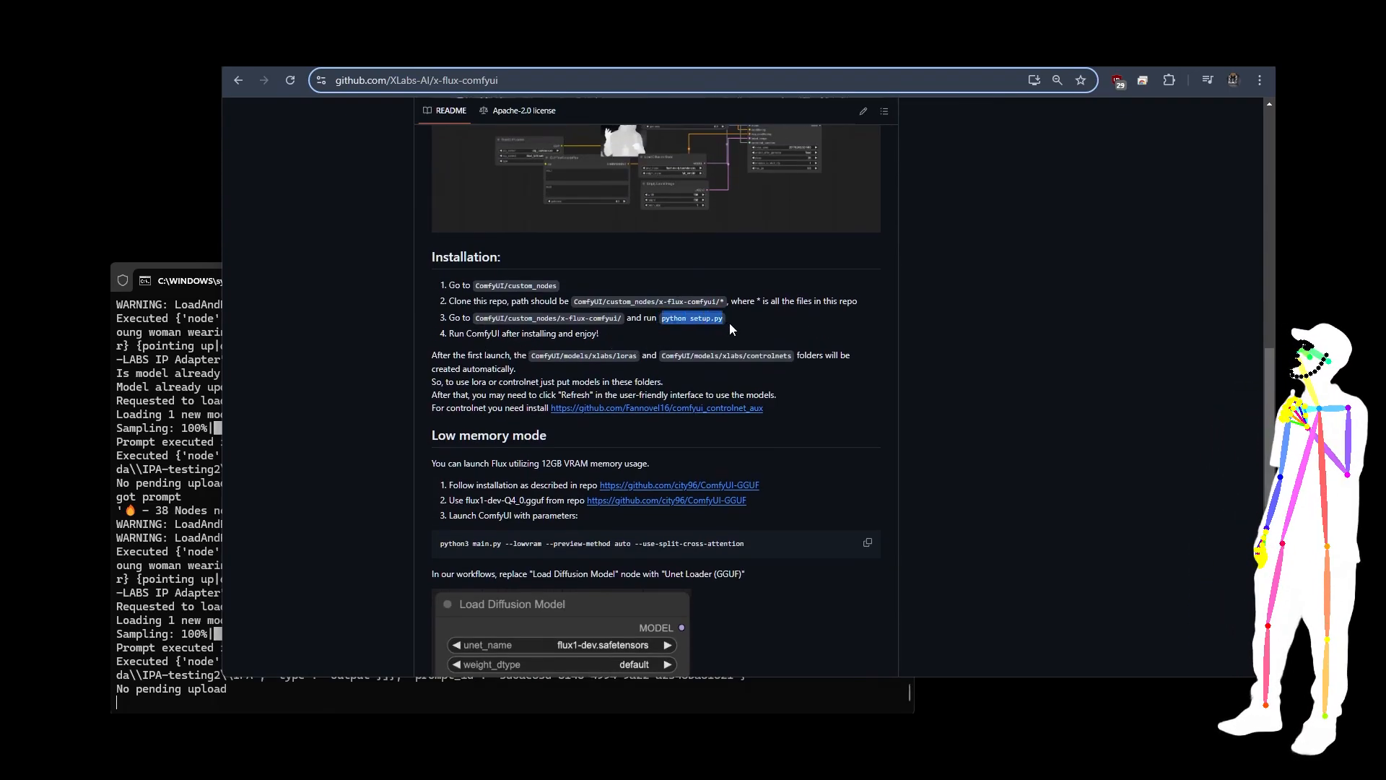
pyautogui.click(731, 322)
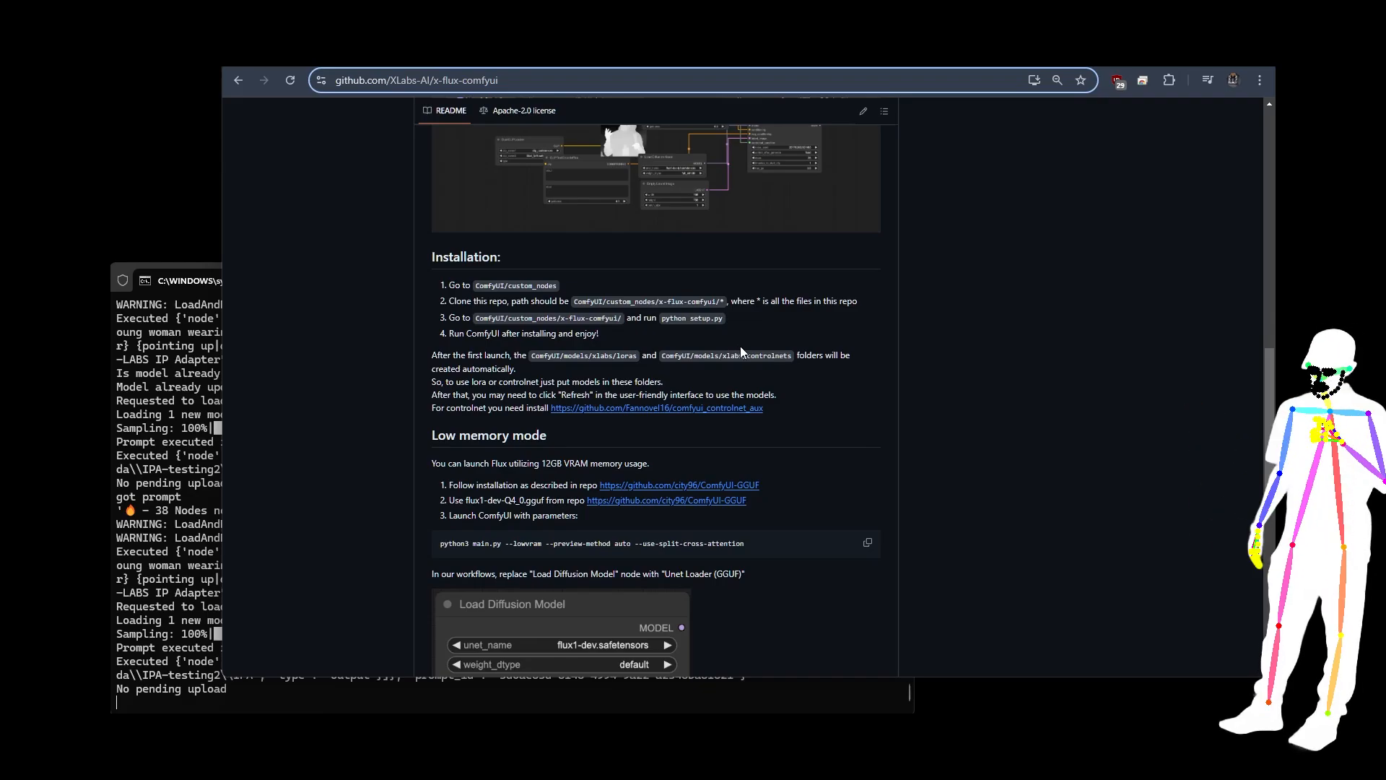
# Step: Read the IP Adapter instructions in the x-flux-comfyui README and return to its overview
pyautogui.scroll(-6, 739, 348)
pyautogui.scroll(-2, 741, 351)
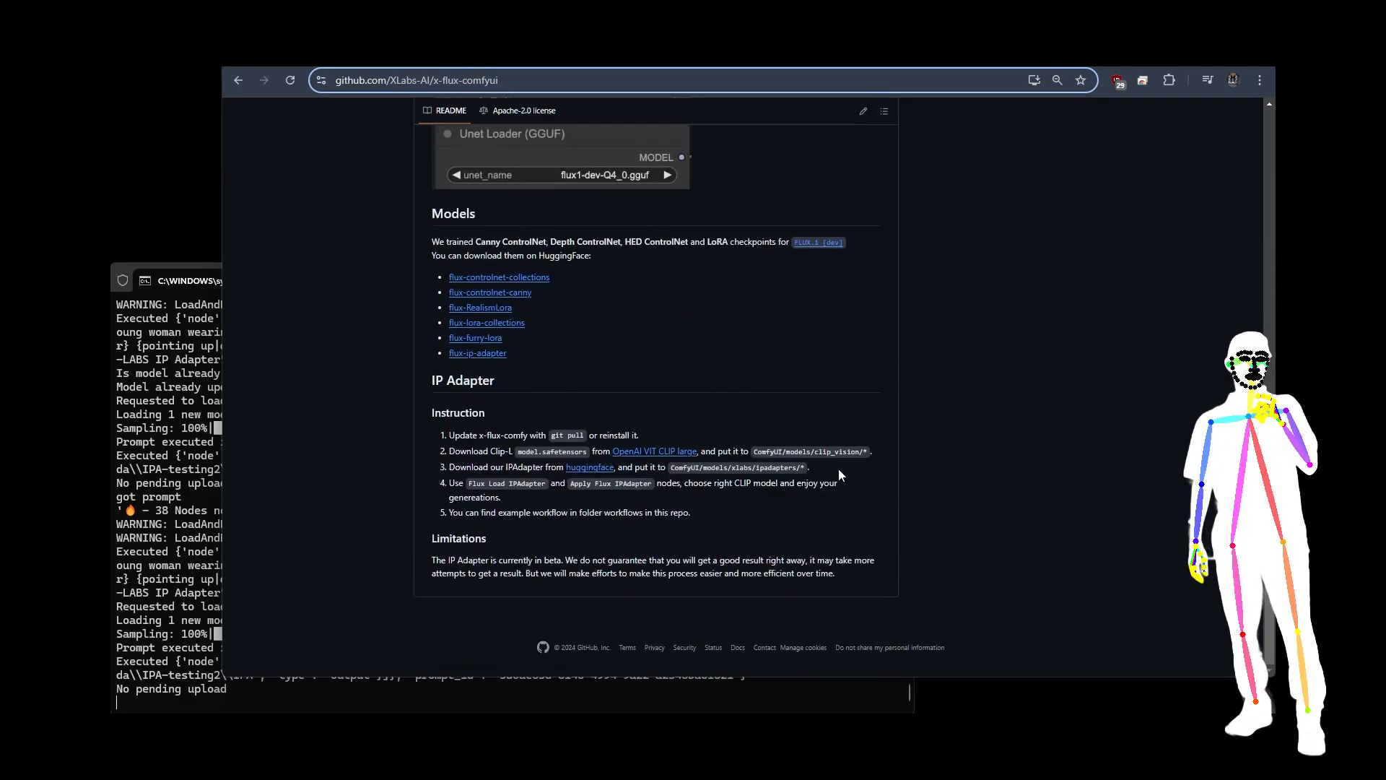
pyautogui.moveTo(838, 474); pyautogui.dragTo(541, 435)
pyautogui.click(712, 502)
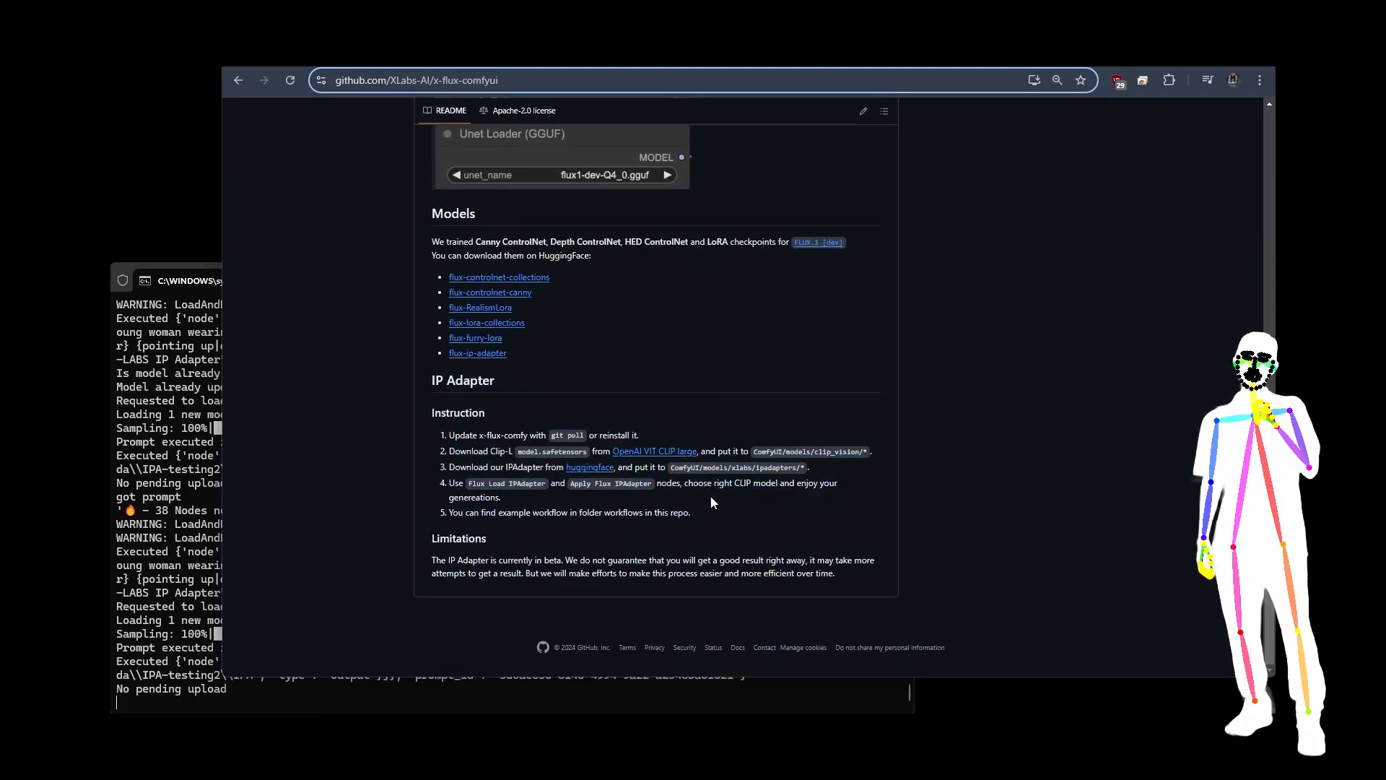
pyautogui.scroll(7, 724, 468)
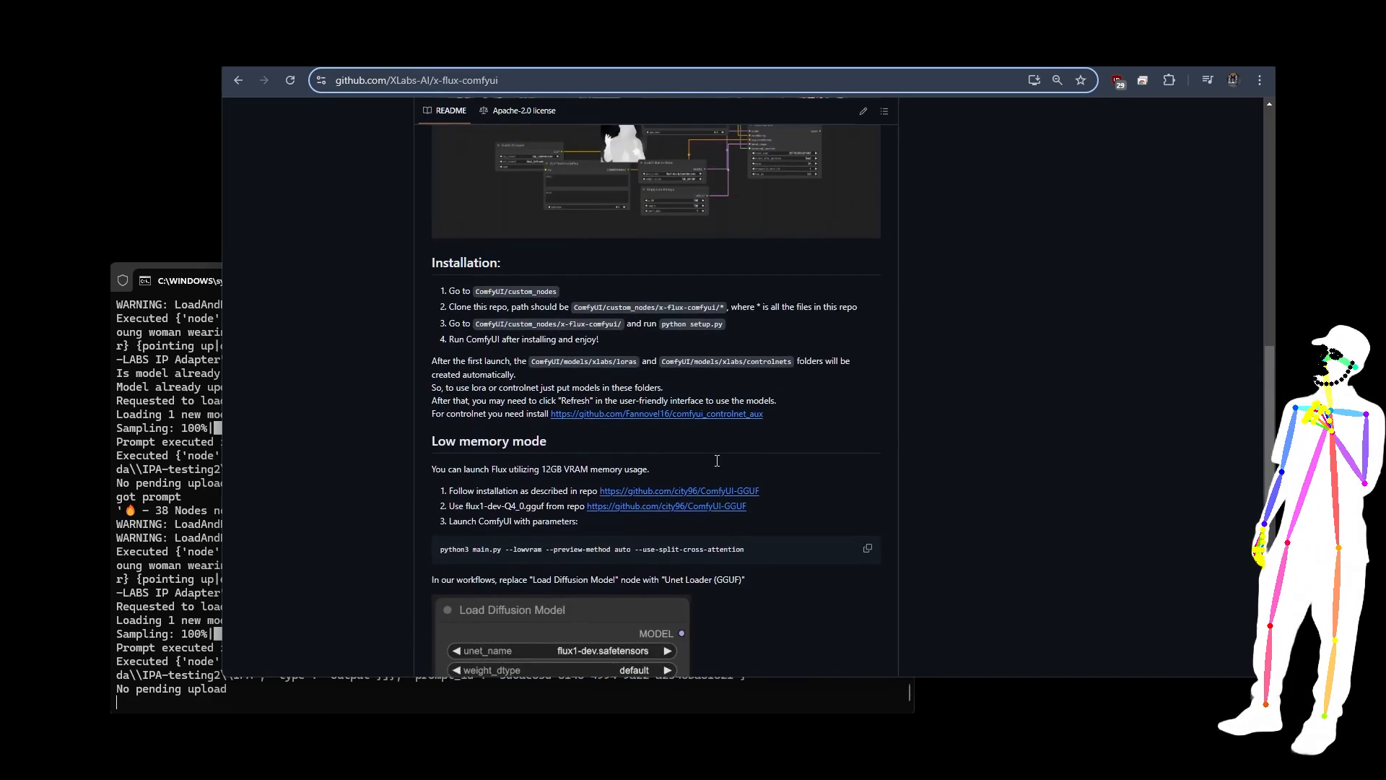
pyautogui.scroll(5, 678, 393)
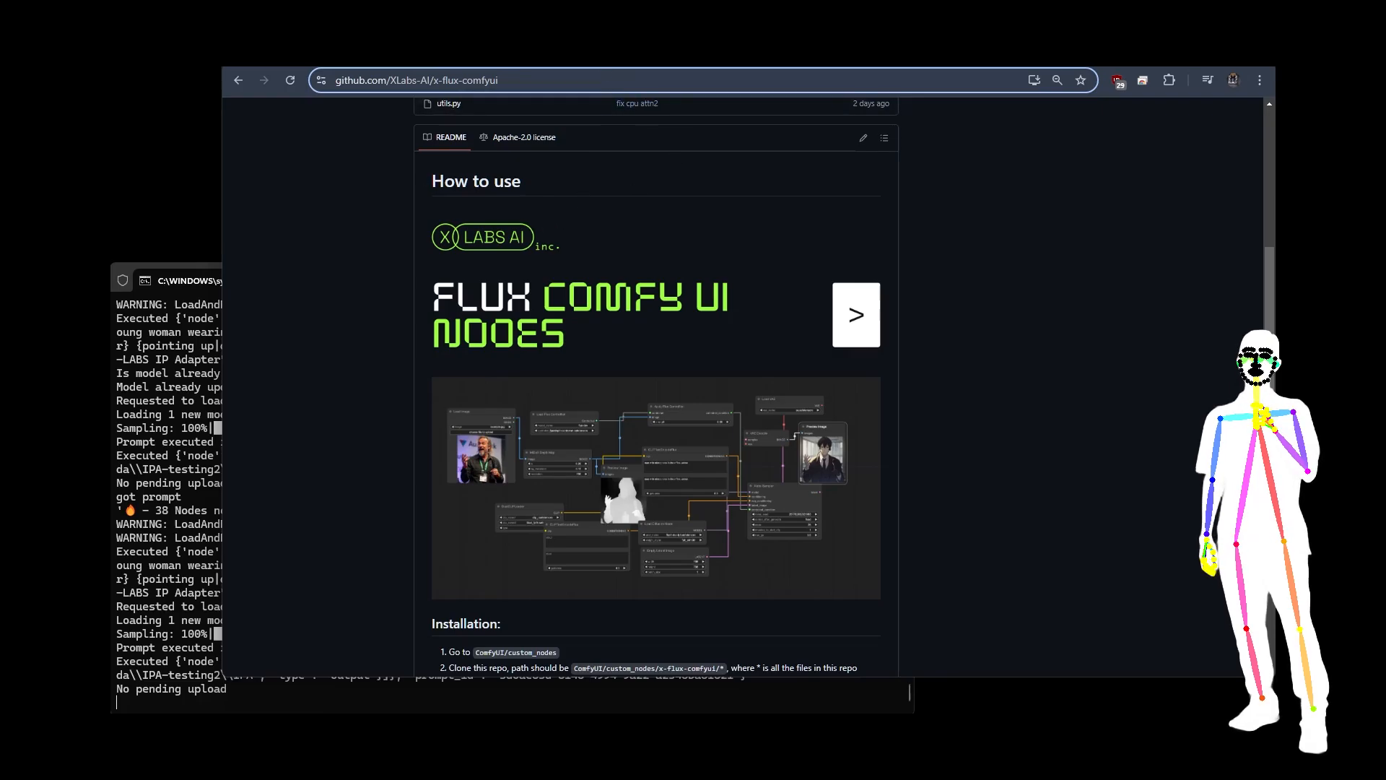
# Step: Check the flux-ip-adapter file list on Hugging Face and switch to the whole IP Adapter workflow in ComfyUI
pyautogui.click(603, 57)
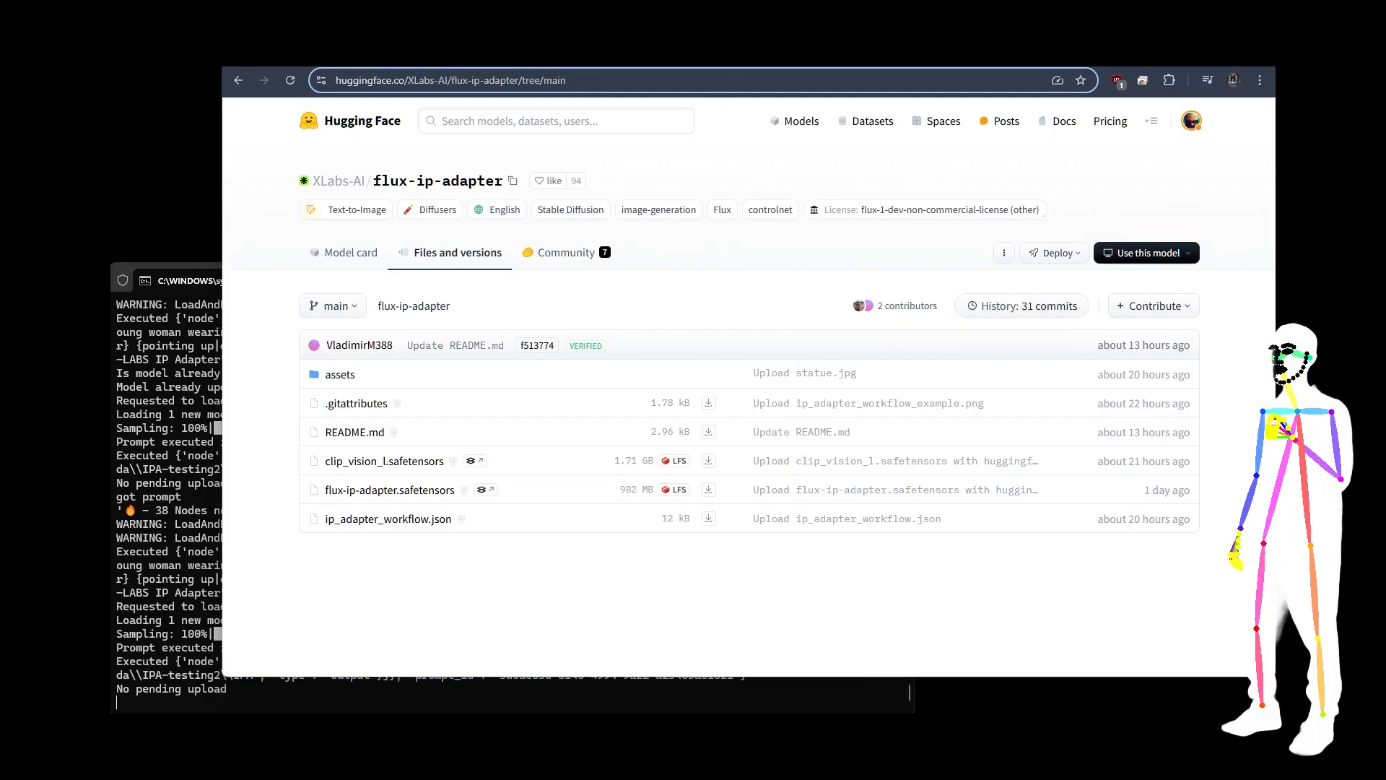
pyautogui.click(721, 55)
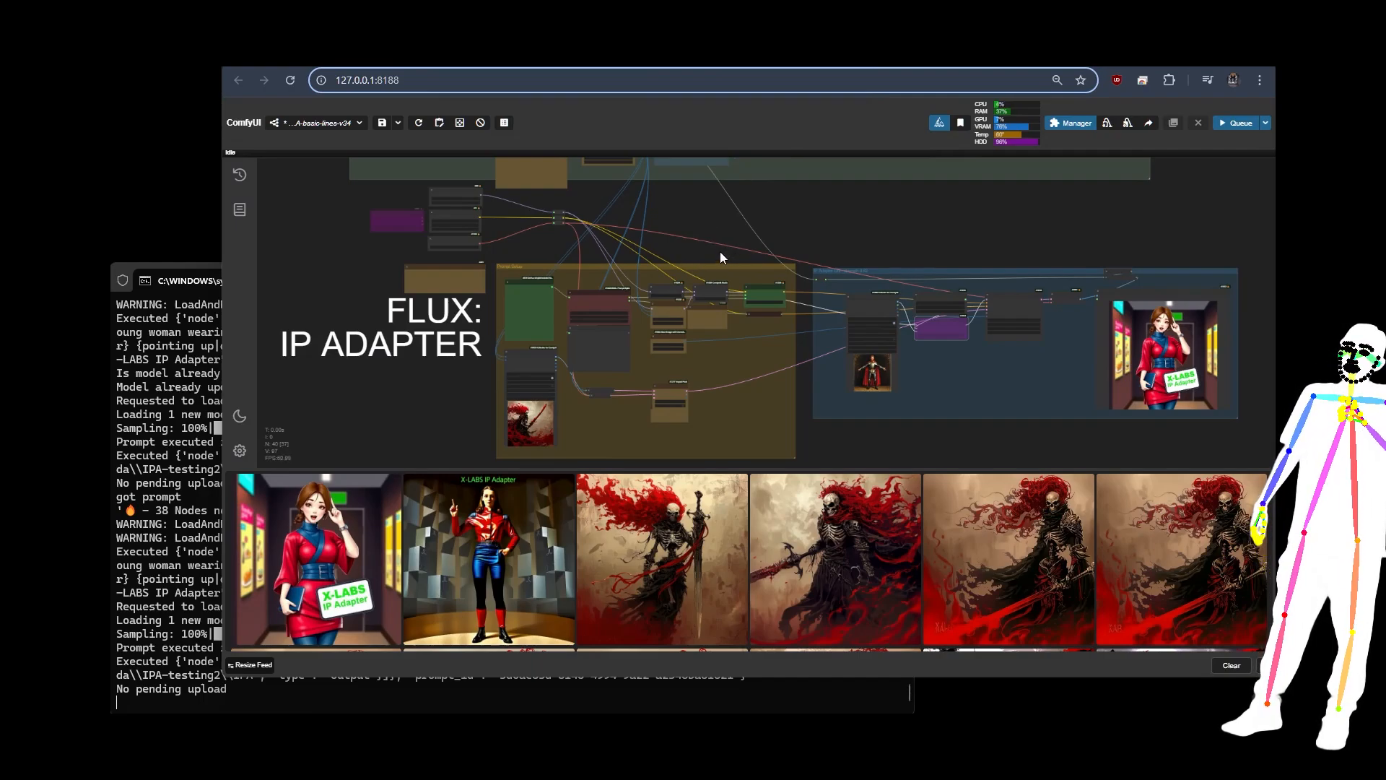
pyautogui.scroll(-5, 733, 254)
pyautogui.moveTo(777, 254); pyautogui.dragTo(750, 278)
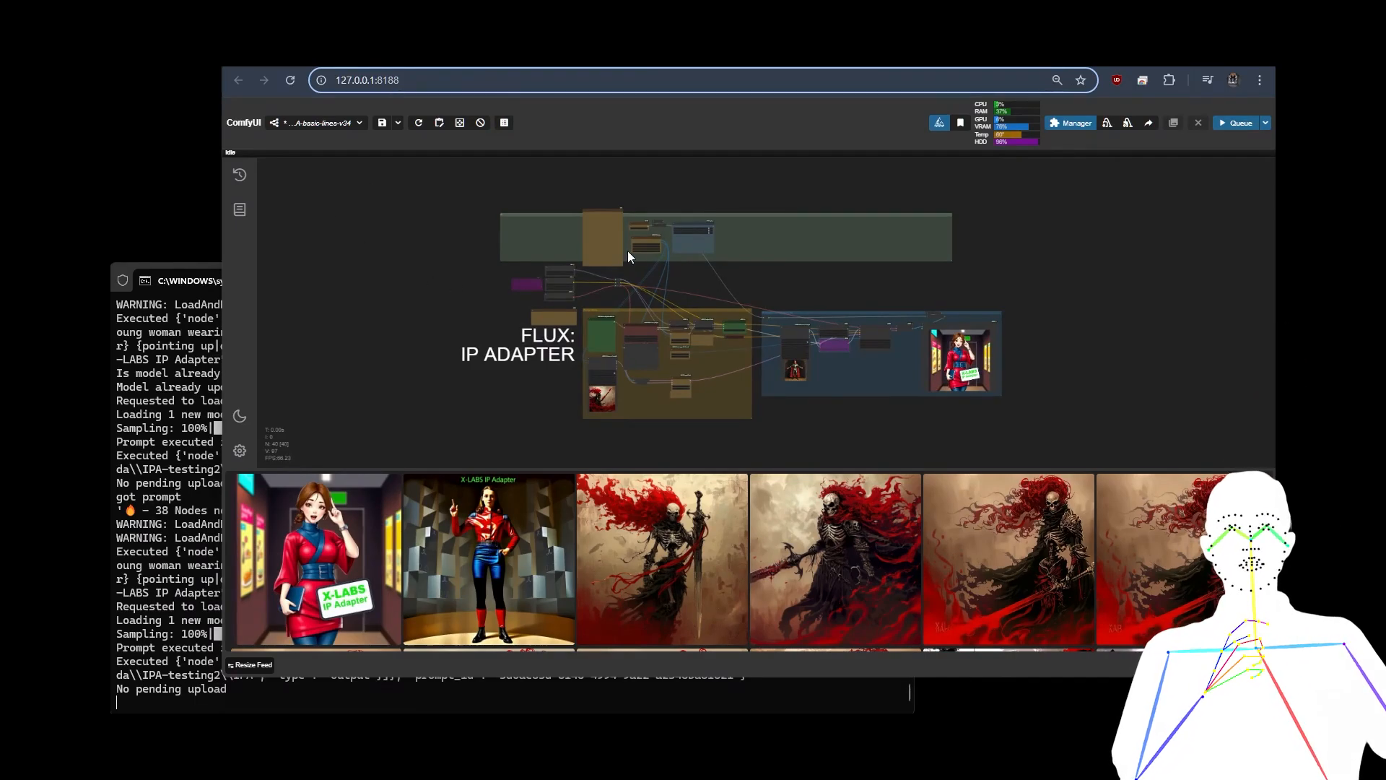
# Step: Inspect the workflow's Project Name, Aspect Size V2 and Fast Groups Bypasser nodes, and the Prompt Setup group
pyautogui.scroll(10, 627, 250)
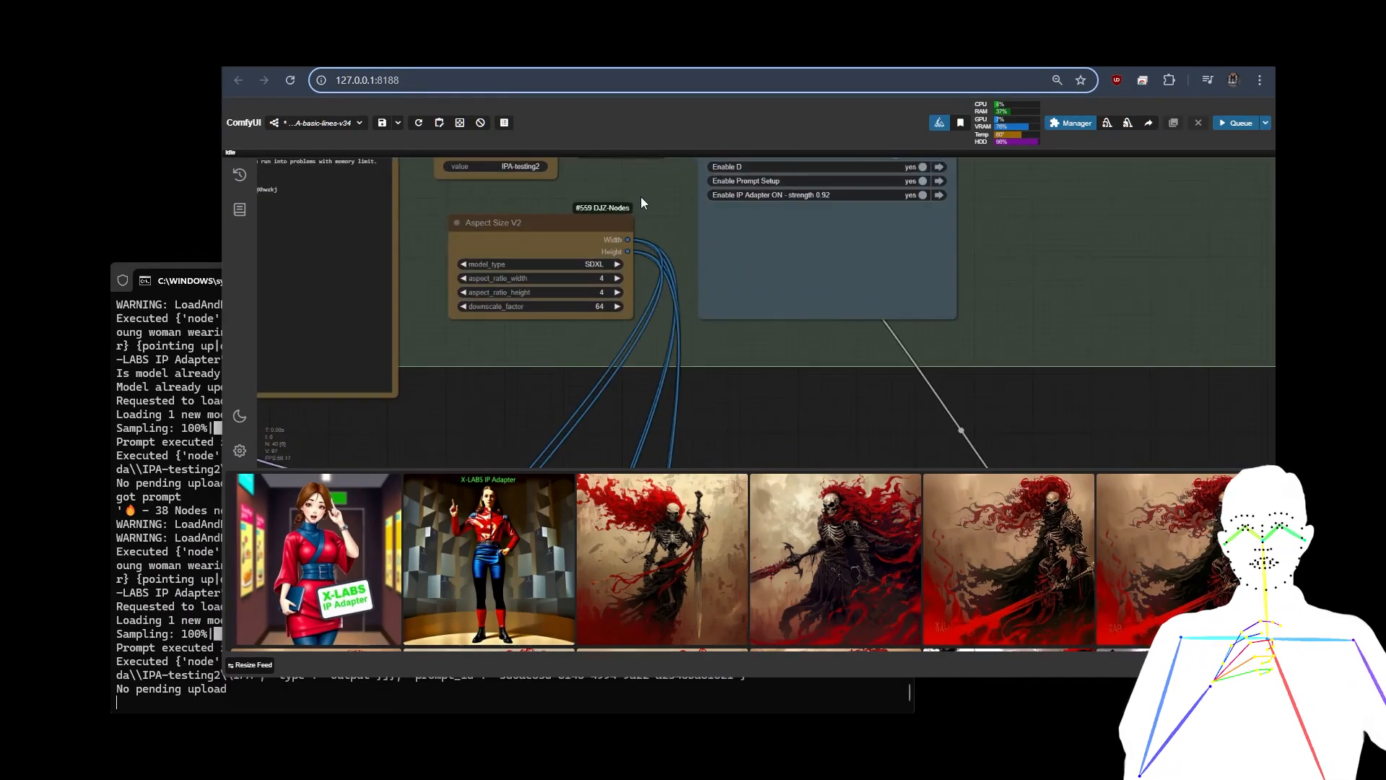
pyautogui.moveTo(641, 202); pyautogui.dragTo(673, 305)
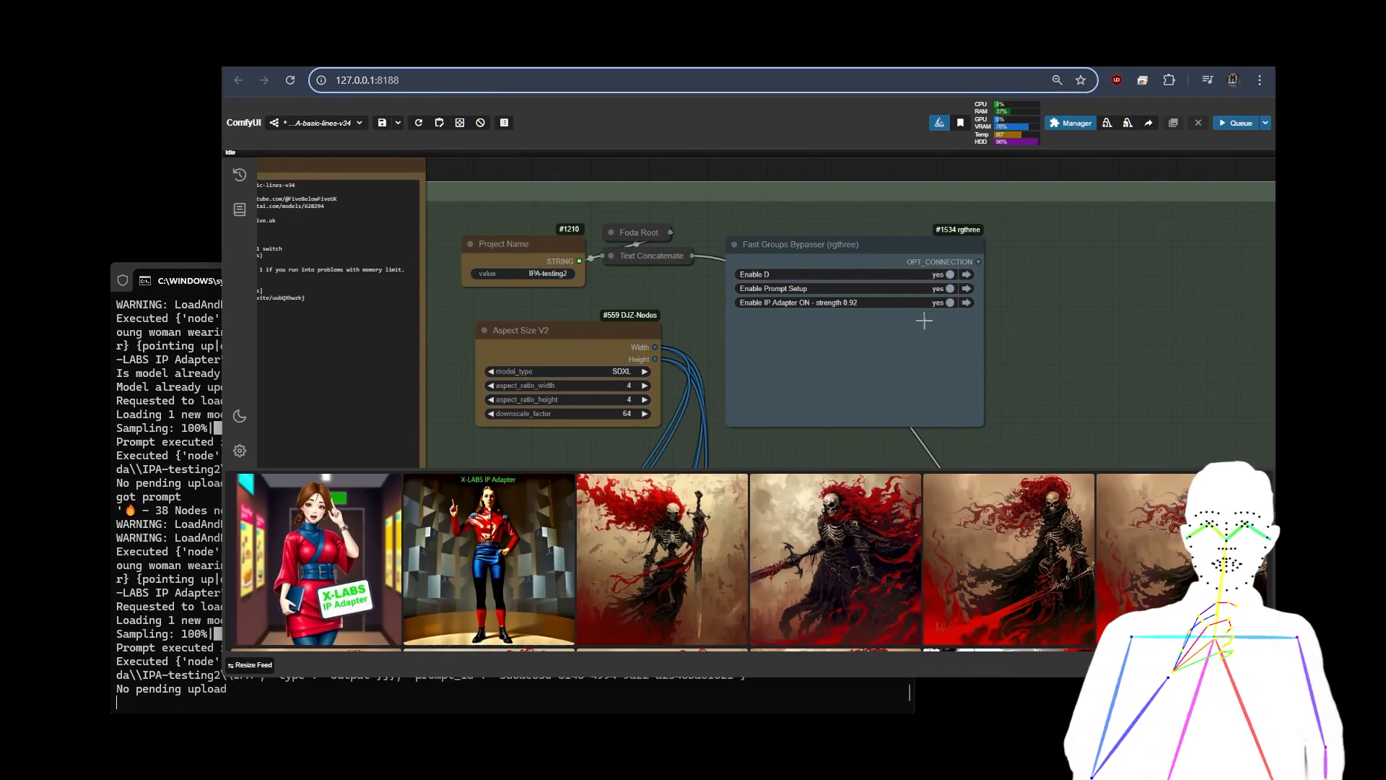
pyautogui.scroll(-5, 1030, 281)
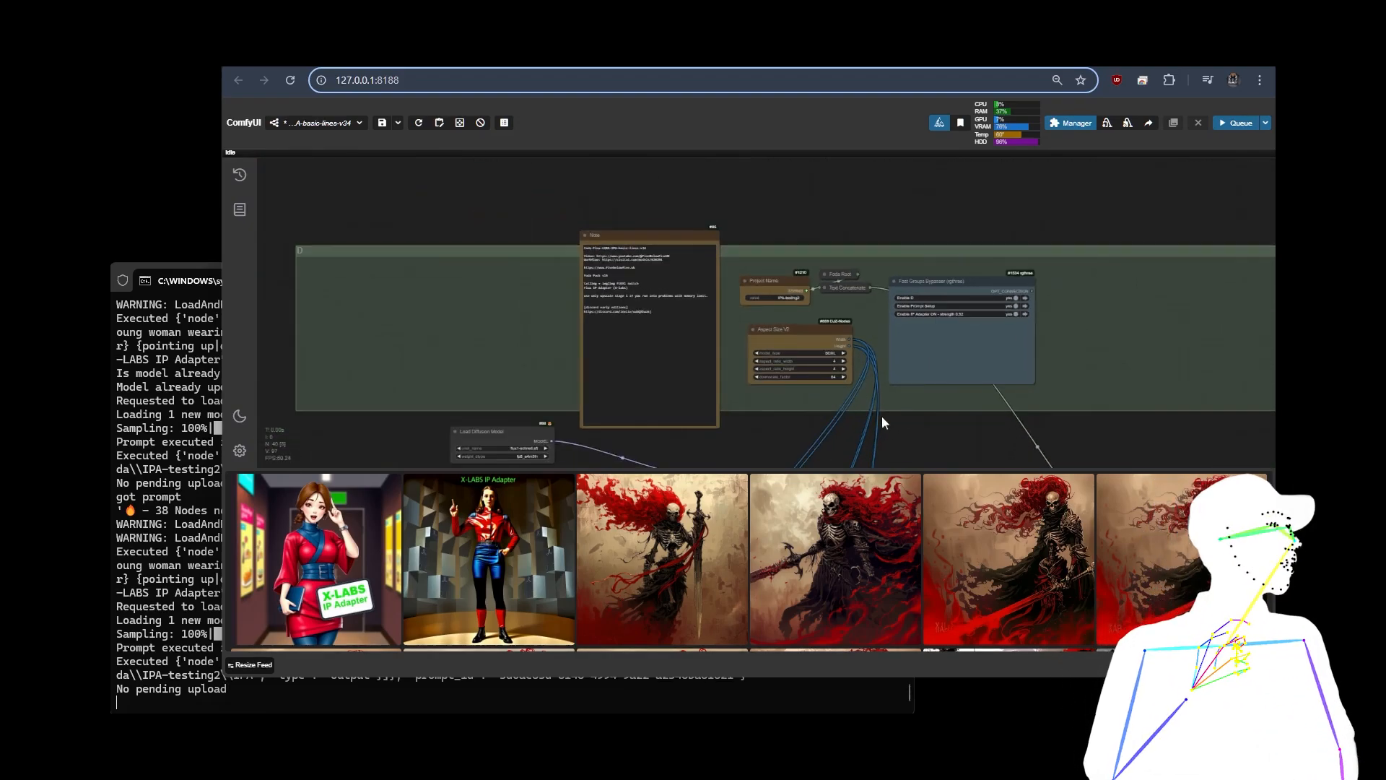
pyautogui.moveTo(881, 416); pyautogui.dragTo(893, 214)
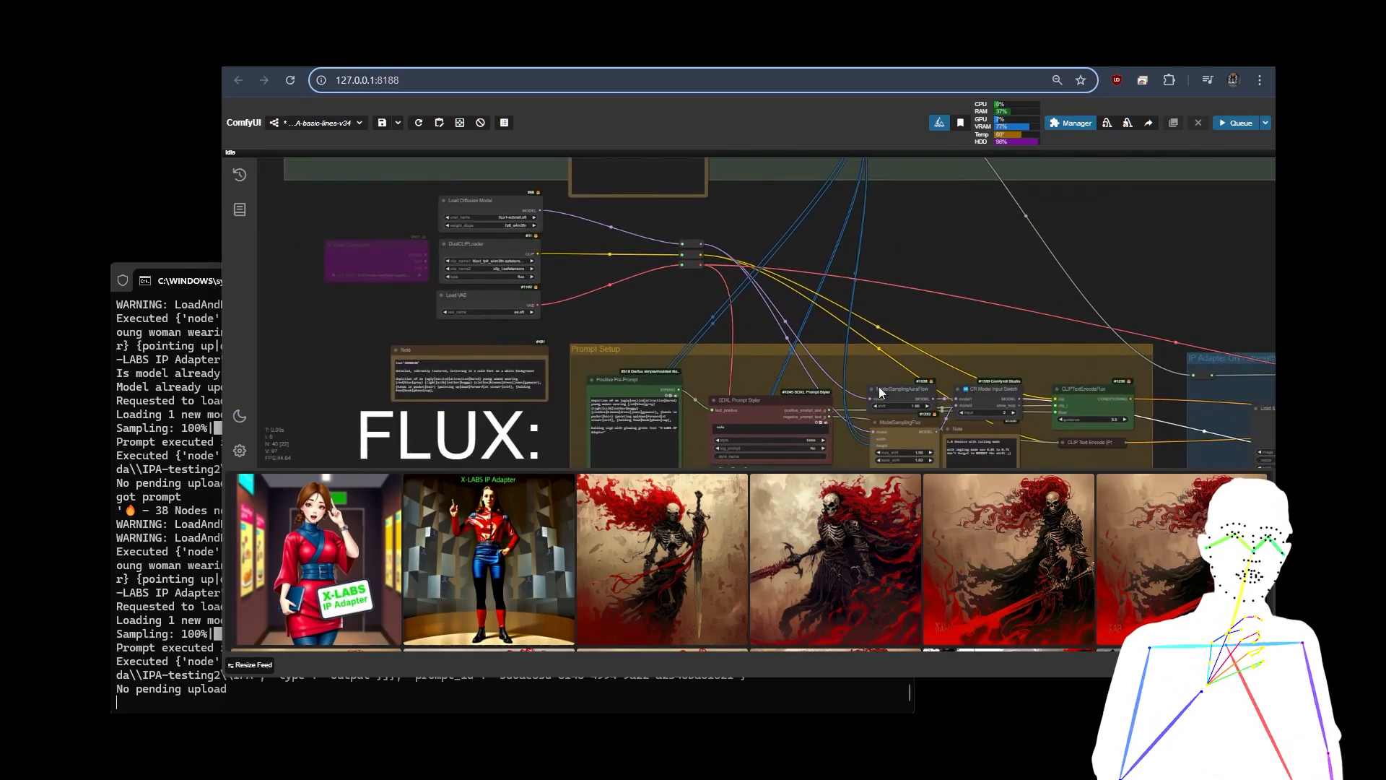
pyautogui.moveTo(1159, 374); pyautogui.dragTo(958, 252)
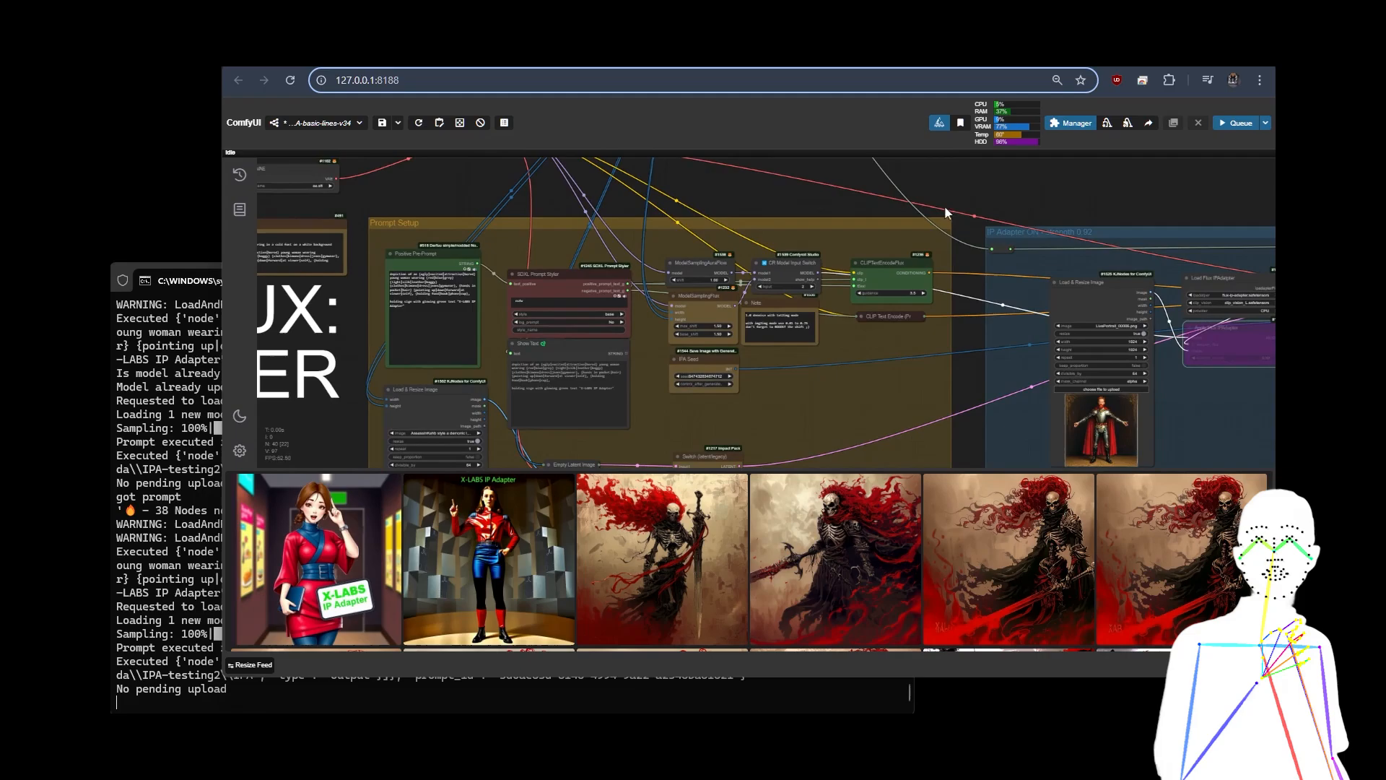
# Step: Inspect the Load Diffusion Model, DualCLIPLoader and Load VAE nodes and follow their output connections
pyautogui.scroll(-3, 959, 204)
pyautogui.moveTo(805, 184); pyautogui.dragTo(1031, 311)
pyautogui.scroll(2, 765, 270)
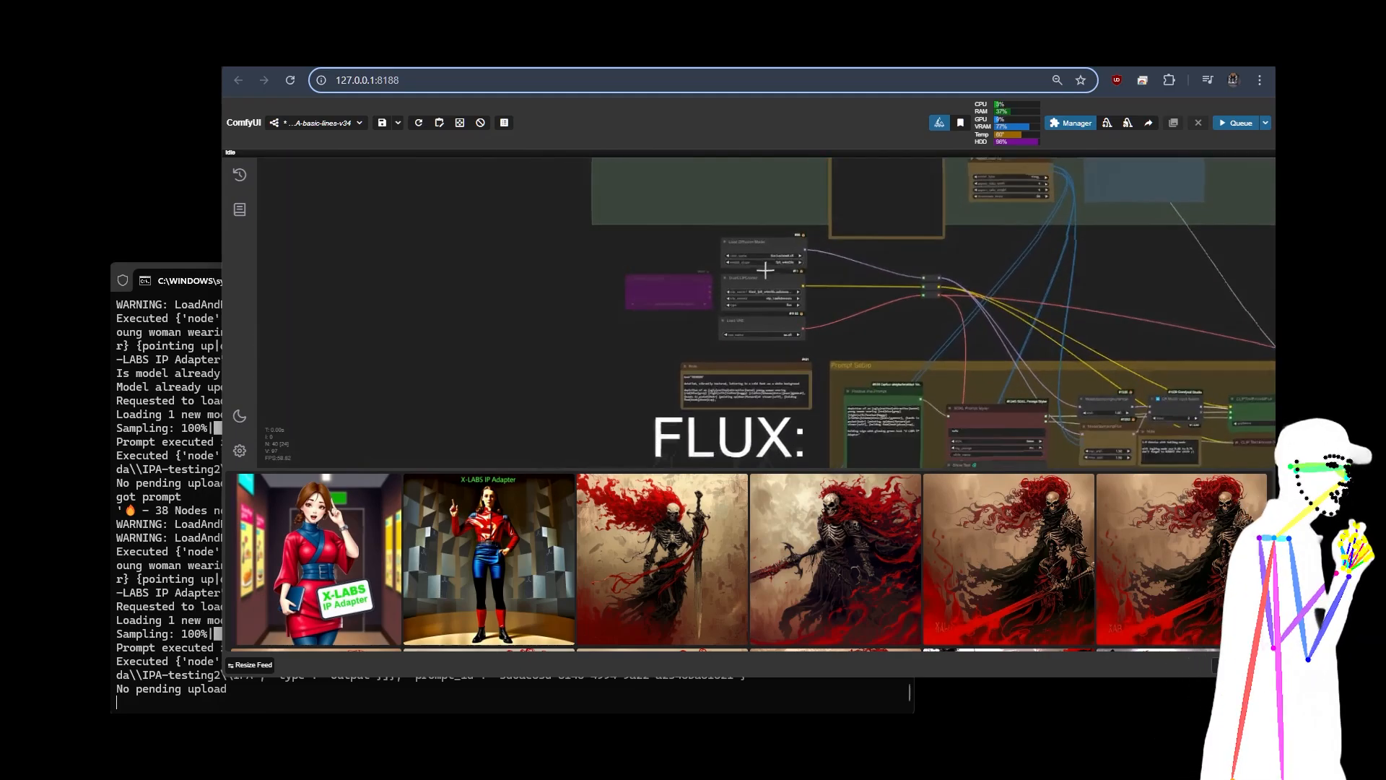
pyautogui.scroll(5, 841, 242)
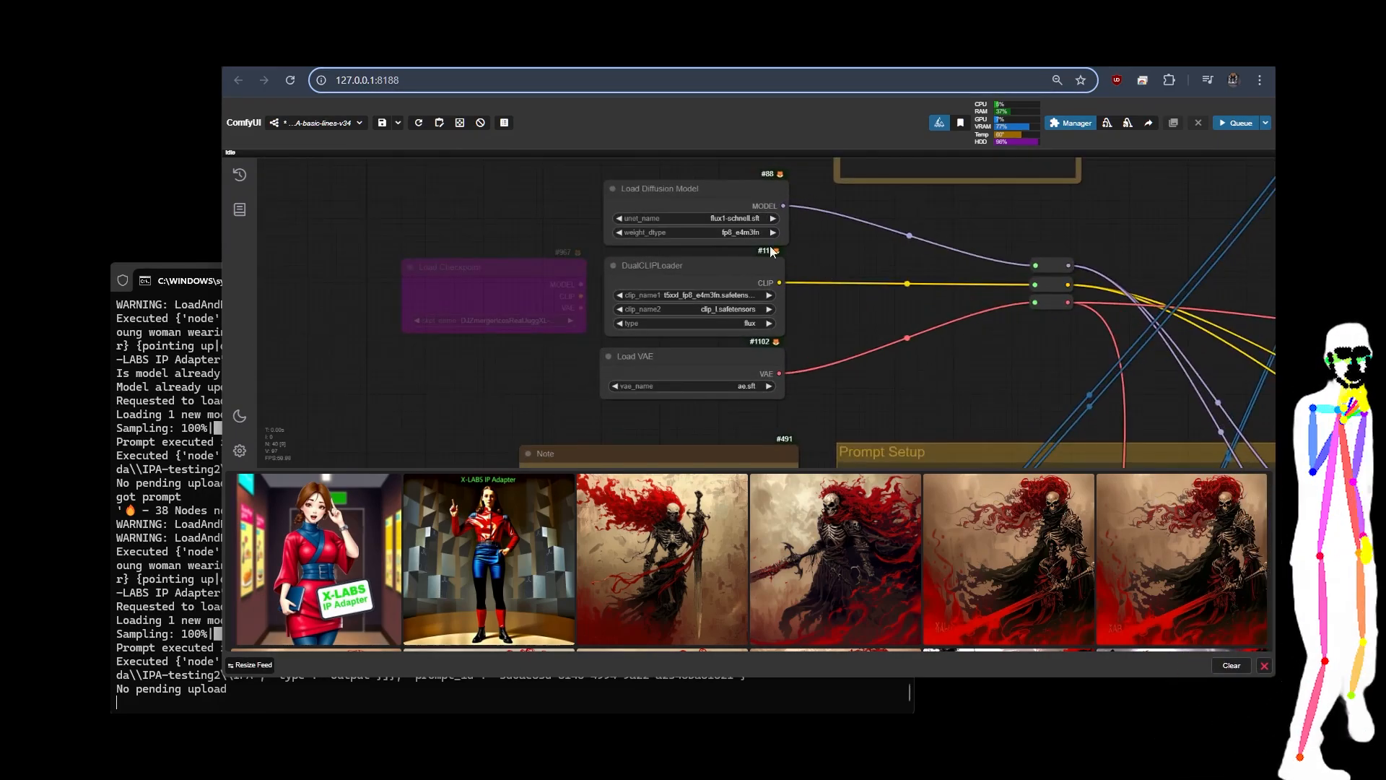
pyautogui.scroll(3, 837, 245)
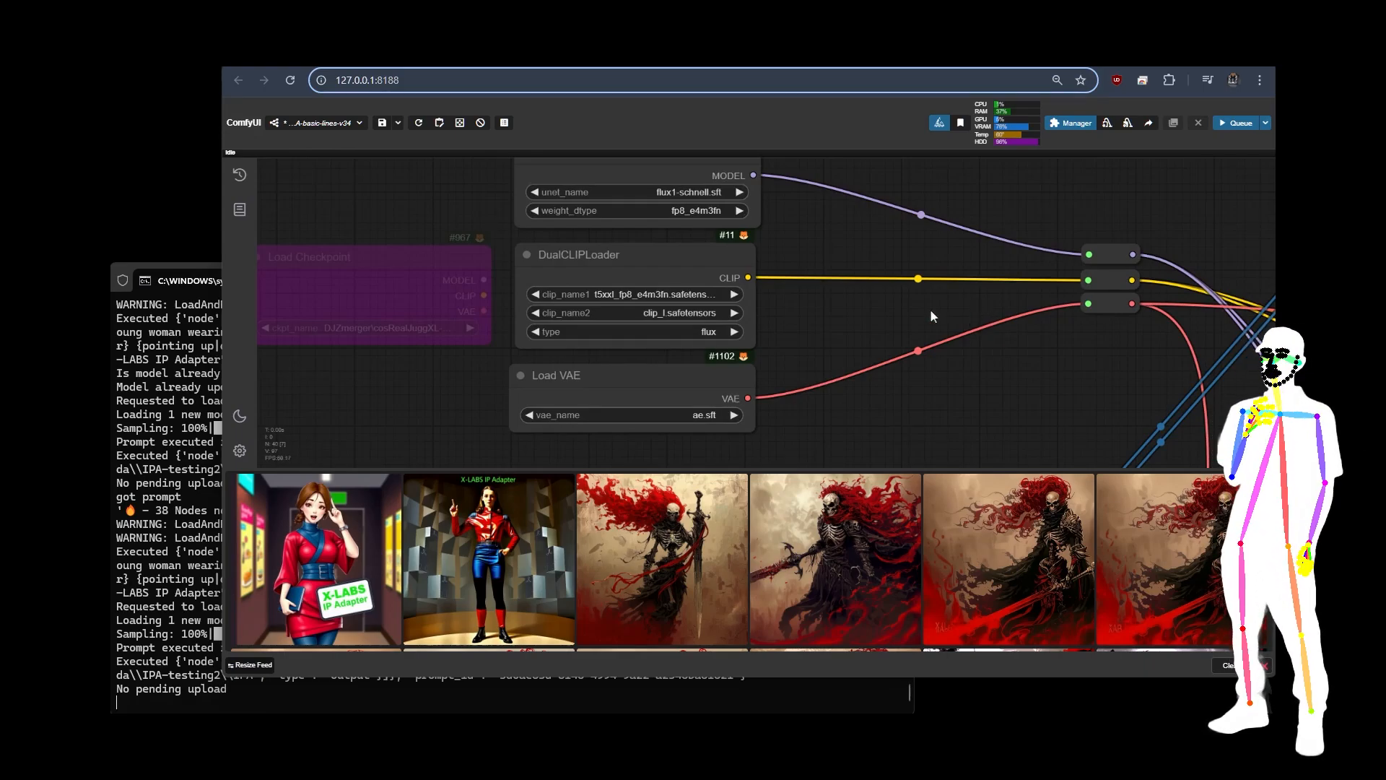
pyautogui.moveTo(930, 308); pyautogui.dragTo(654, 285)
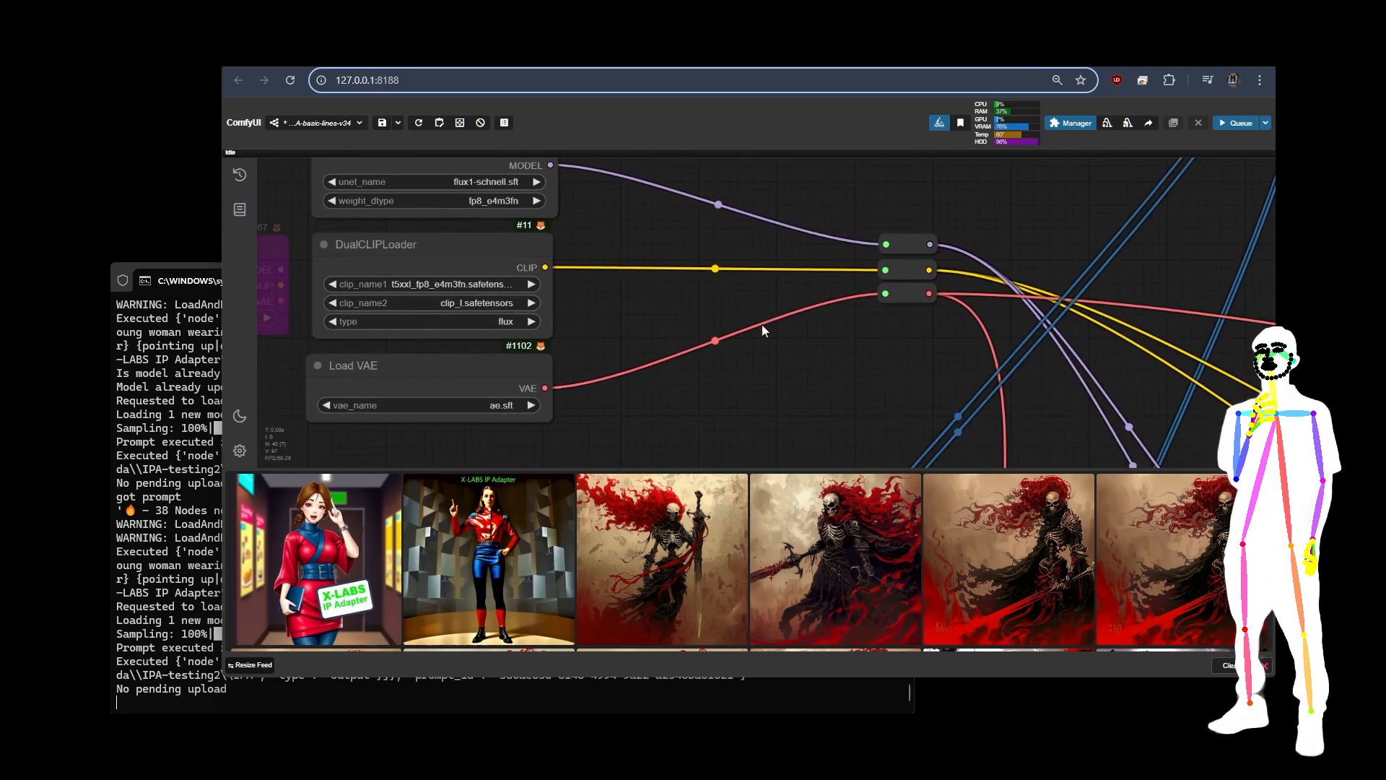
# Step: Inspect the bypassed Load Checkpoint node beside the model loaders and the connections running toward the Prompt Setup group
pyautogui.scroll(-4, 758, 331)
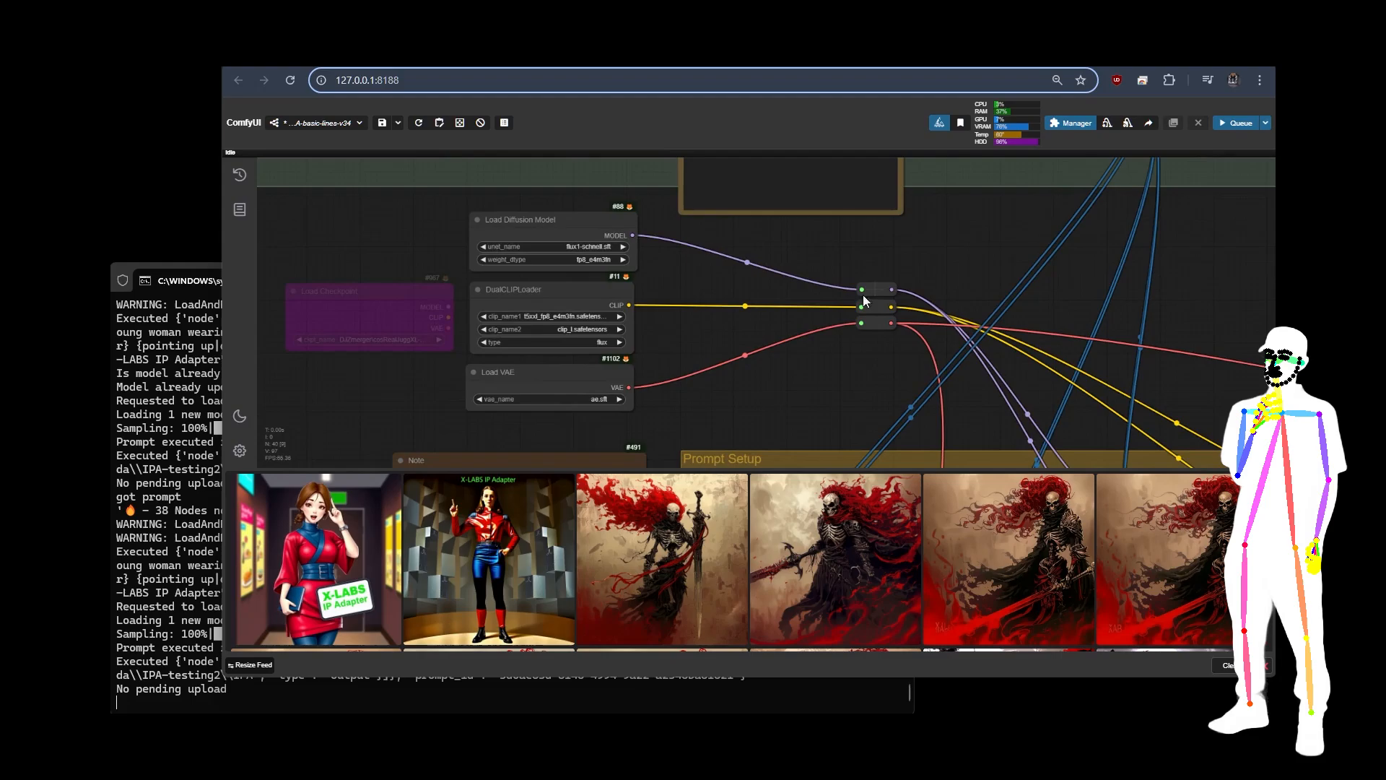
pyautogui.scroll(4, 864, 300)
pyautogui.scroll(-6, 817, 296)
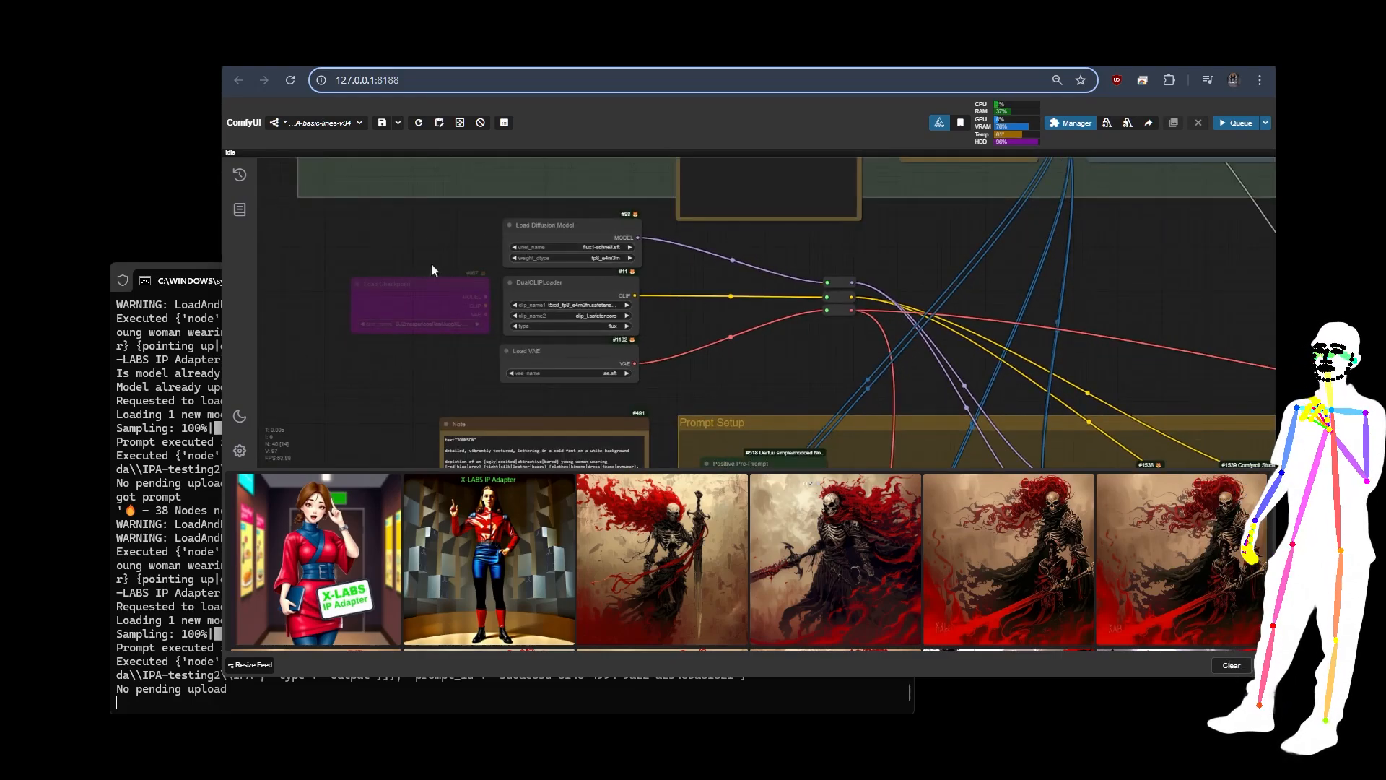
pyautogui.moveTo(398, 283); pyautogui.dragTo(390, 346)
pyautogui.moveTo(403, 302); pyautogui.dragTo(405, 282)
pyautogui.scroll(-2, 345, 227)
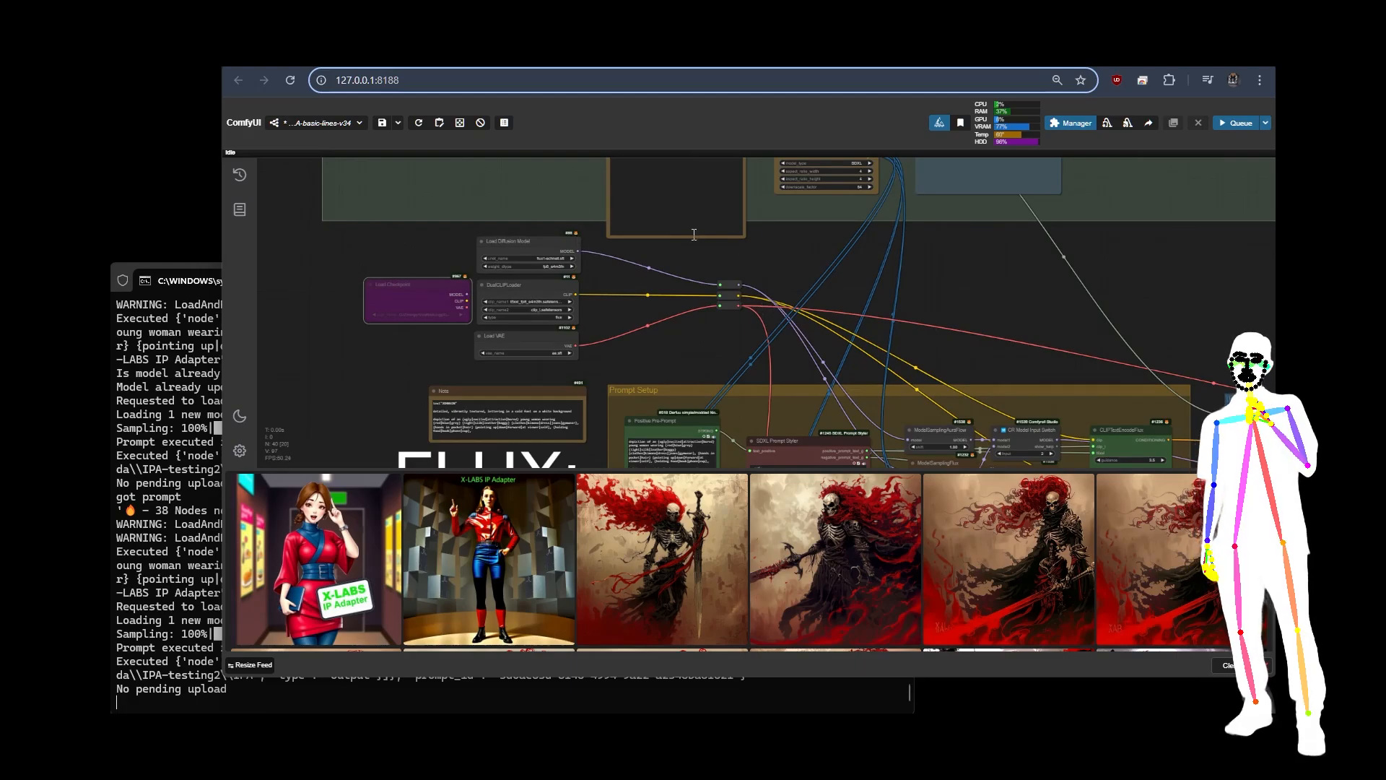
pyautogui.moveTo(972, 318); pyautogui.dragTo(970, 373)
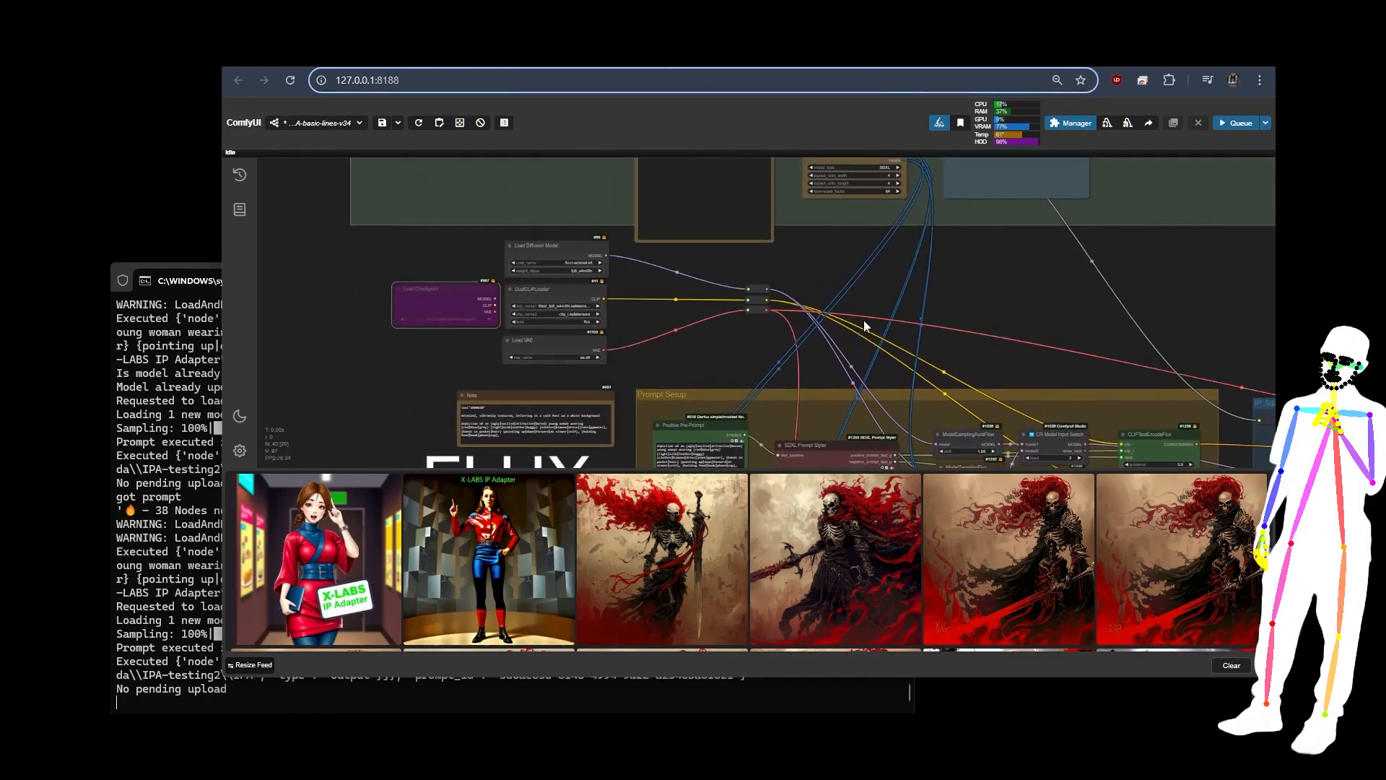
# Step: Inspect the ModelSamplingAuraFlow and ModelSamplingFlux nodes in Prompt Setup, switching the CR Model Input Switch to 1 and back to 2
pyautogui.moveTo(851, 319); pyautogui.dragTo(690, 228)
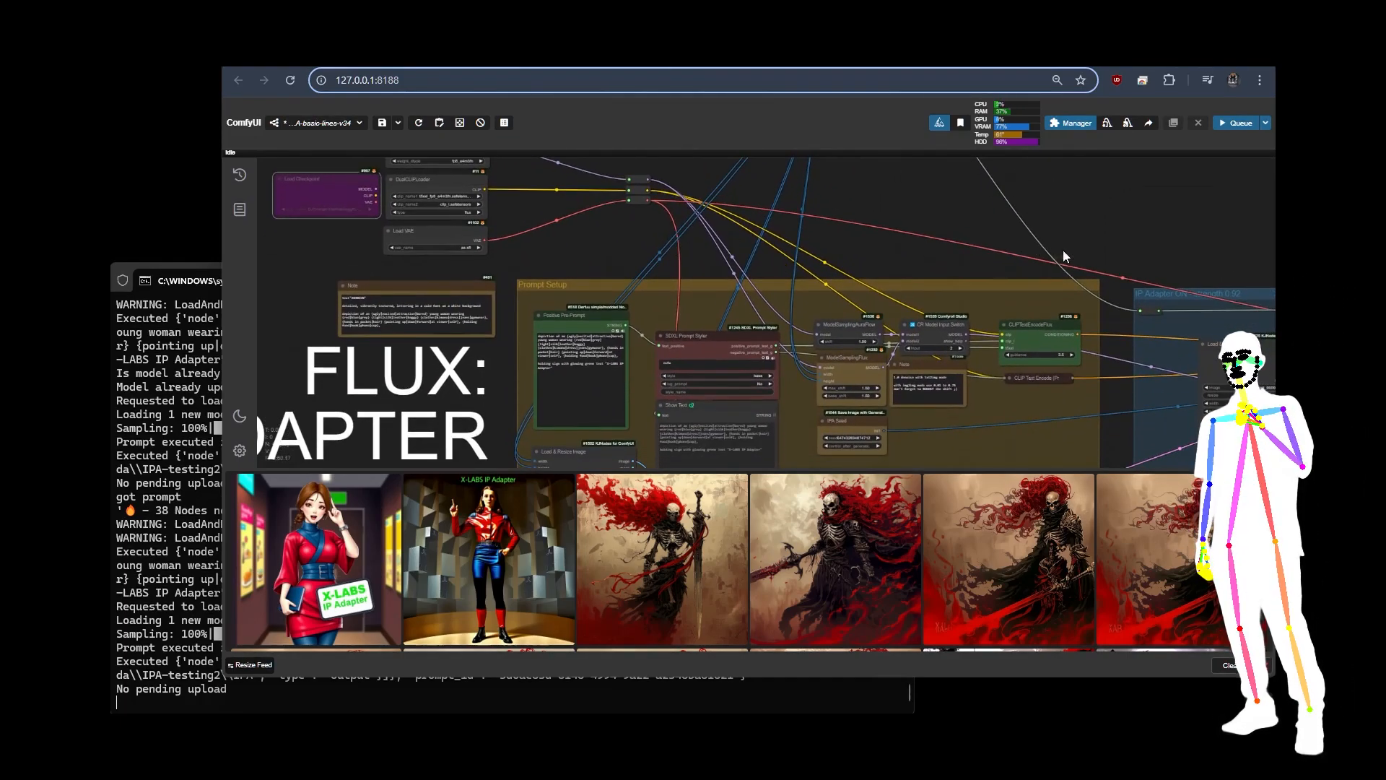
pyautogui.moveTo(880, 257); pyautogui.dragTo(870, 164)
pyautogui.scroll(6, 853, 209)
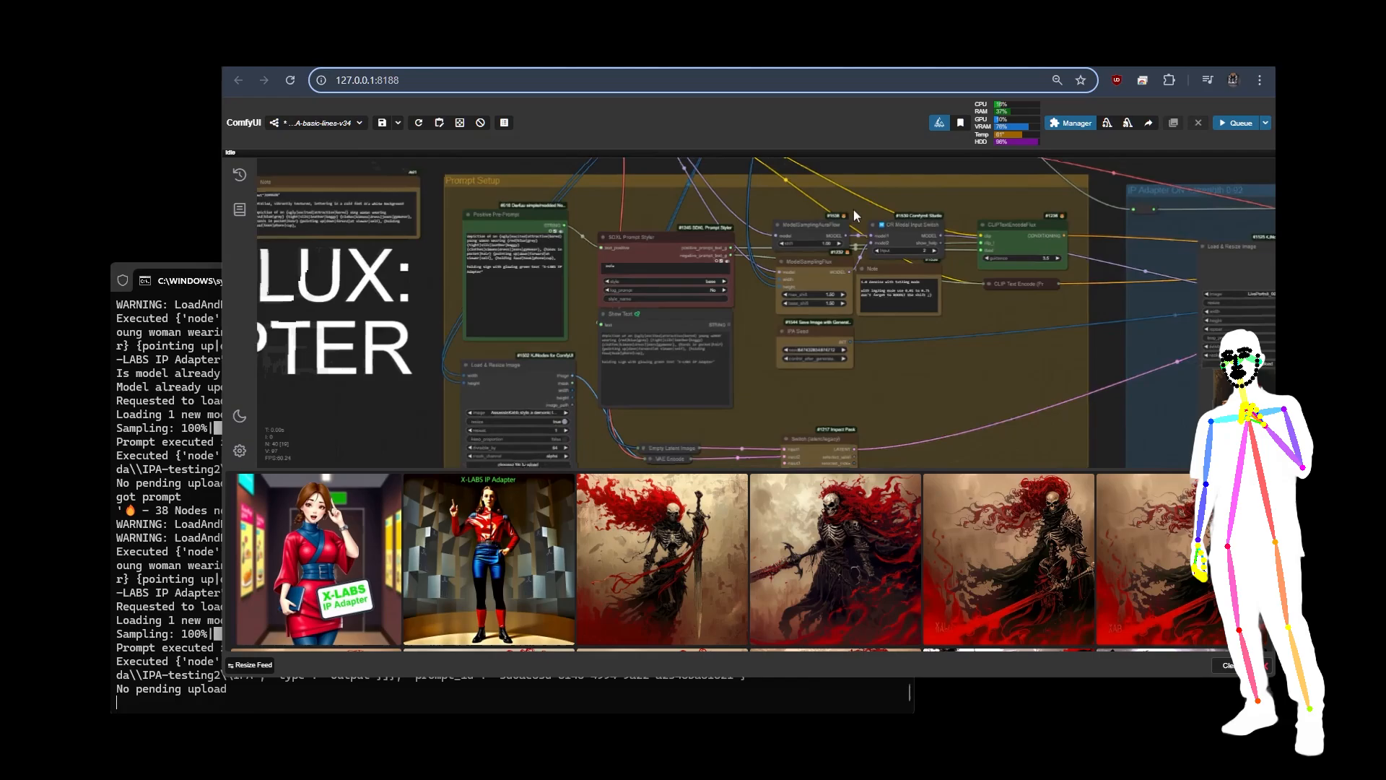
pyautogui.click(737, 193)
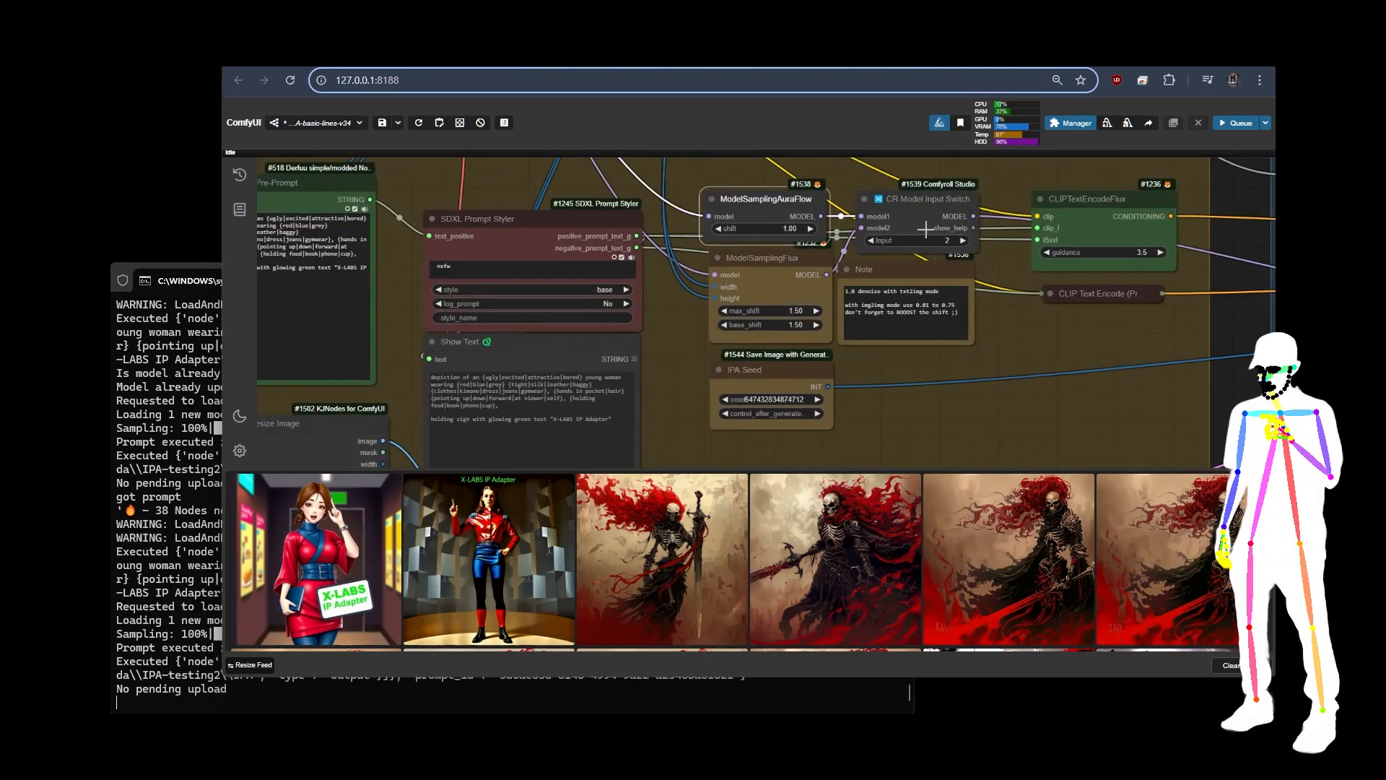
pyautogui.click(870, 241)
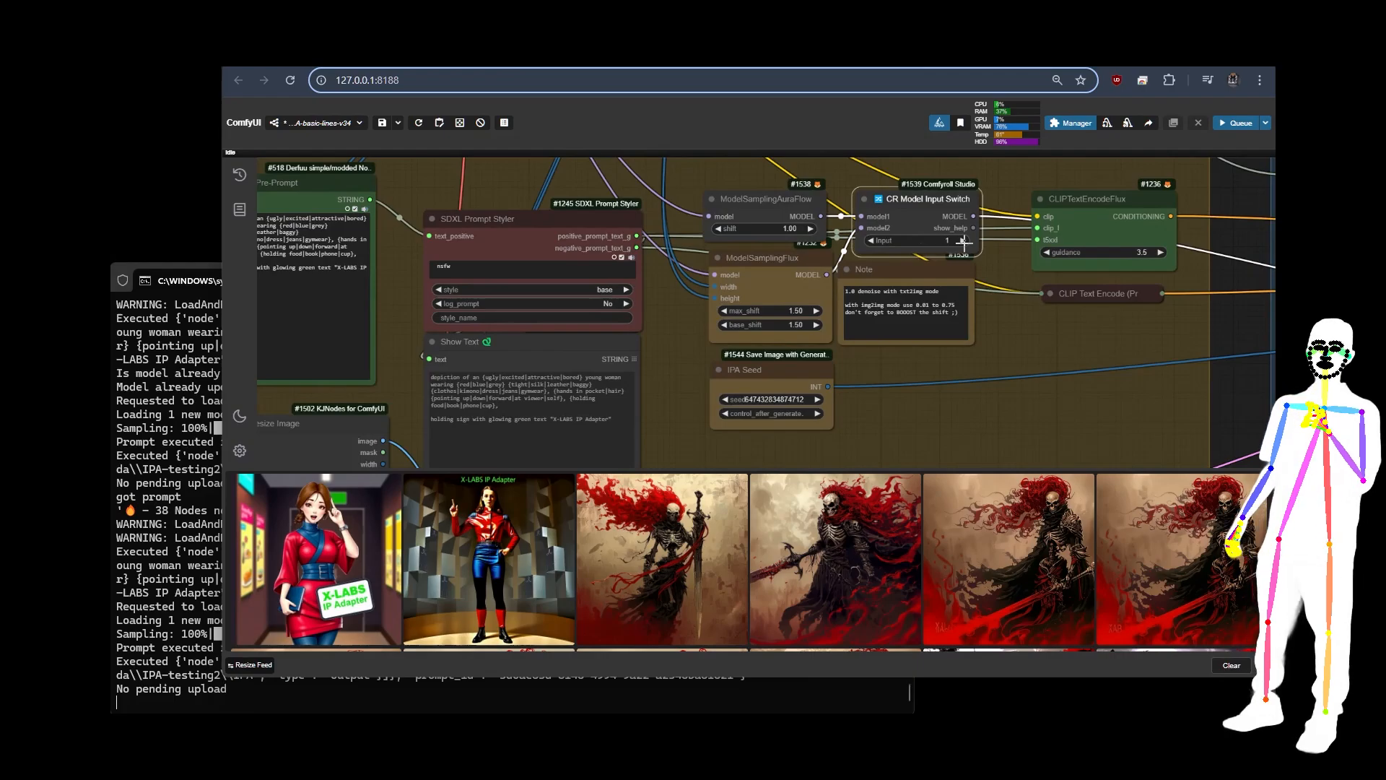
pyautogui.click(788, 279)
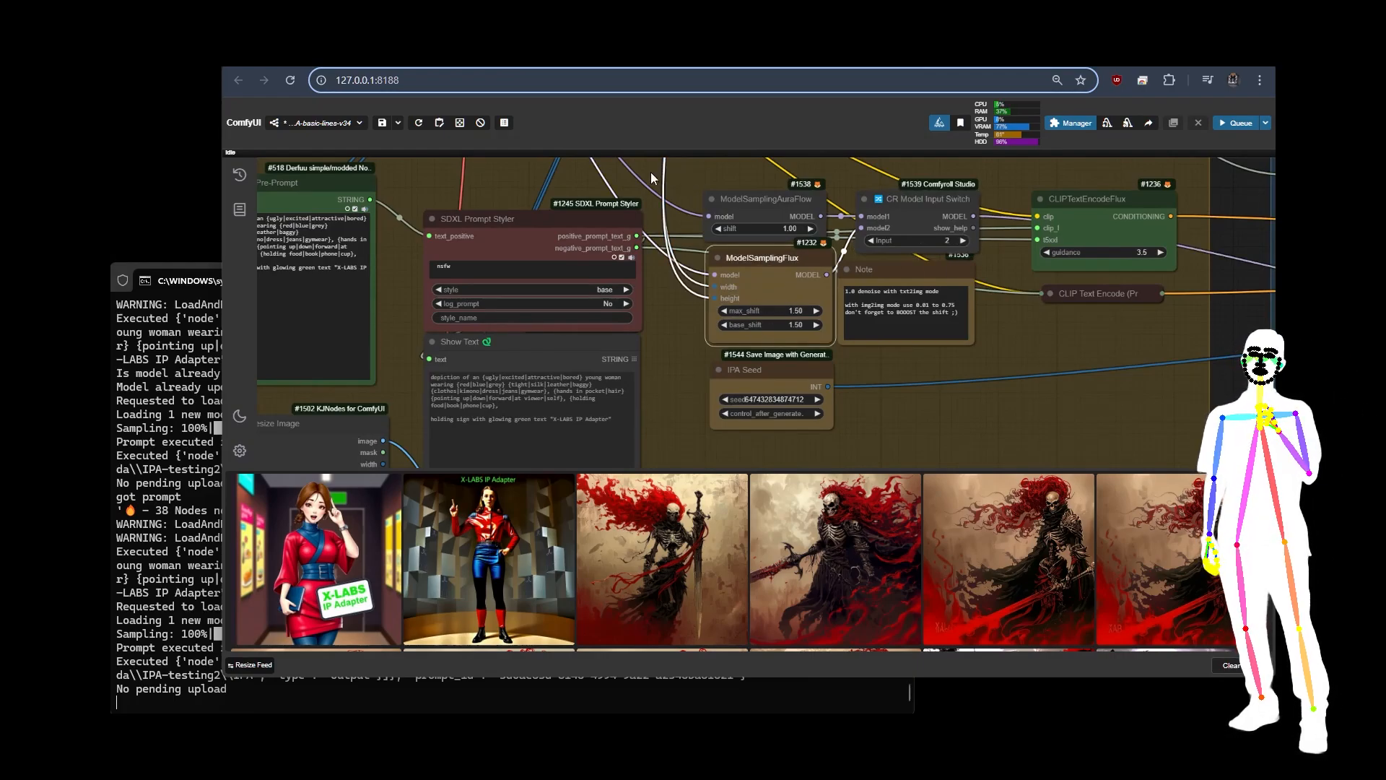
# Step: Set the latent Switch node's select value to 2 for img2img in the Prompt Setup group
pyautogui.scroll(-5, 651, 172)
pyautogui.moveTo(839, 371); pyautogui.dragTo(1036, 226)
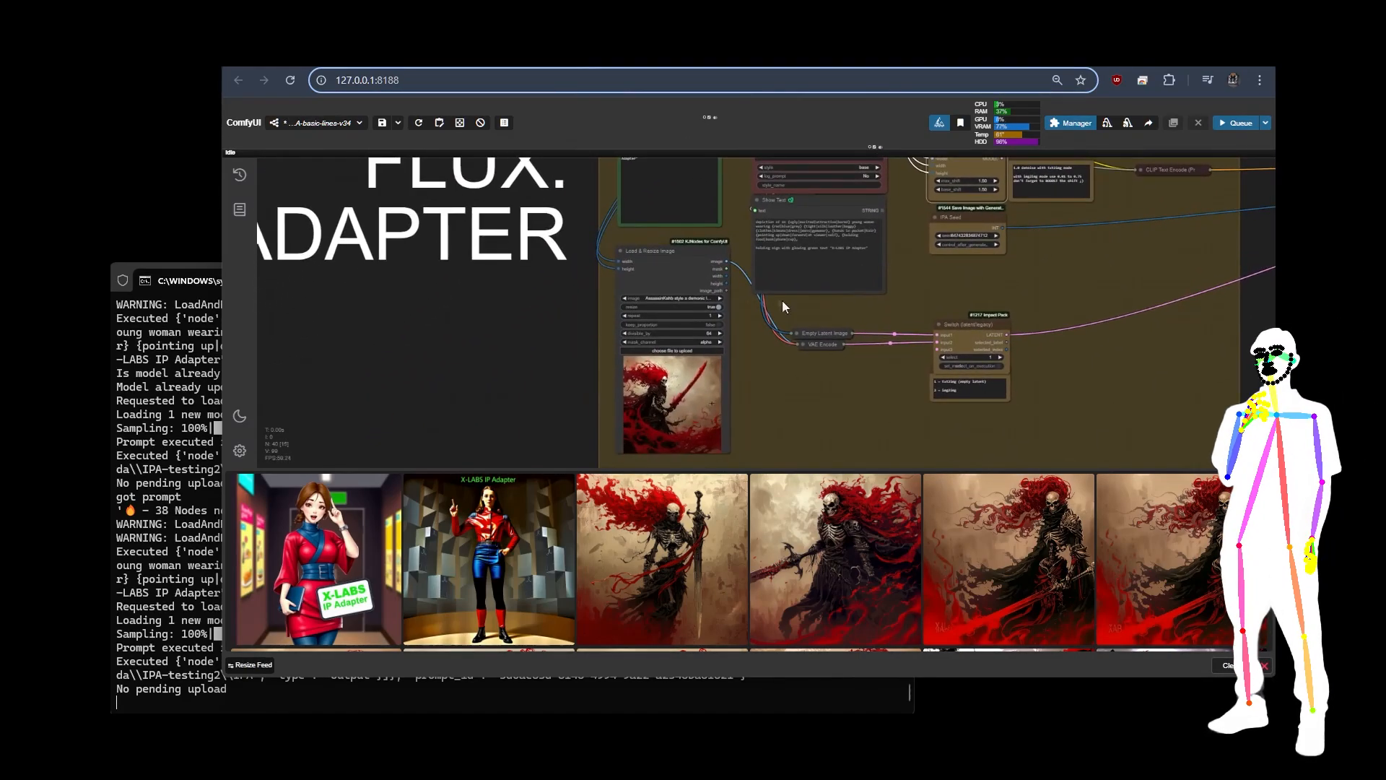
pyautogui.scroll(5, 979, 357)
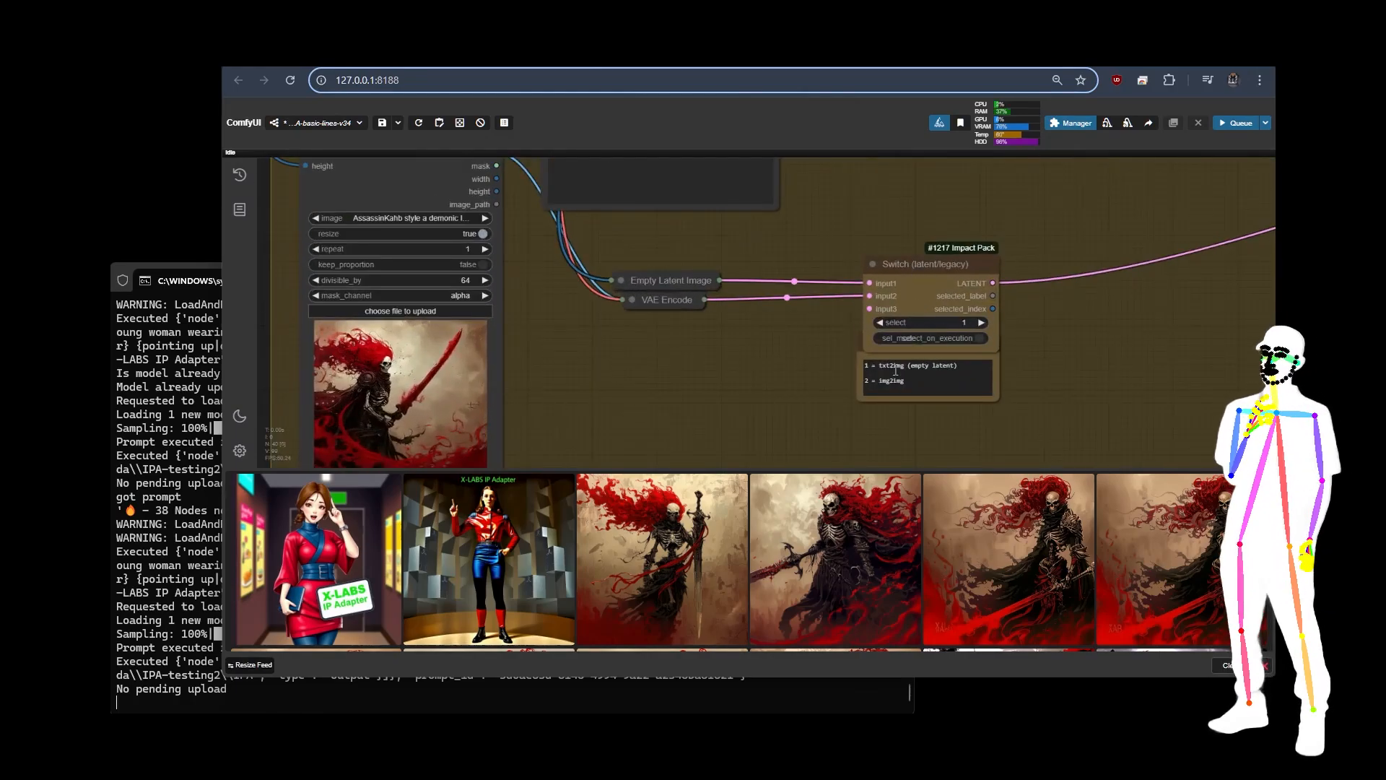
pyautogui.click(979, 322)
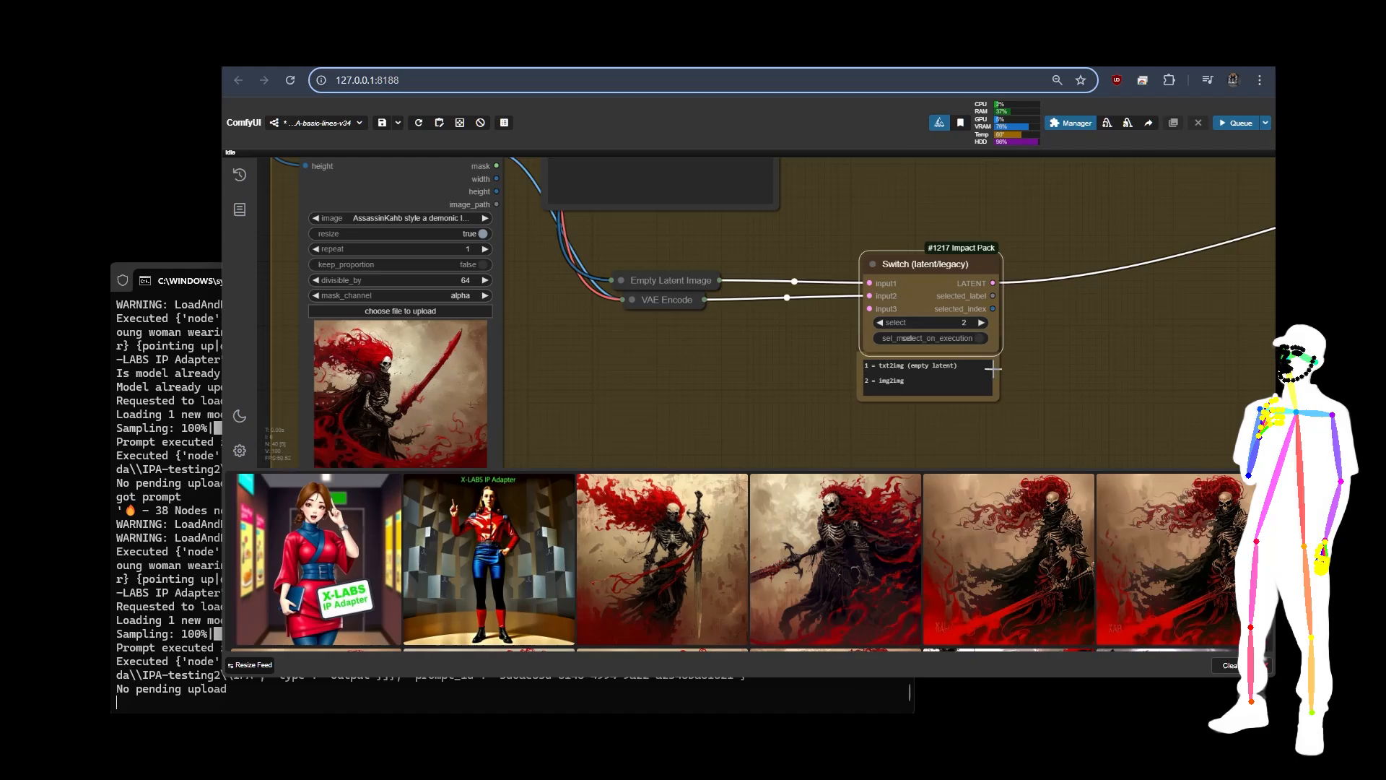
# Step: Follow the latent connection into the IP Adapter group and examine the Load Flux IPAdapter and Xlabs Sampler settings, including image_to_image_strength
pyautogui.moveTo(1147, 209); pyautogui.dragTo(691, 308)
pyautogui.scroll(-9, 671, 311)
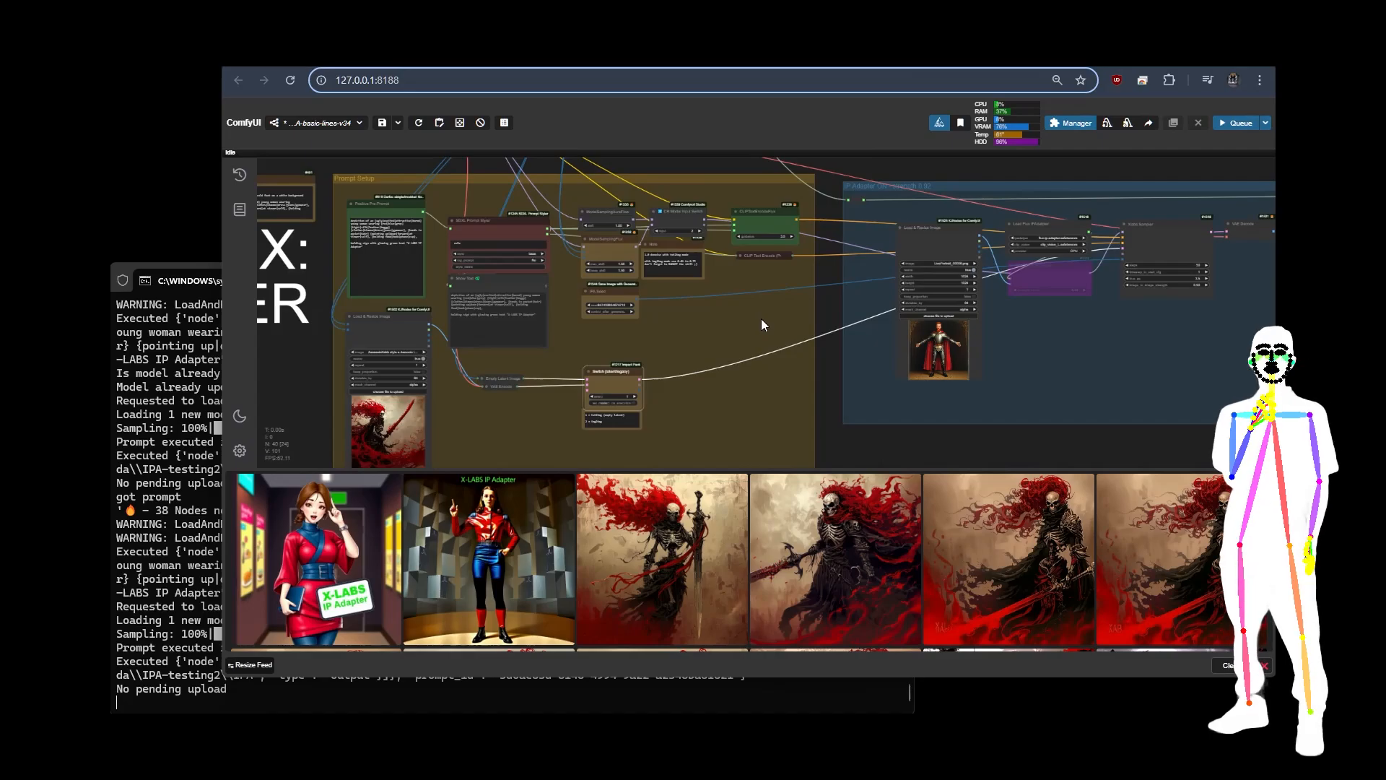
pyautogui.moveTo(707, 325); pyautogui.dragTo(630, 347)
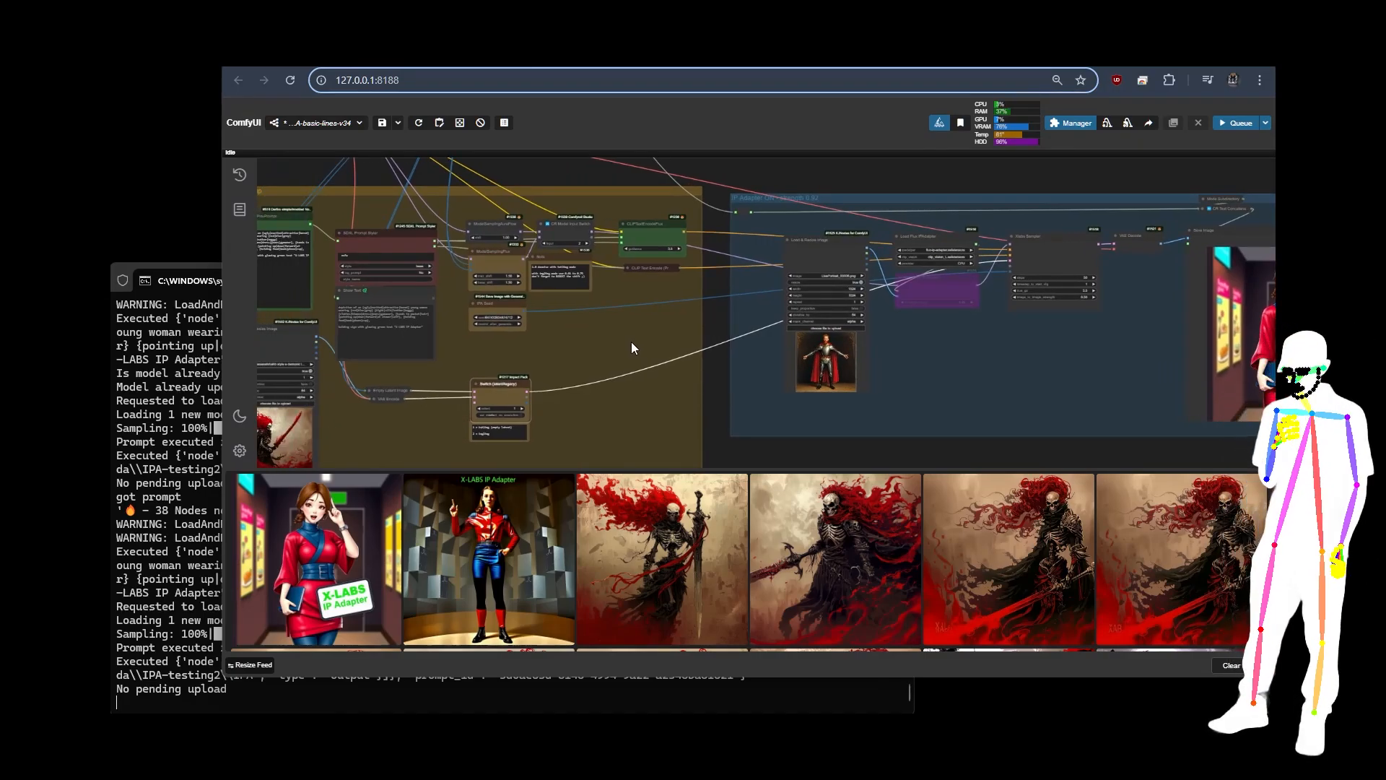
pyautogui.scroll(3, 1043, 209)
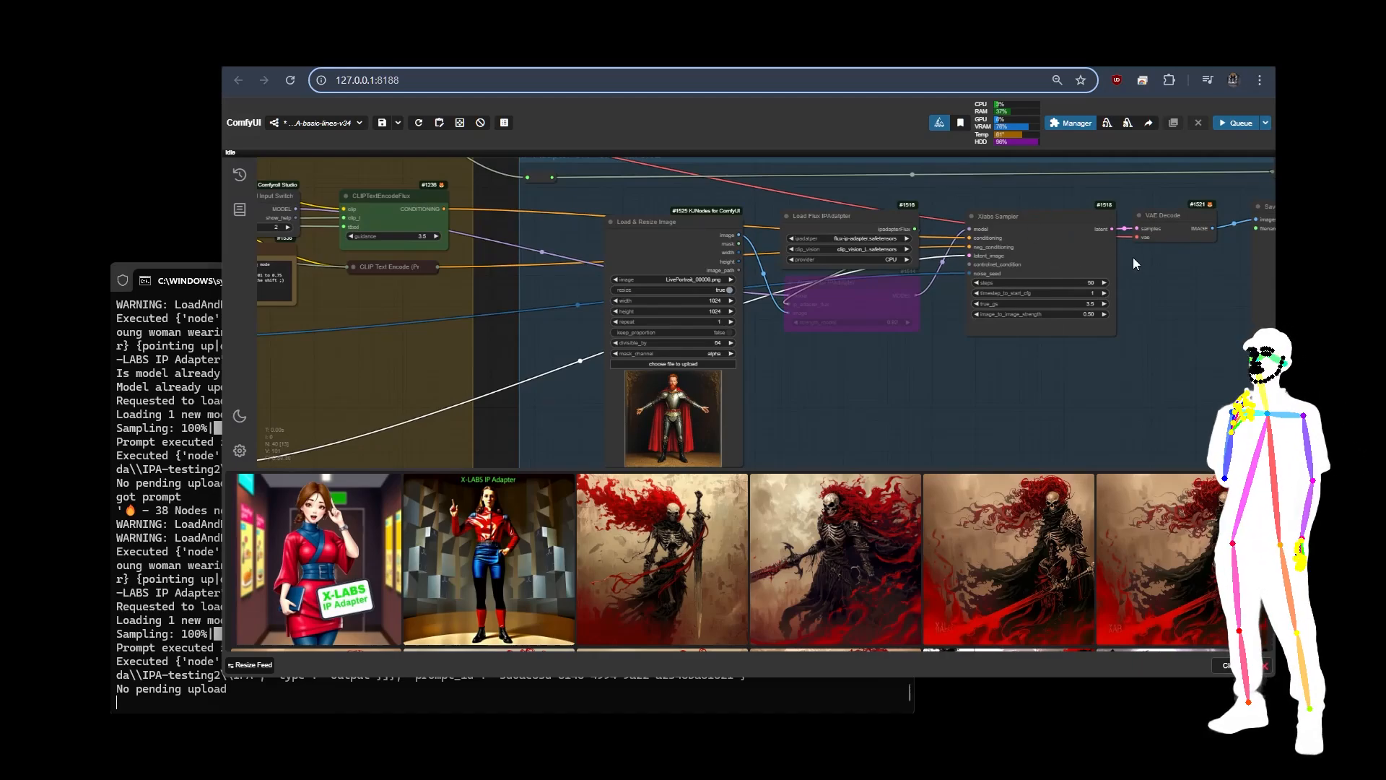
pyautogui.scroll(5, 1146, 268)
pyautogui.moveTo(1119, 276); pyautogui.dragTo(1115, 308)
pyautogui.scroll(2, 1170, 361)
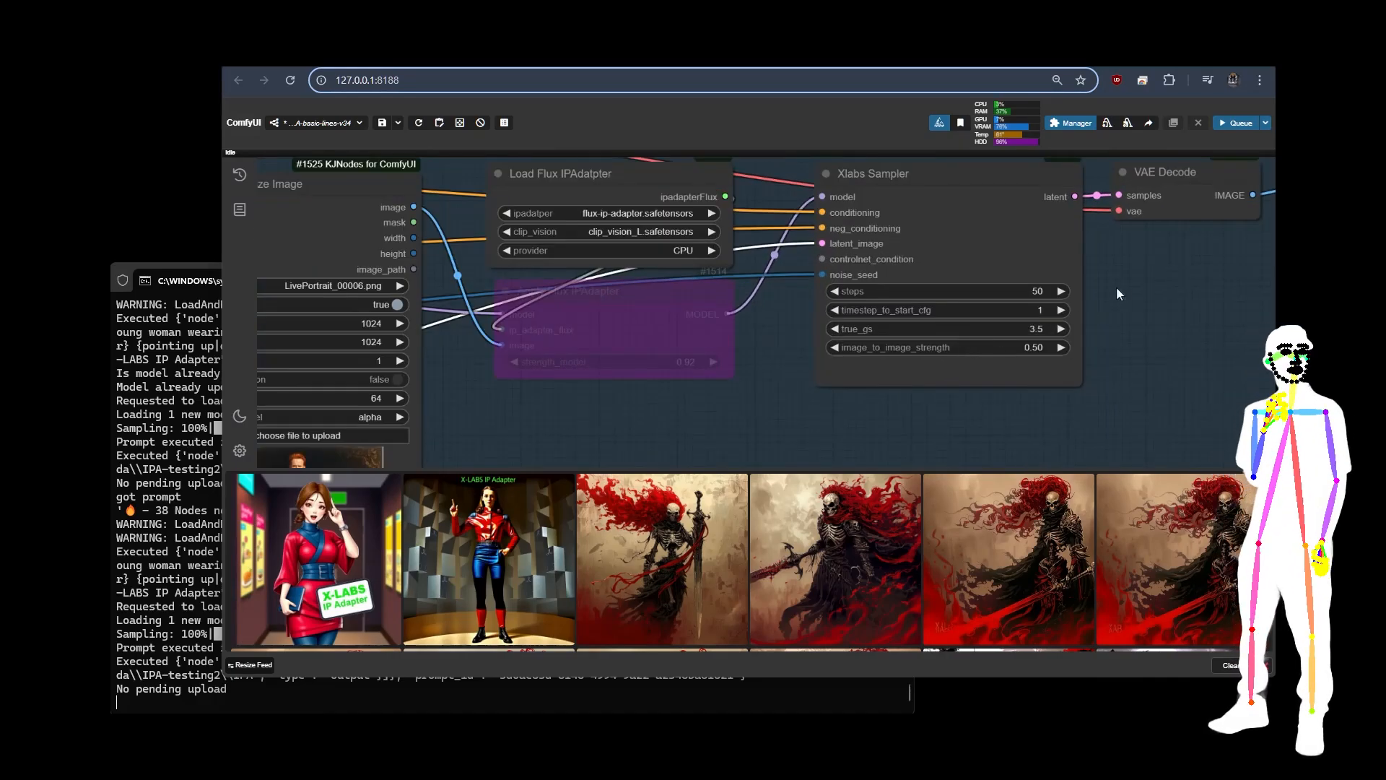
pyautogui.scroll(-4, 1152, 256)
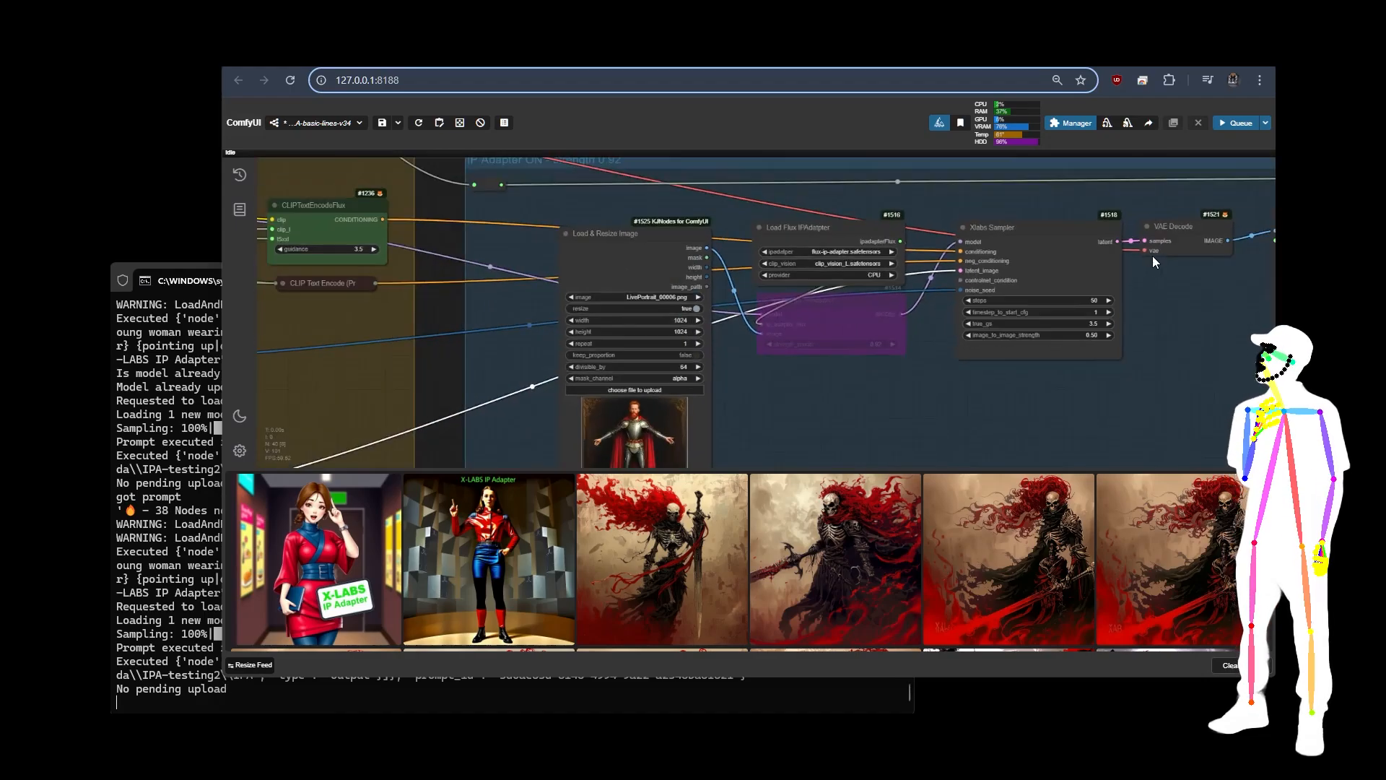
pyautogui.scroll(-5, 1152, 255)
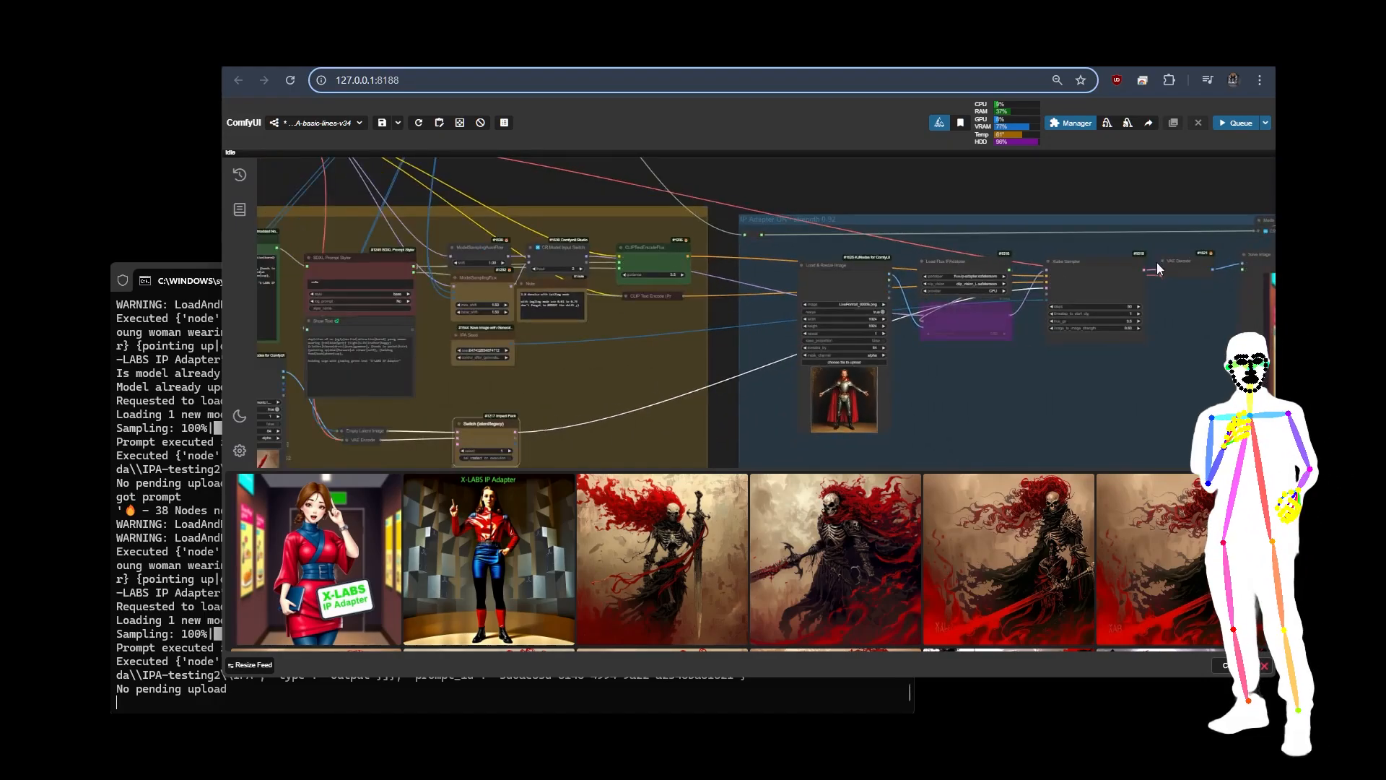
pyautogui.scroll(9, 1130, 271)
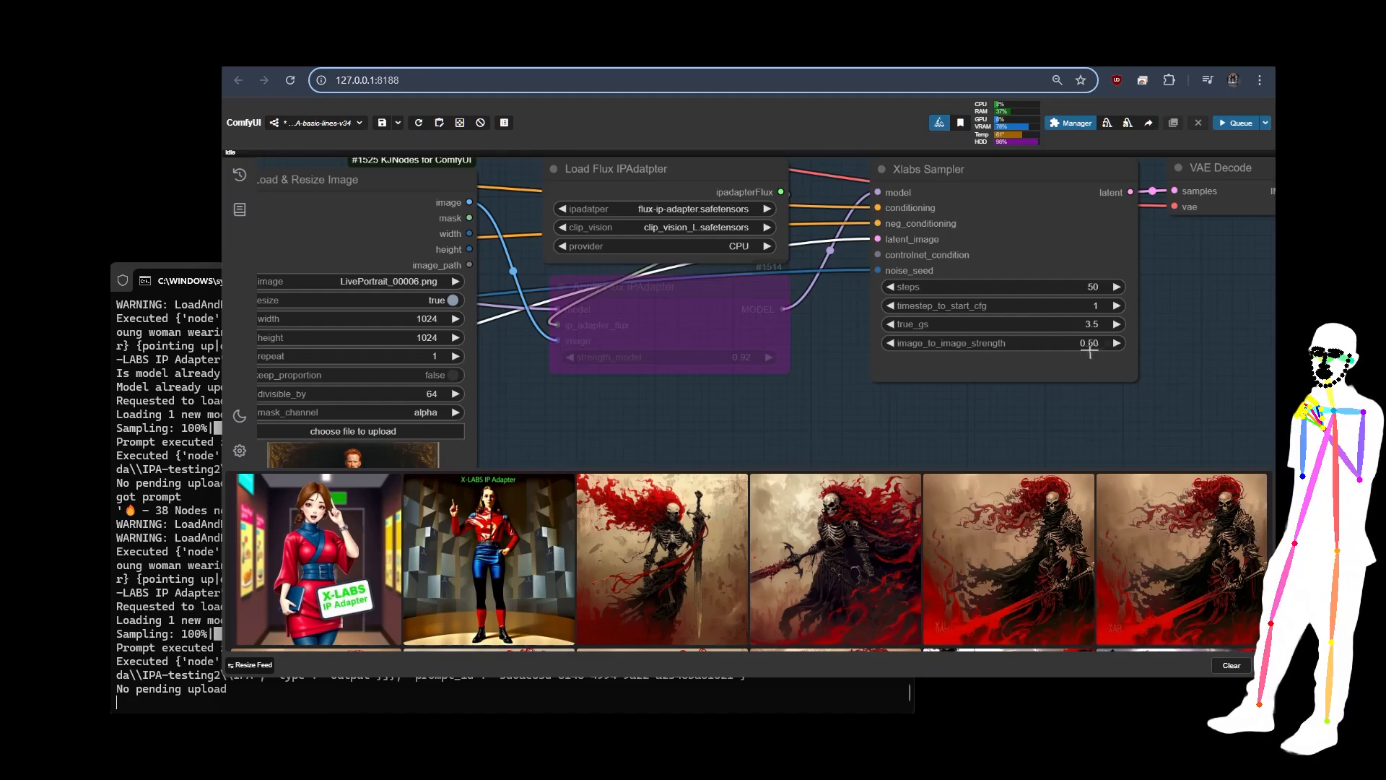
pyautogui.scroll(-6, 1119, 305)
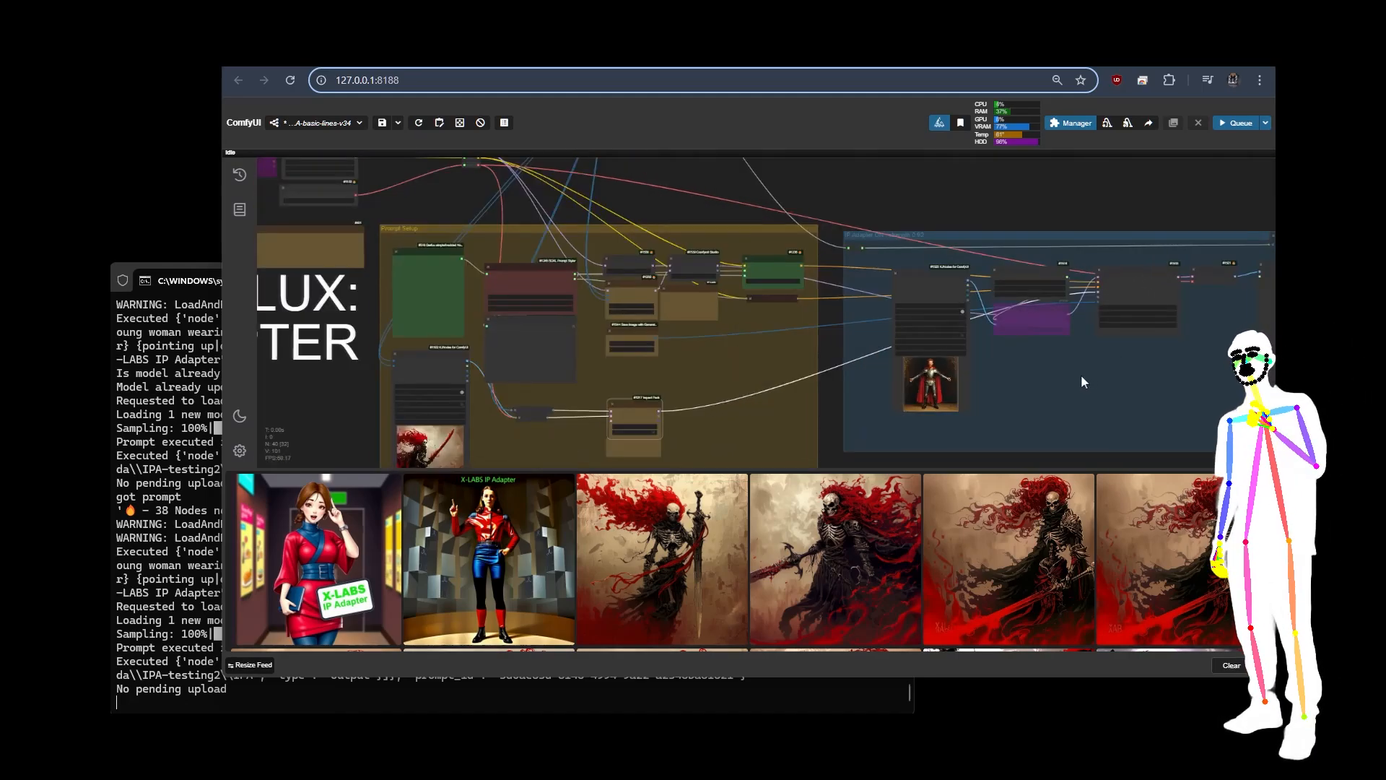
# Step: Examine the reference picture in the IP Adapter group's Load & Resize Image node and the result in its Save Image node
pyautogui.moveTo(1081, 374); pyautogui.dragTo(821, 358)
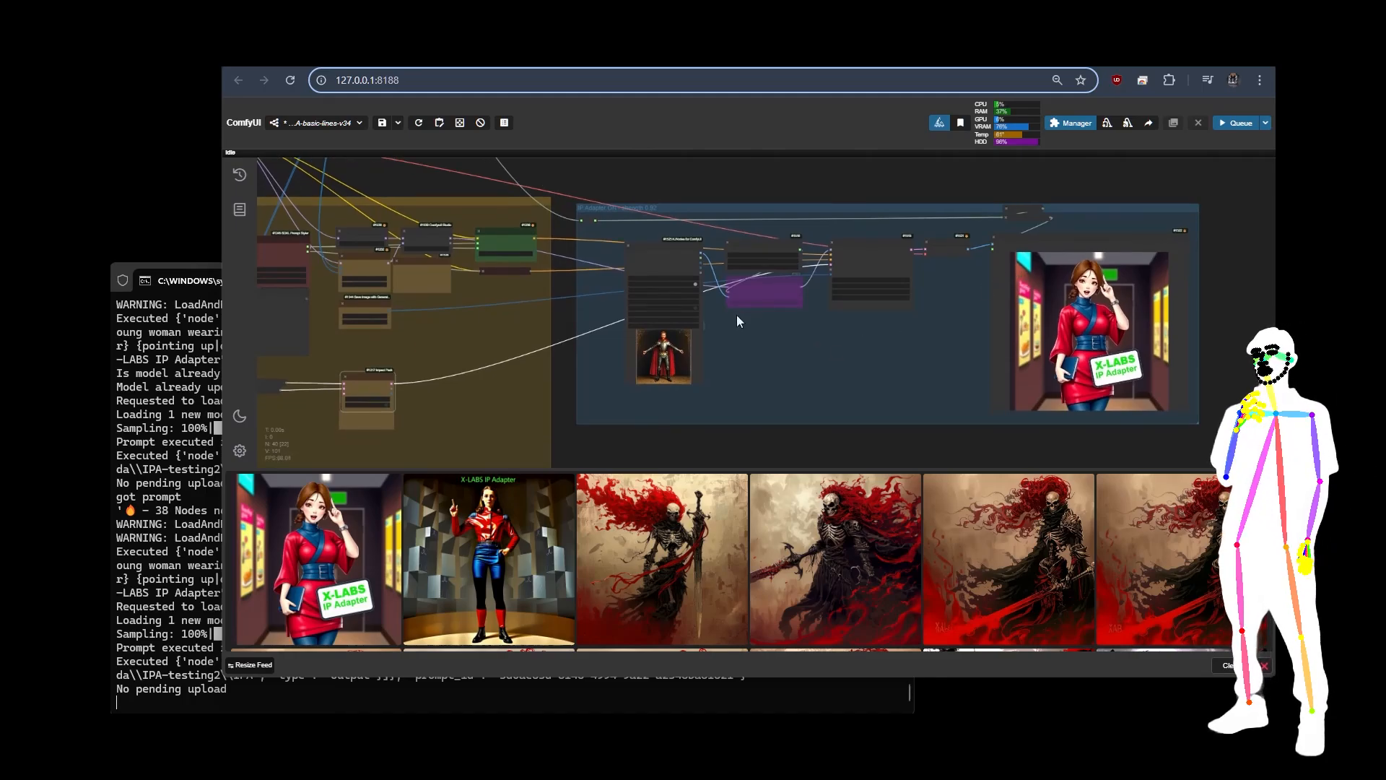
pyautogui.scroll(5, 587, 238)
pyautogui.scroll(6, 685, 288)
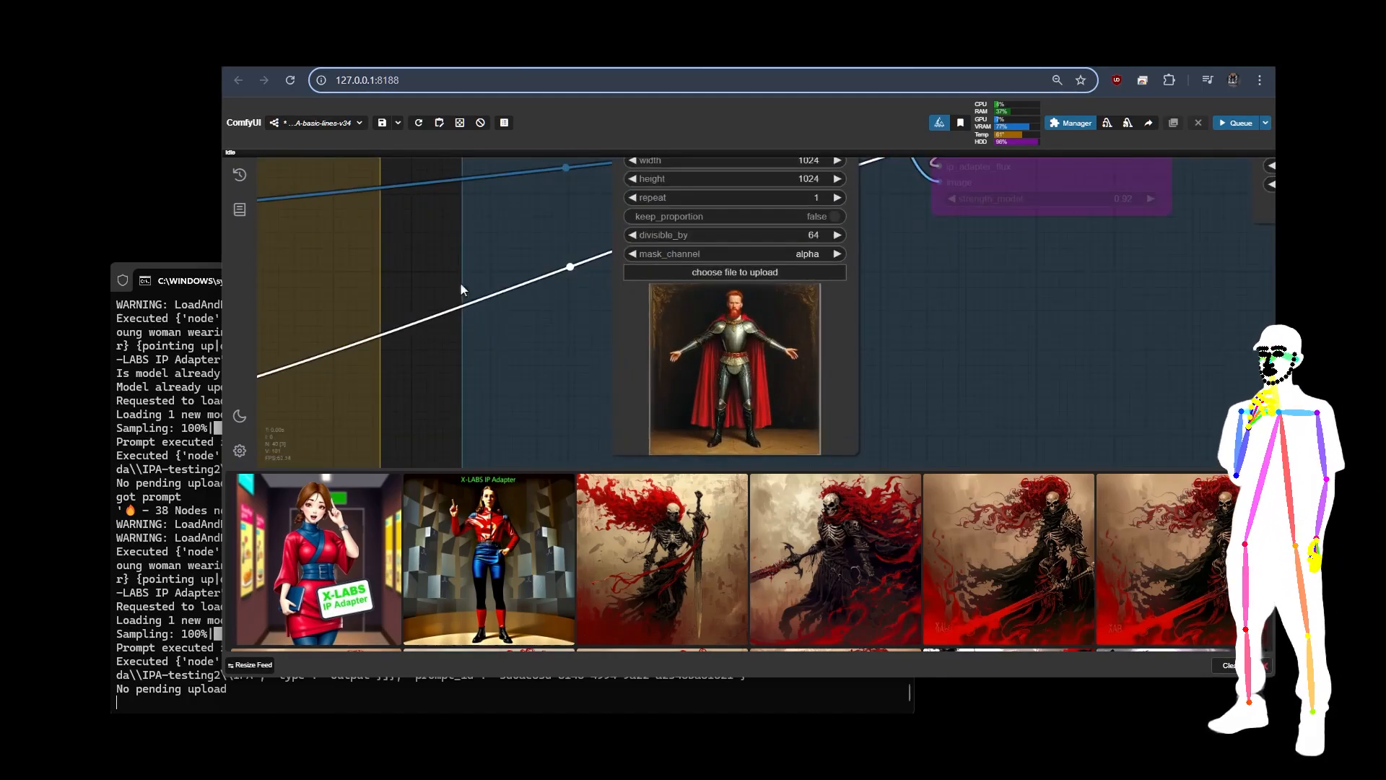
pyautogui.scroll(-7, 458, 284)
pyautogui.scroll(4, 1114, 369)
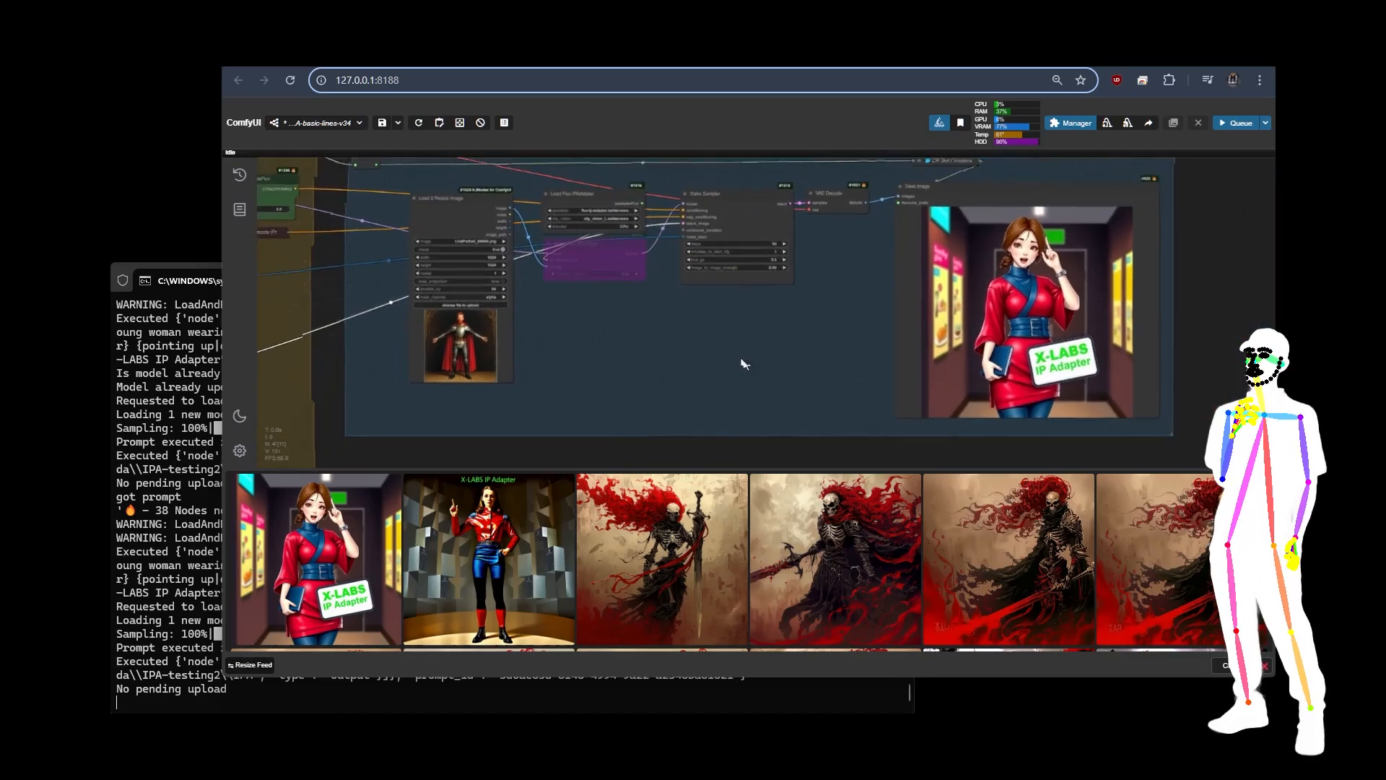
pyautogui.scroll(-6, 1068, 383)
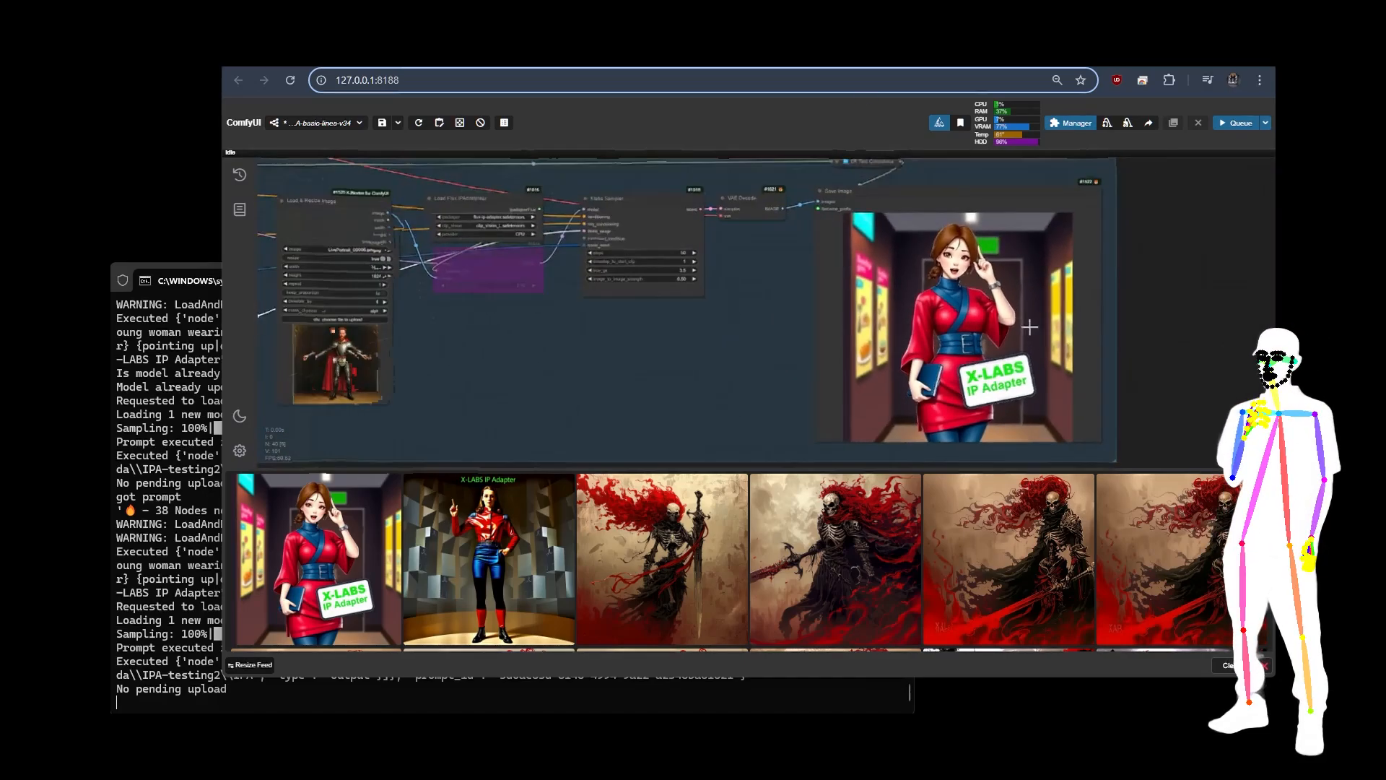
# Step: Re-enable the bypassed Apply Flux IPAdapter node and queue the workflow for generation
pyautogui.moveTo(579, 331); pyautogui.dragTo(682, 340)
pyautogui.click(668, 289)
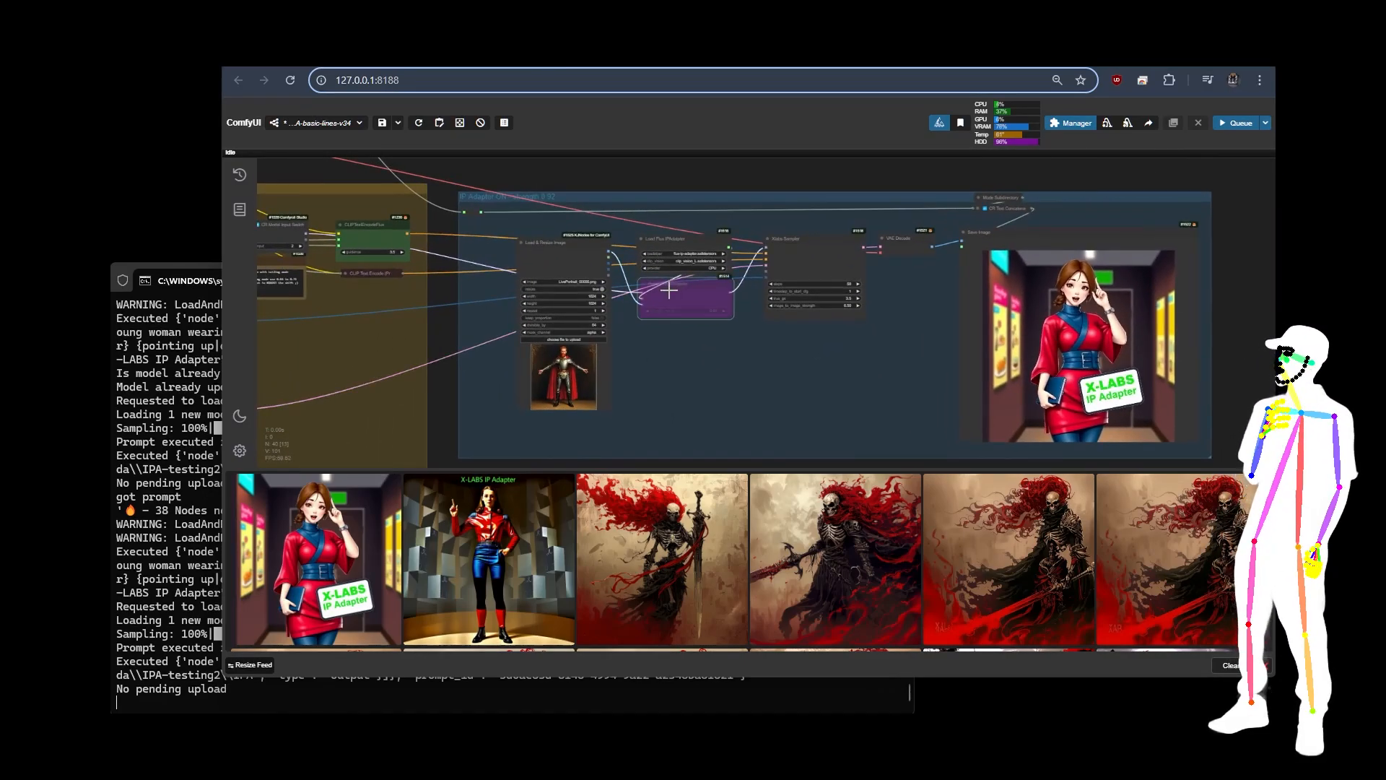
pyautogui.hotkey('ctrl', 'b')
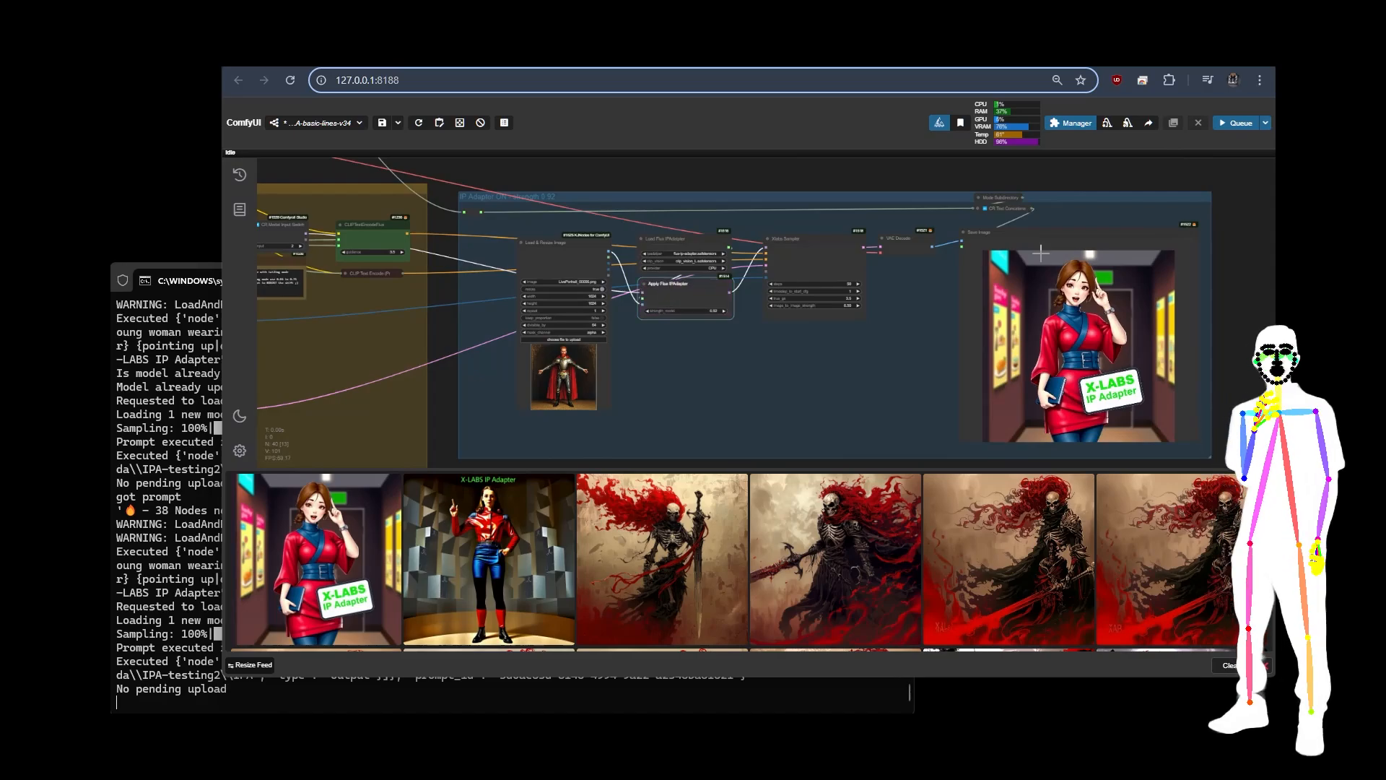
pyautogui.click(1223, 128)
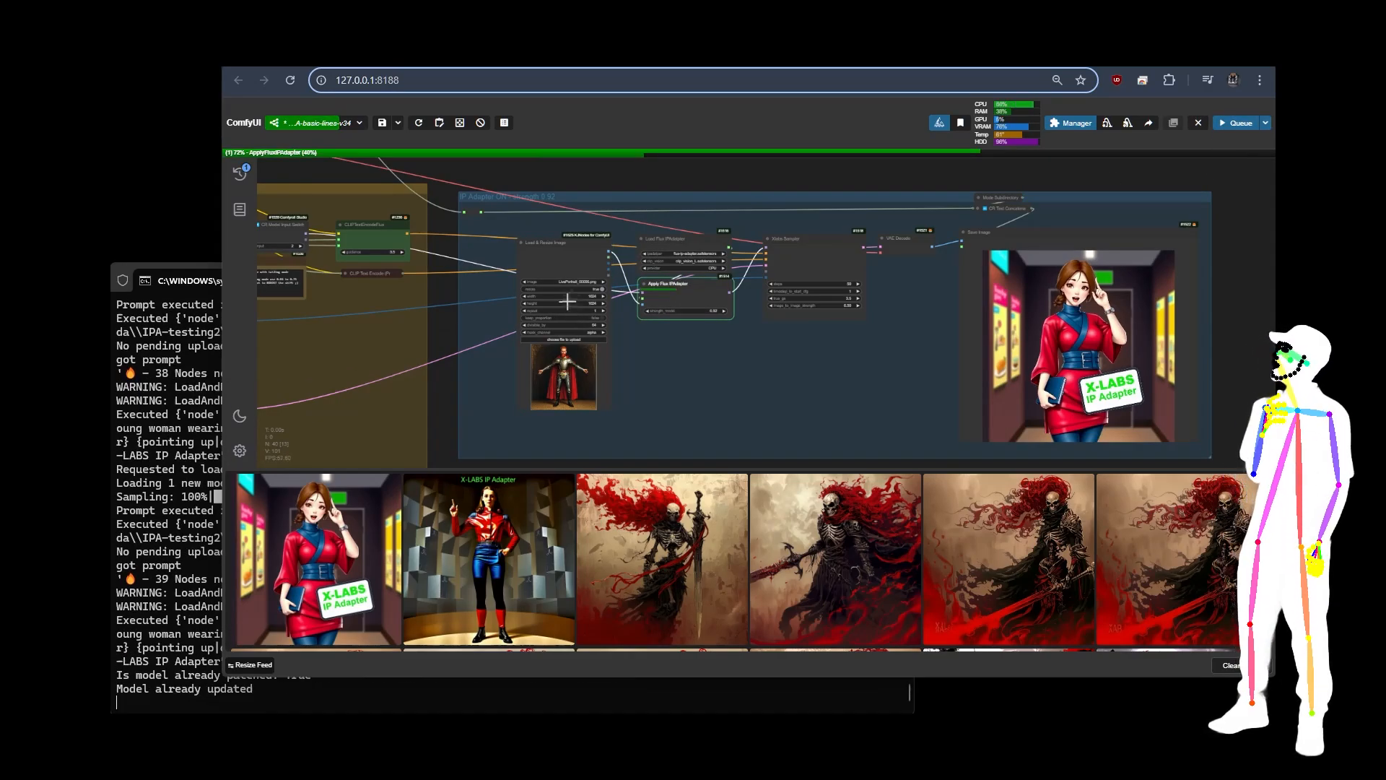
# Step: Check the Apply Flux IPAdapter strength_model and the Xlabs Sampler parameters during the generation
pyautogui.scroll(5, 817, 258)
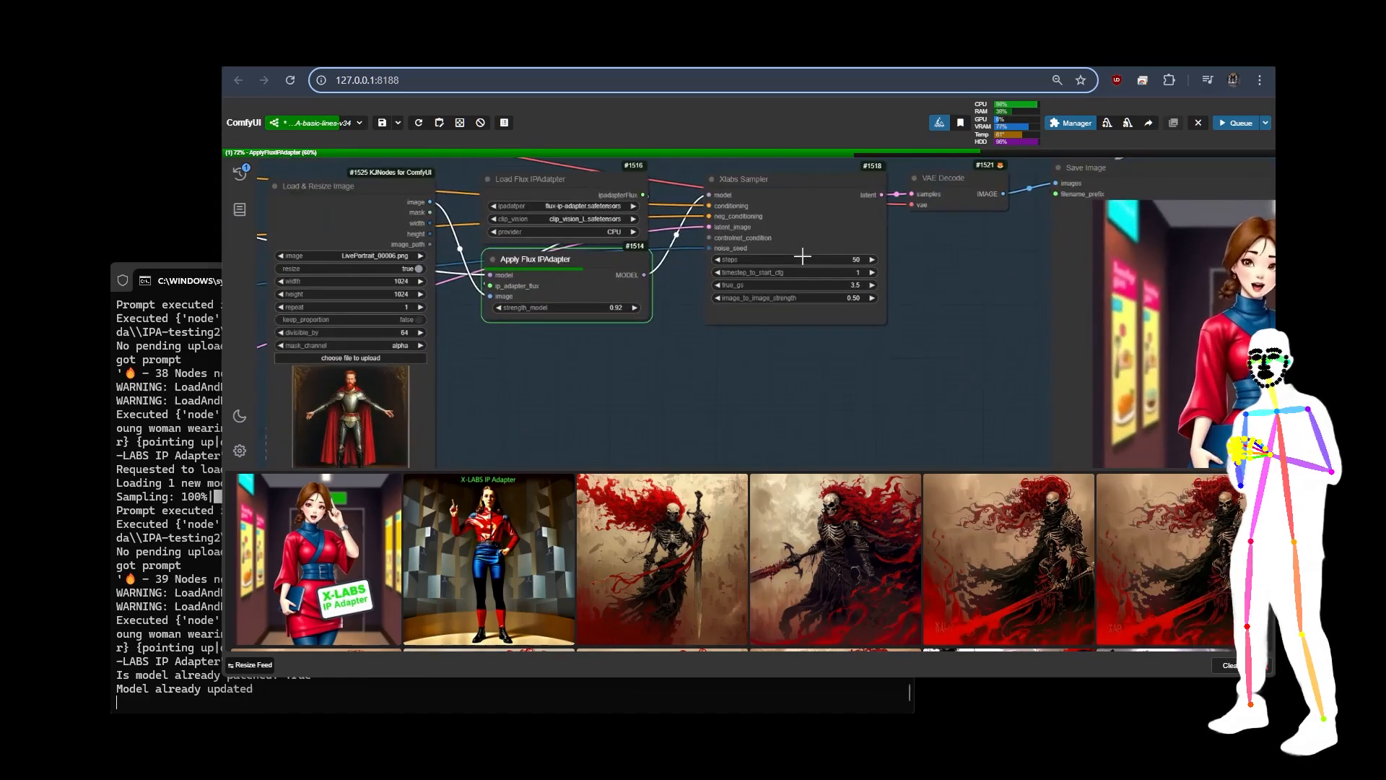
pyautogui.scroll(3, 928, 228)
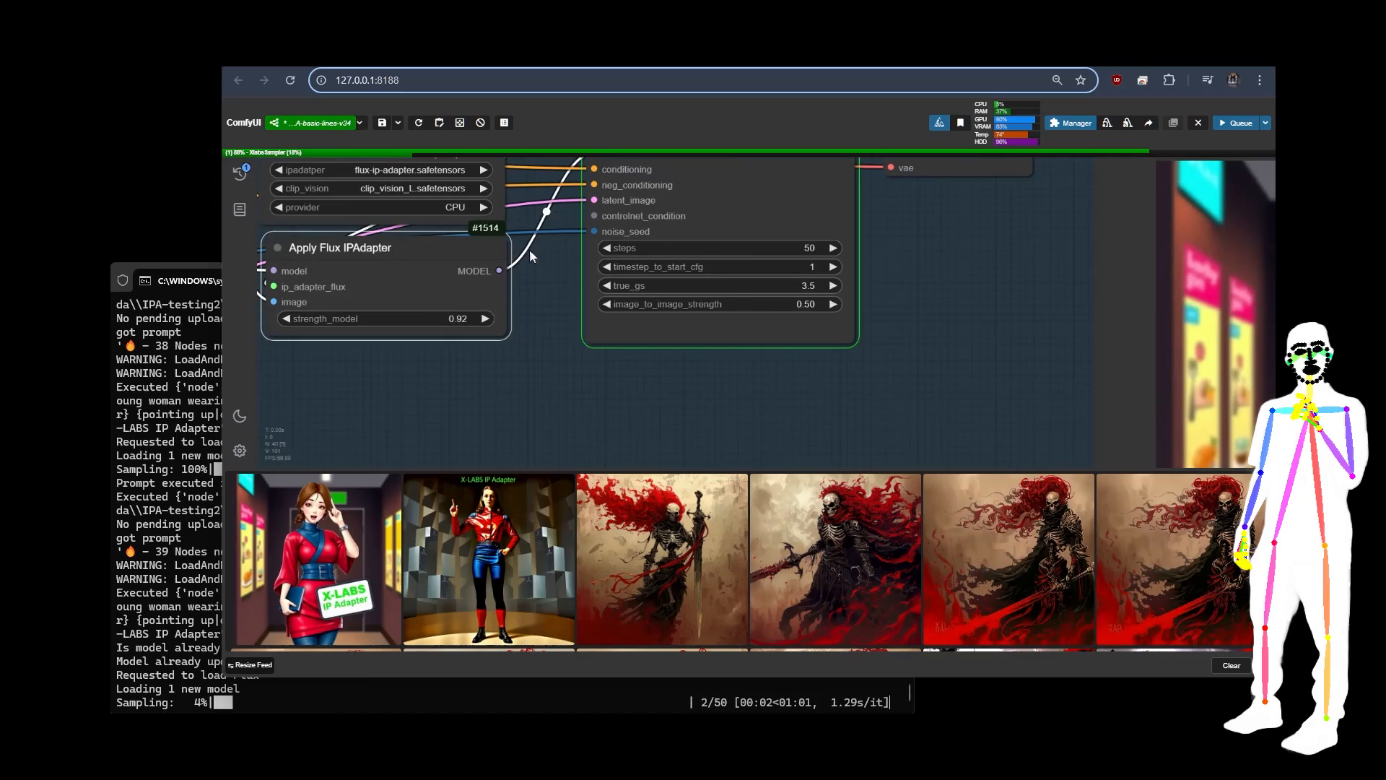
pyautogui.scroll(-4, 556, 303)
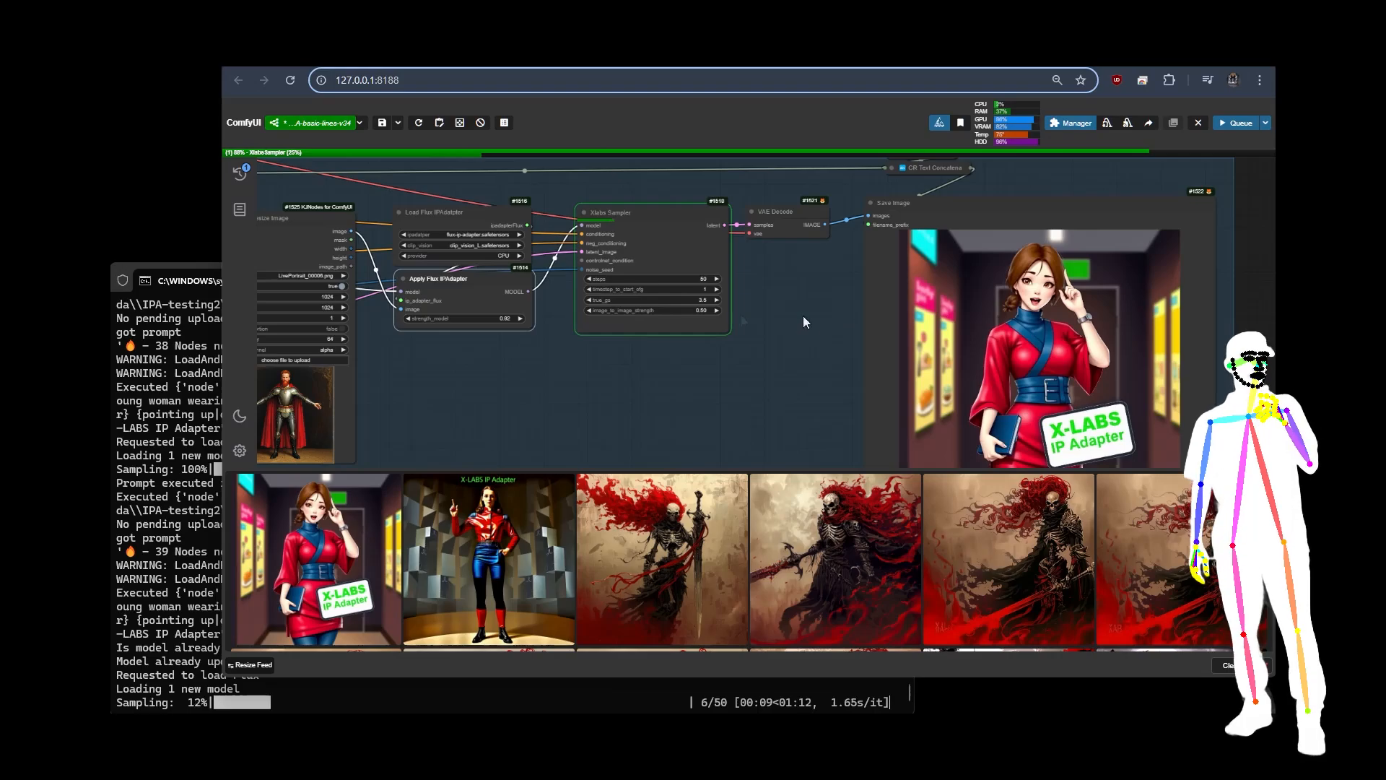
pyautogui.scroll(4, 387, 294)
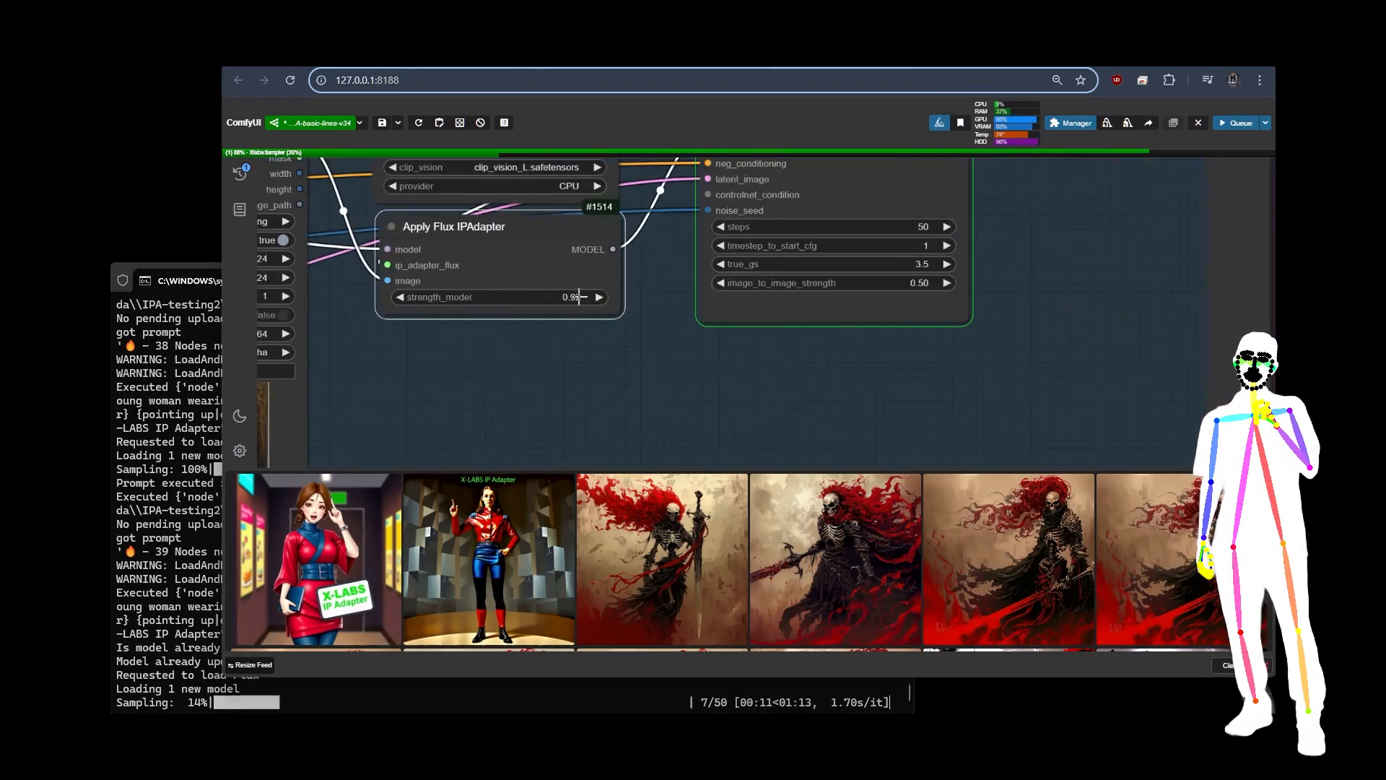
pyautogui.scroll(-8, 348, 209)
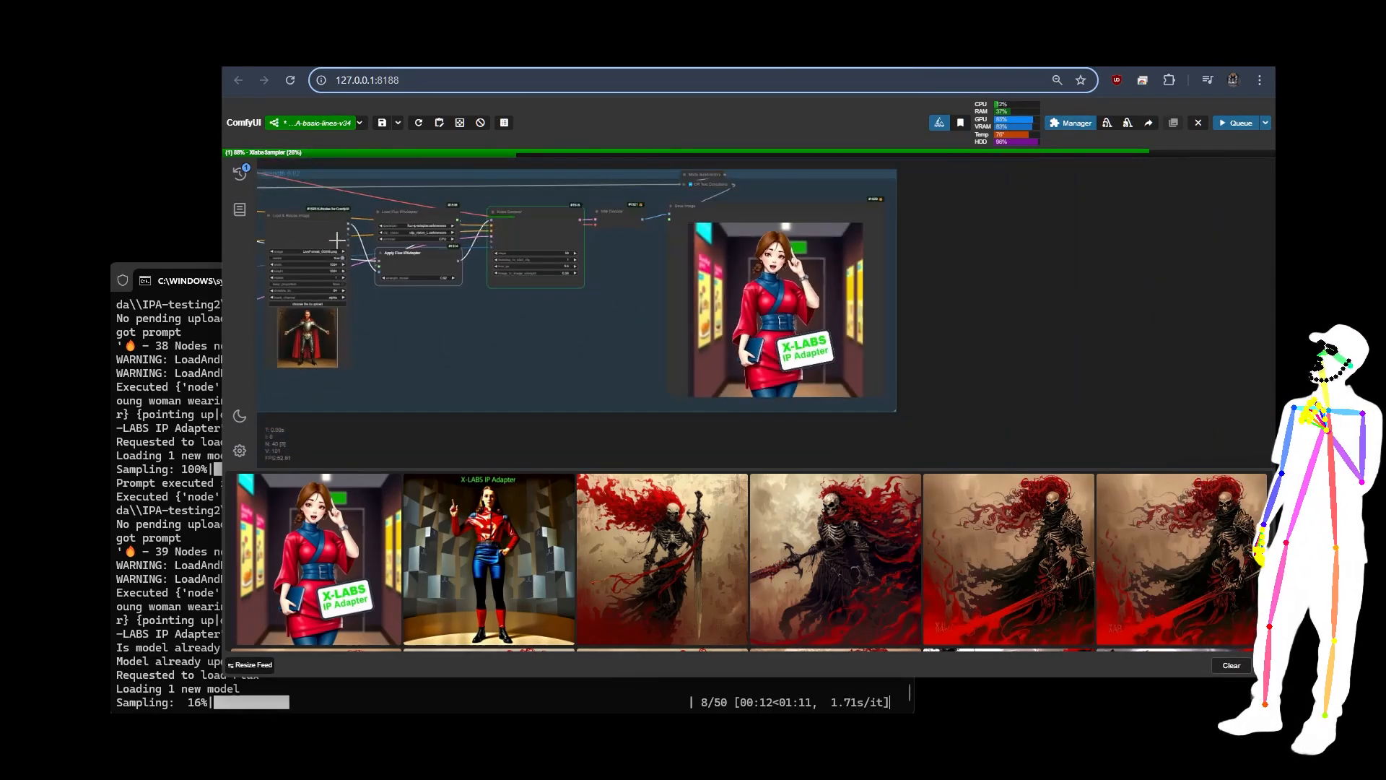
# Step: Review the Prompt Setup group's model sampling nodes and view the X-LABS IP Adapter image from the feed enlarged
pyautogui.moveTo(427, 340); pyautogui.dragTo(1187, 354)
pyautogui.scroll(7, 742, 289)
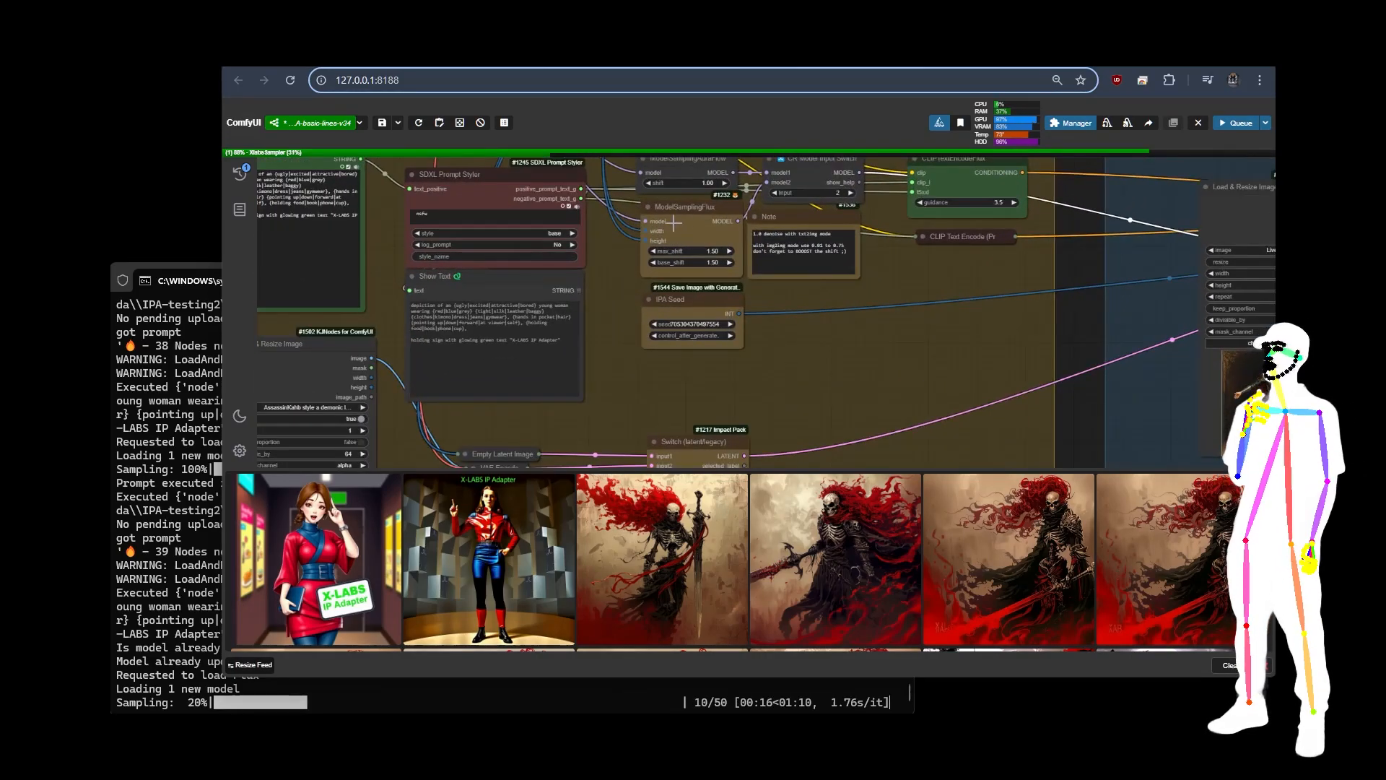
pyautogui.scroll(2, 673, 222)
pyautogui.scroll(-7, 673, 225)
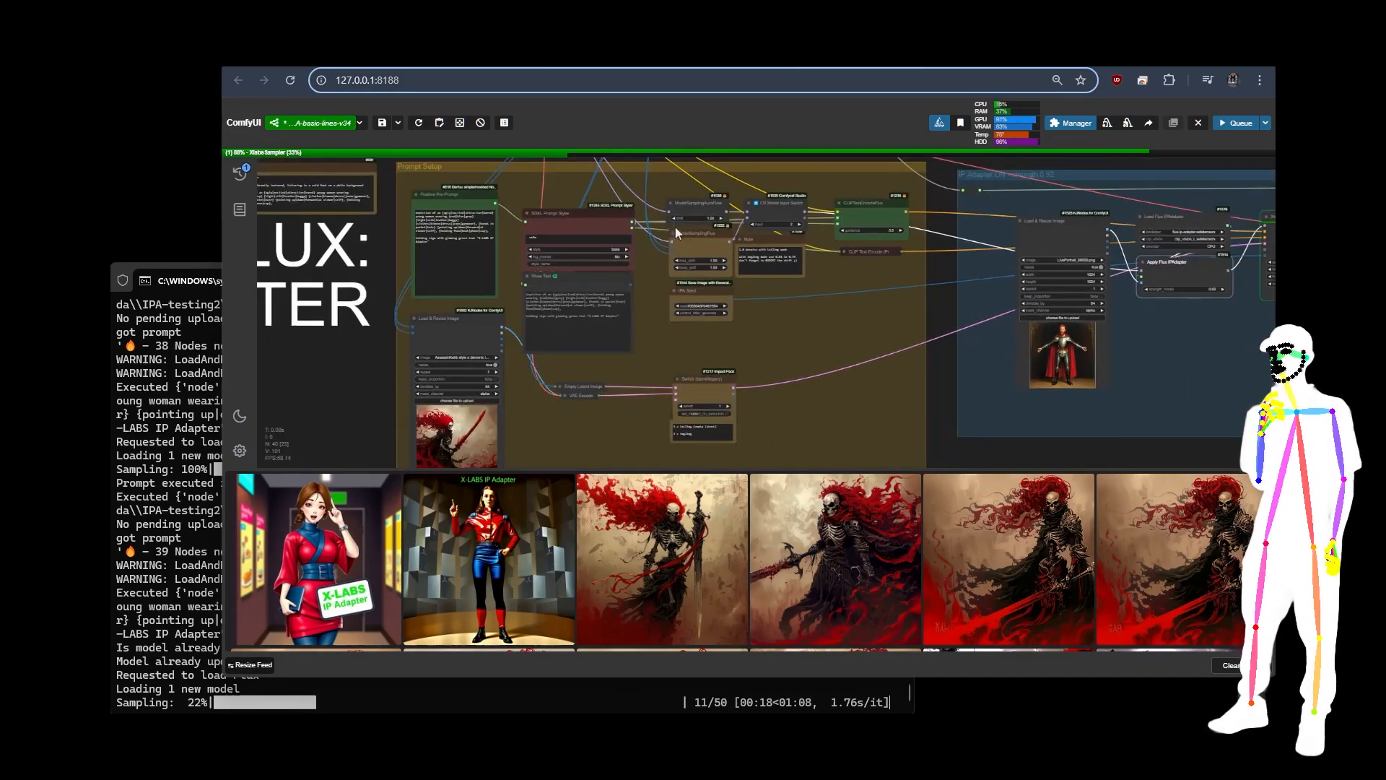
pyautogui.moveTo(885, 310); pyautogui.dragTo(139, 269)
pyautogui.moveTo(630, 278); pyautogui.dragTo(631, 312)
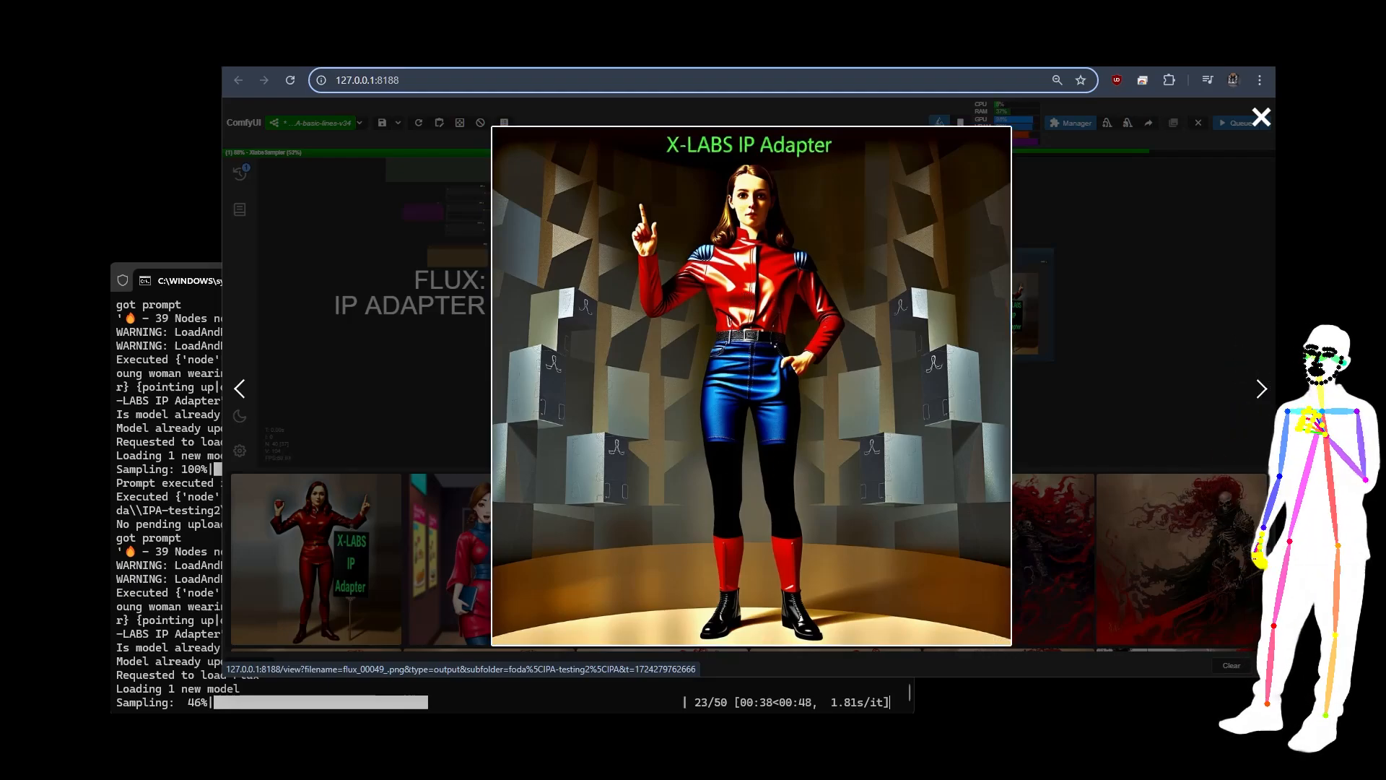
# Step: Close the enlarged image and check the Positive Pre-Prompt's wildcard text and the reference picture in the IP Adapter group
pyautogui.click(1154, 299)
pyautogui.scroll(5, 477, 181)
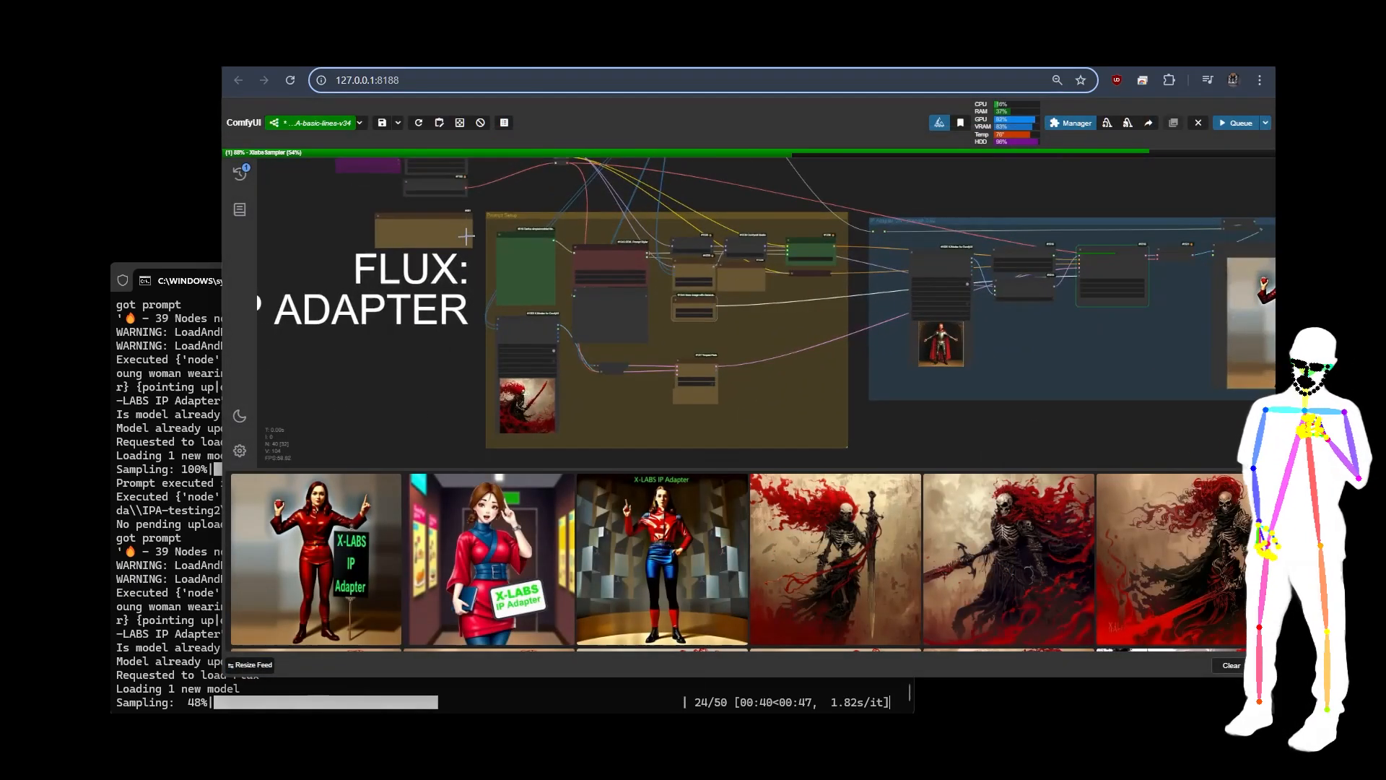
pyautogui.scroll(10, 509, 227)
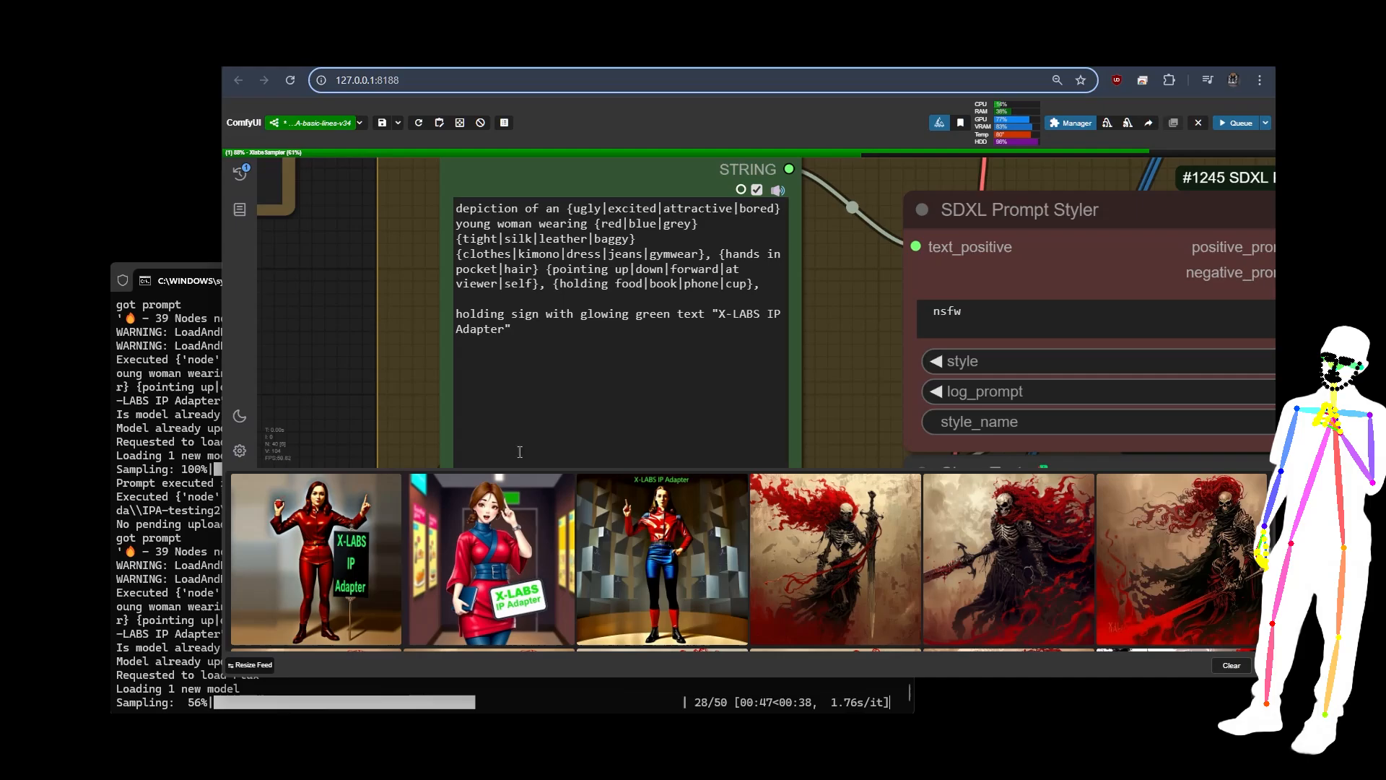
pyautogui.scroll(-6, 334, 253)
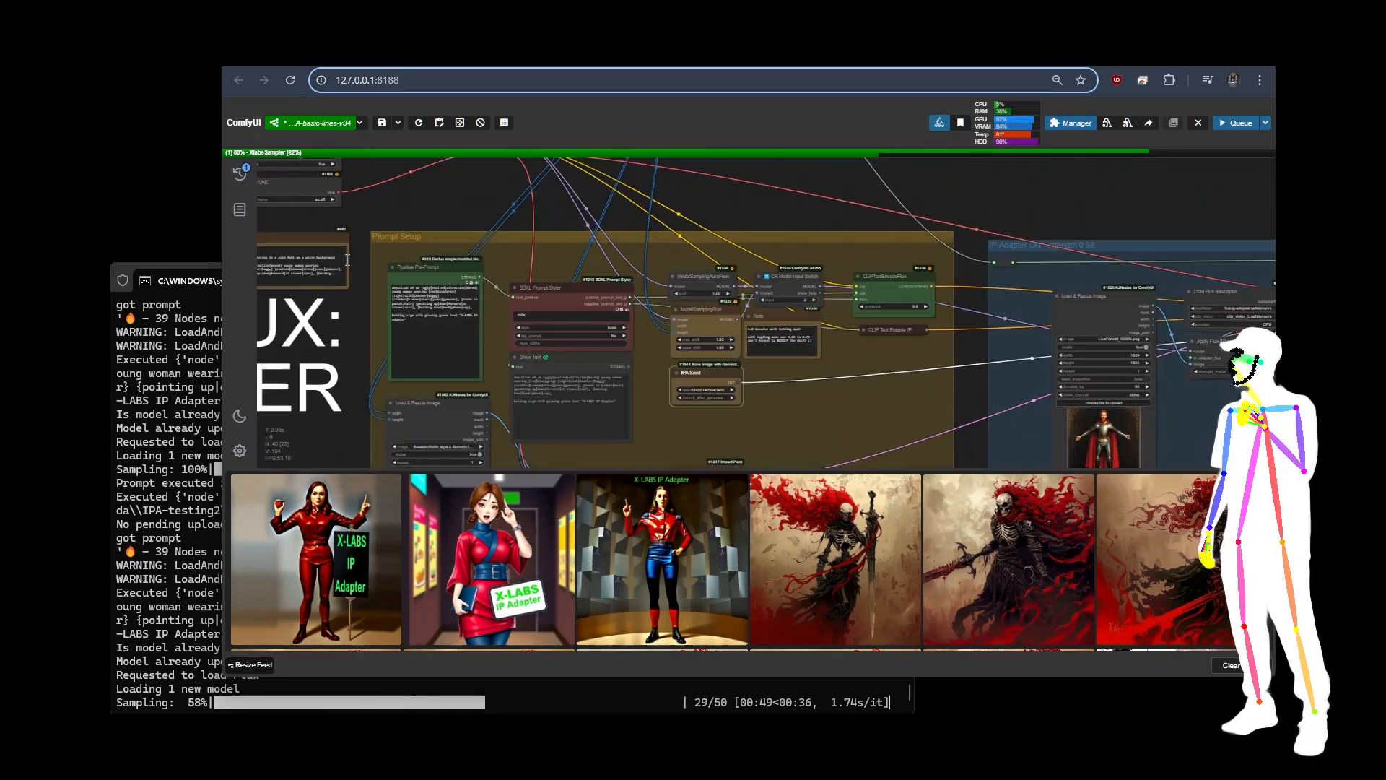
pyautogui.moveTo(1243, 446); pyautogui.dragTo(1007, 327)
pyautogui.scroll(13, 960, 325)
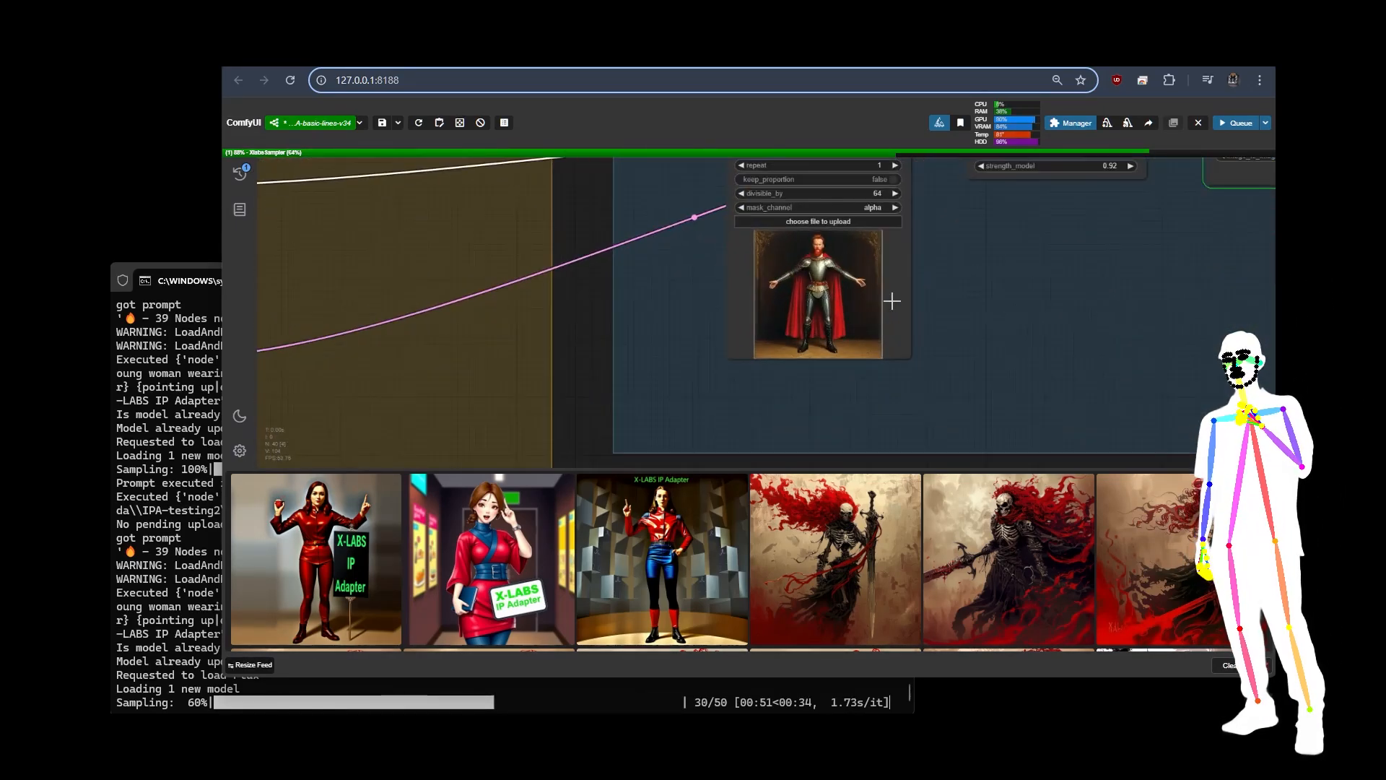
pyautogui.scroll(-15, 773, 258)
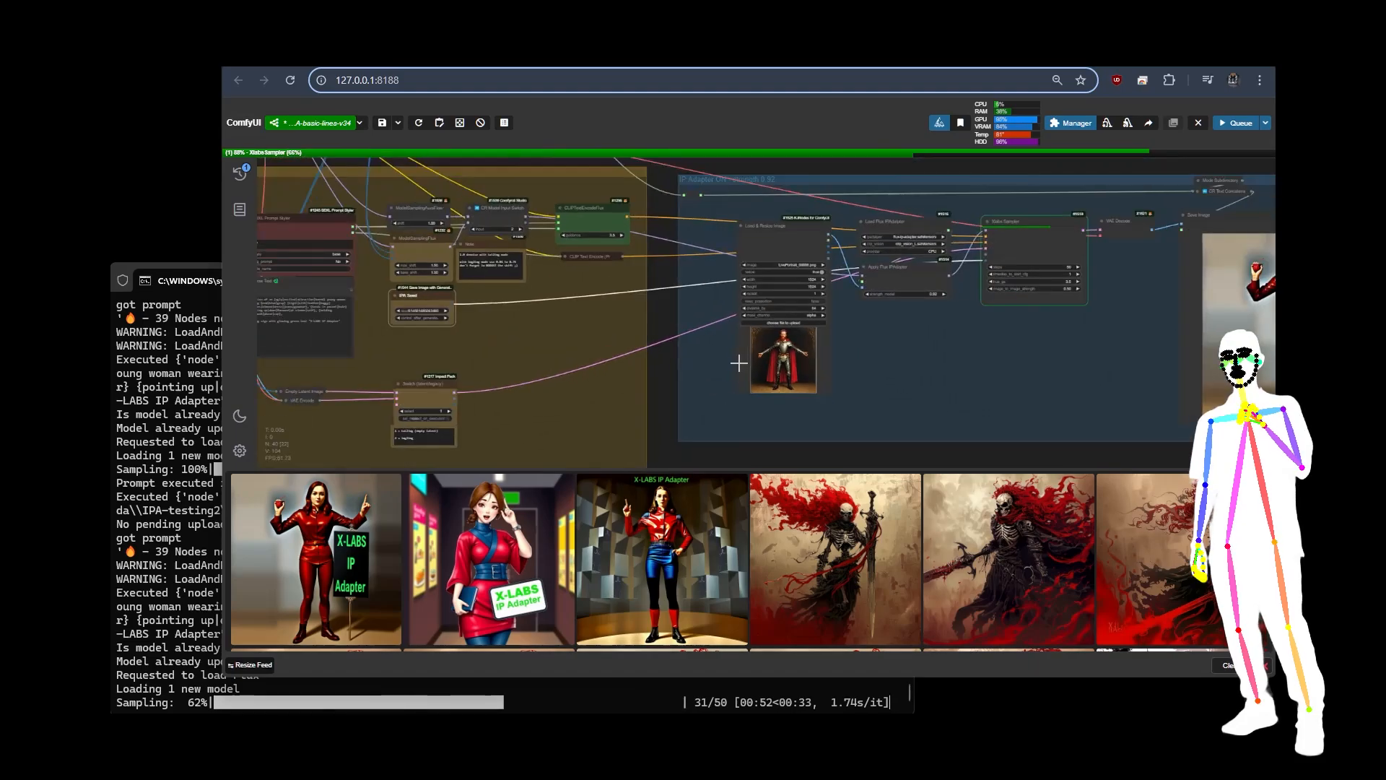
# Step: View the newest generated image from the feed enlarged, then close it and return to the workflow overview
pyautogui.click(639, 543)
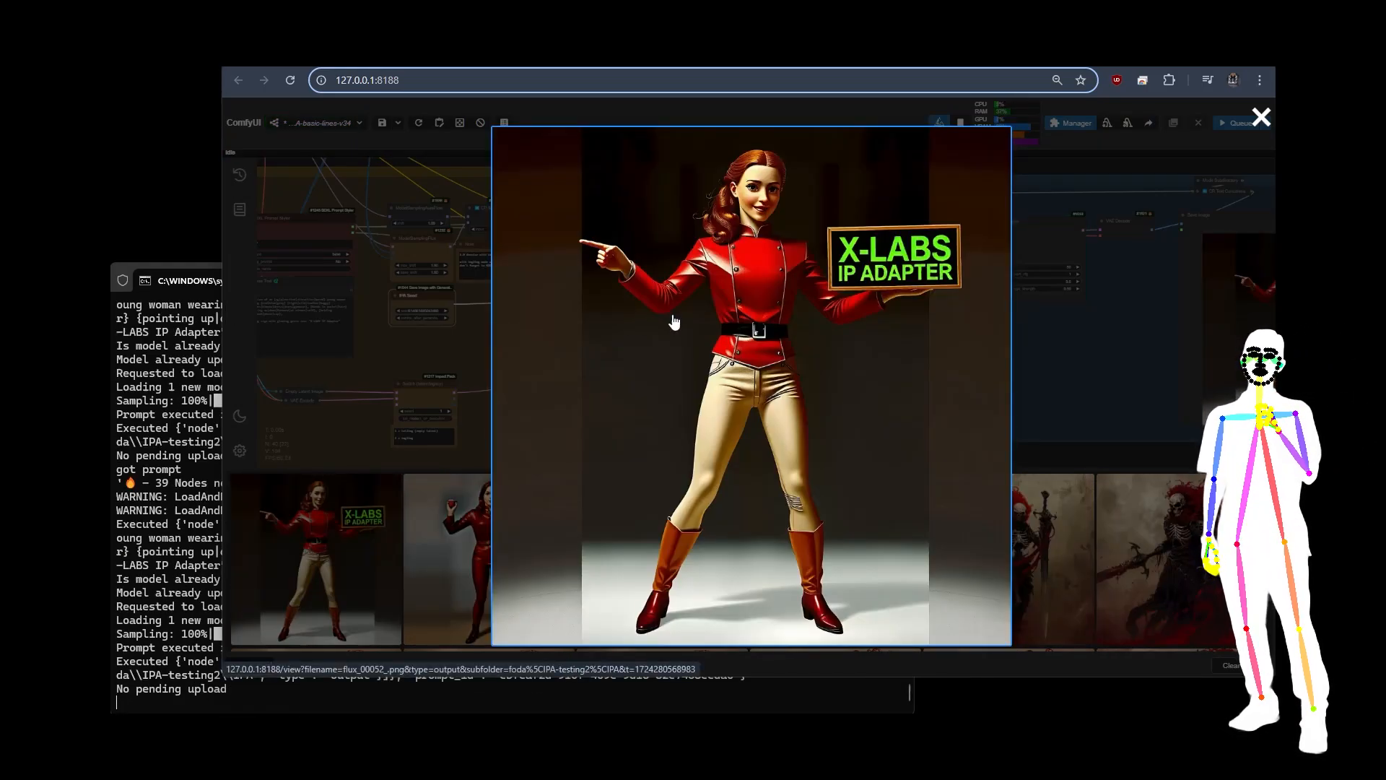
pyautogui.click(375, 361)
pyautogui.scroll(-7, 376, 363)
pyautogui.moveTo(515, 248); pyautogui.dragTo(817, 253)
pyautogui.scroll(-2, 823, 242)
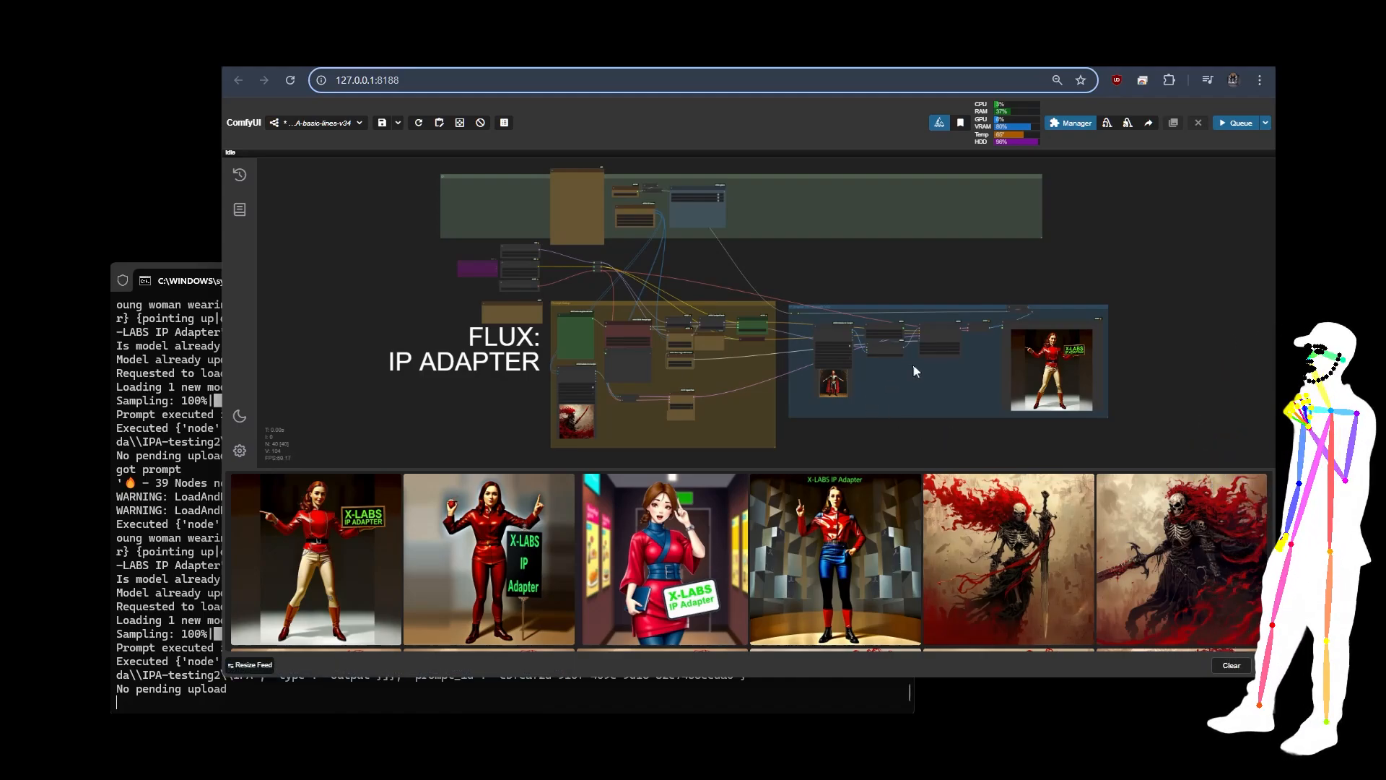
# Step: Examine the Xlabs Sampler's inputs and parameters and its connections to the neighbouring nodes in the IP Adapter group
pyautogui.scroll(12, 857, 303)
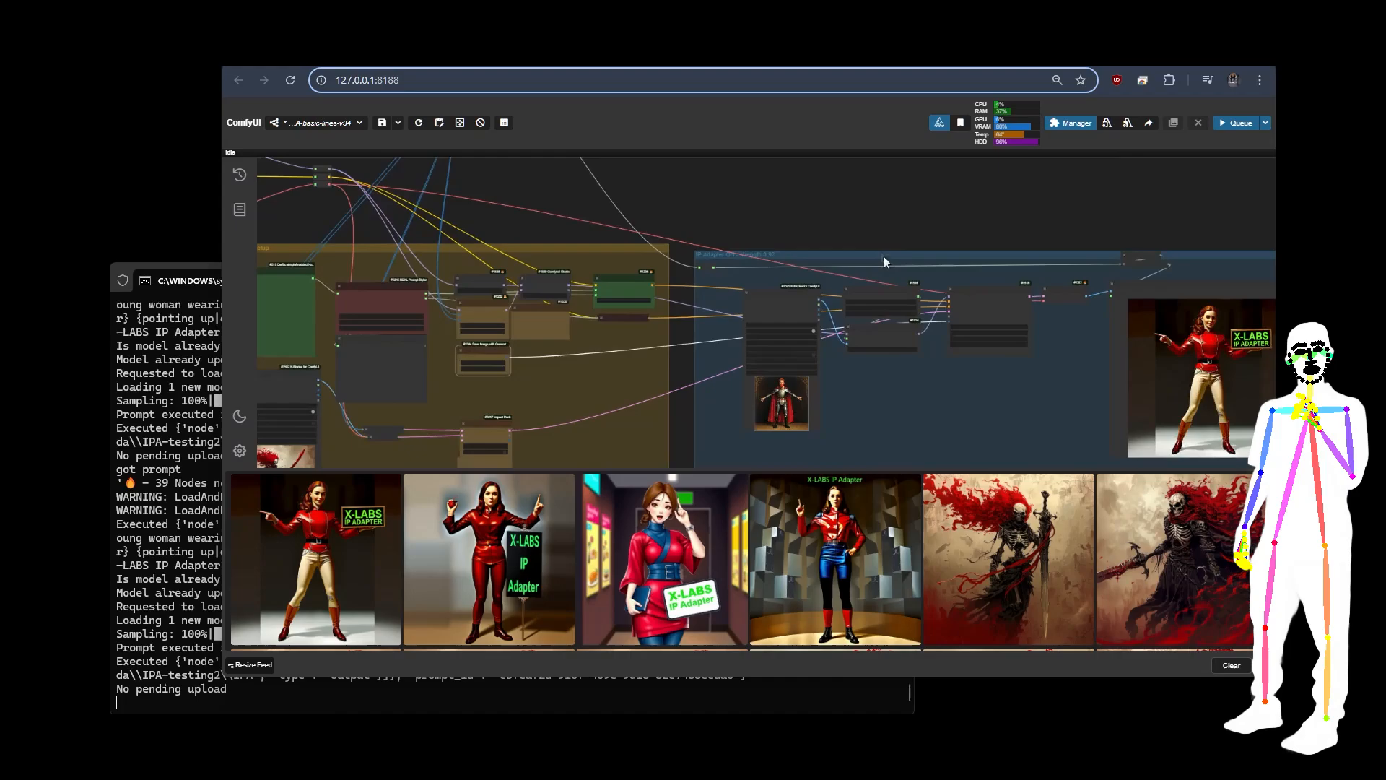
pyautogui.scroll(-7, 973, 261)
pyautogui.scroll(-8, 878, 228)
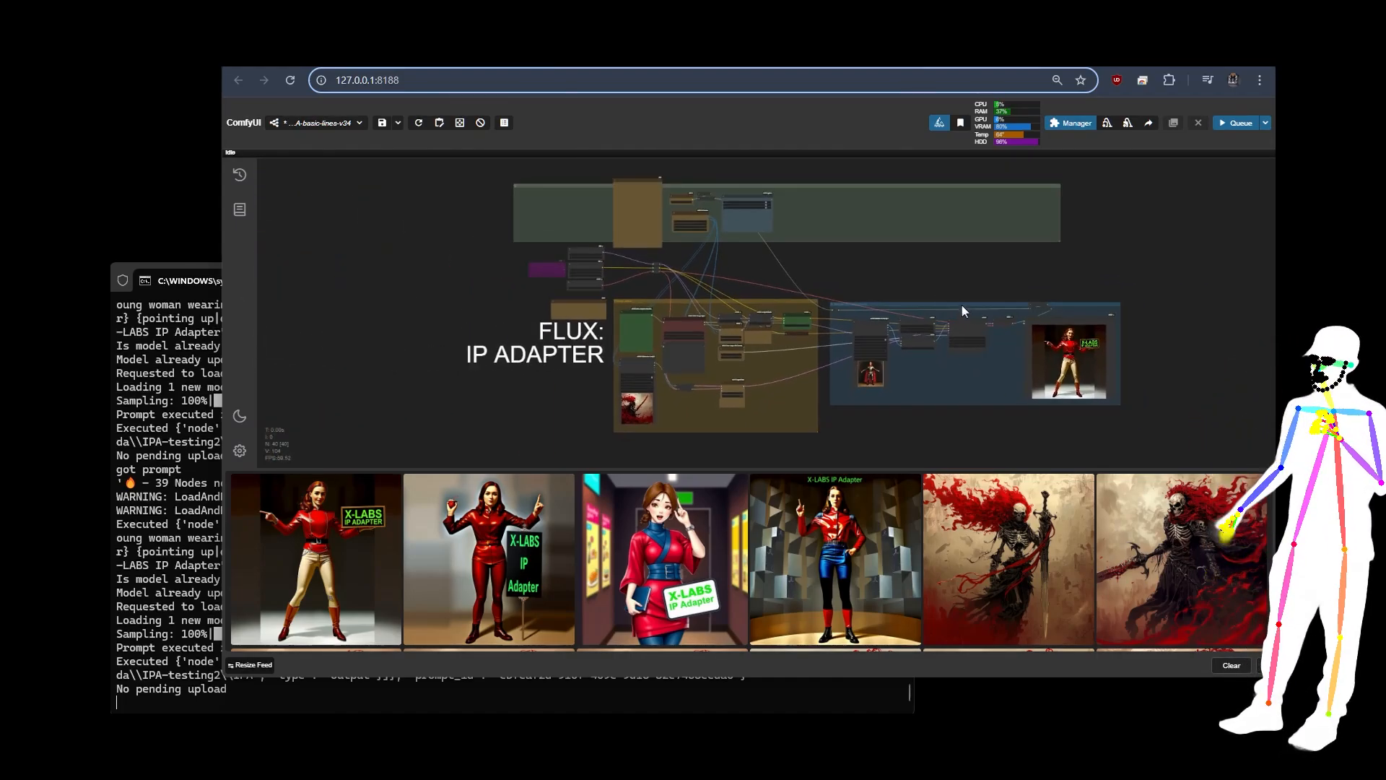
pyautogui.scroll(10, 962, 305)
pyautogui.scroll(6, 908, 253)
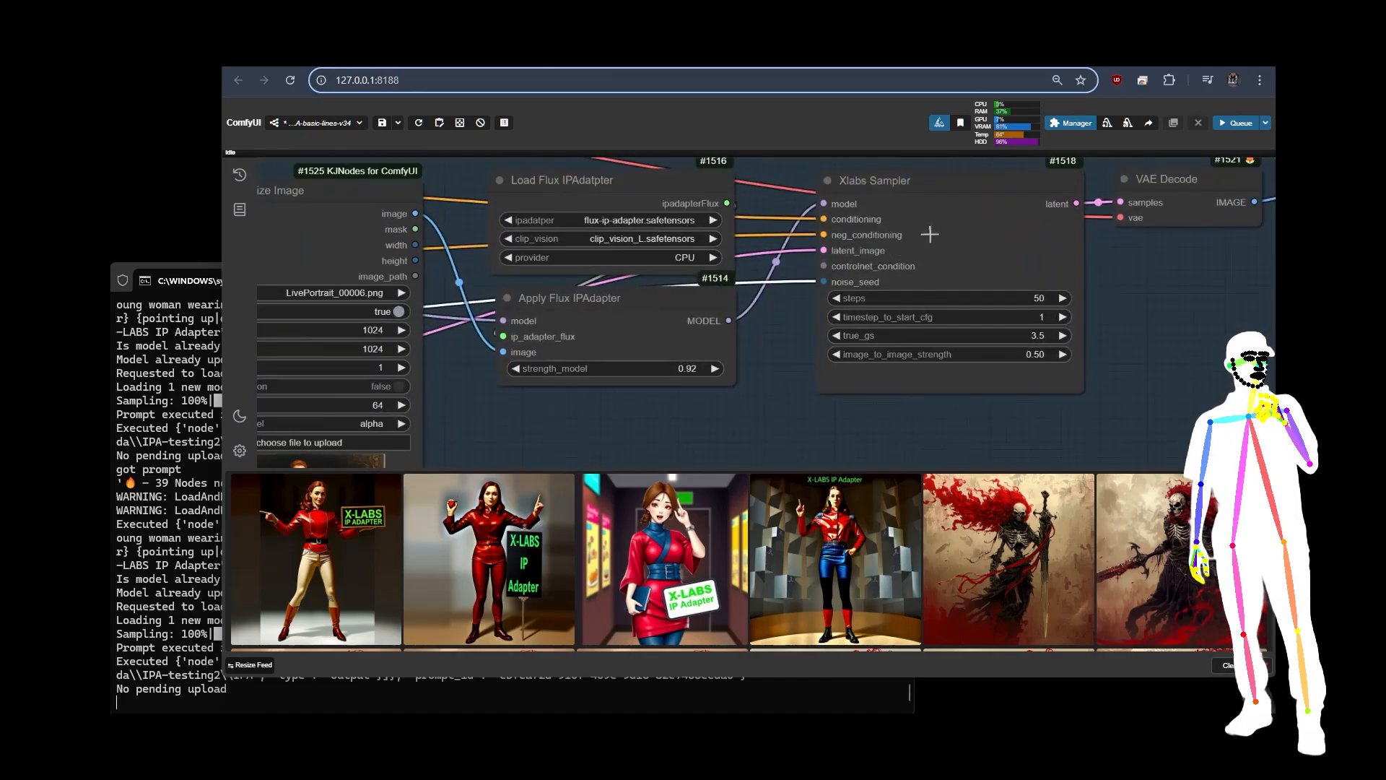
pyautogui.click(942, 237)
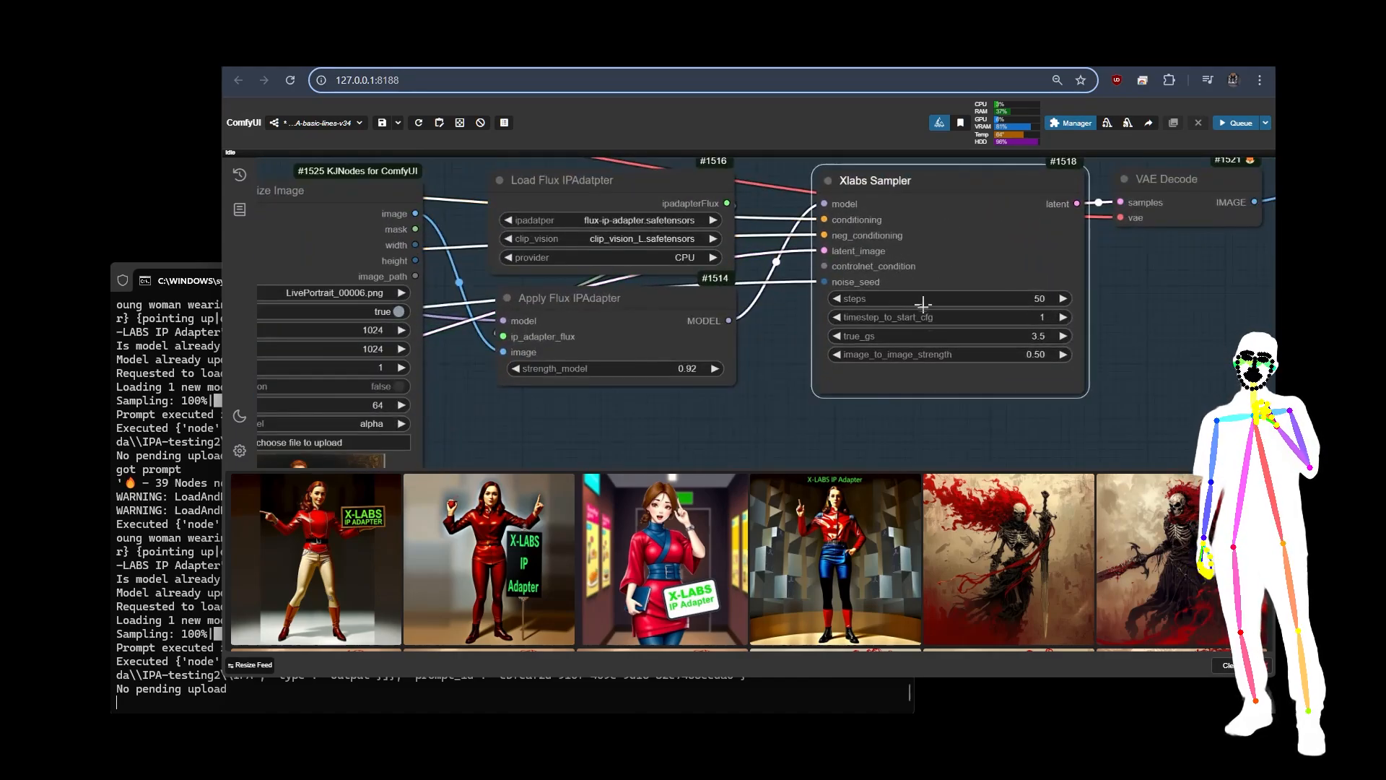
pyautogui.scroll(-10, 953, 257)
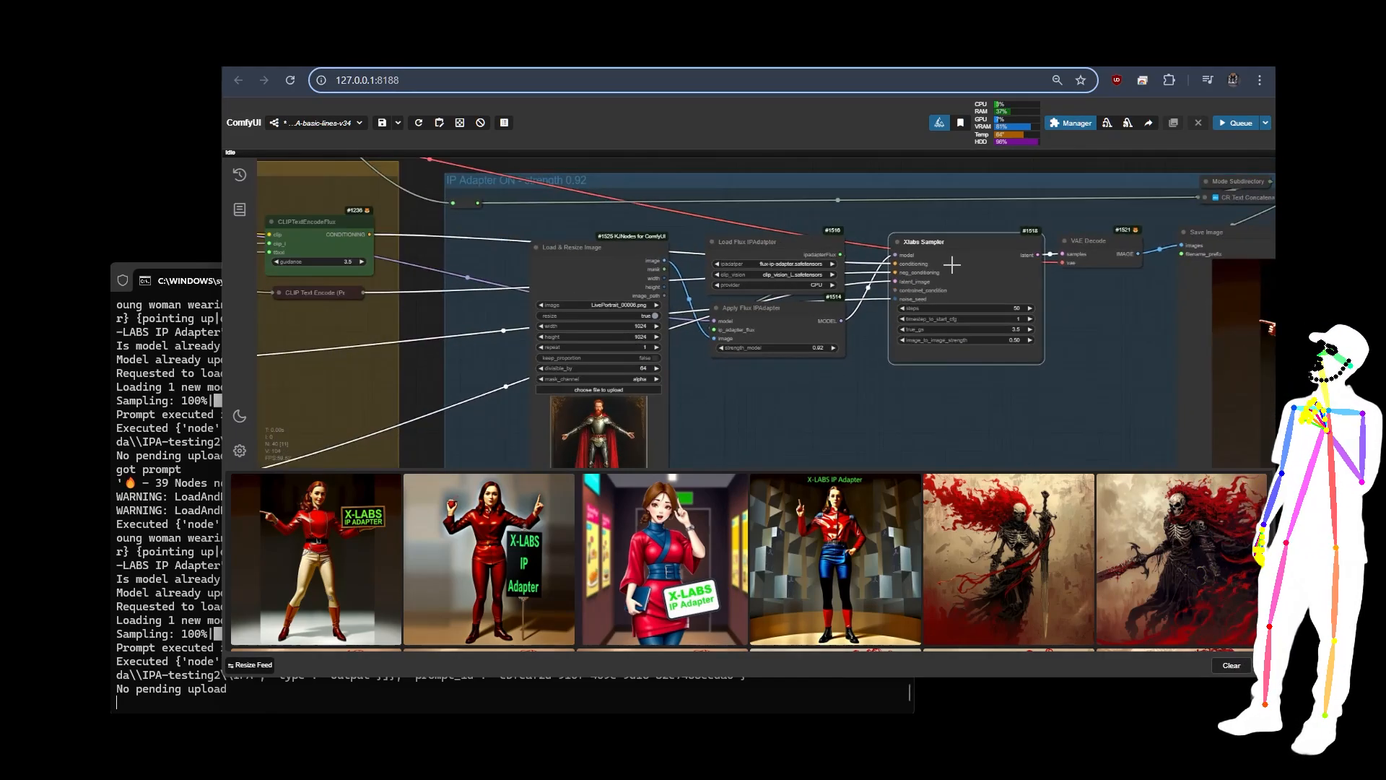
# Step: Review the generated picture in the Save Image node and the node chain of the FLUX: IP ADAPTER workflow leading to it
pyautogui.scroll(10, 1160, 338)
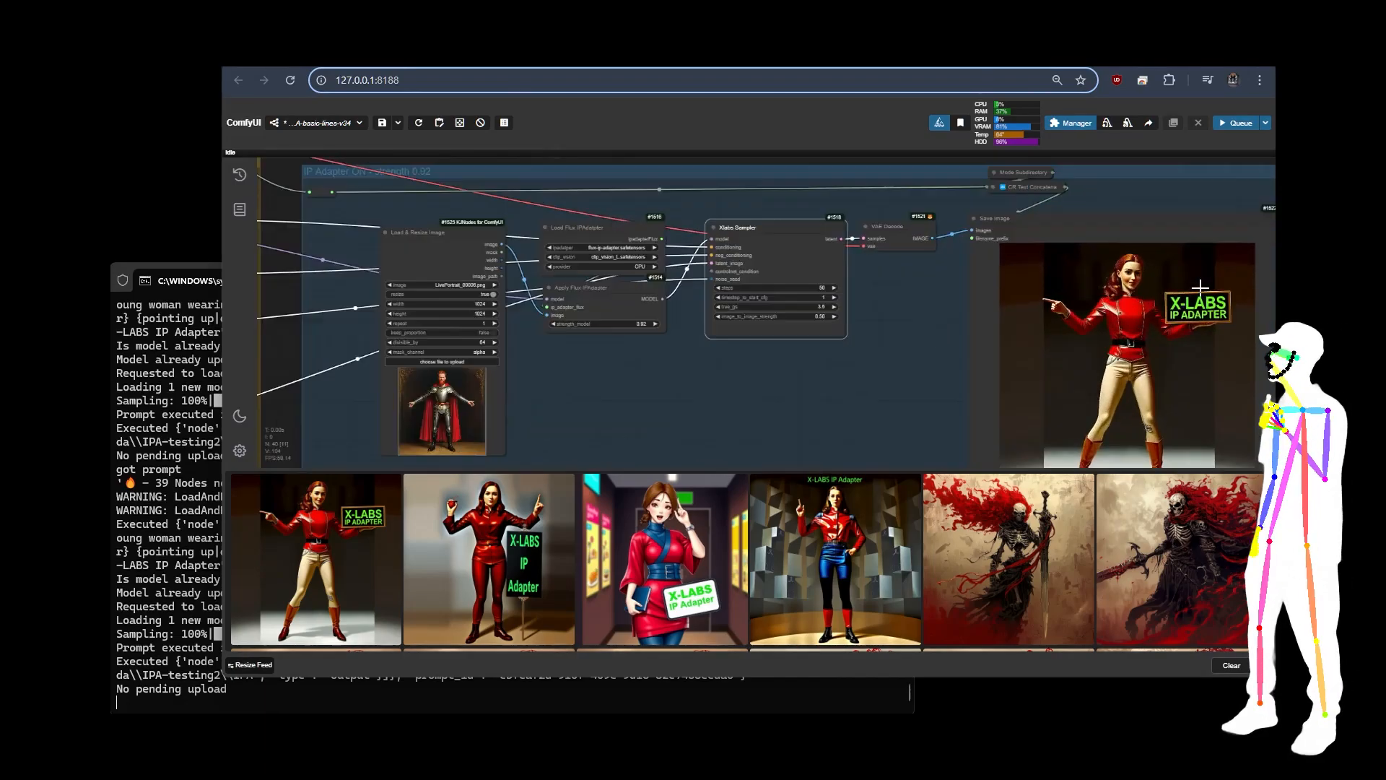
pyautogui.scroll(-8, 1160, 251)
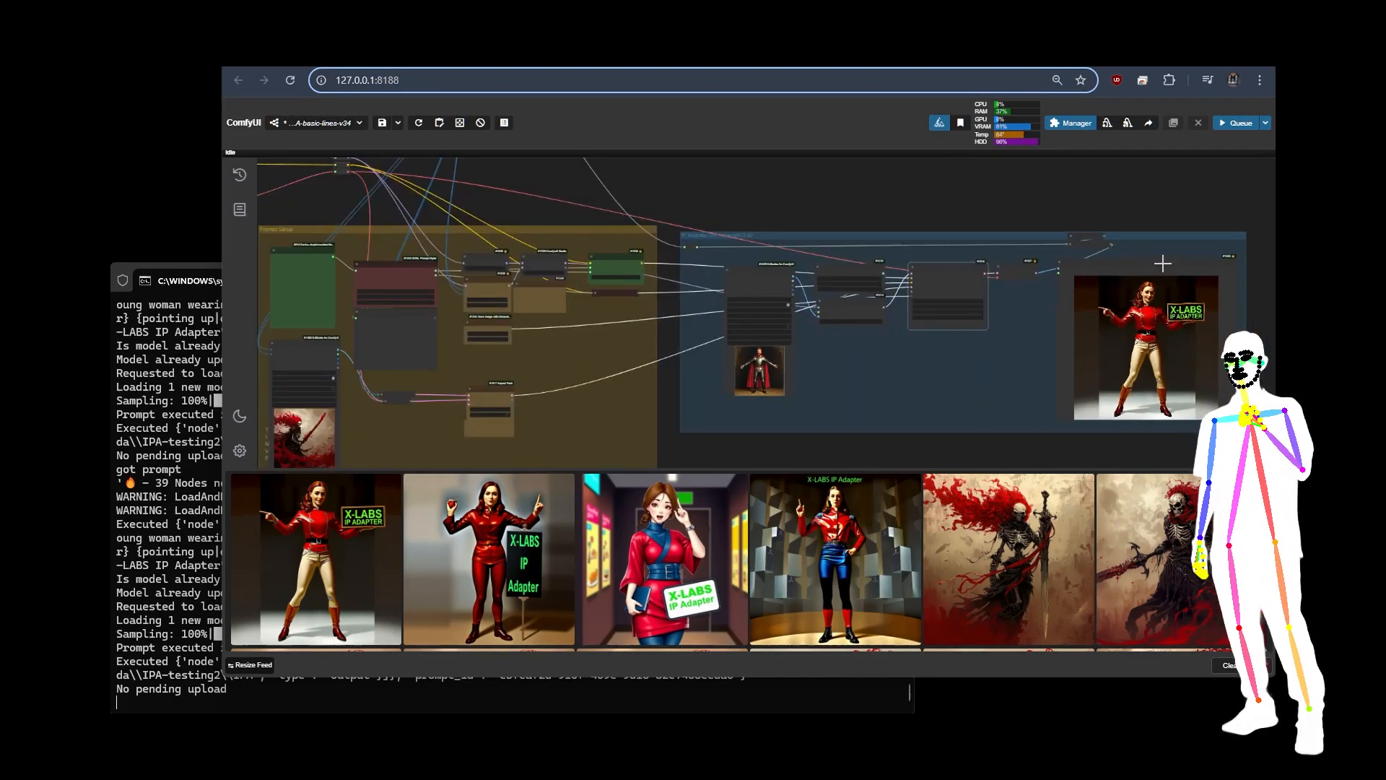
pyautogui.scroll(-5, 909, 203)
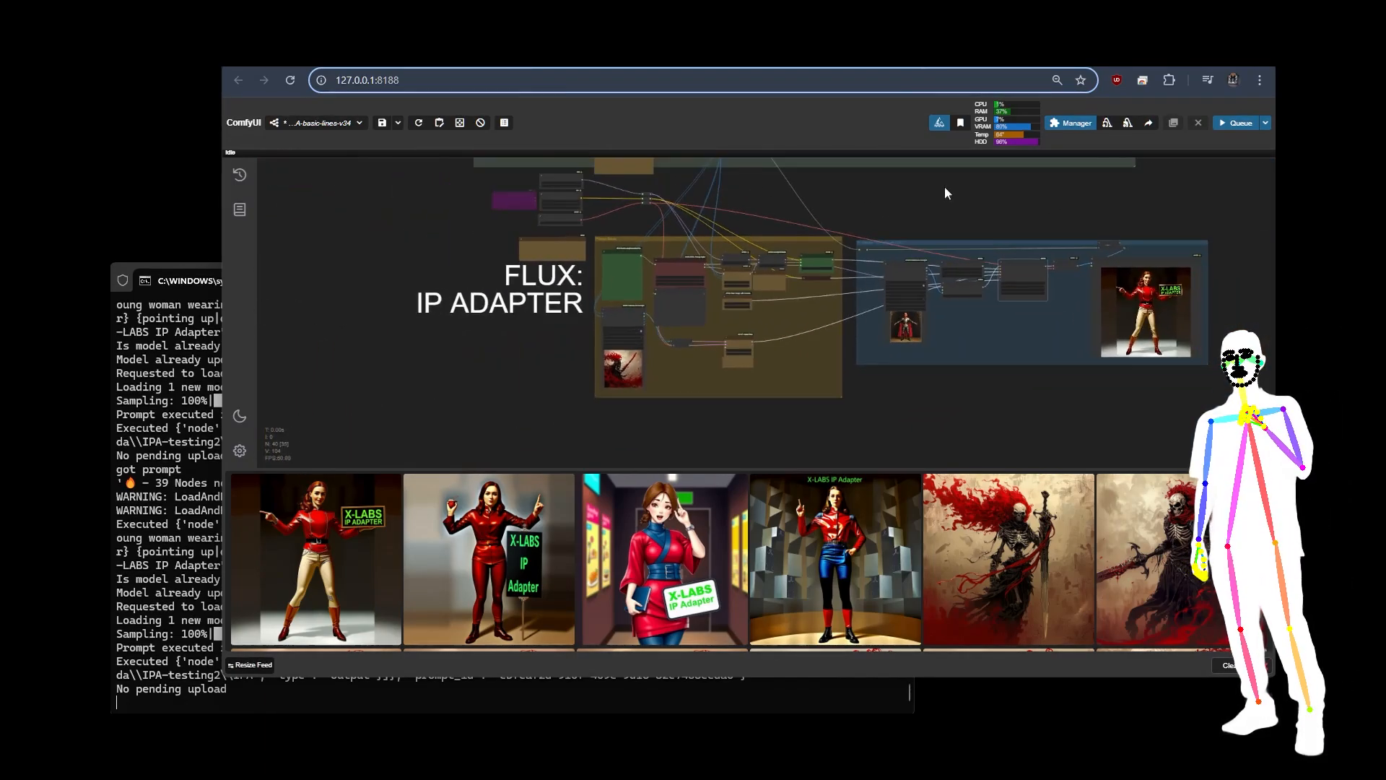
pyautogui.moveTo(945, 194); pyautogui.dragTo(833, 273)
pyautogui.scroll(-2, 875, 231)
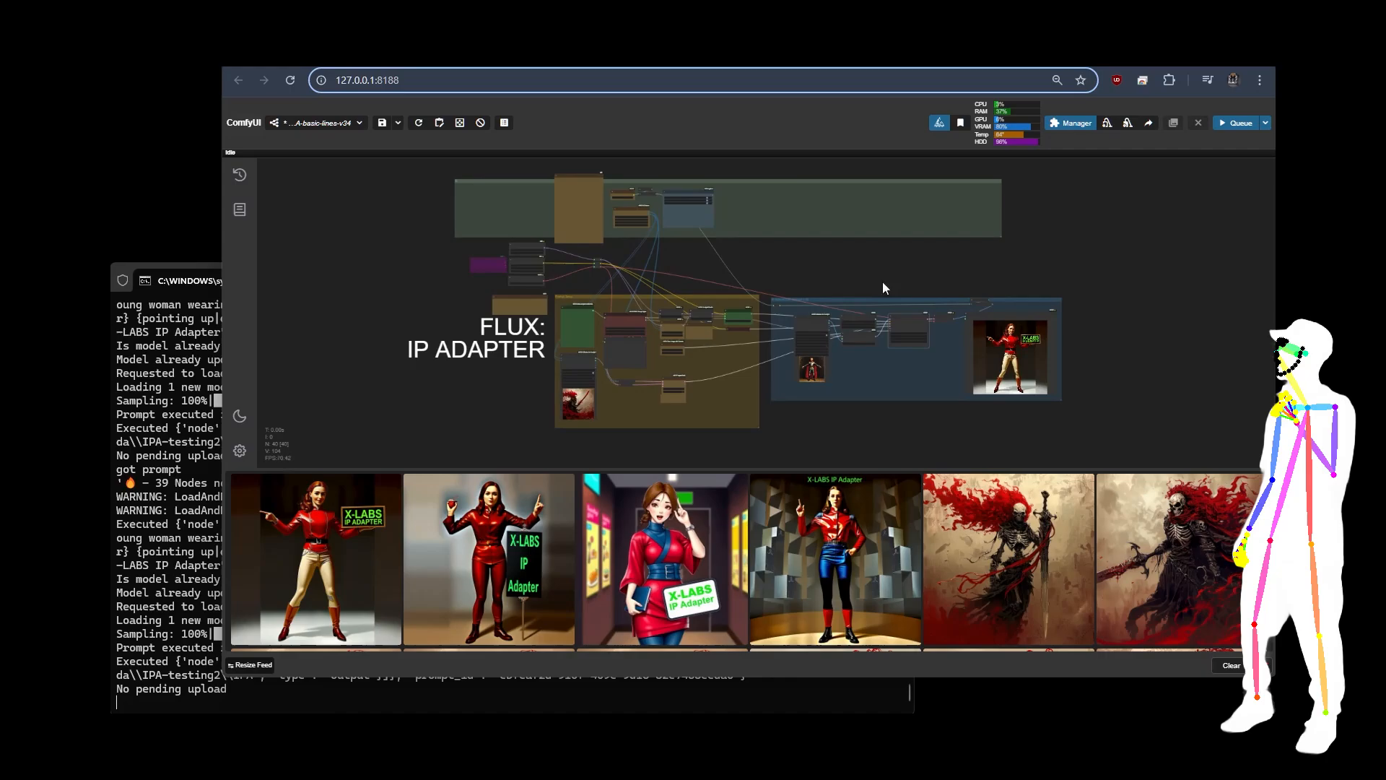
pyautogui.scroll(10, 883, 282)
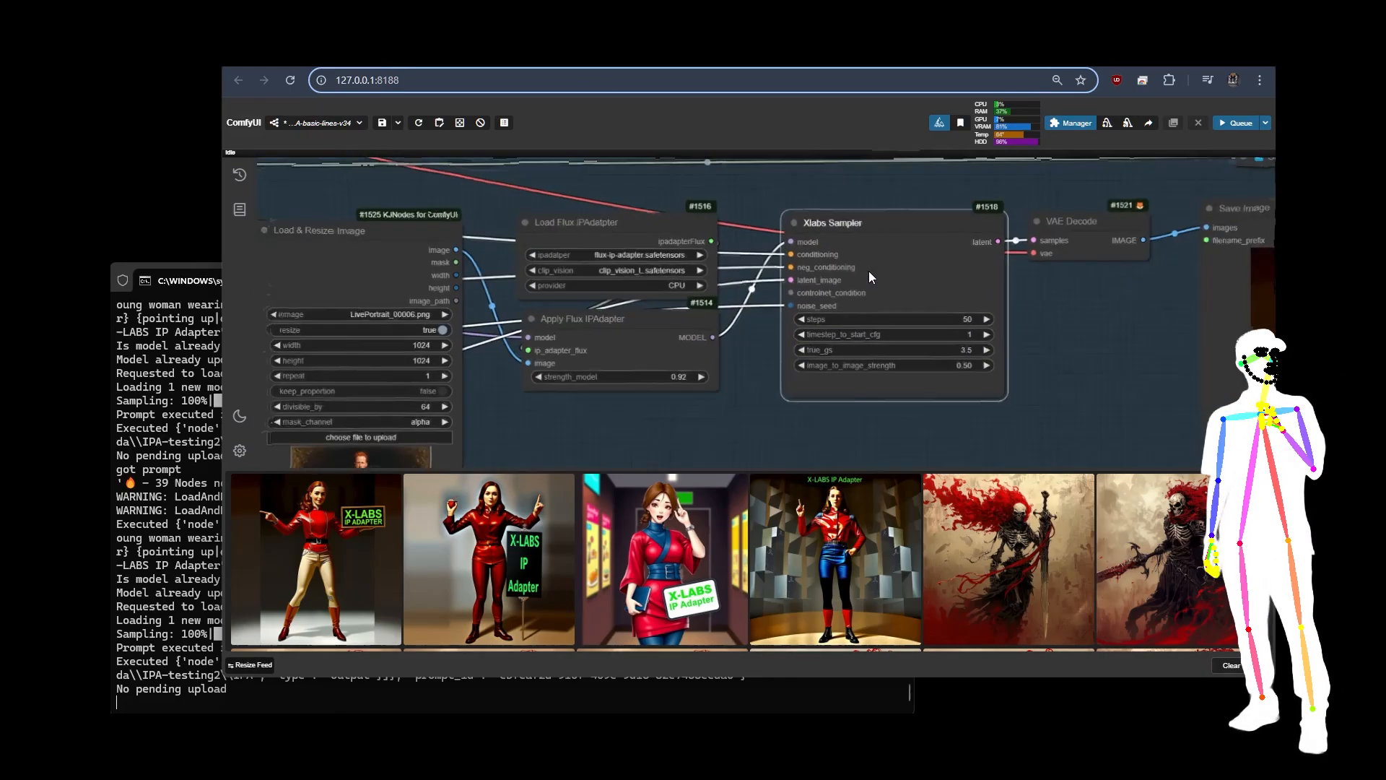
pyautogui.scroll(-10, 868, 271)
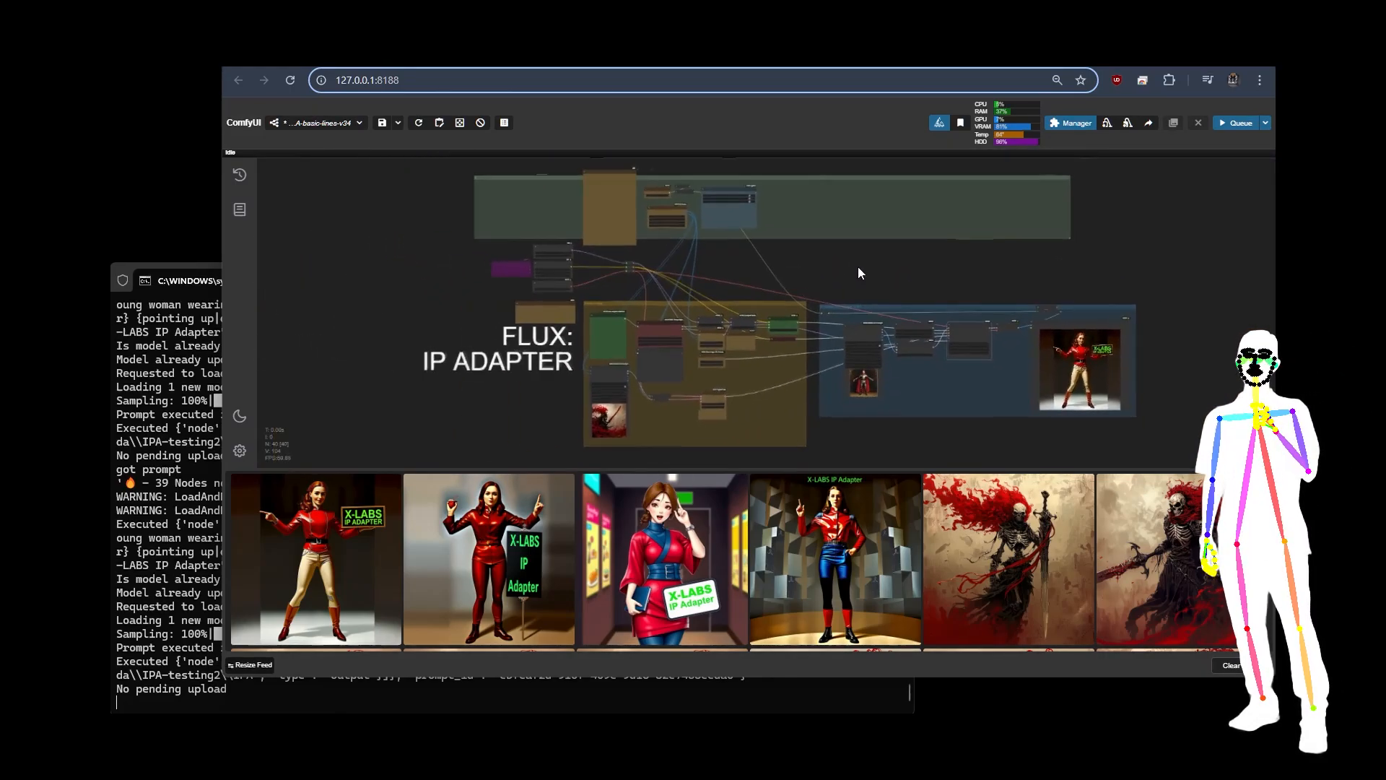
pyautogui.scroll(-2, 859, 272)
pyautogui.moveTo(869, 272); pyautogui.dragTo(826, 280)
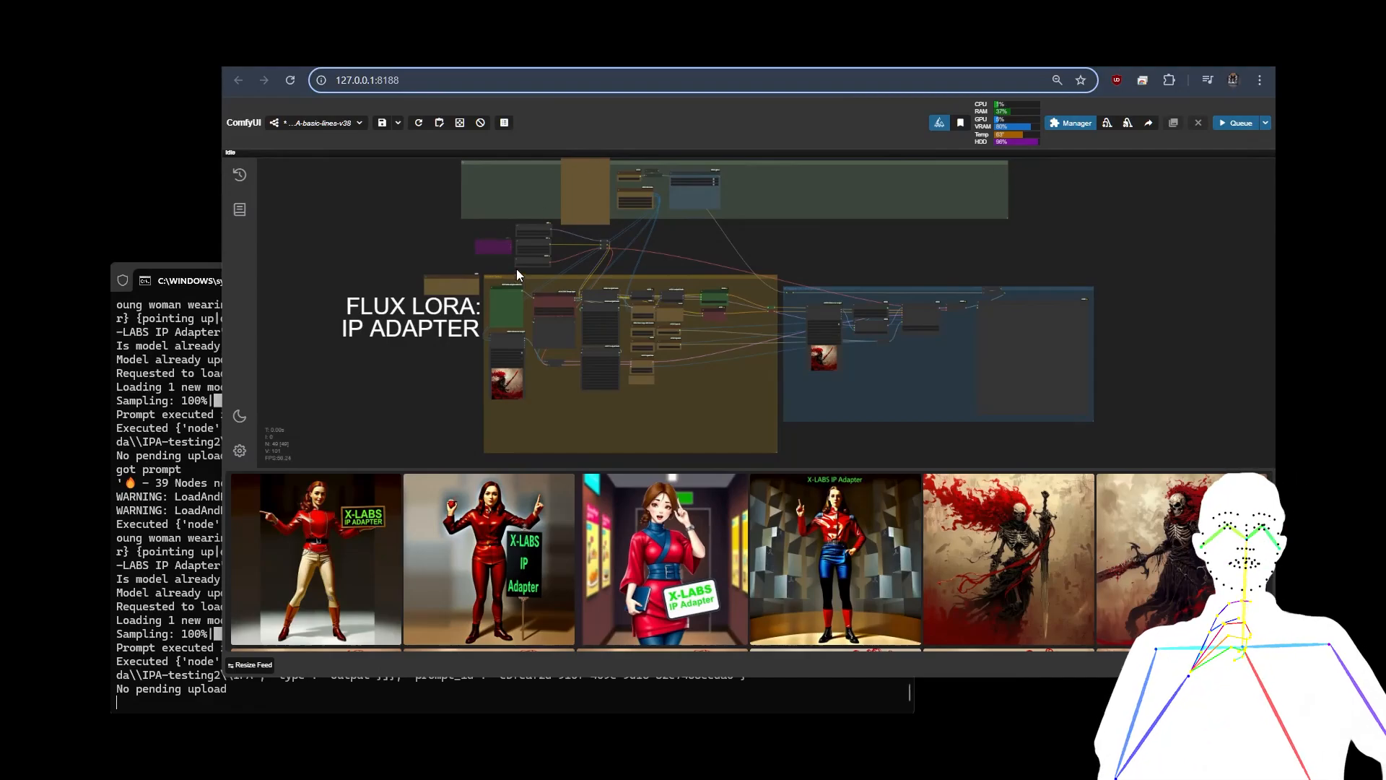
# Step: Examine the CR Apply LoRA Stack and CR LoRA Stack nodes in the Prompt Setup group of the FLUX LORA: IP ADAPTER workflow
pyautogui.scroll(10, 517, 269)
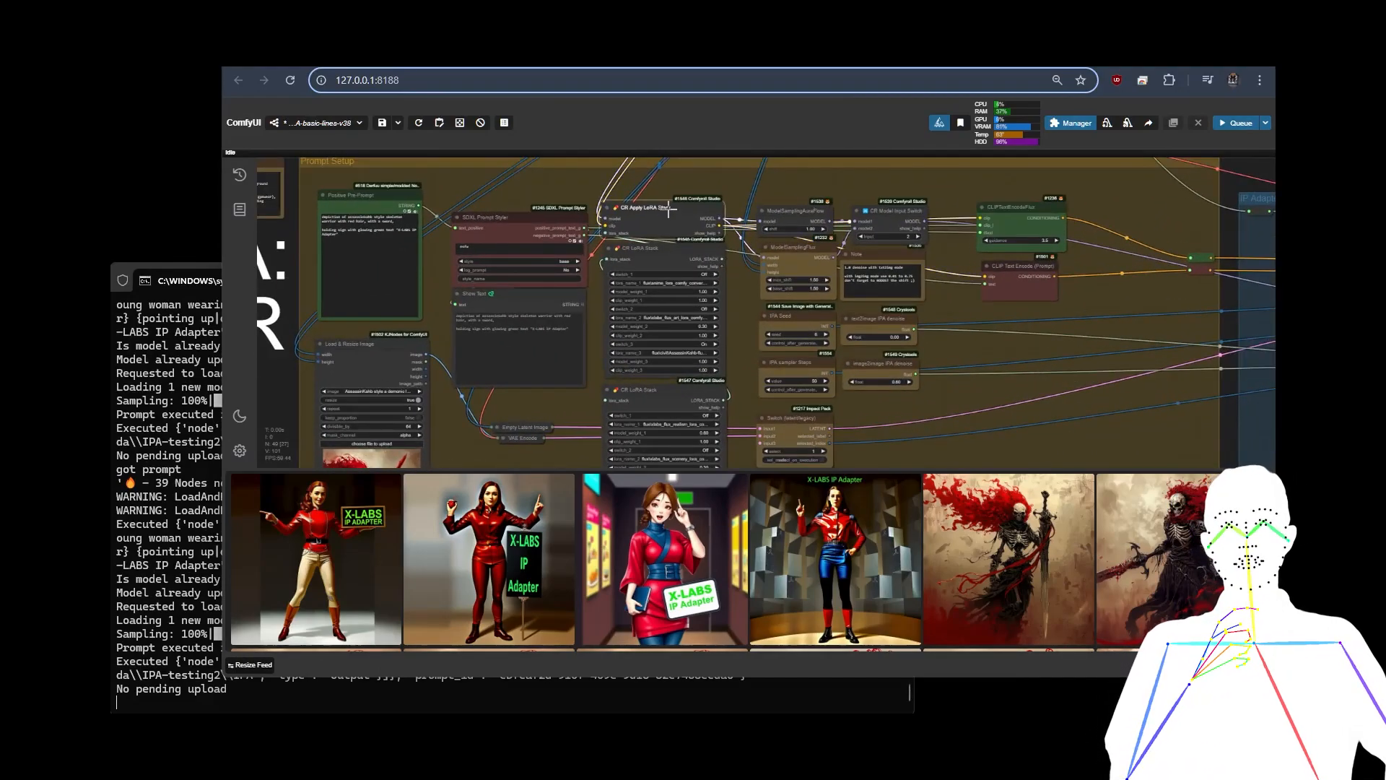
pyautogui.click(663, 255)
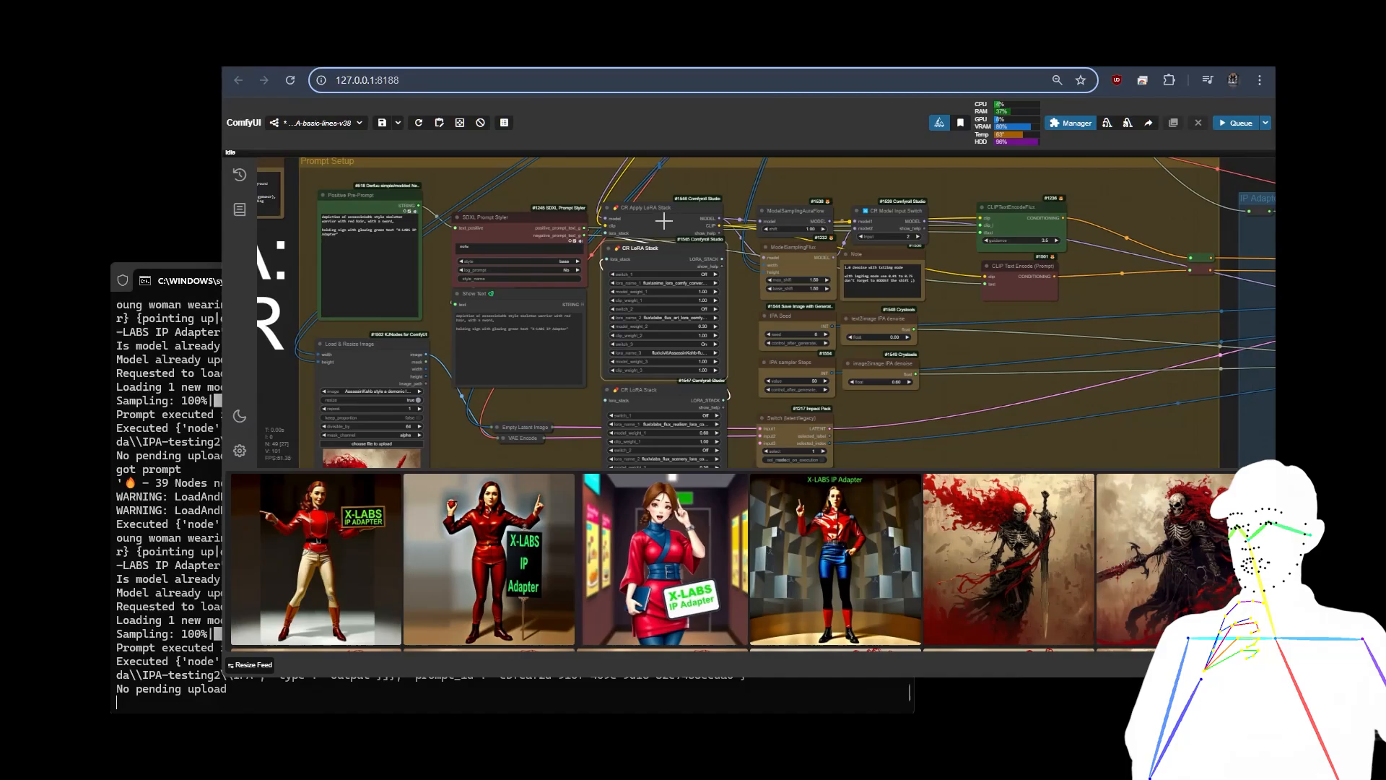
pyautogui.scroll(5, 688, 266)
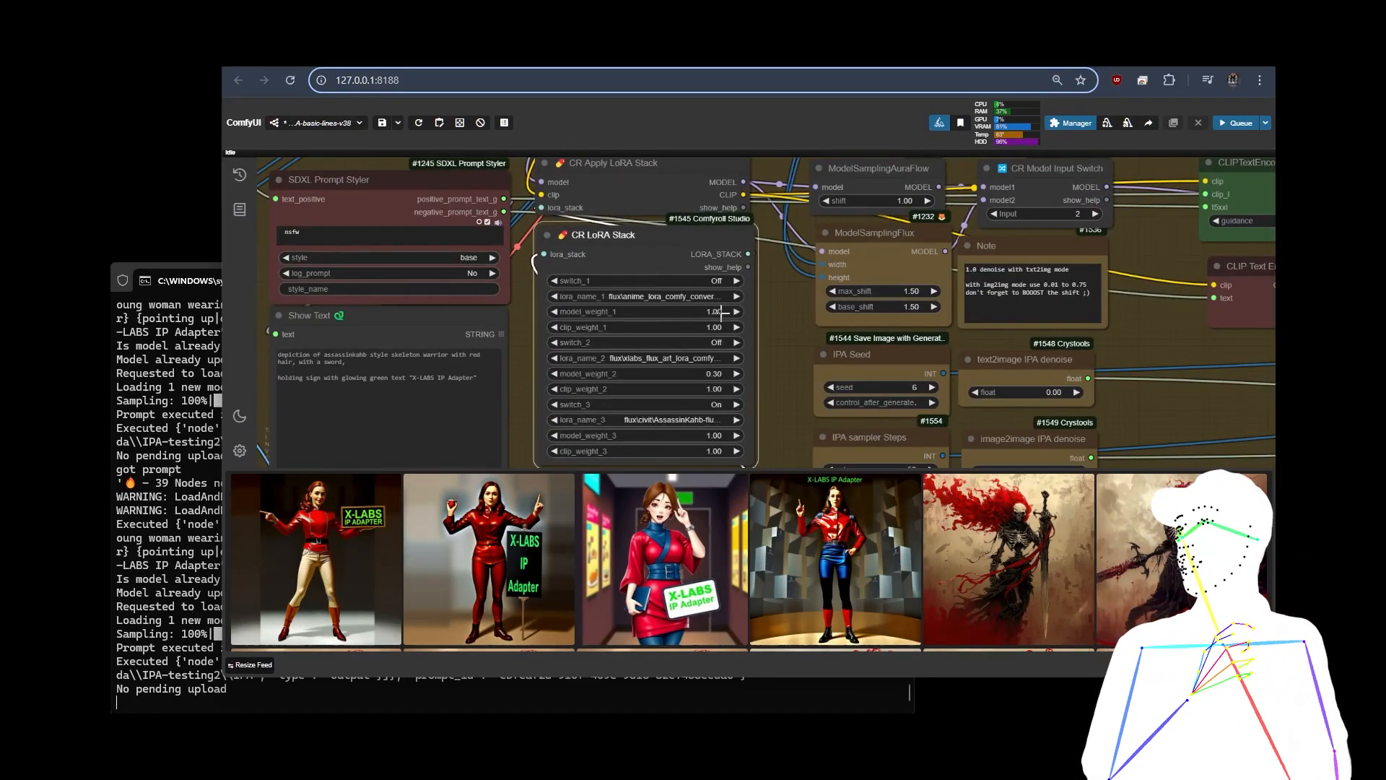
pyautogui.scroll(-3, 769, 356)
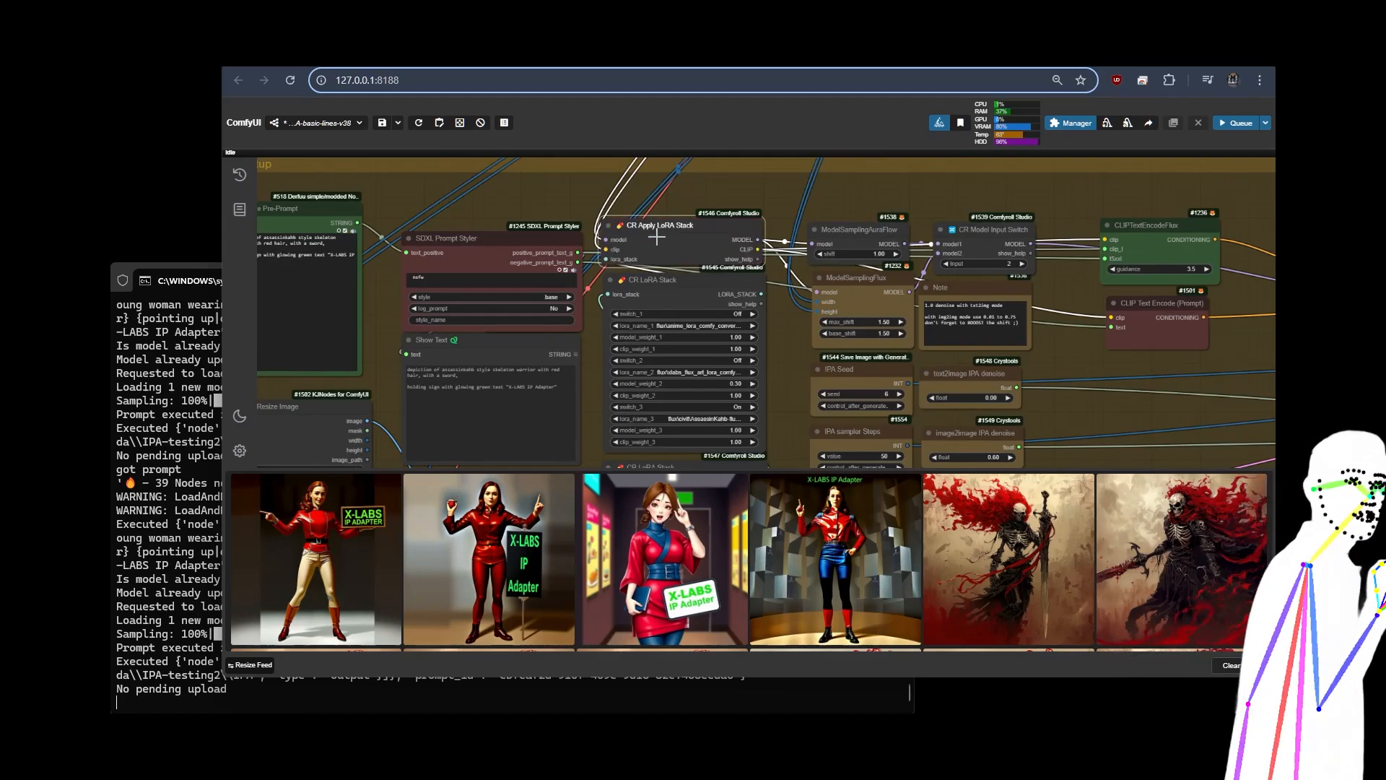
pyautogui.scroll(-3, 677, 298)
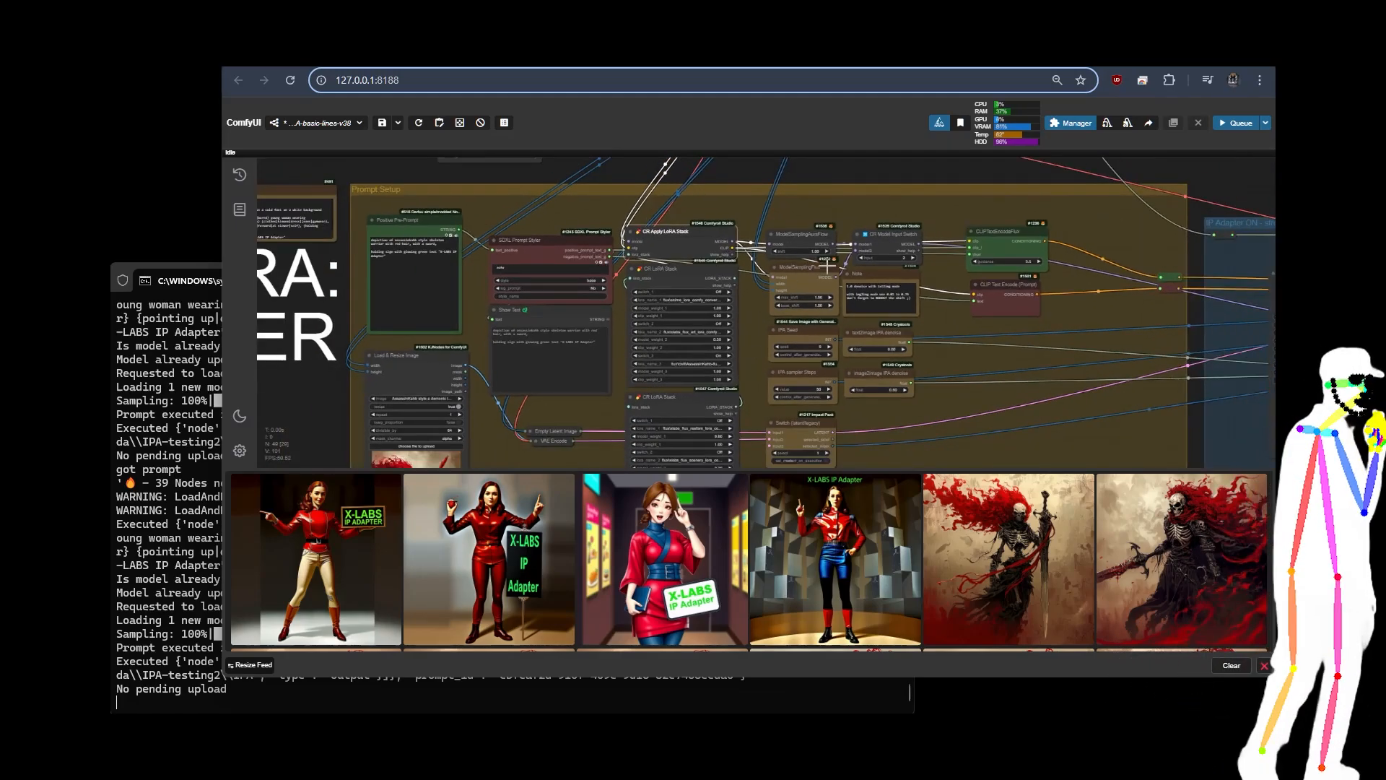
# Step: Check the IPA Seed, text2image IPA denoise and image2image IPA denoise nodes in the Prompt Setup group
pyautogui.moveTo(997, 379); pyautogui.dragTo(1017, 280)
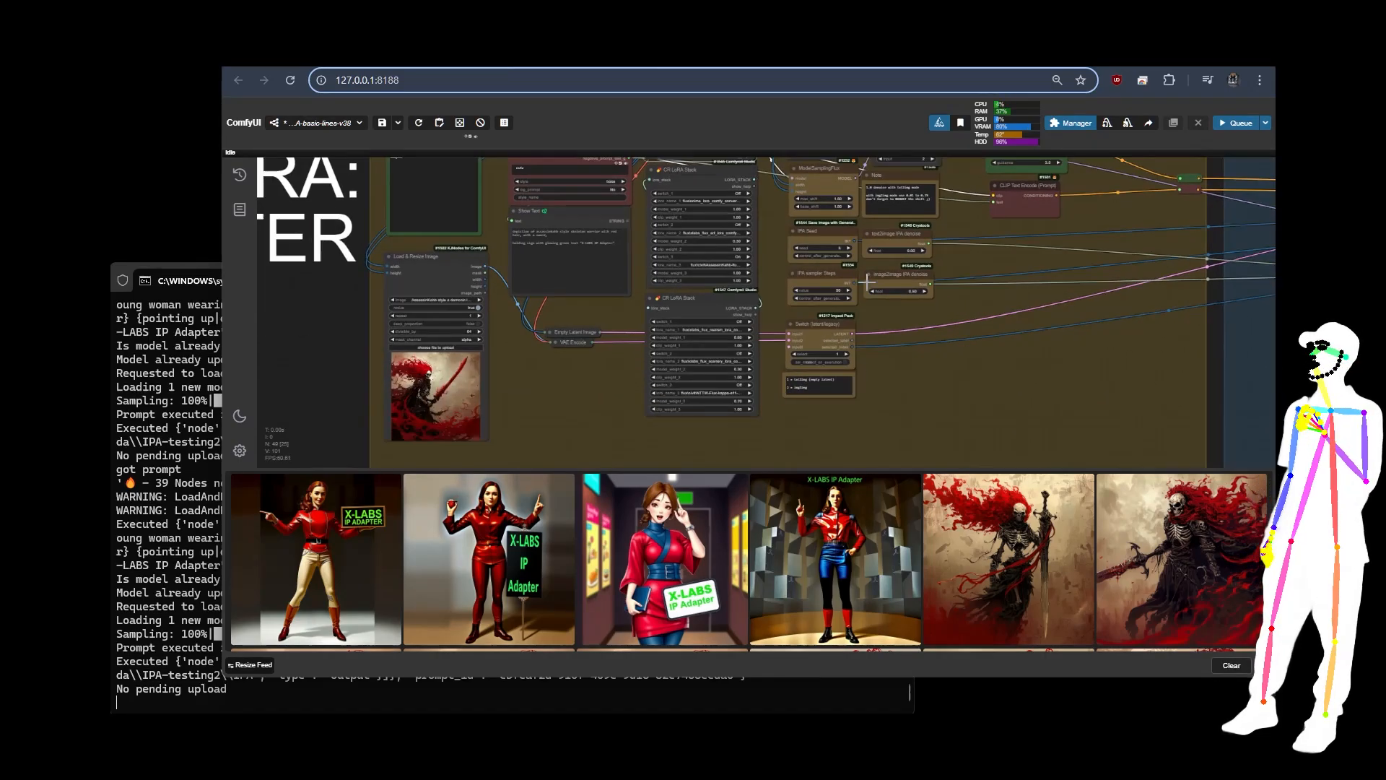
pyautogui.scroll(6, 866, 281)
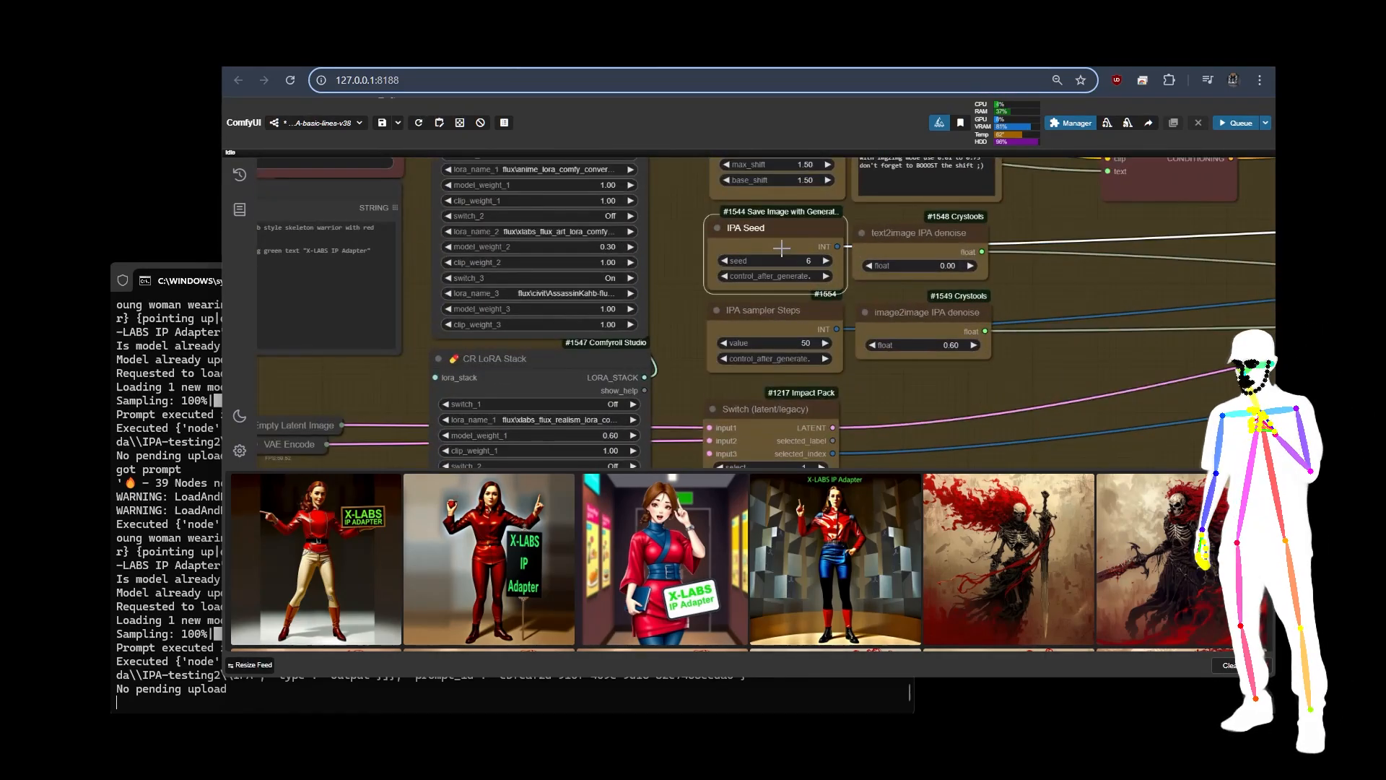
pyautogui.click(896, 249)
pyautogui.click(918, 323)
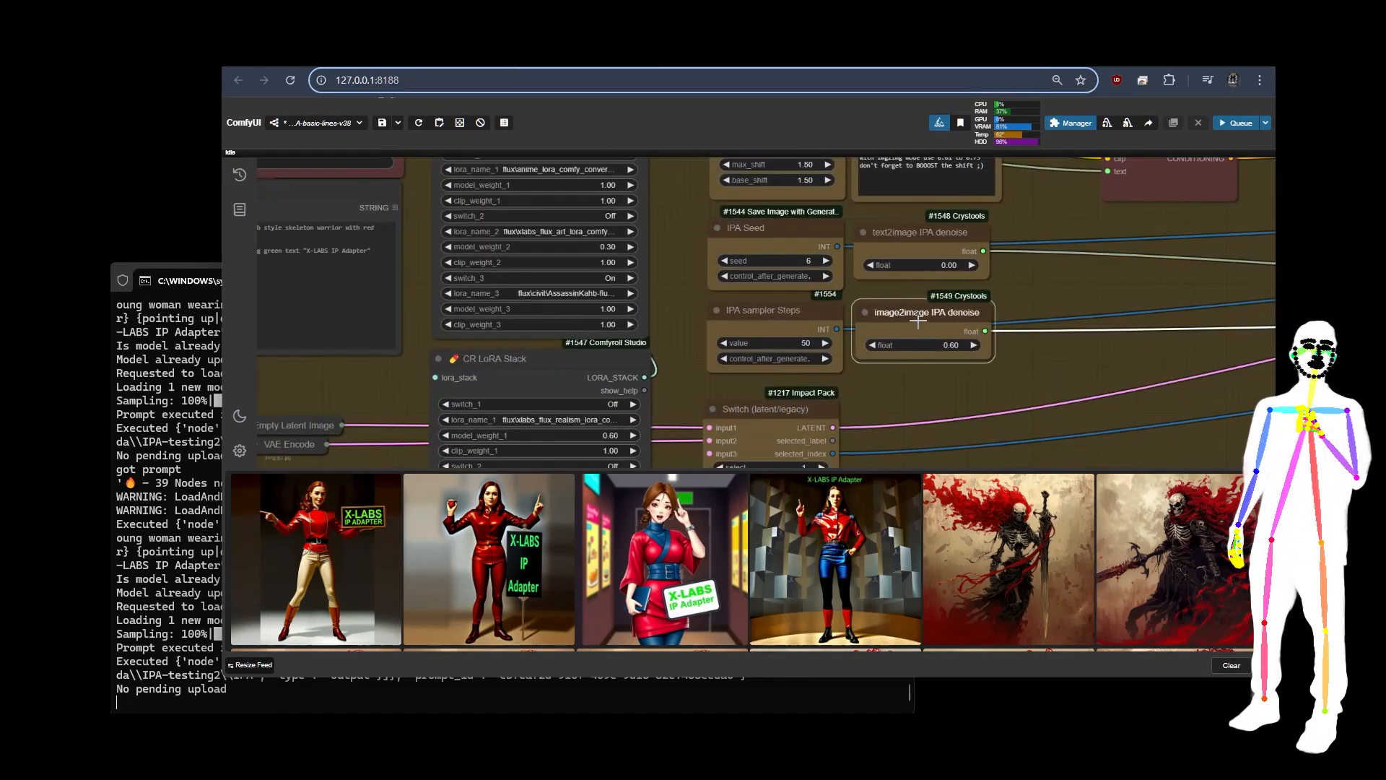
pyautogui.click(921, 254)
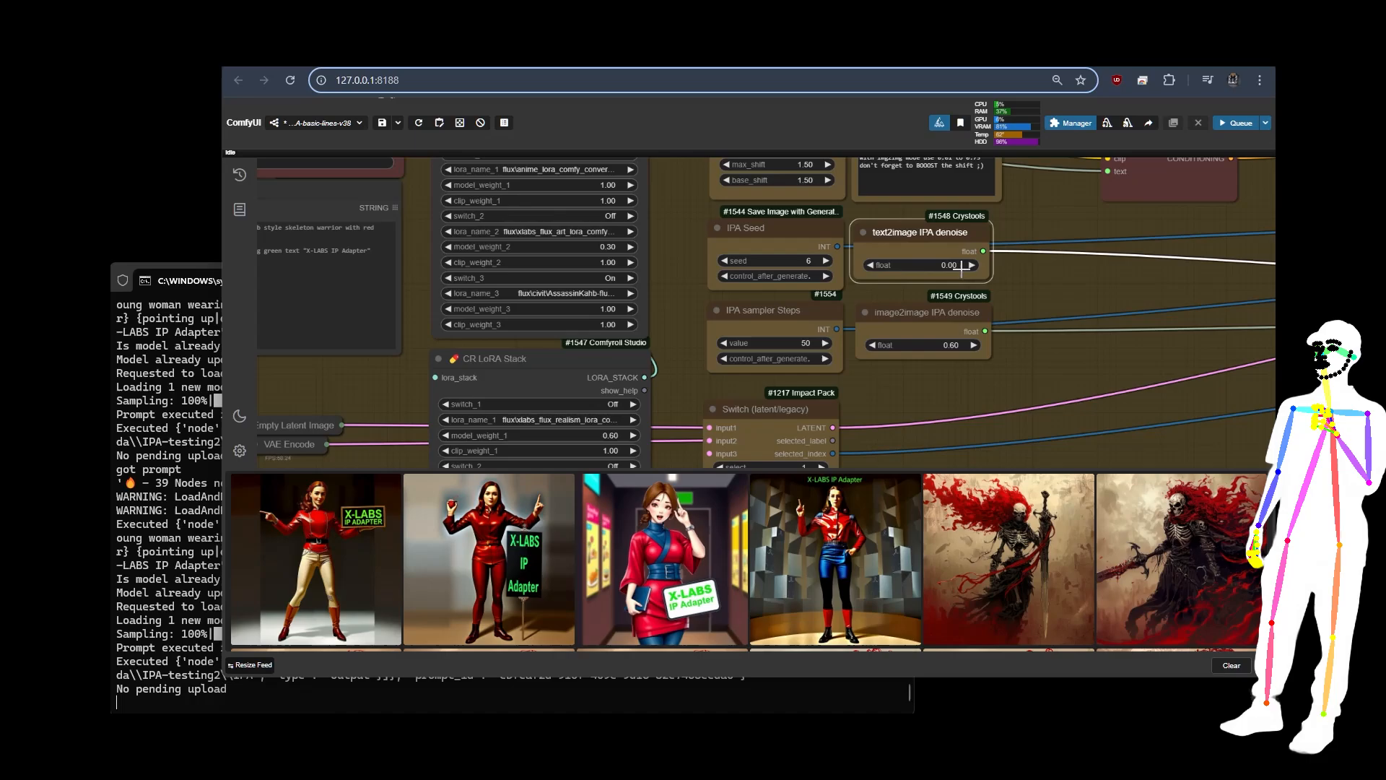
pyautogui.click(925, 337)
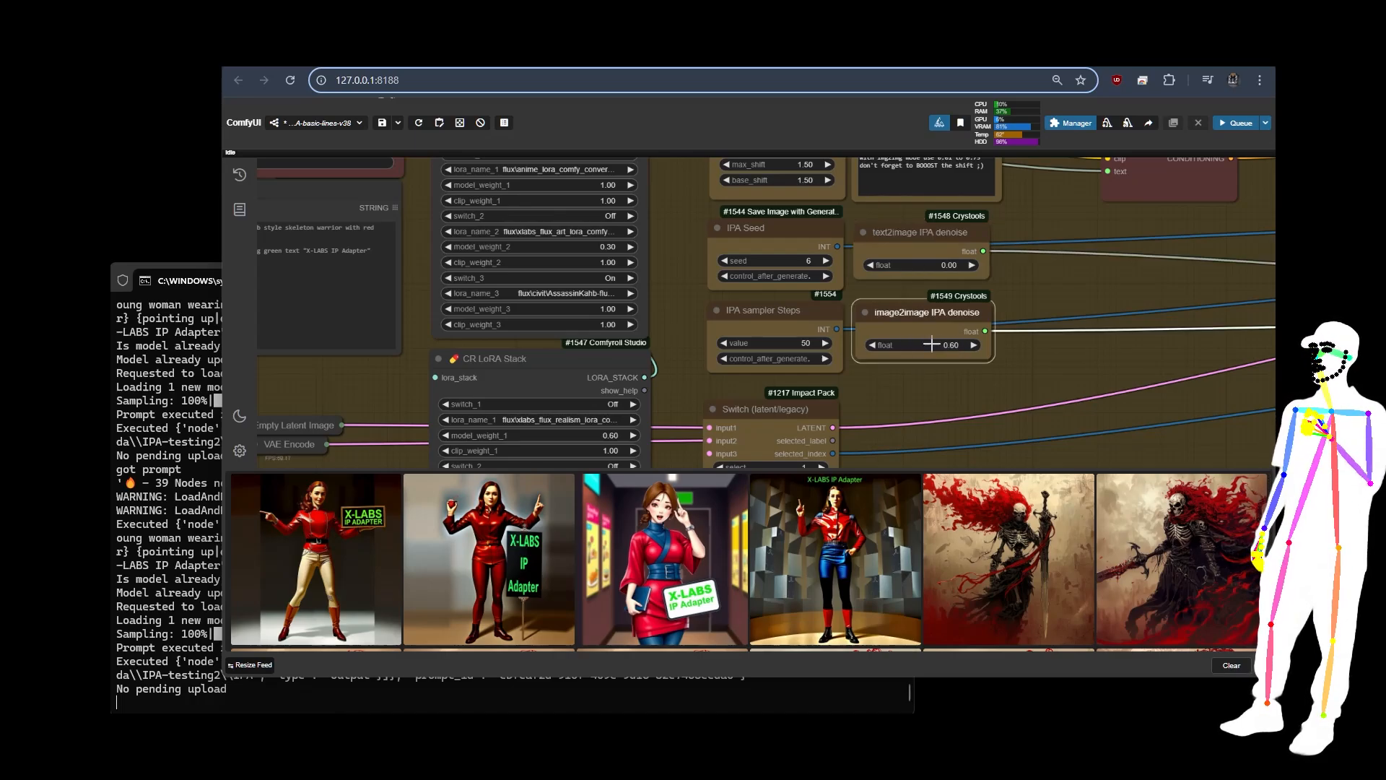
# Step: Trace how the Prompt Setup group's denoise and latent connections reach the IP Adapter group's Xlabs Sampler in the FLUX LORA workflow
pyautogui.scroll(-10, 699, 270)
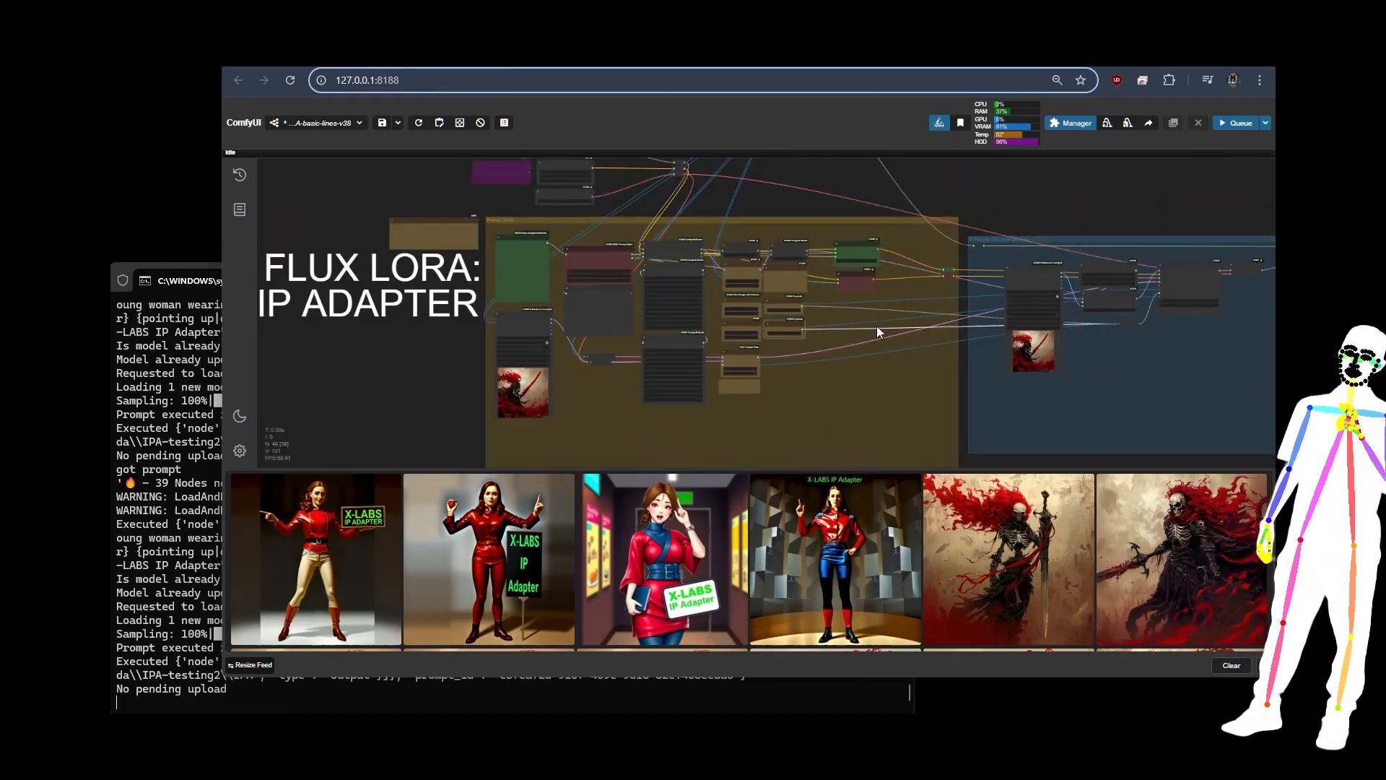
pyautogui.scroll(8, 1182, 312)
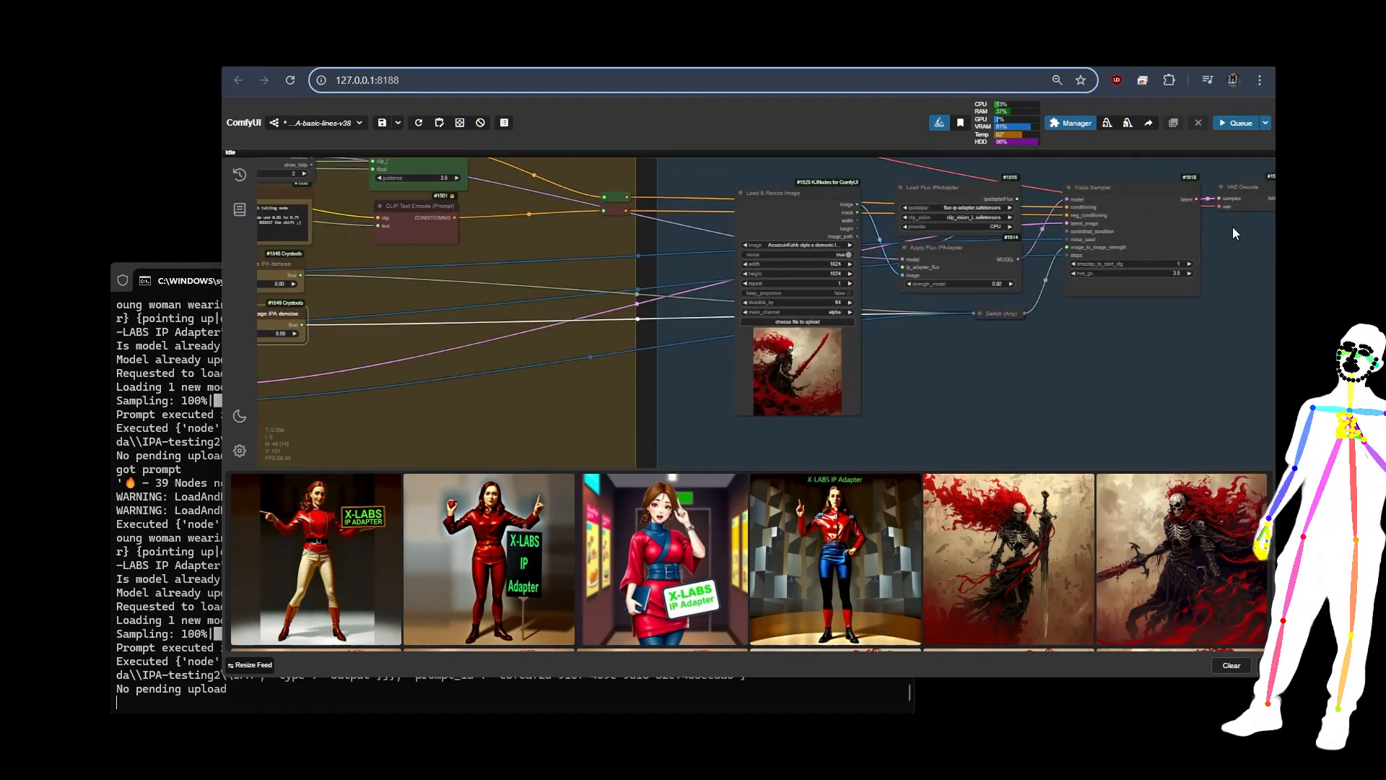
pyautogui.scroll(-5, 1133, 279)
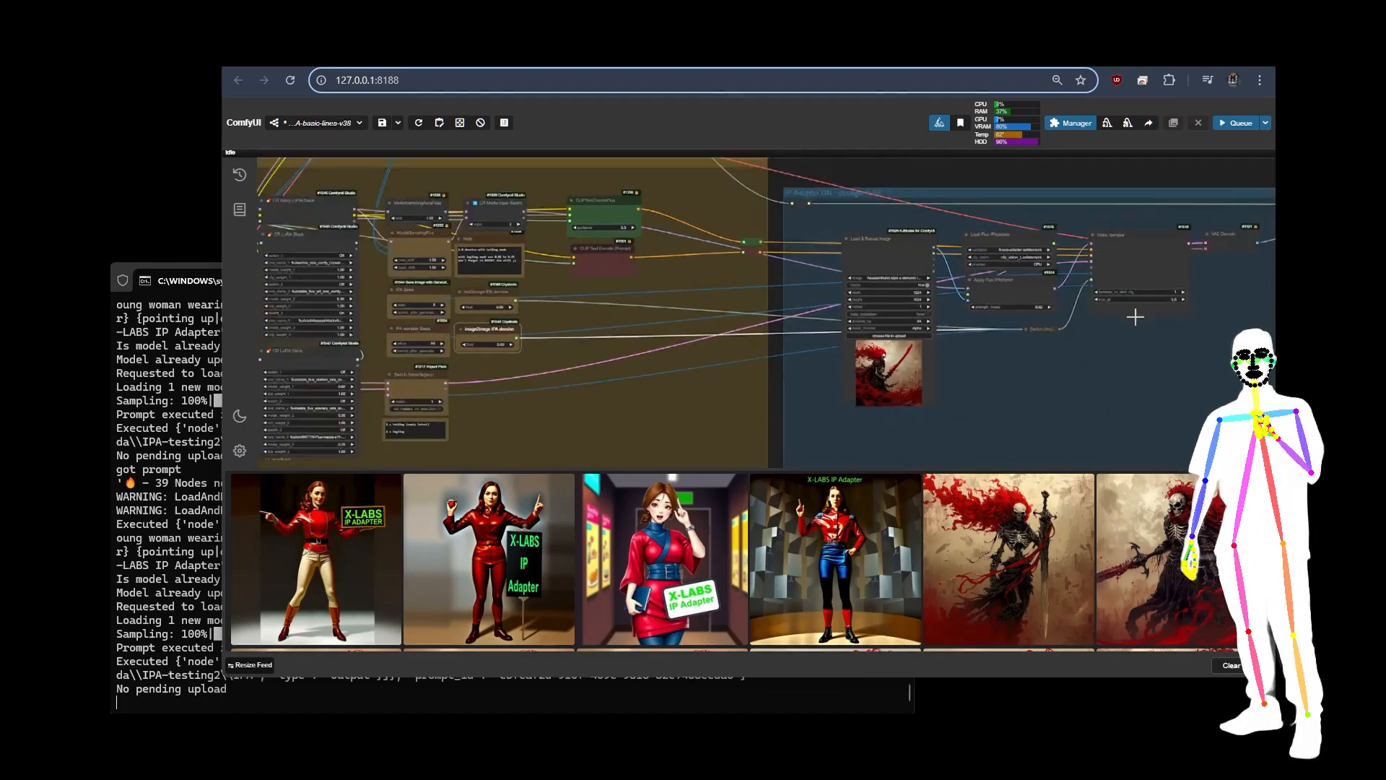
pyautogui.moveTo(746, 400); pyautogui.dragTo(837, 357)
pyautogui.scroll(-6, 853, 404)
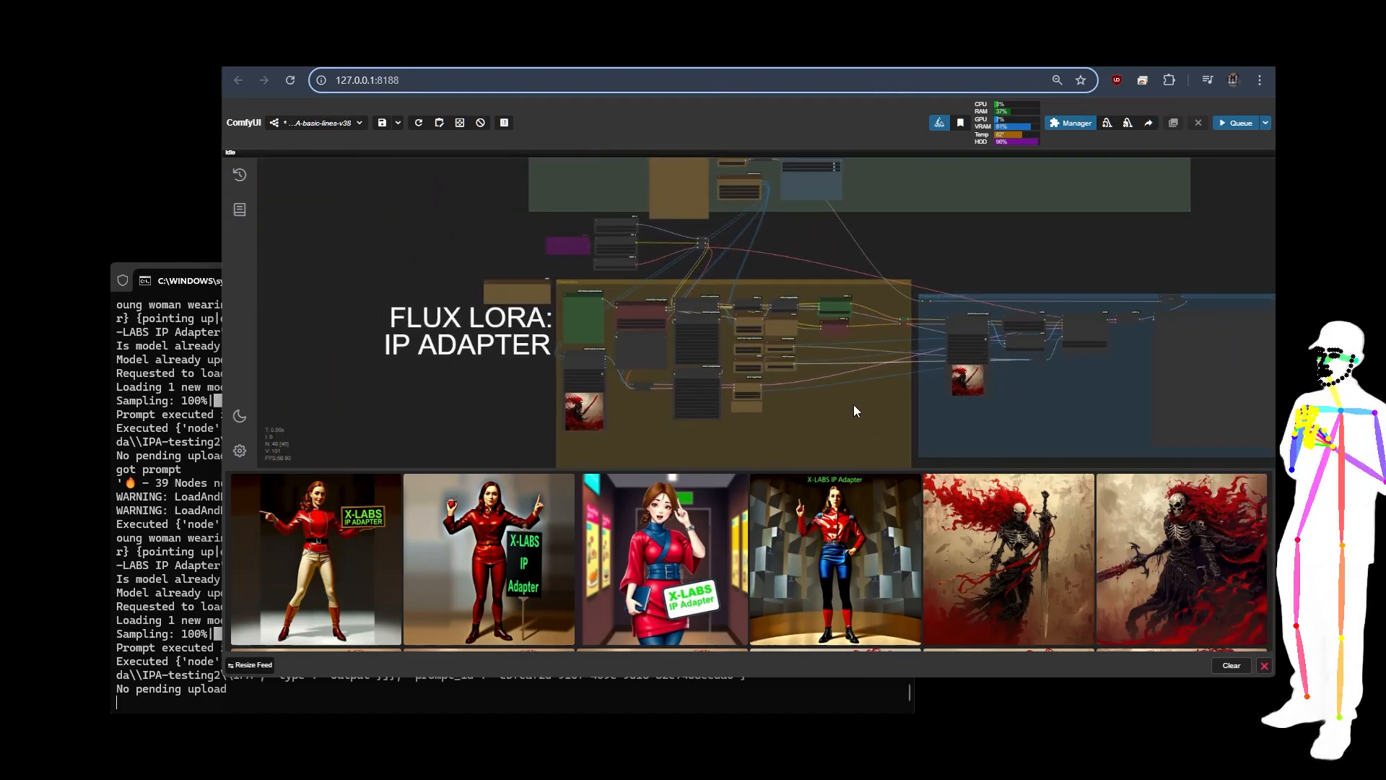
pyautogui.moveTo(861, 413); pyautogui.dragTo(765, 392)
pyautogui.moveTo(695, 310); pyautogui.dragTo(710, 343)
pyautogui.scroll(-5, 711, 344)
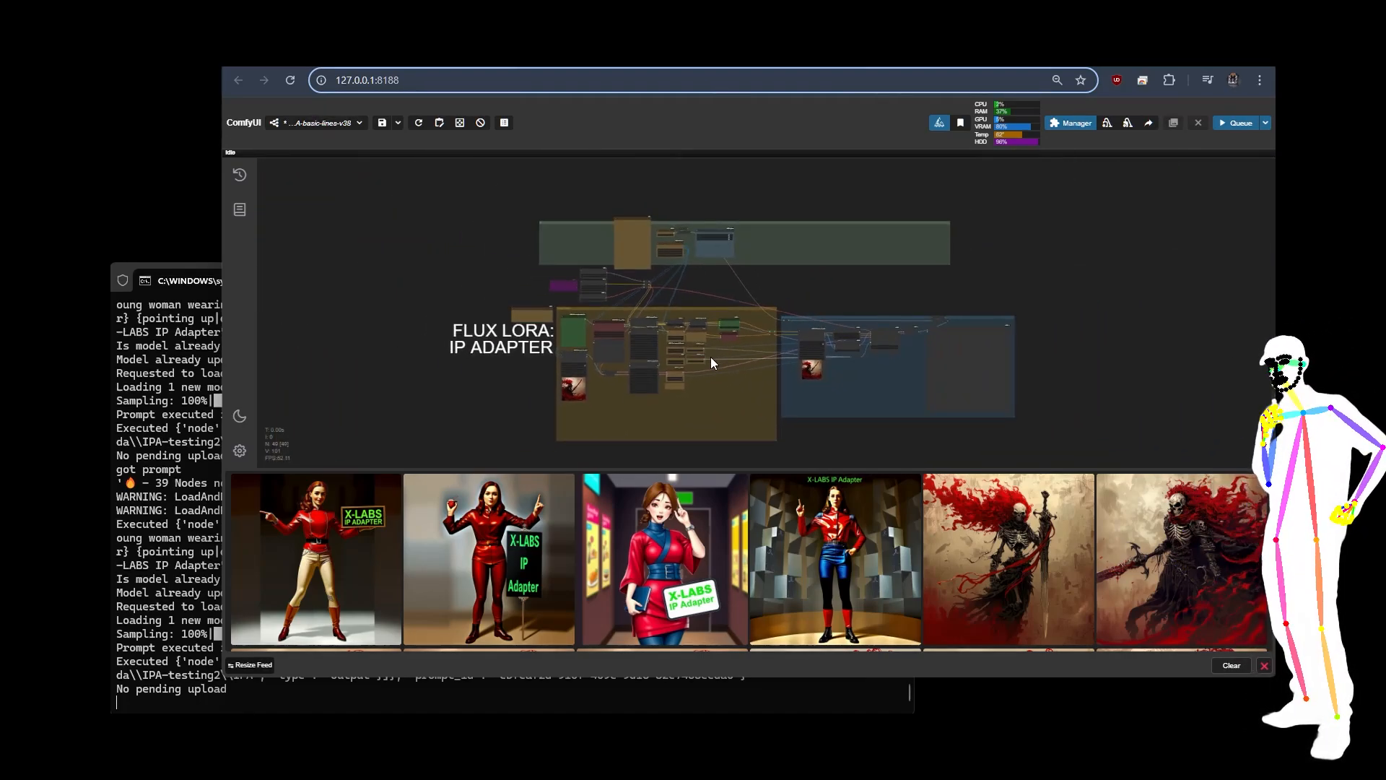
pyautogui.scroll(6, 710, 357)
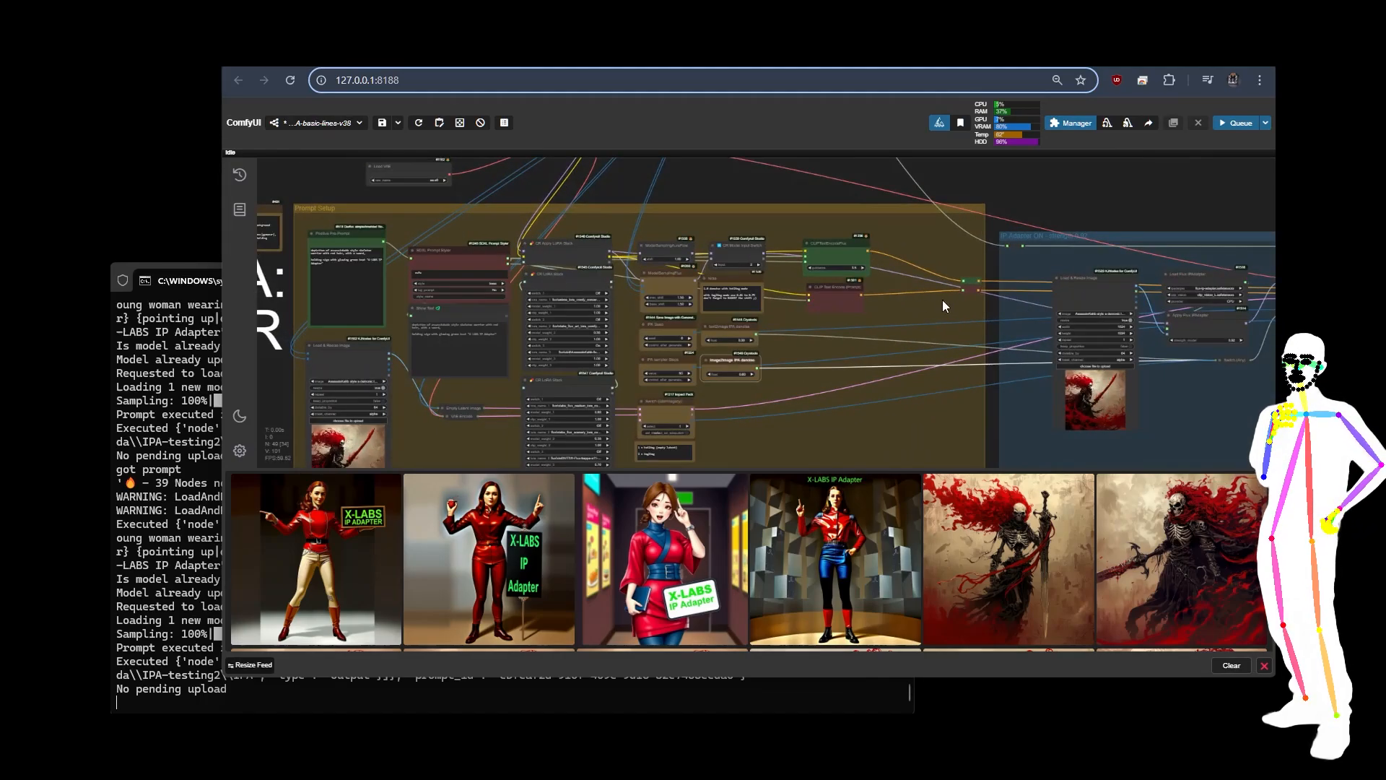
# Step: View the skeleton warrior picture at the end of the image feed at full size, and close it
pyautogui.scroll(5, 447, 225)
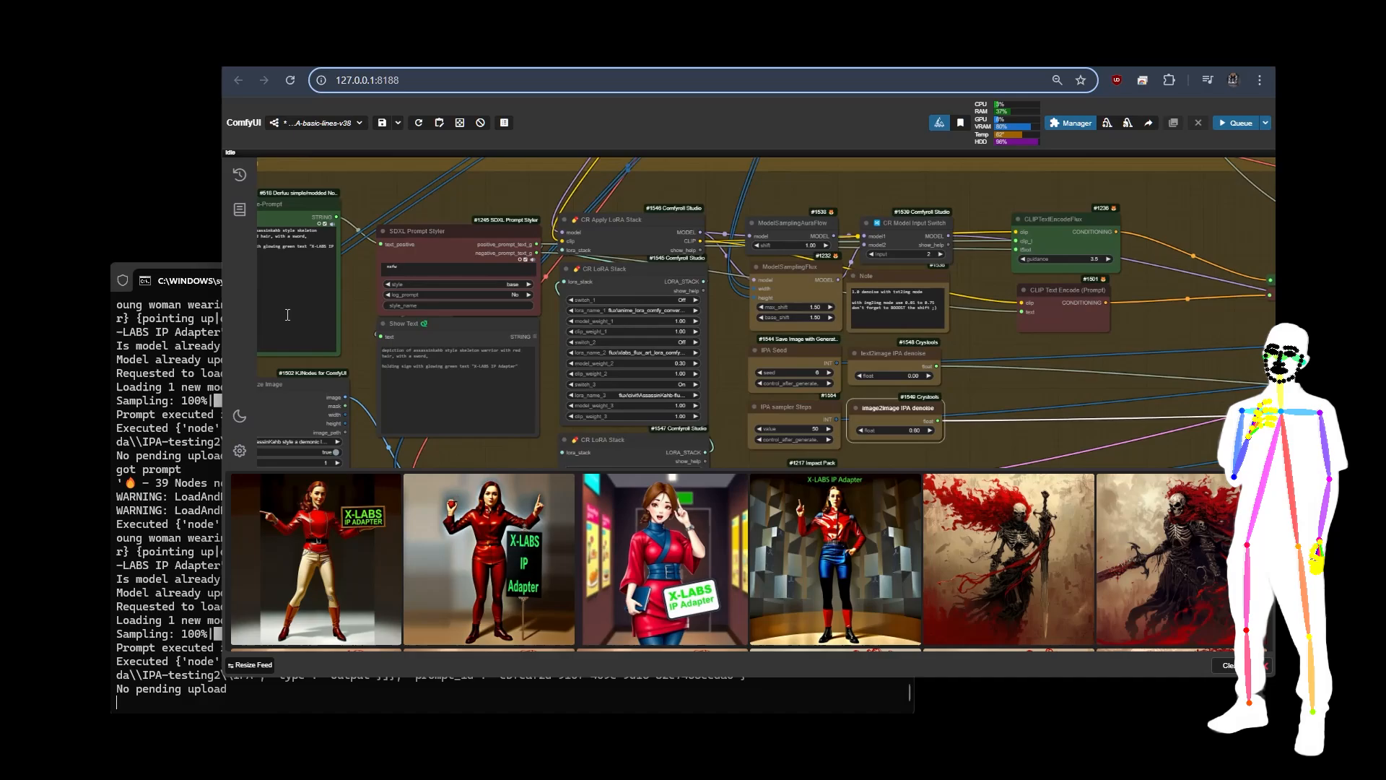
pyautogui.scroll(-10, 368, 221)
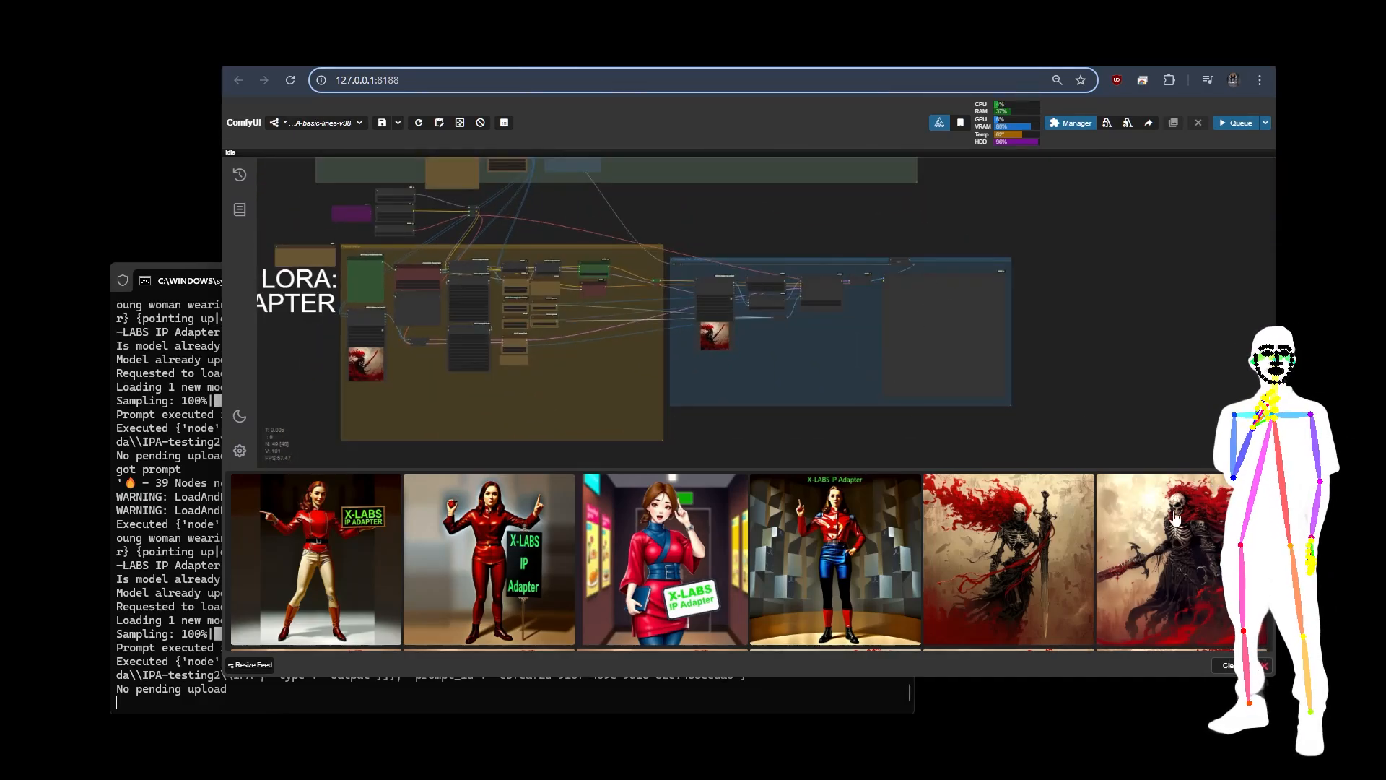
pyautogui.click(1171, 576)
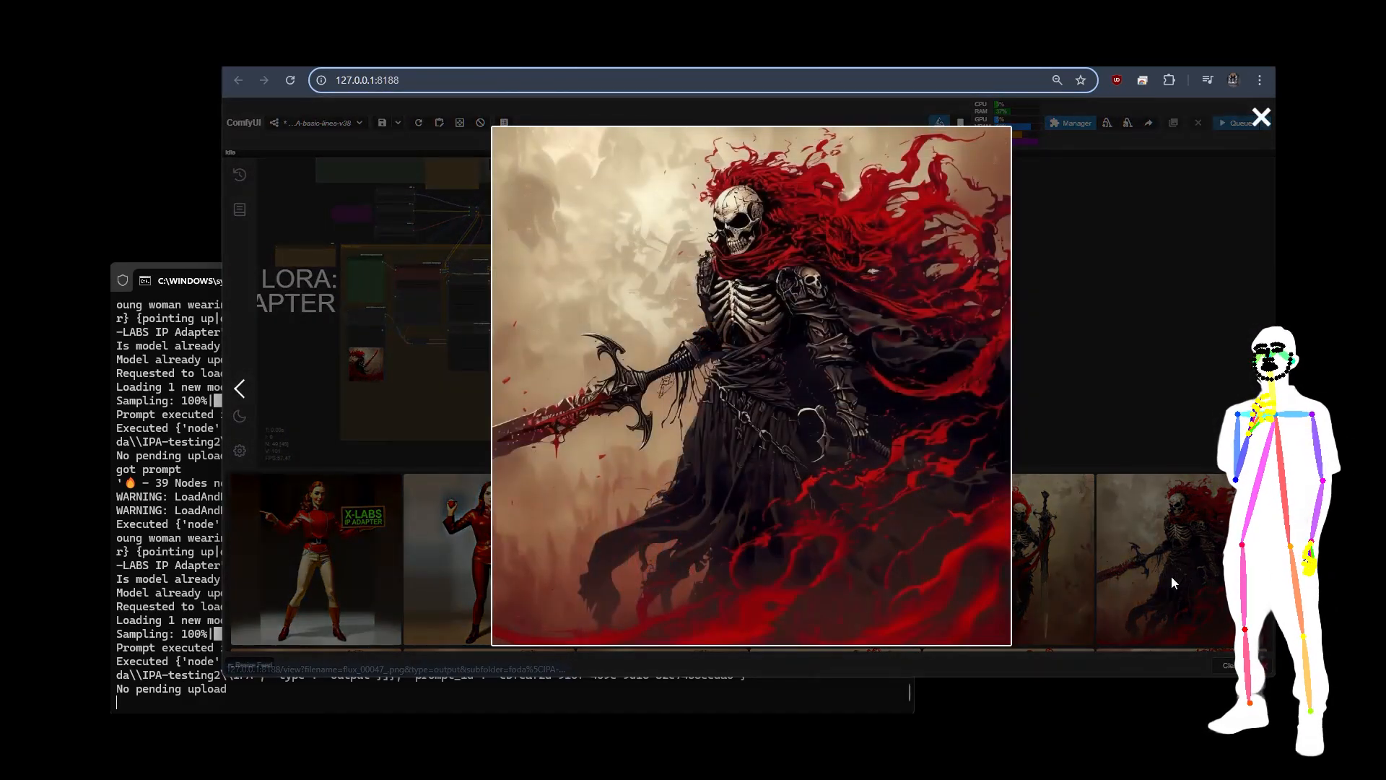
pyautogui.click(1129, 364)
# Step: Switch to the Civitai model page and browse the example images in the v15 workflow version's gallery
pyautogui.click(367, 55)
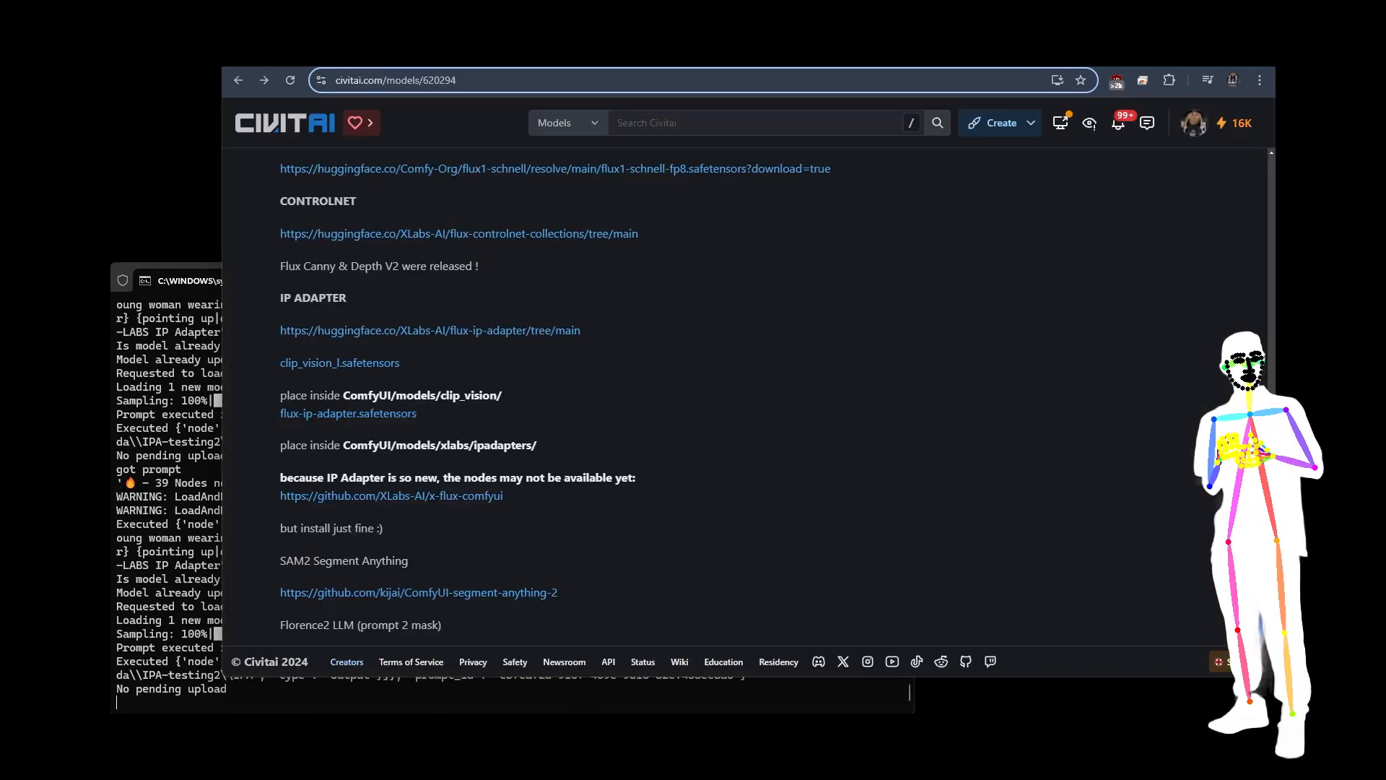
pyautogui.scroll(8, 587, 288)
pyautogui.scroll(20, 587, 285)
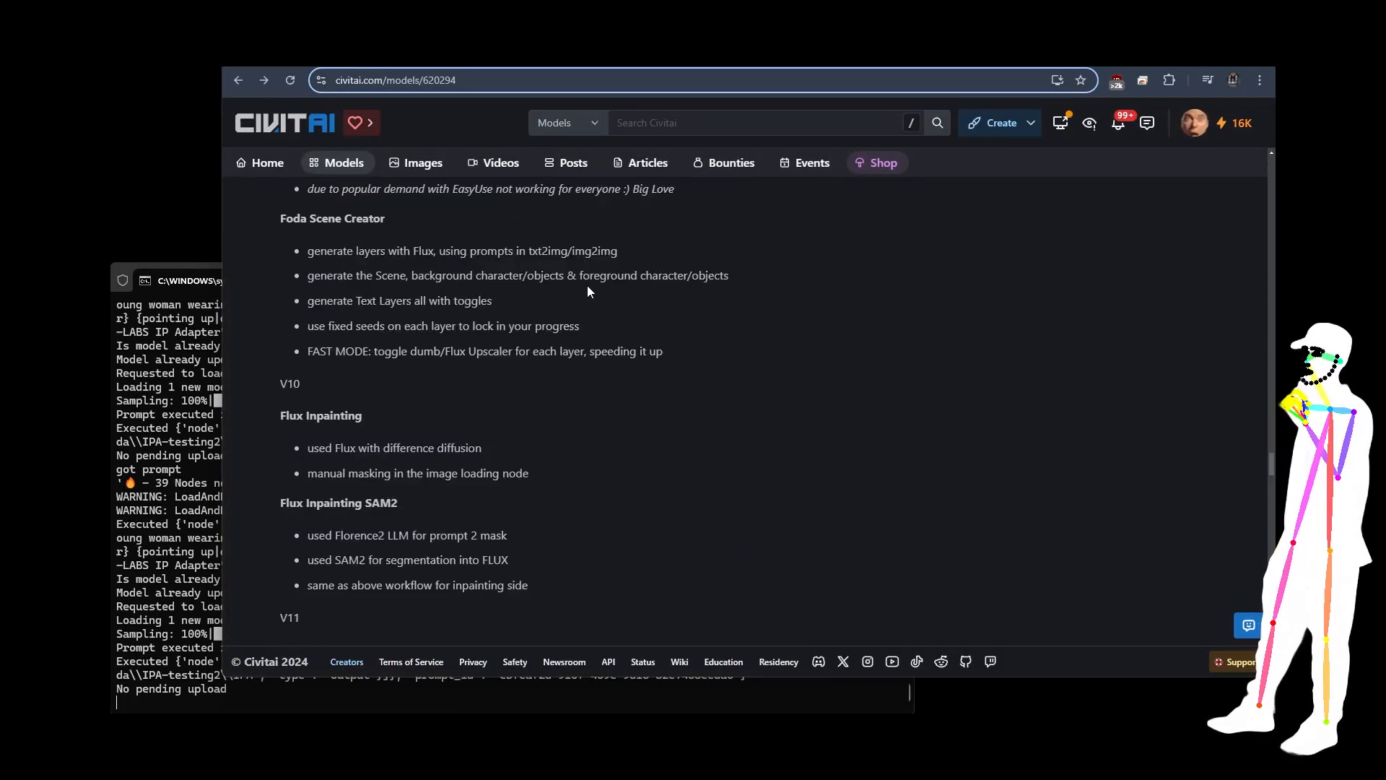
pyautogui.scroll(15, 868, 331)
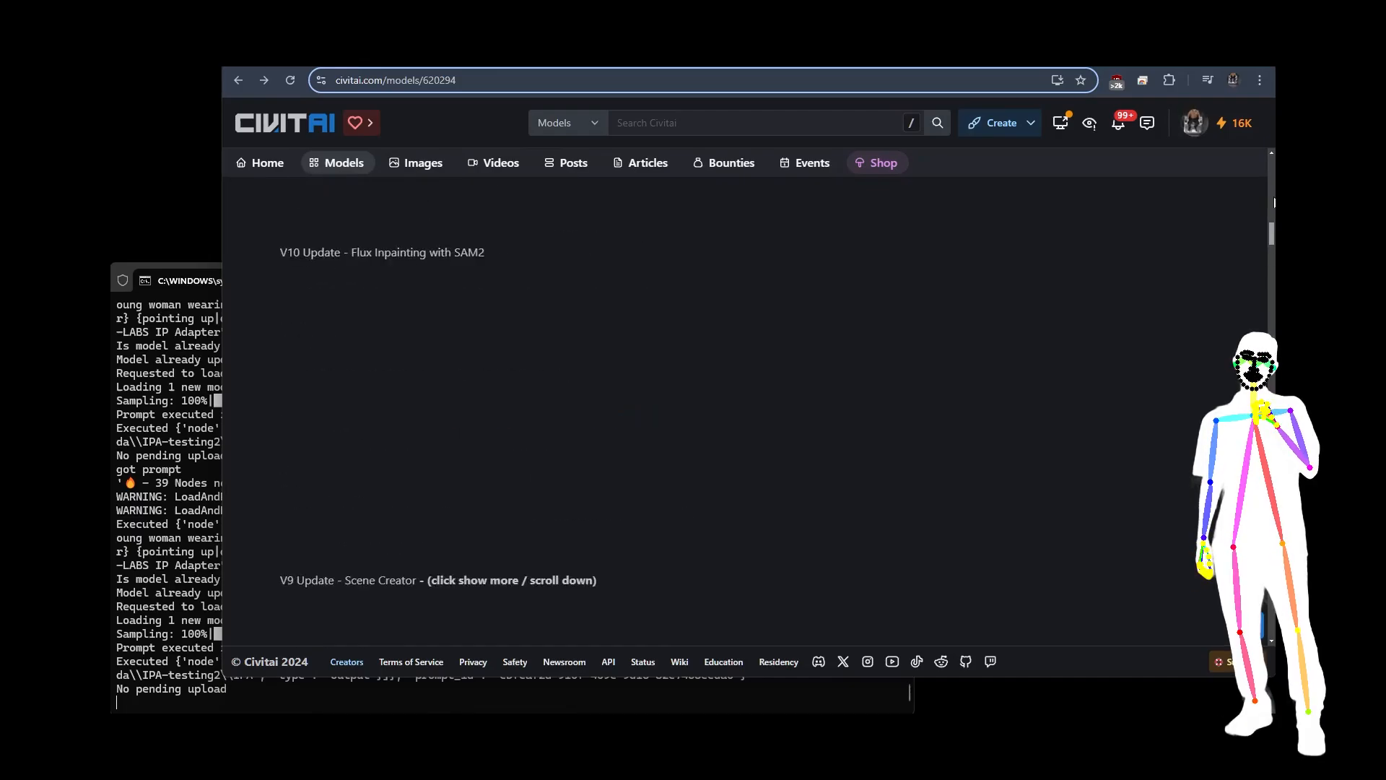
pyautogui.scroll(-2, 869, 330)
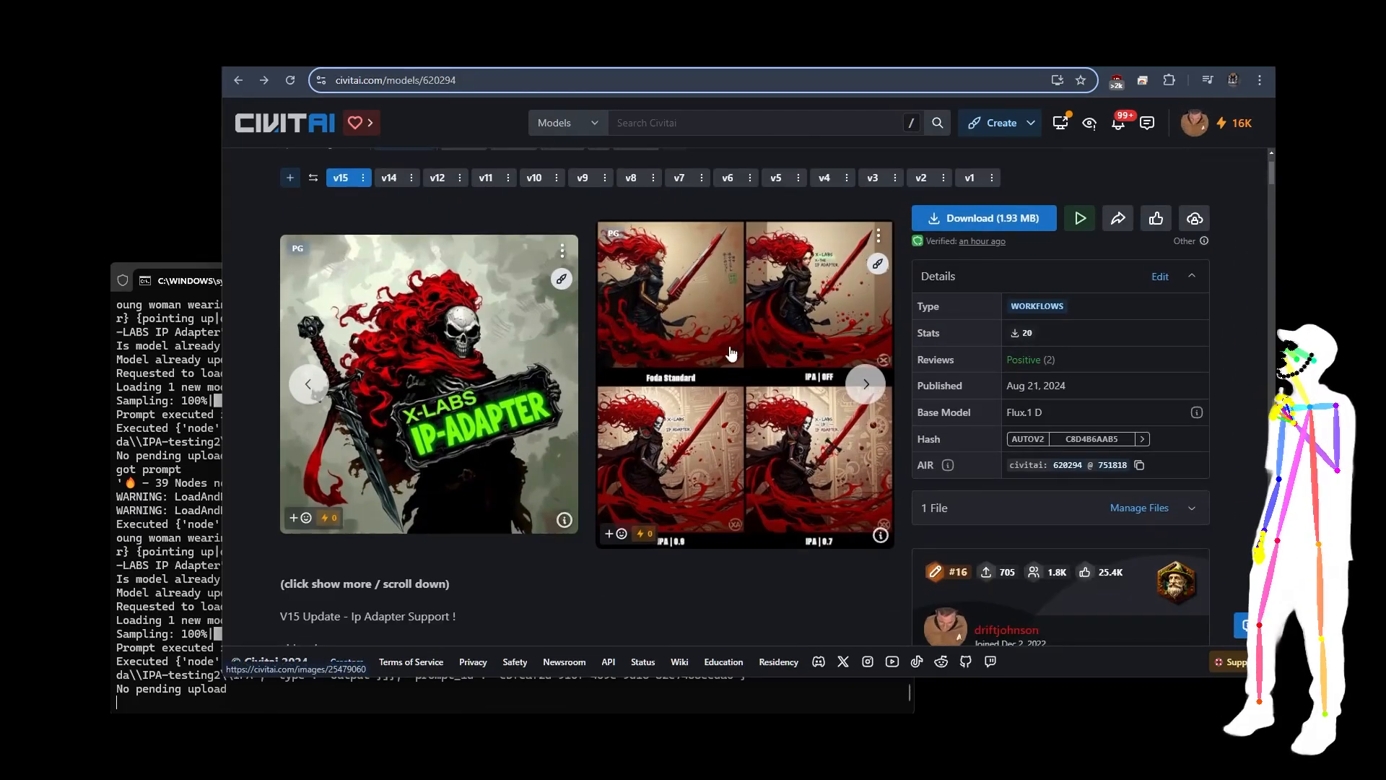
pyautogui.click(864, 386)
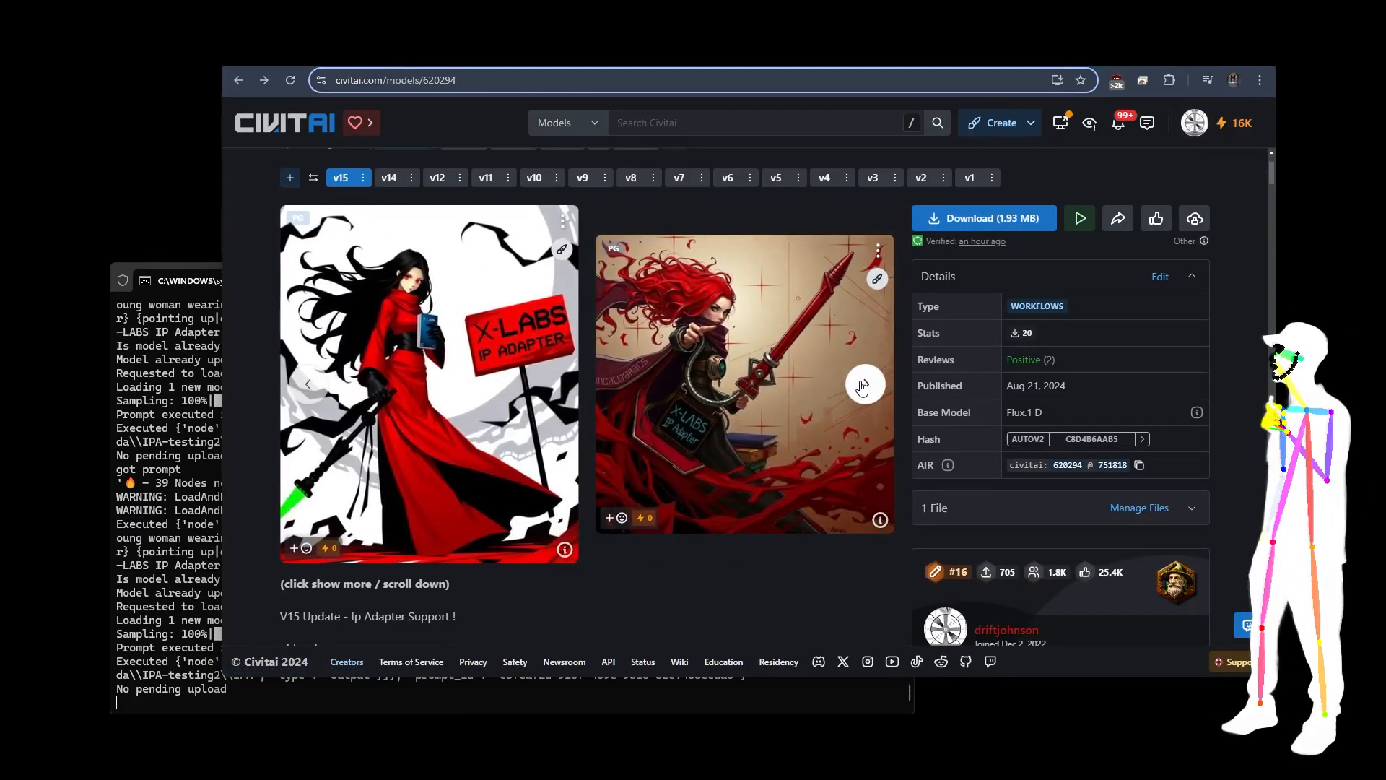
pyautogui.click(866, 383)
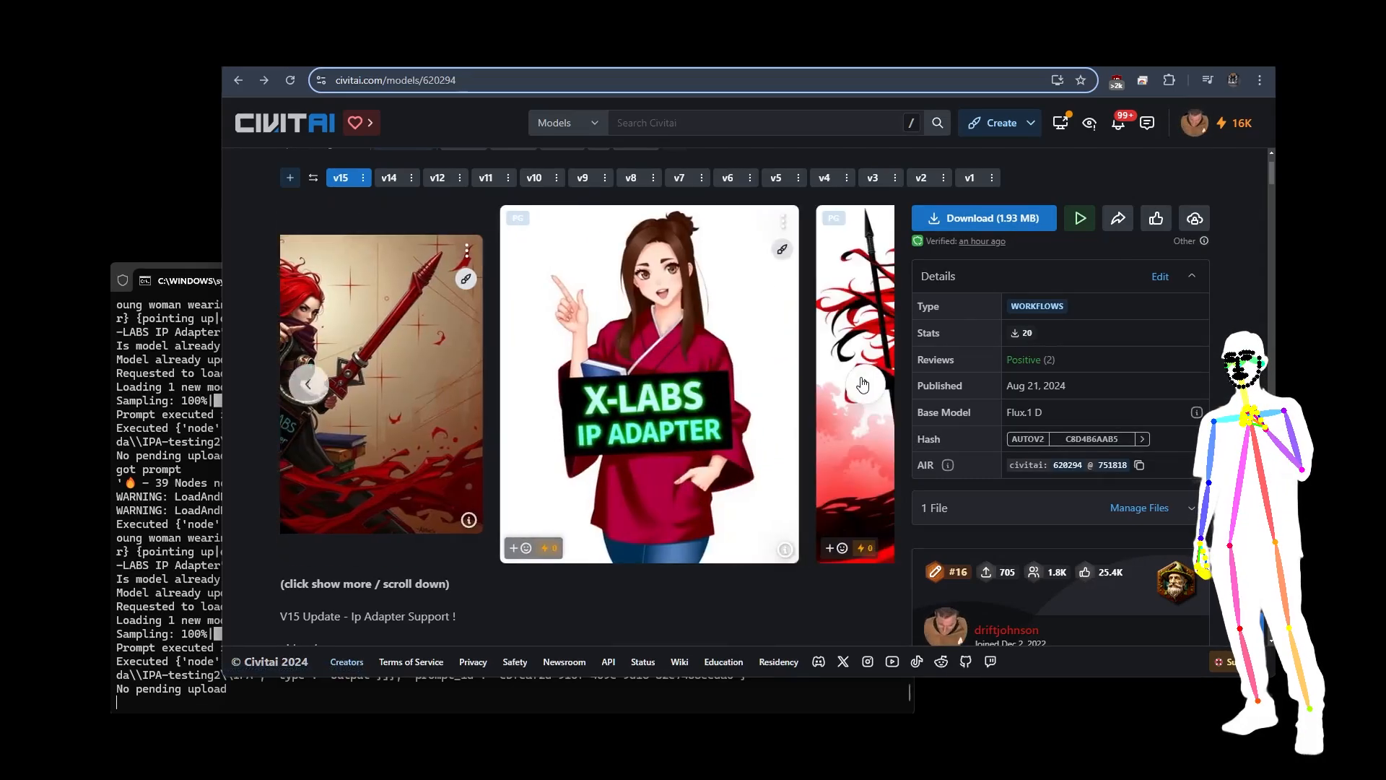
pyautogui.click(866, 384)
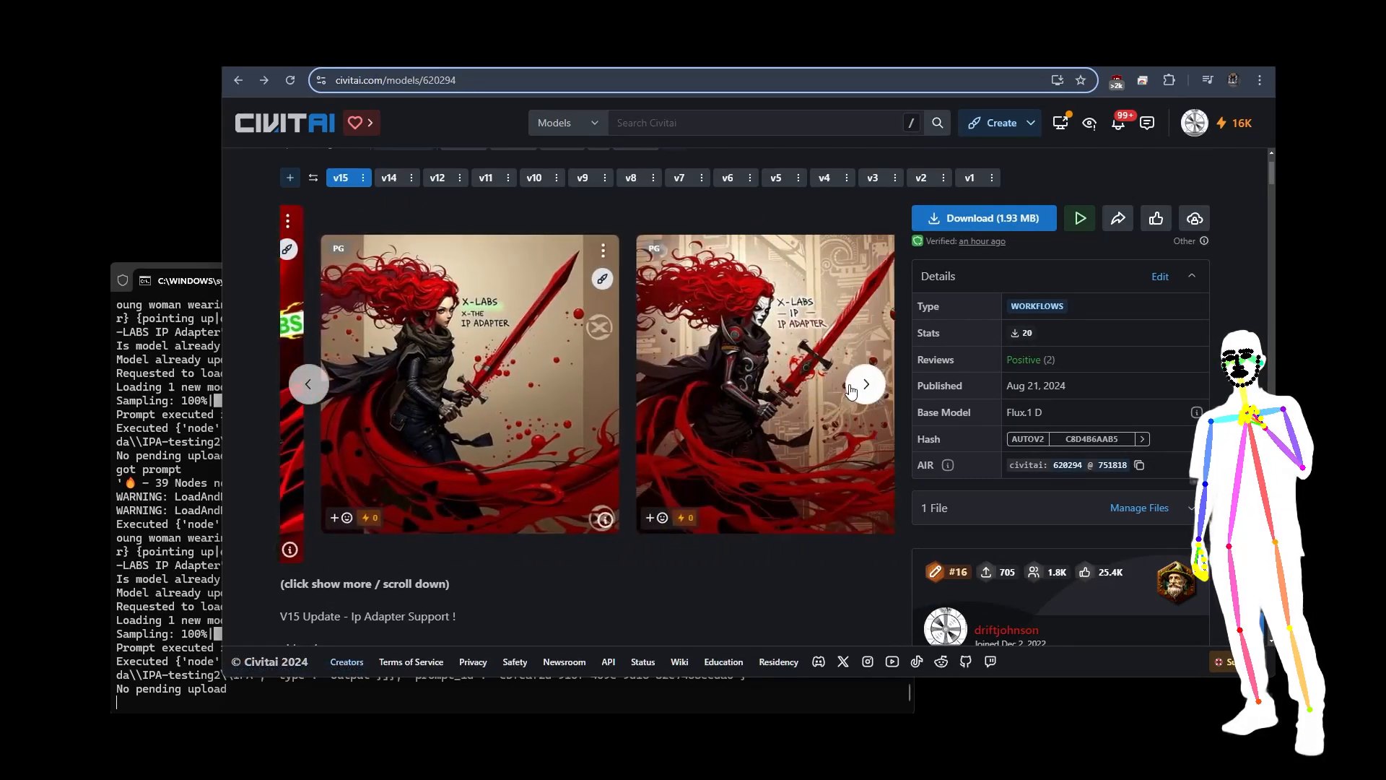
pyautogui.click(866, 383)
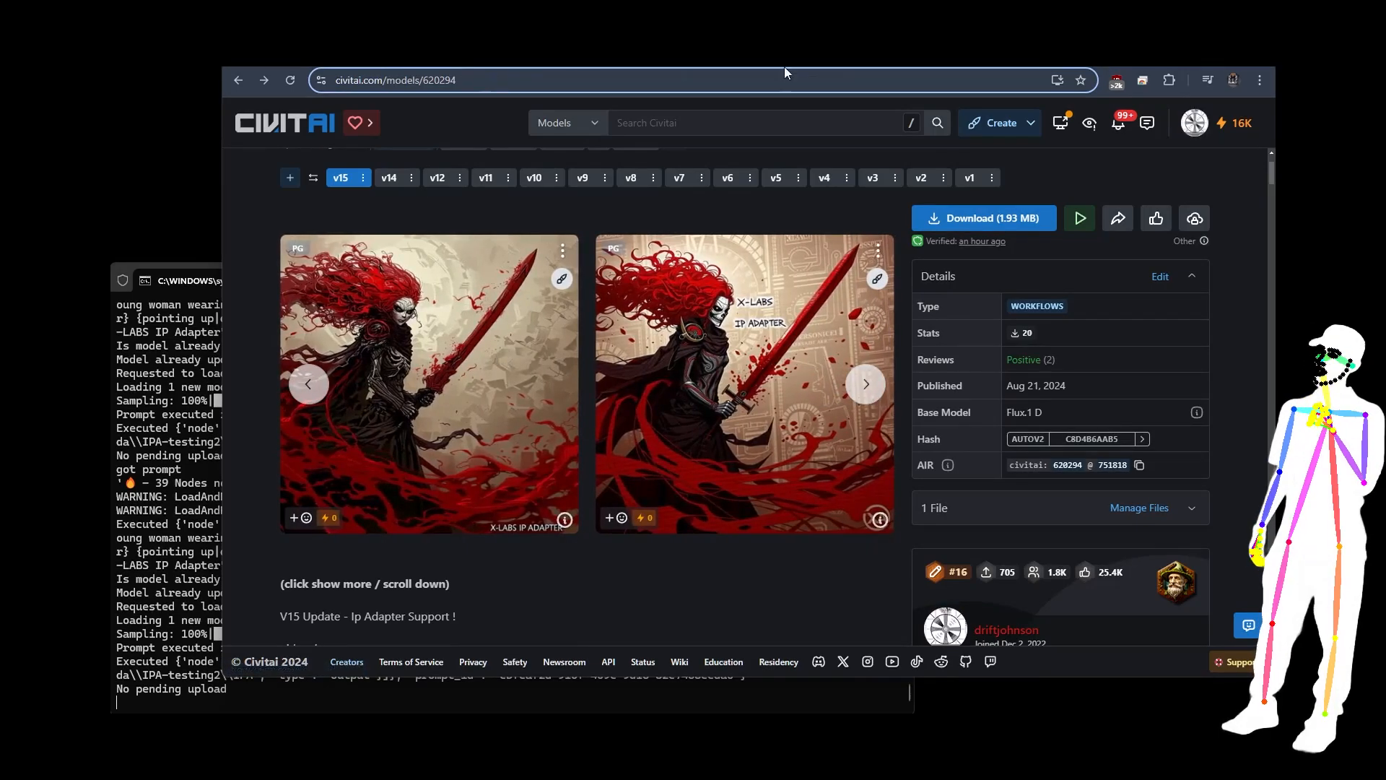
# Step: Return to ComfyUI and look over the Prompt Setup and IP Adapter groups of the FLUX LORA: IP ADAPTER workflow
pyautogui.click(723, 58)
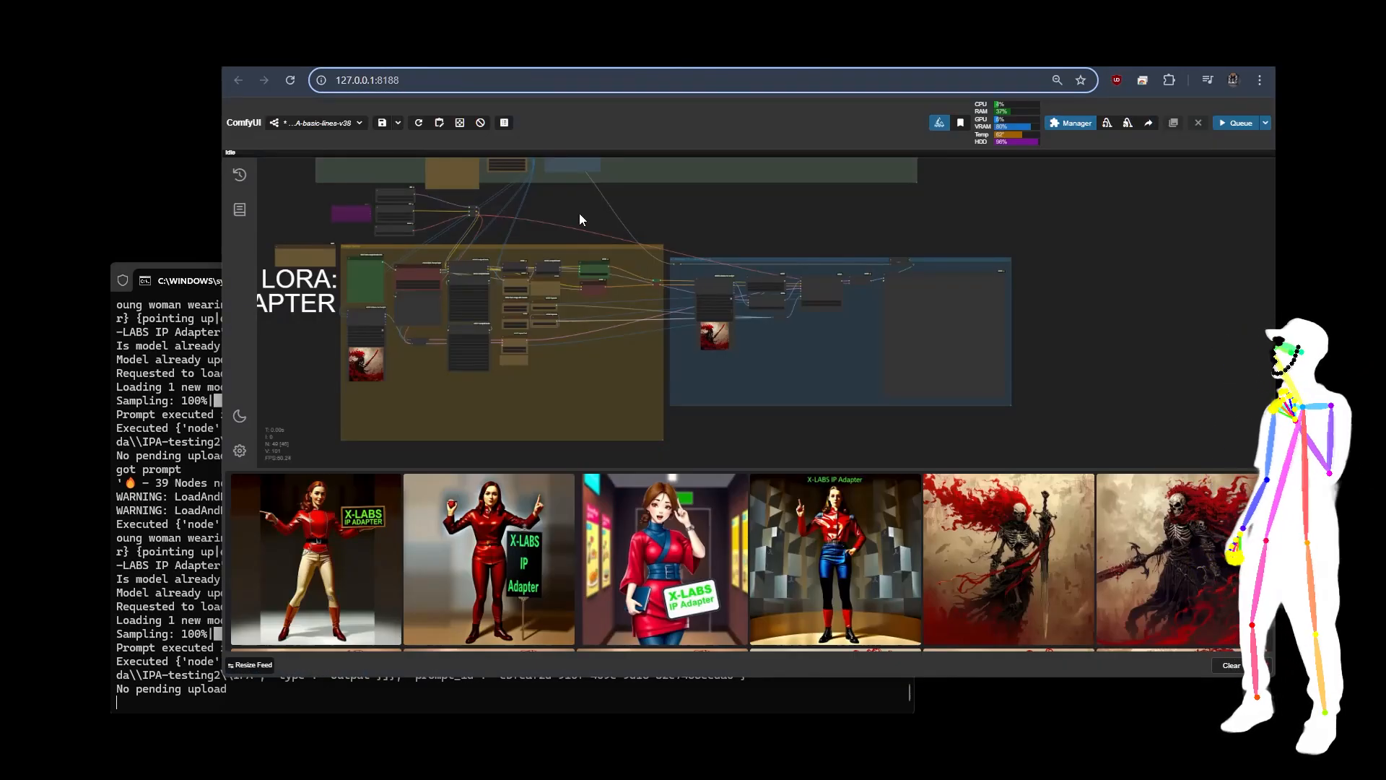
pyautogui.scroll(-2, 591, 222)
pyautogui.moveTo(592, 222); pyautogui.dragTo(604, 266)
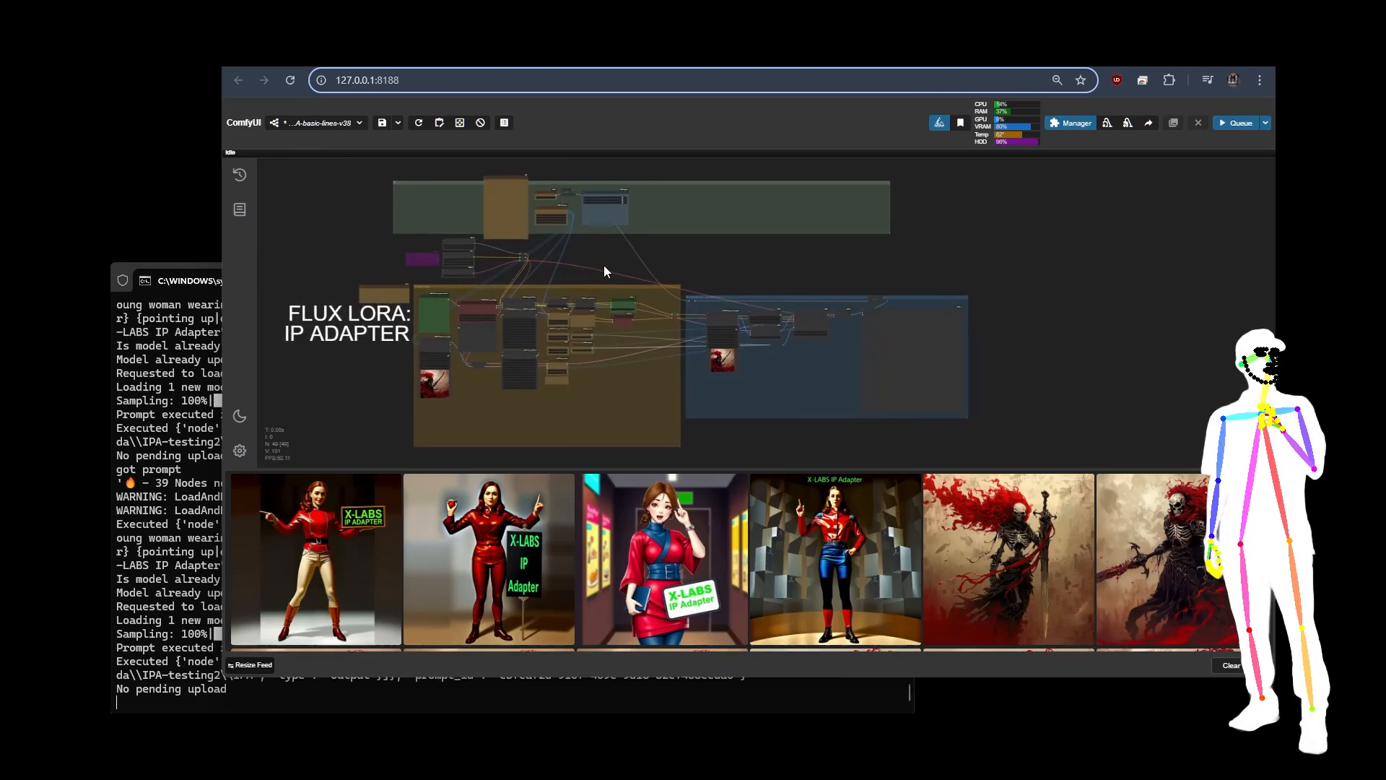
pyautogui.scroll(10, 547, 309)
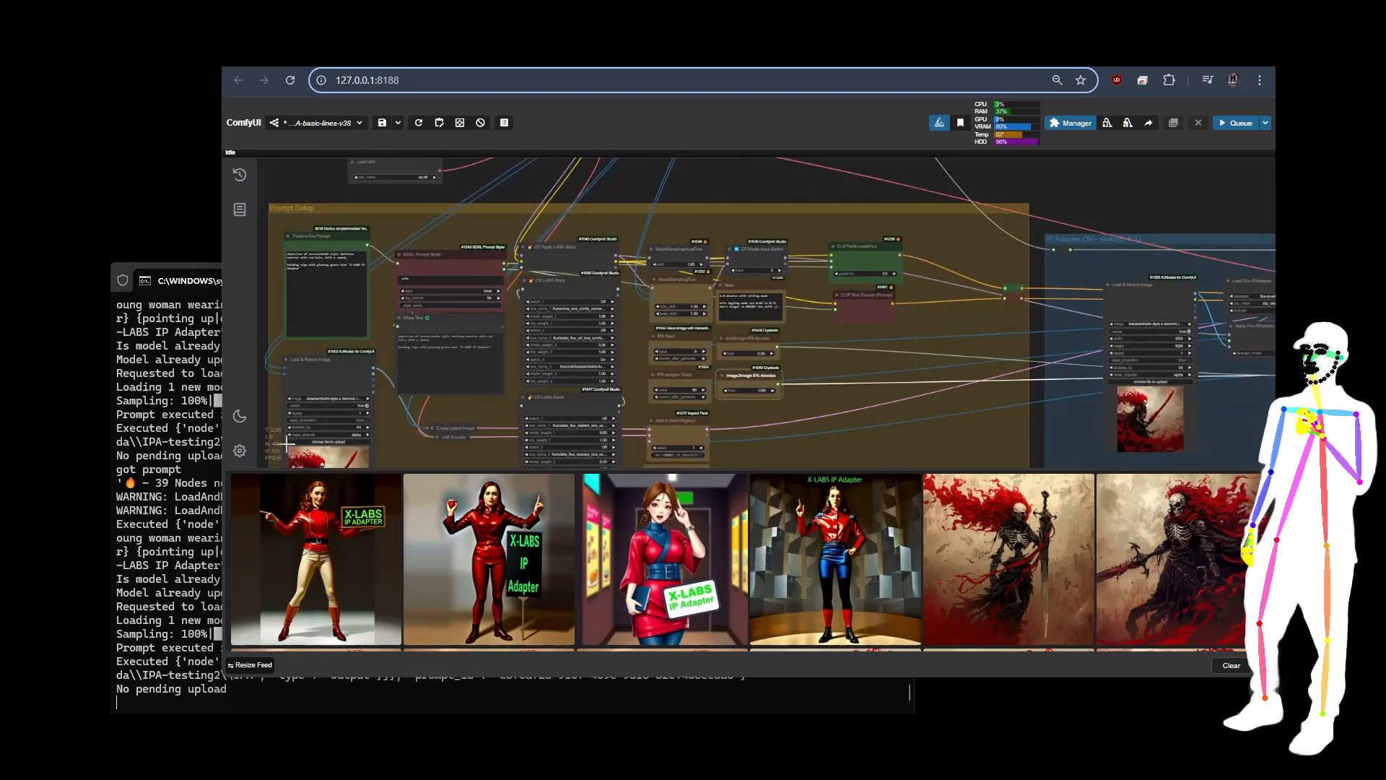
pyautogui.scroll(-6, 469, 192)
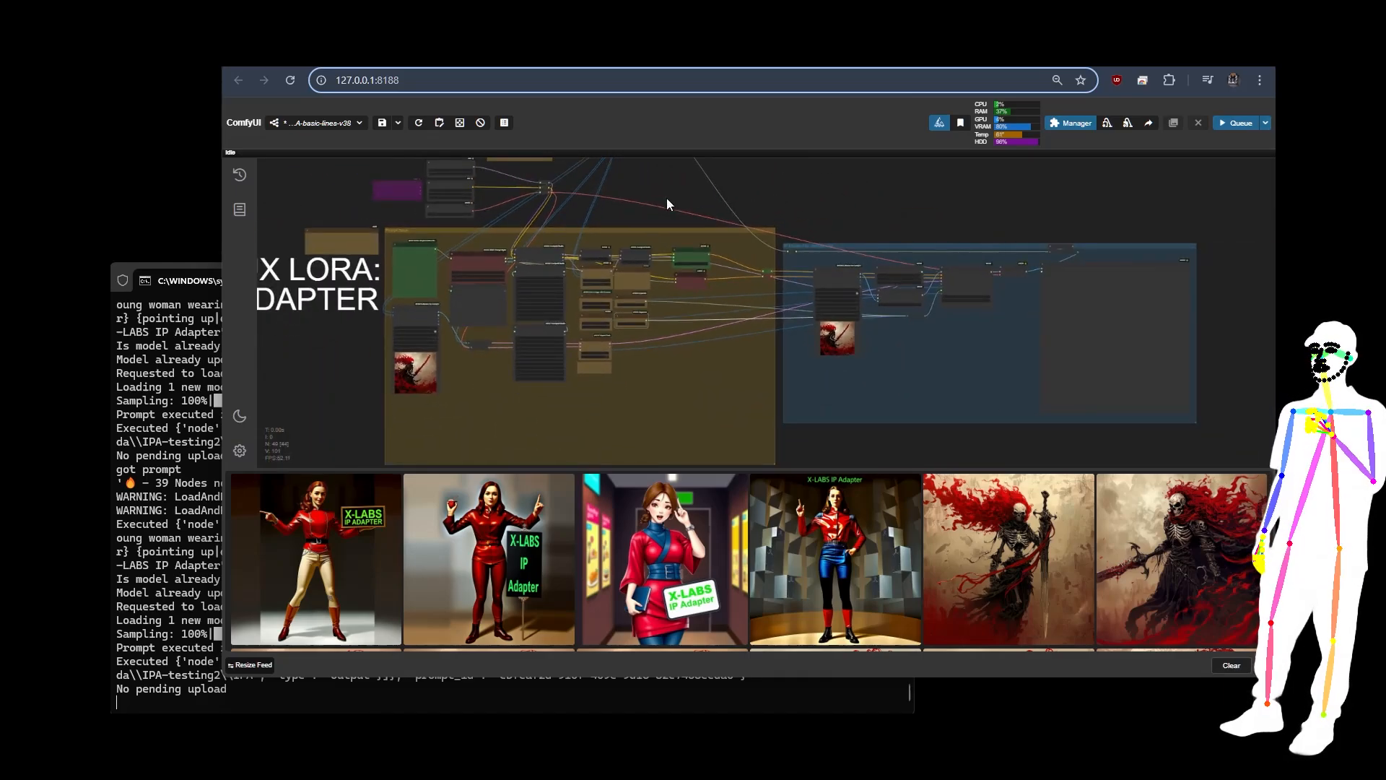
pyautogui.scroll(-3, 666, 191)
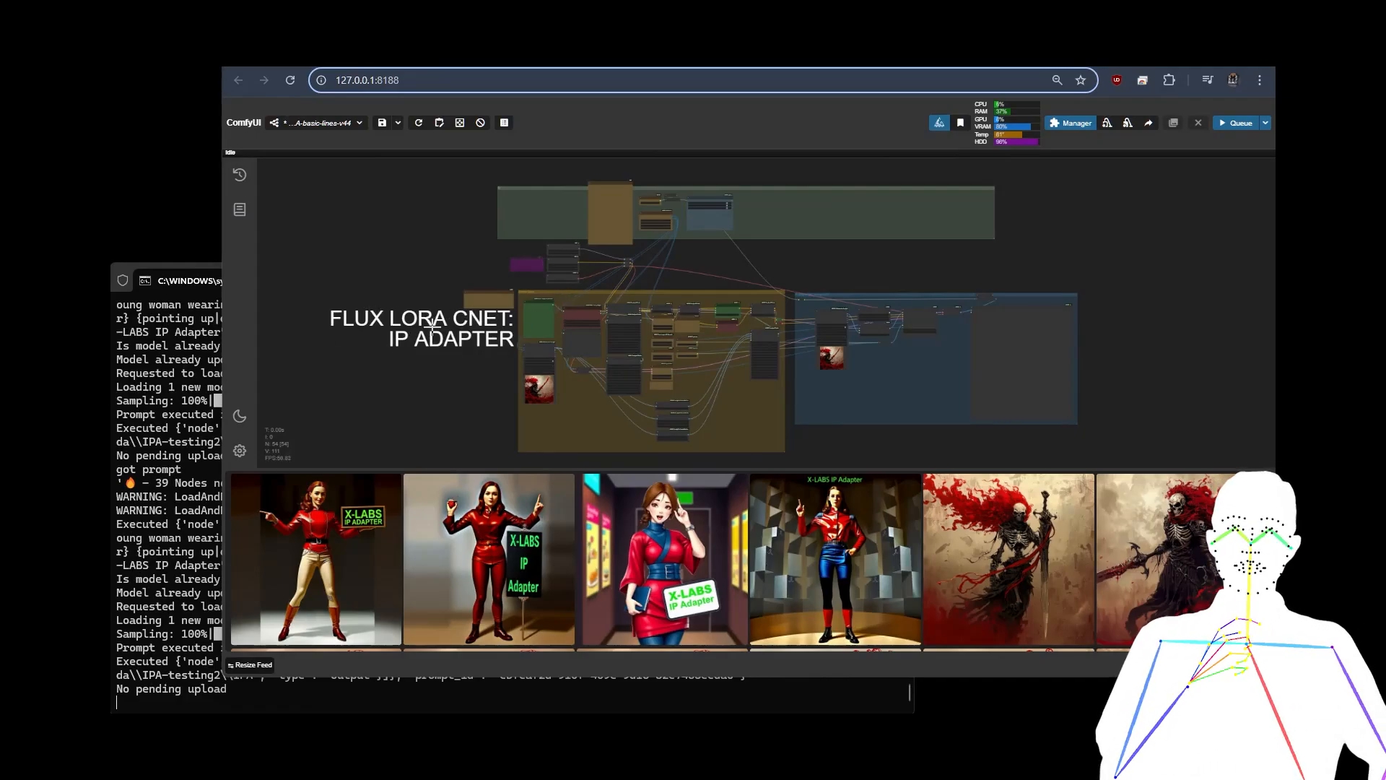
# Step: Check the connections of CLIPTextEncodeFlux and the IP Adapter group's Load & Resize Image in the FLUX LORA CNET: IP ADAPTER workflow
pyautogui.scroll(10, 783, 302)
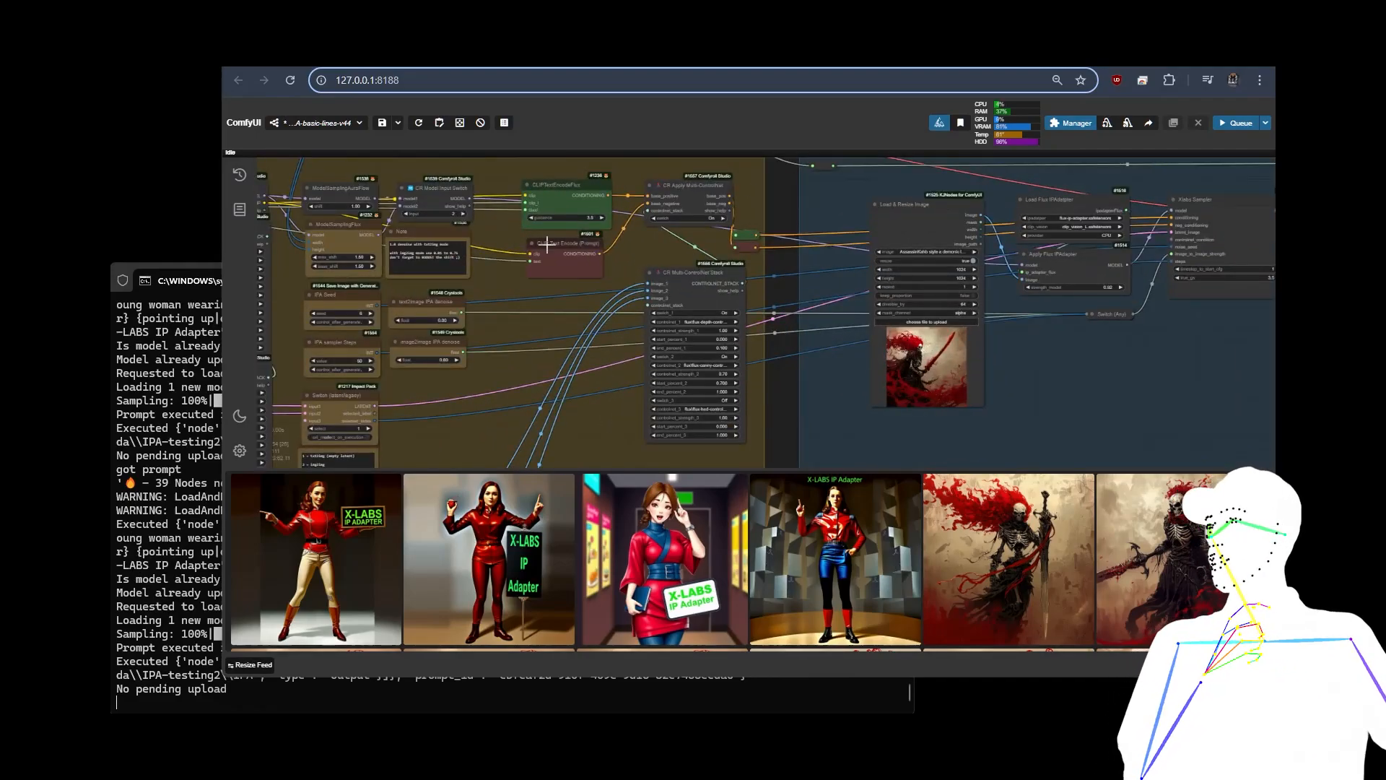
pyautogui.click(567, 193)
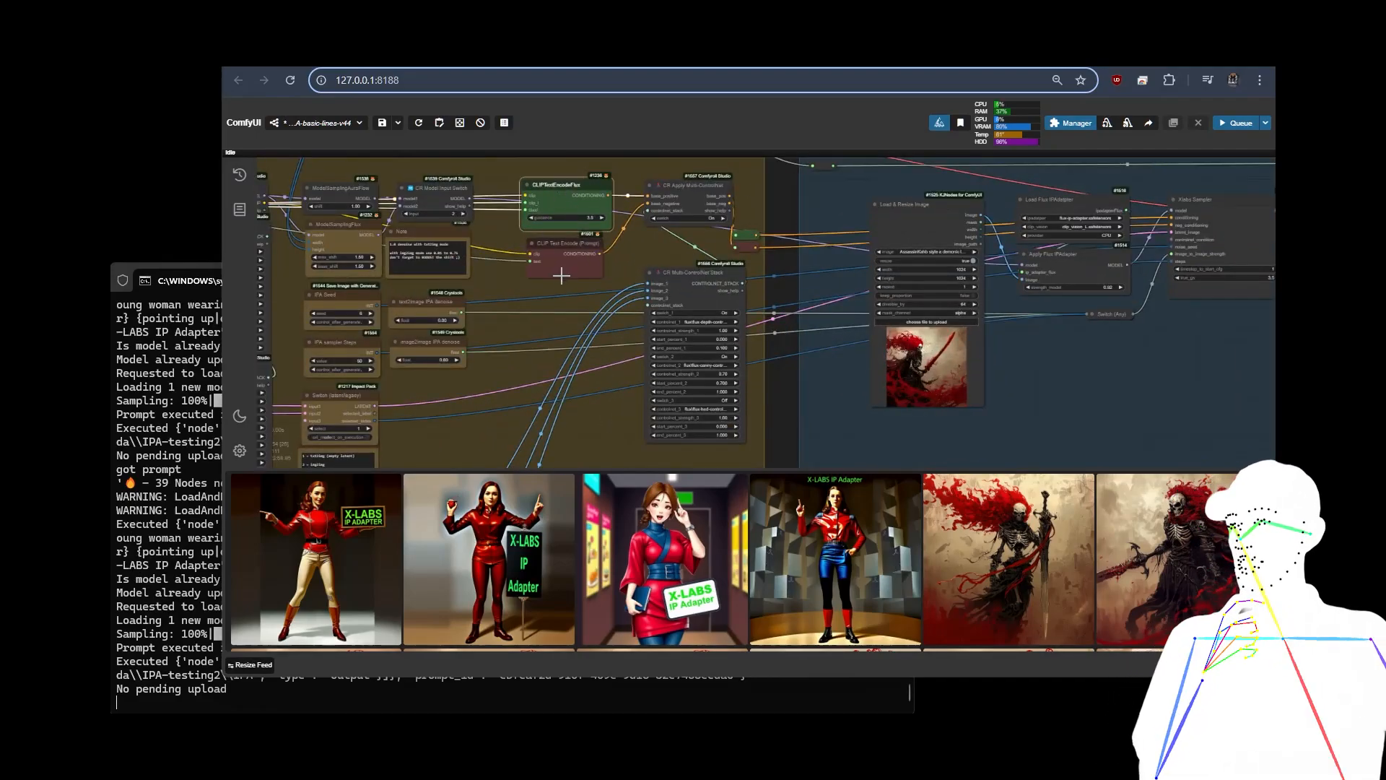
pyautogui.click(920, 213)
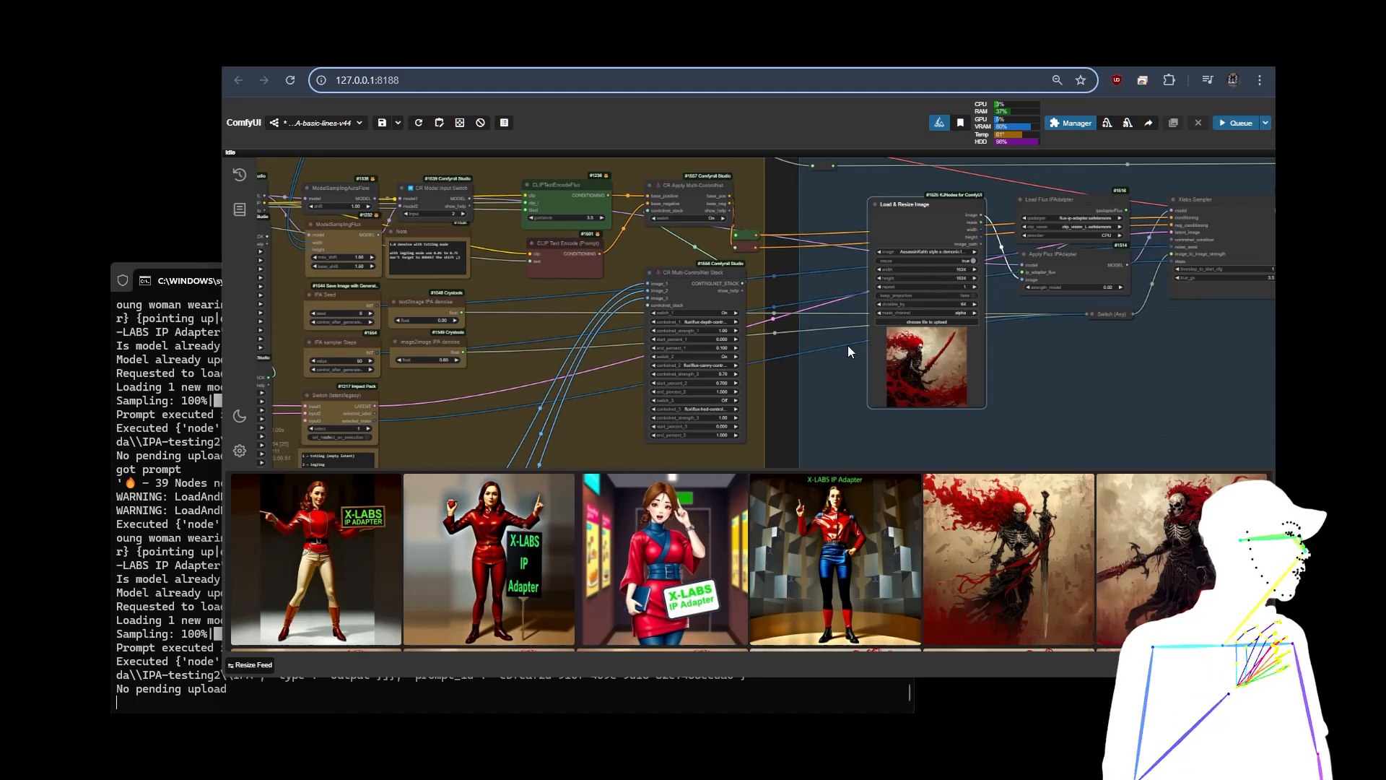
# Step: Examine the switches and ControlNet models set in the CR Multi-ControlNet Stack node
pyautogui.scroll(5, 610, 335)
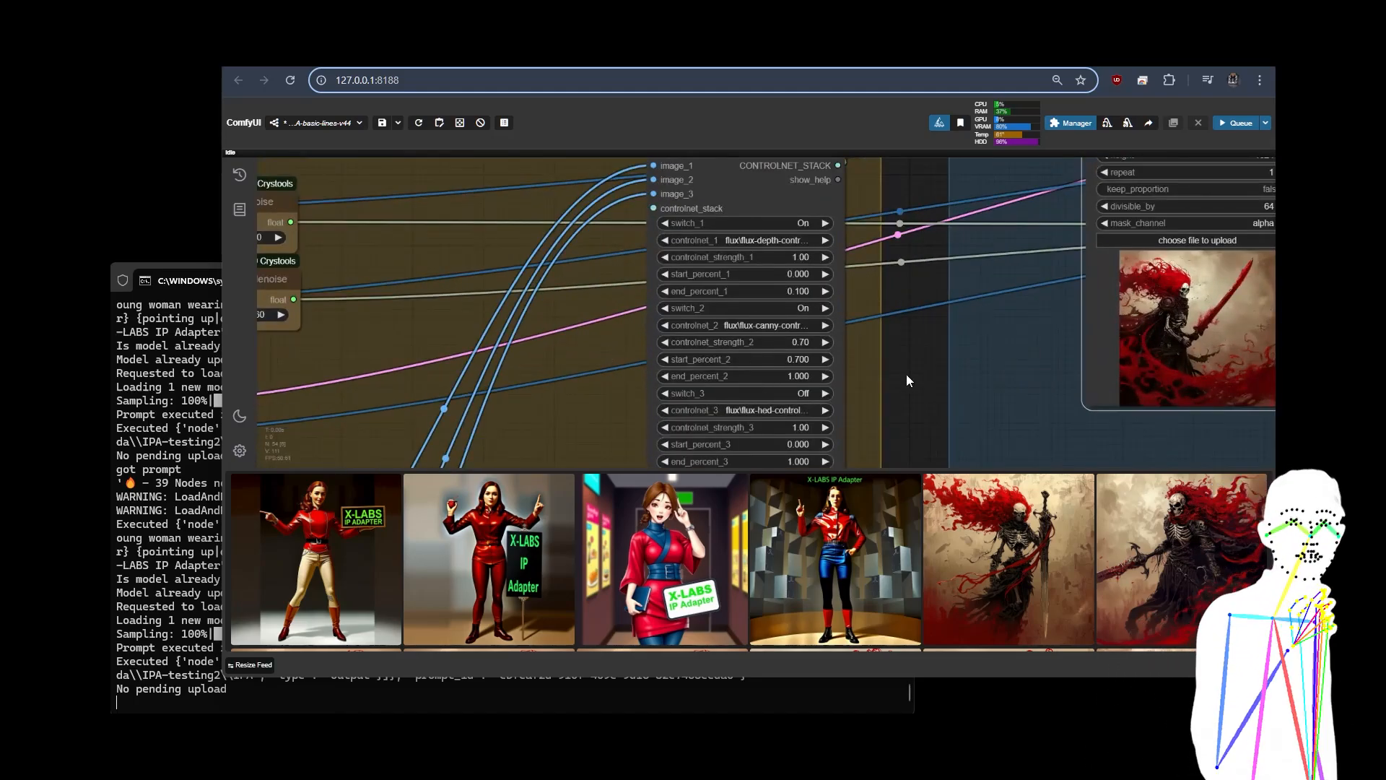
pyautogui.moveTo(906, 377); pyautogui.dragTo(727, 375)
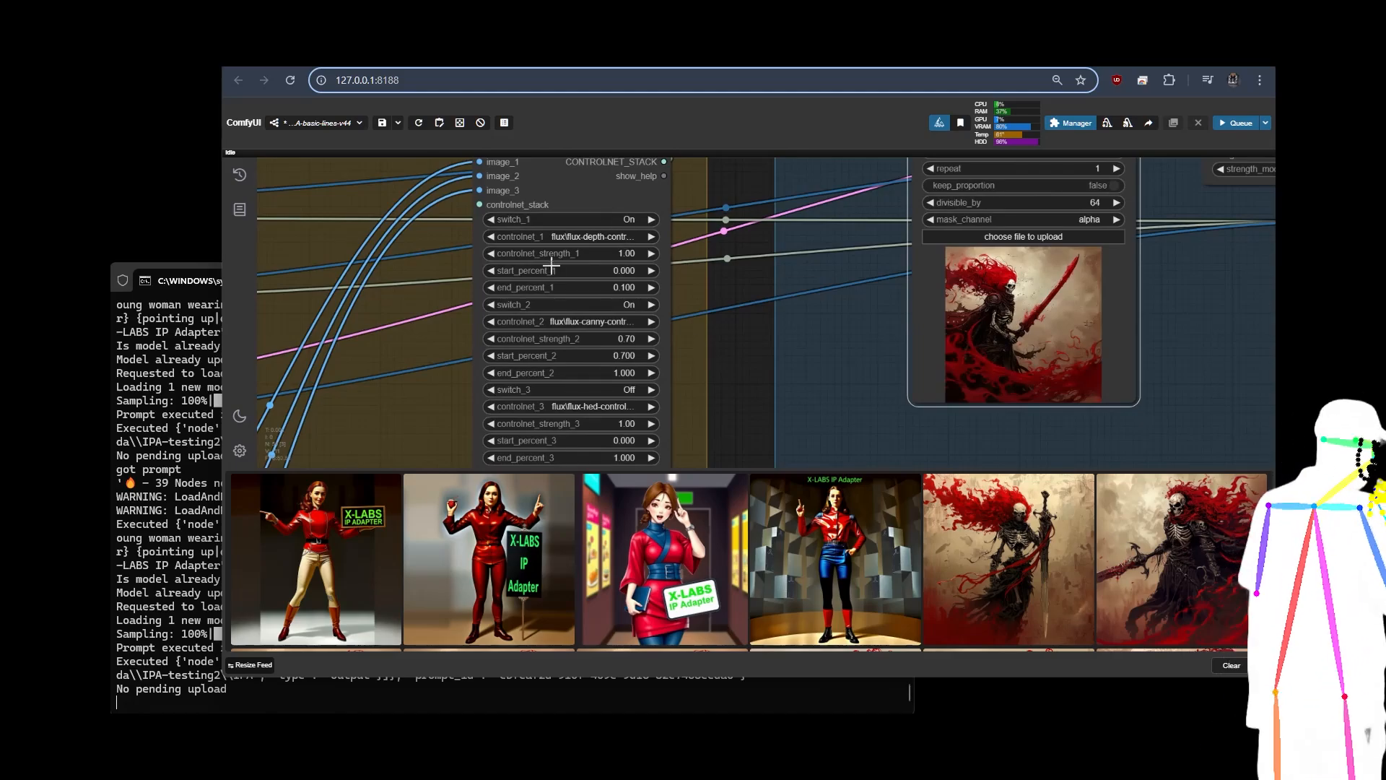
pyautogui.scroll(-5, 747, 379)
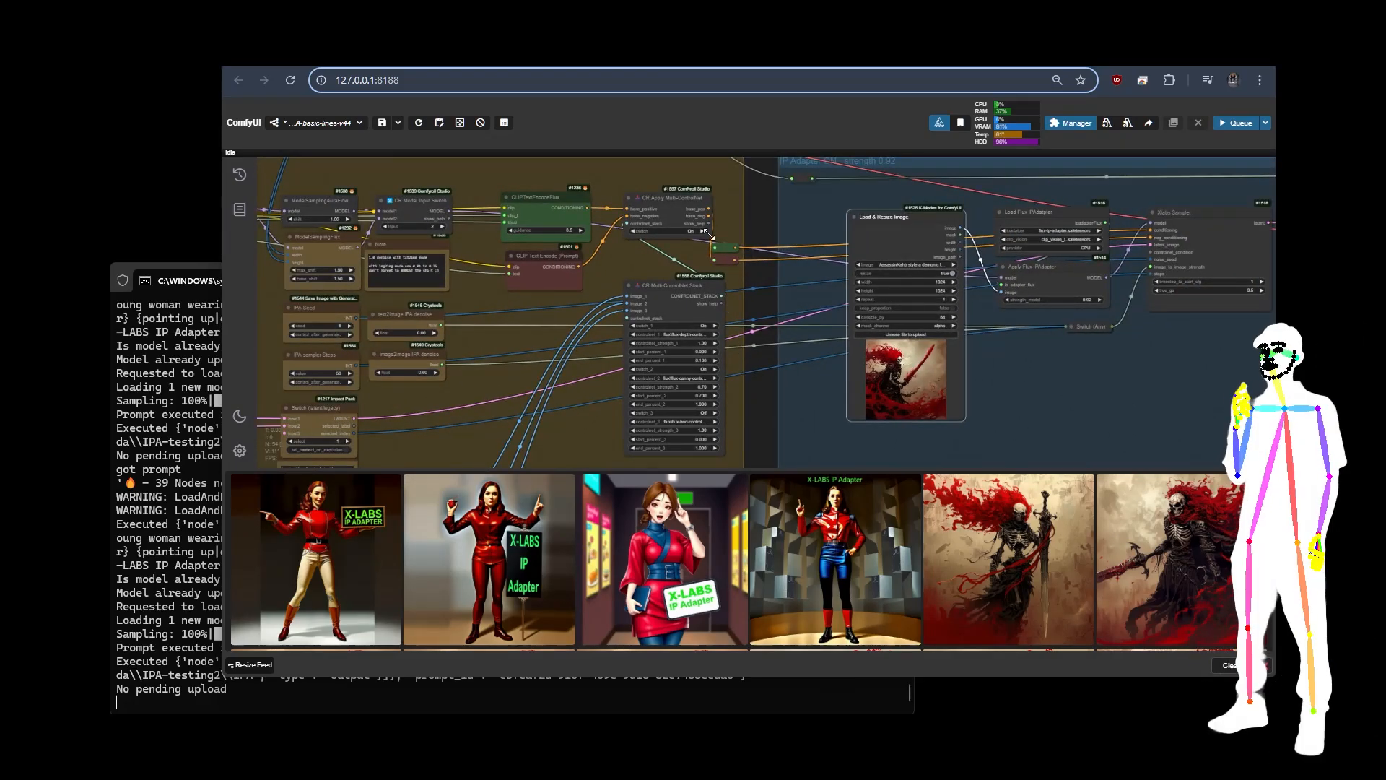
# Step: Inspect the CR Apply Multi-ControlNet node's switch and its links to the text encoders and the ControlNet stack
pyautogui.click(677, 207)
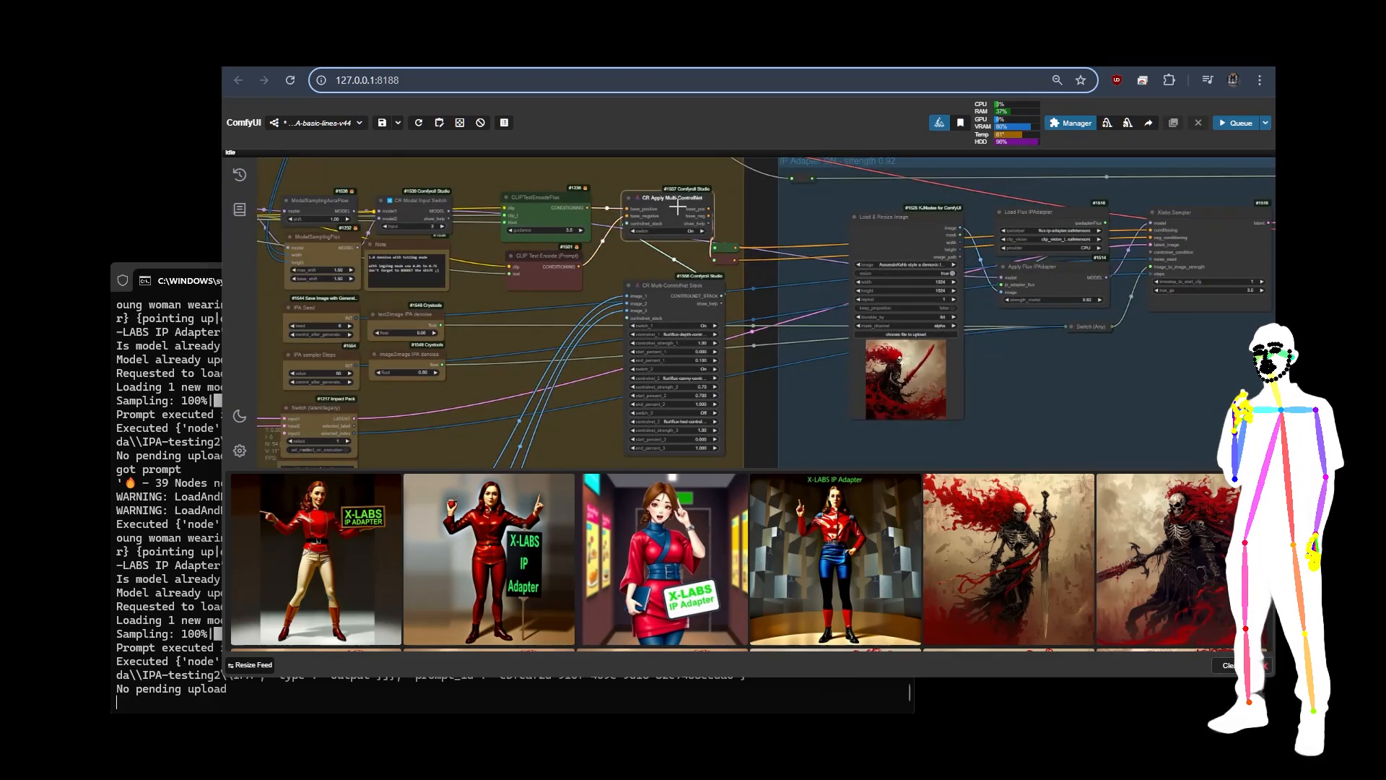
pyautogui.scroll(5, 638, 165)
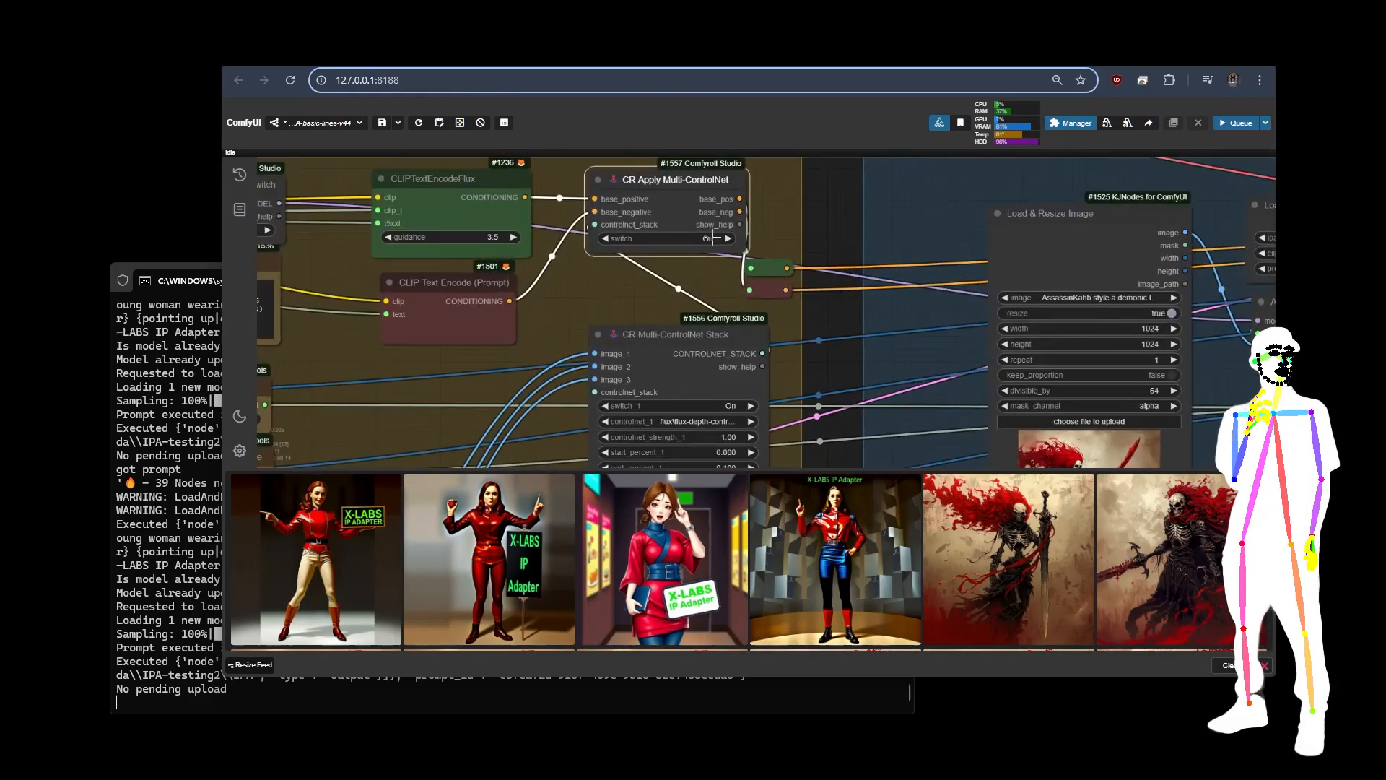
pyautogui.scroll(-6, 775, 265)
# Step: Review the strength, start percent and end percent of each ControlNet in the CR Multi-ControlNet Stack
pyautogui.moveTo(819, 391); pyautogui.dragTo(828, 250)
pyautogui.scroll(6, 770, 218)
pyautogui.moveTo(874, 326); pyautogui.dragTo(872, 324)
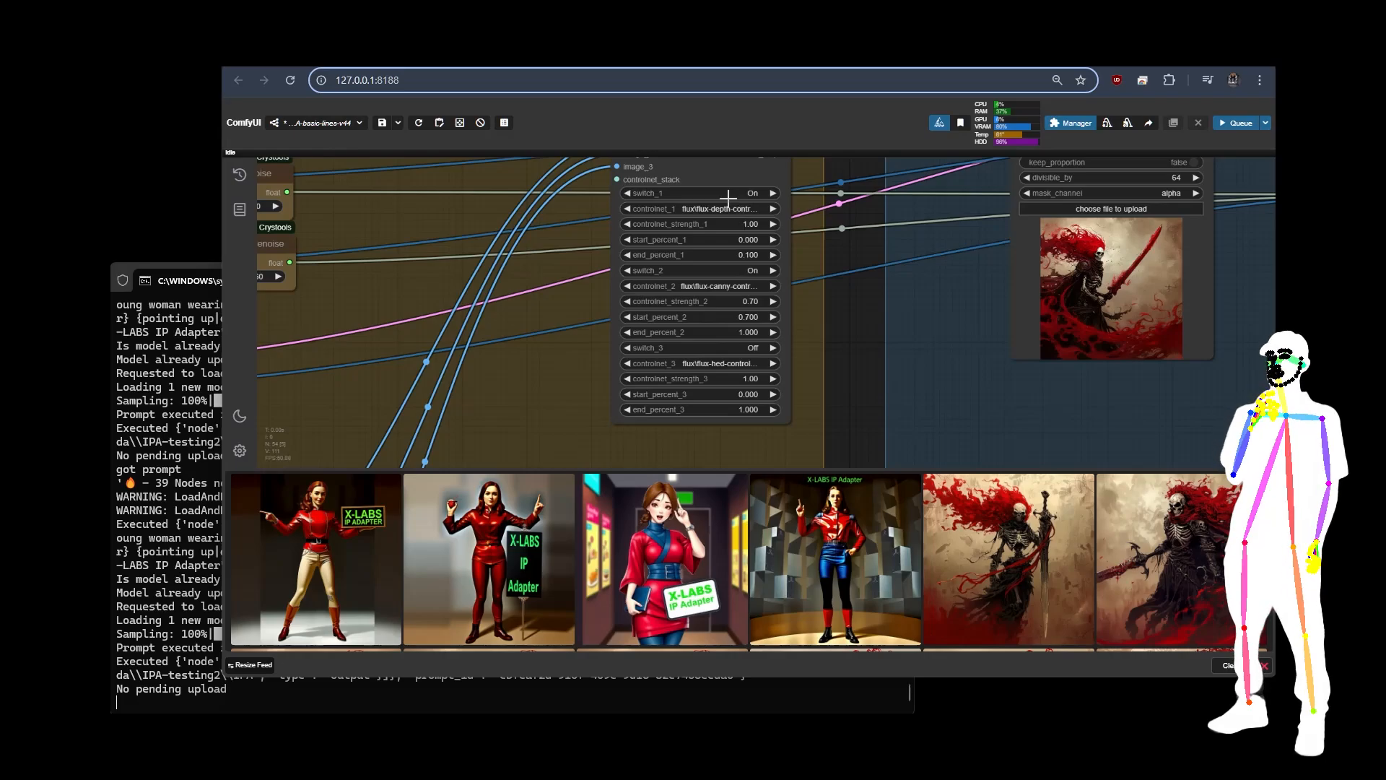
pyautogui.scroll(5, 831, 188)
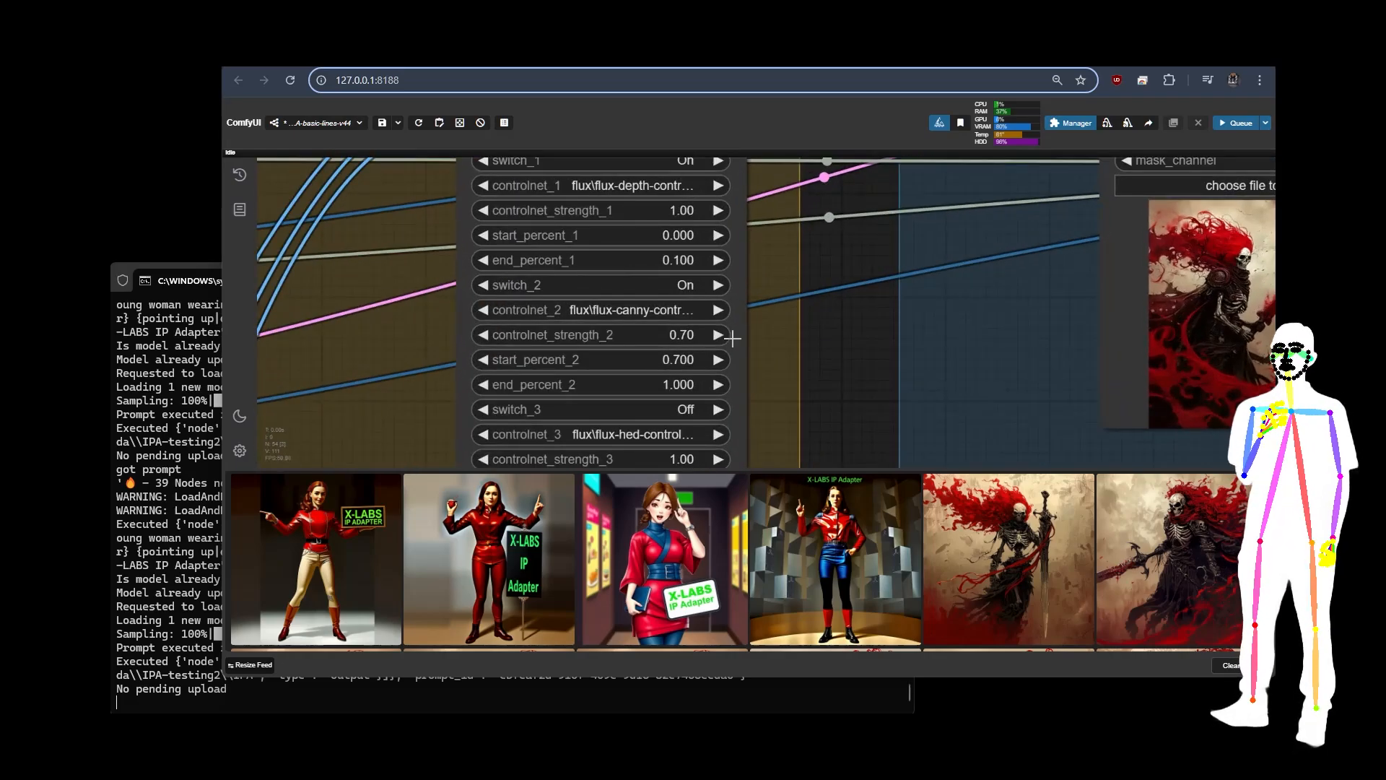
# Step: Examine the Zoe Depth Map, Canny Edge and HED Soft-Edge Lines nodes that feed the ControlNet stack
pyautogui.scroll(-8, 846, 278)
pyautogui.scroll(2, 722, 405)
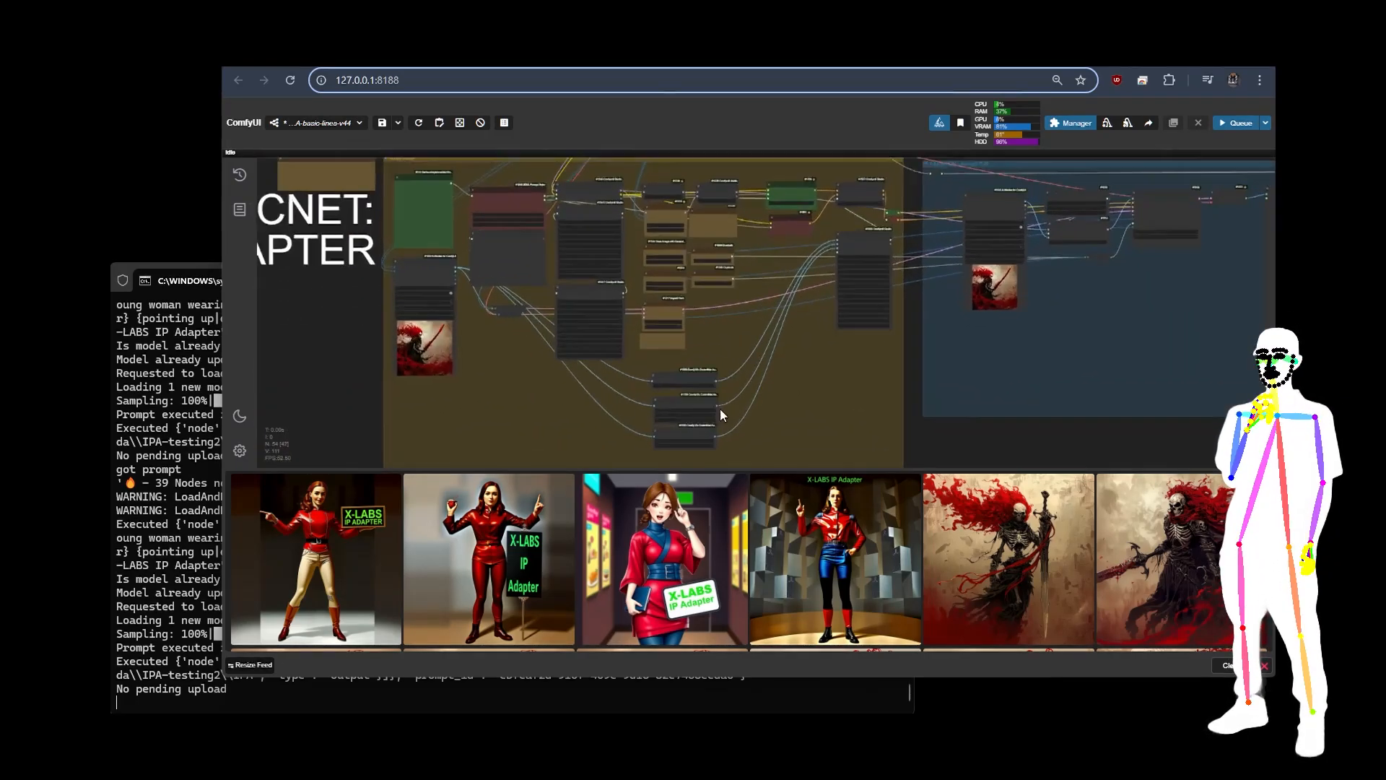
pyautogui.scroll(5, 721, 415)
pyautogui.moveTo(509, 392); pyautogui.dragTo(596, 302)
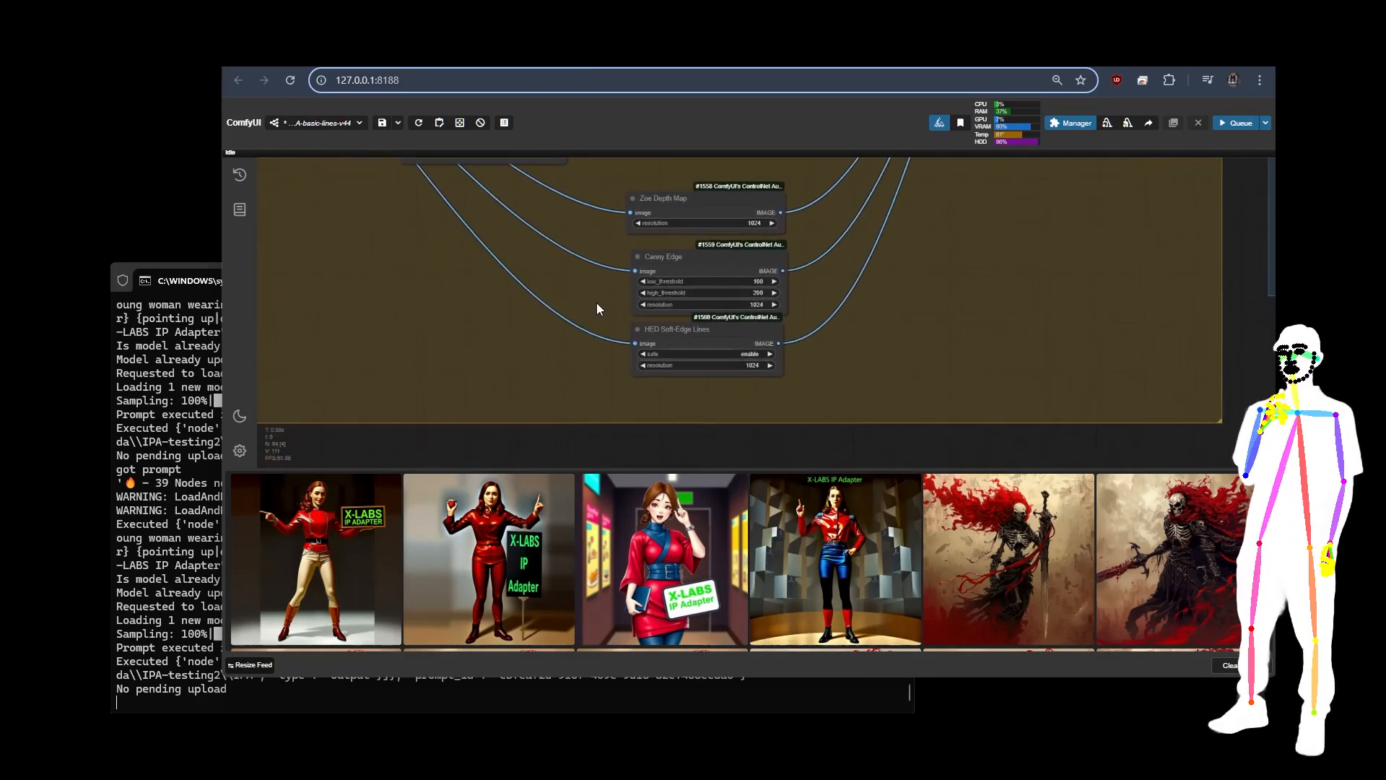
pyautogui.scroll(-5, 548, 333)
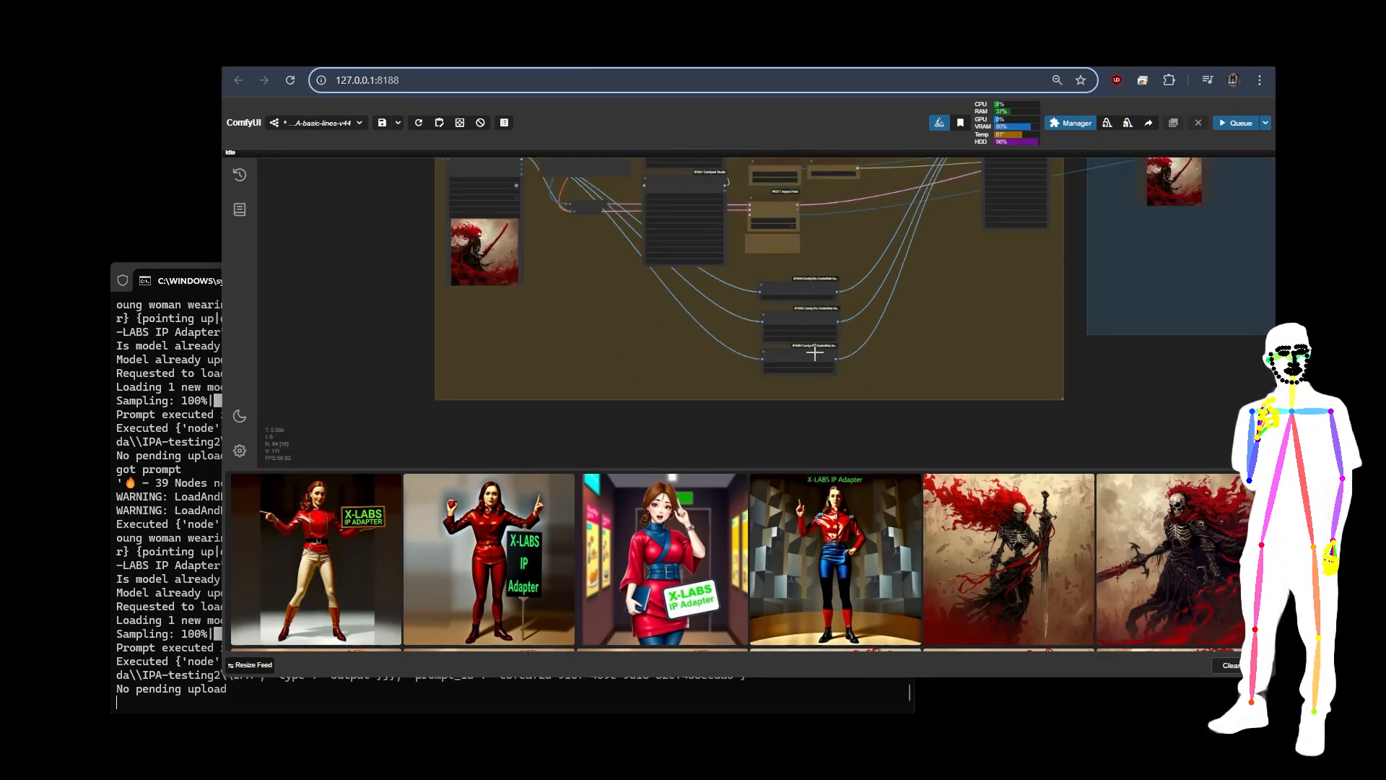
# Step: Select the Load & Resize Image node in the Prompt Setup group and check where its image output goes
pyautogui.moveTo(704, 332); pyautogui.dragTo(702, 411)
pyautogui.scroll(5, 610, 270)
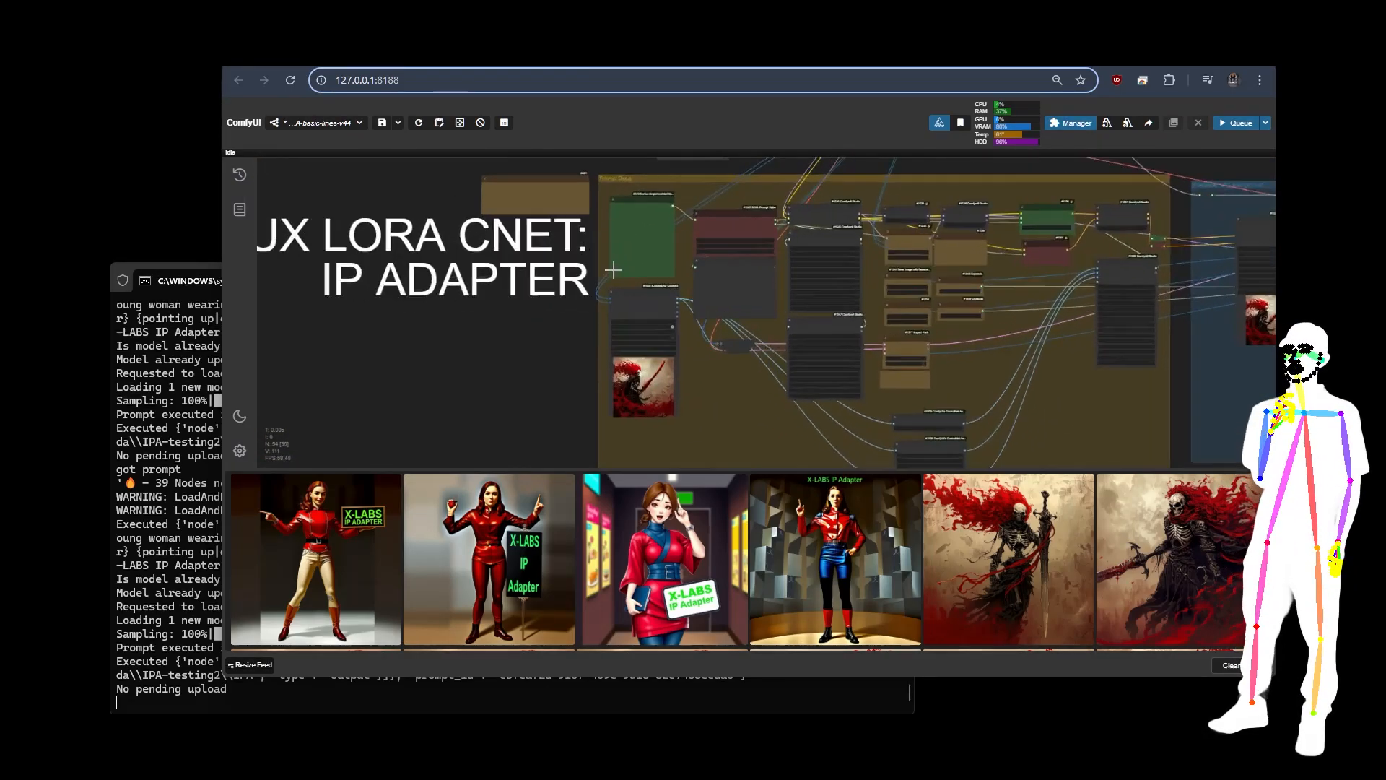
pyautogui.click(632, 284)
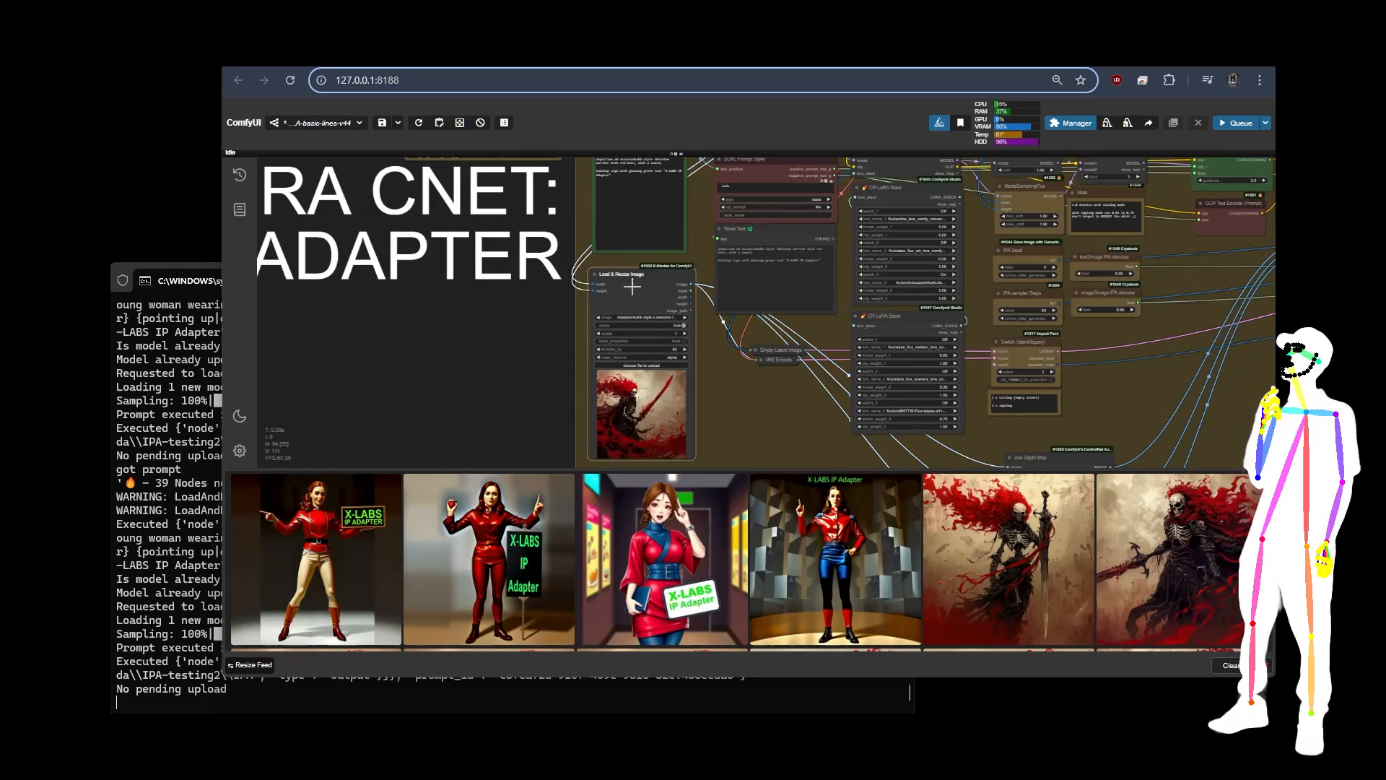
# Step: Compare with the Load & Resize Image node in the IP Adapter group and look over the whole FLUX LORA CNET workflow
pyautogui.scroll(-5, 452, 344)
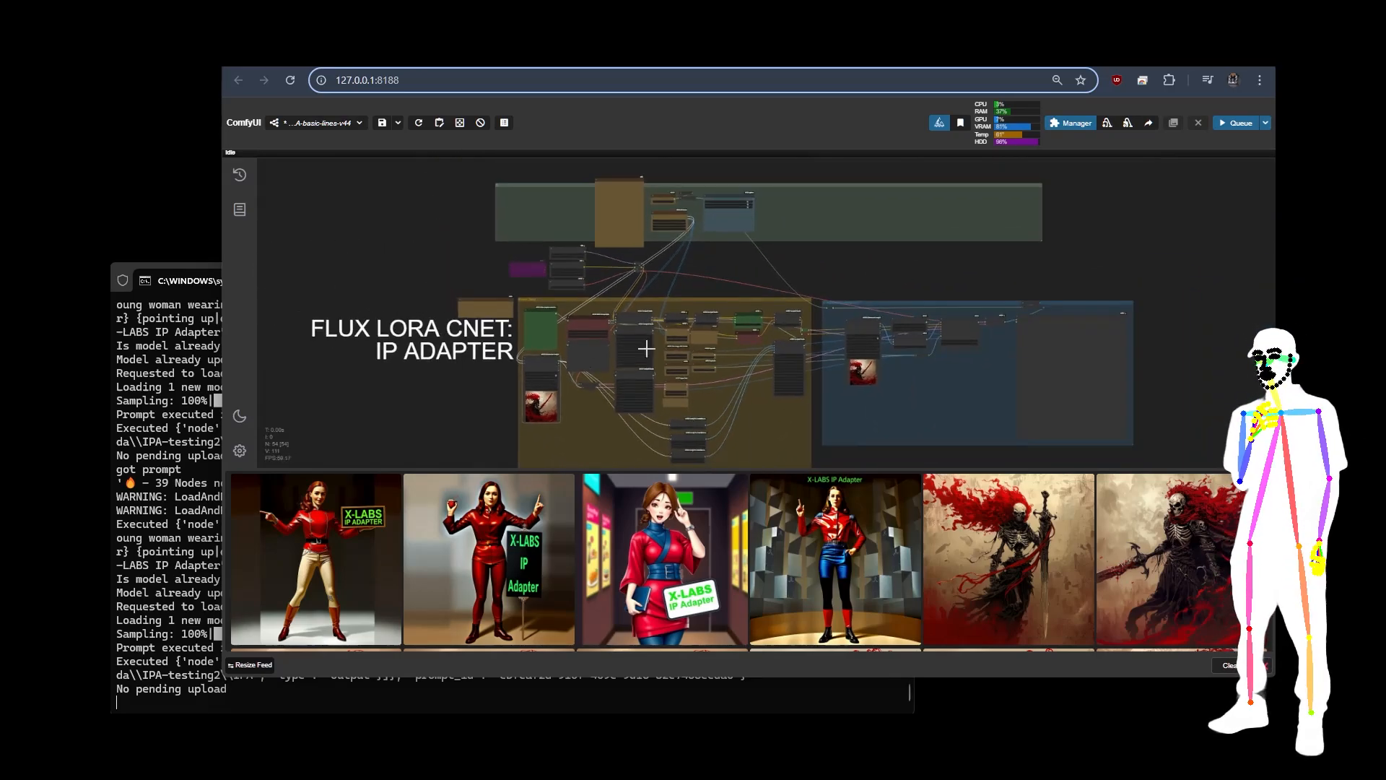
pyautogui.scroll(4, 878, 297)
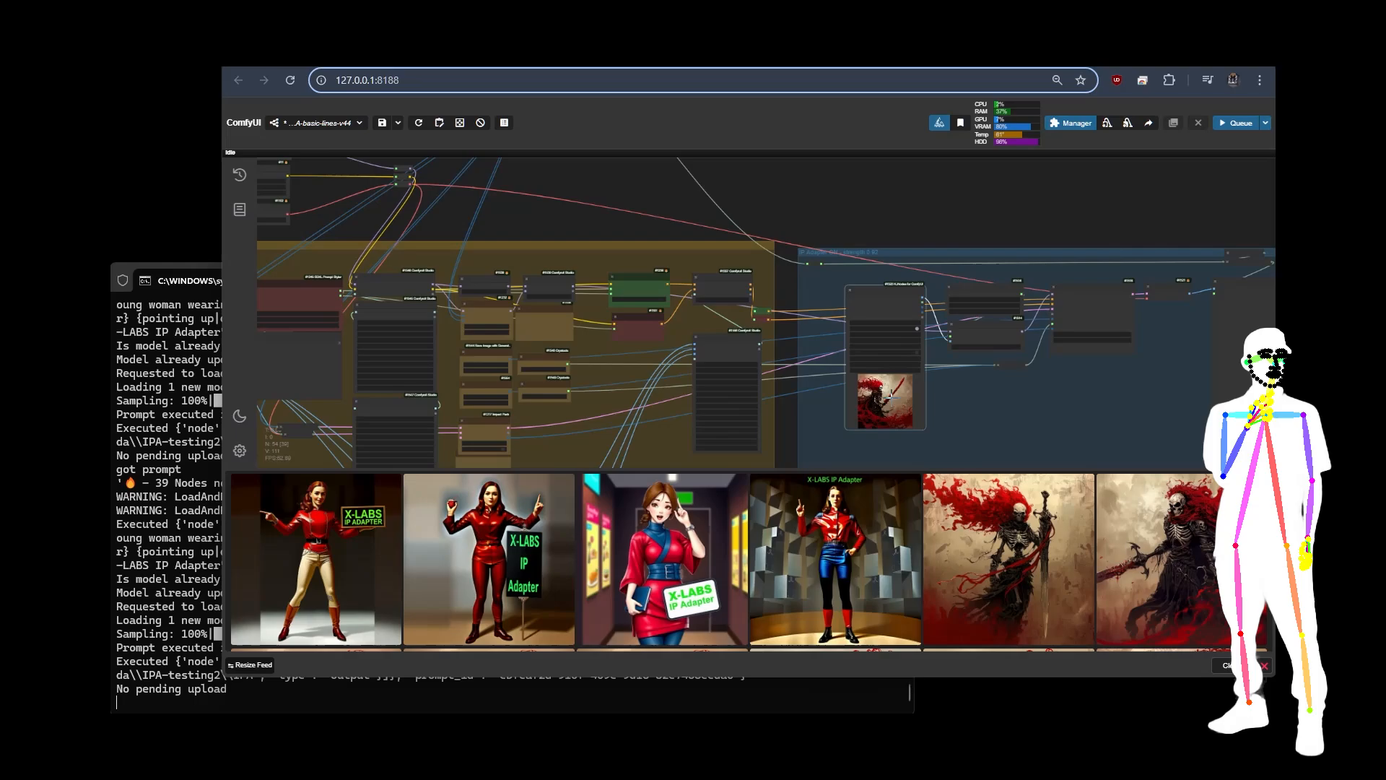
pyautogui.scroll(3, 888, 368)
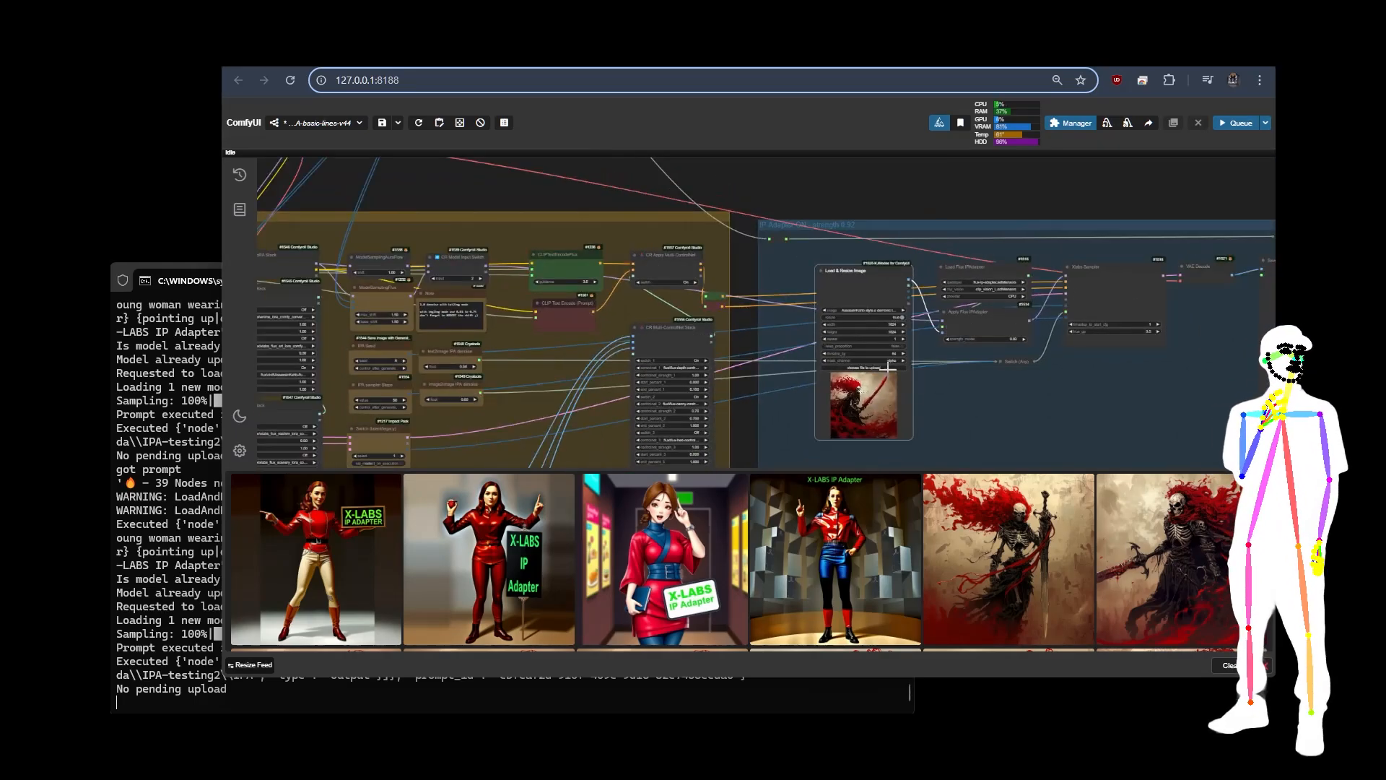
pyautogui.scroll(-4, 1089, 378)
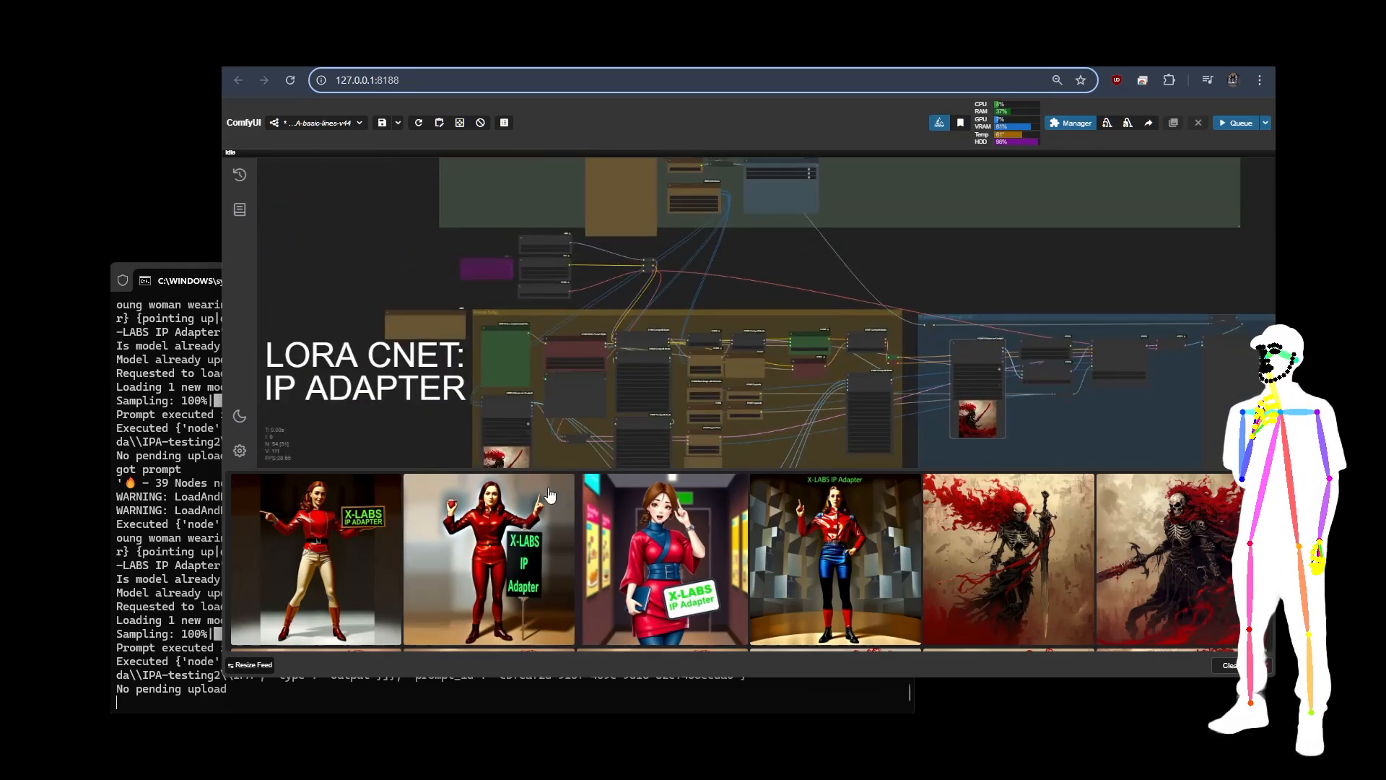
# Step: Turn on switch_3, the NTTW-Flux-kappa LoRA, in the lower CR LoRA Stack of the Prompt Setup group
pyautogui.moveTo(458, 440); pyautogui.dragTo(488, 366)
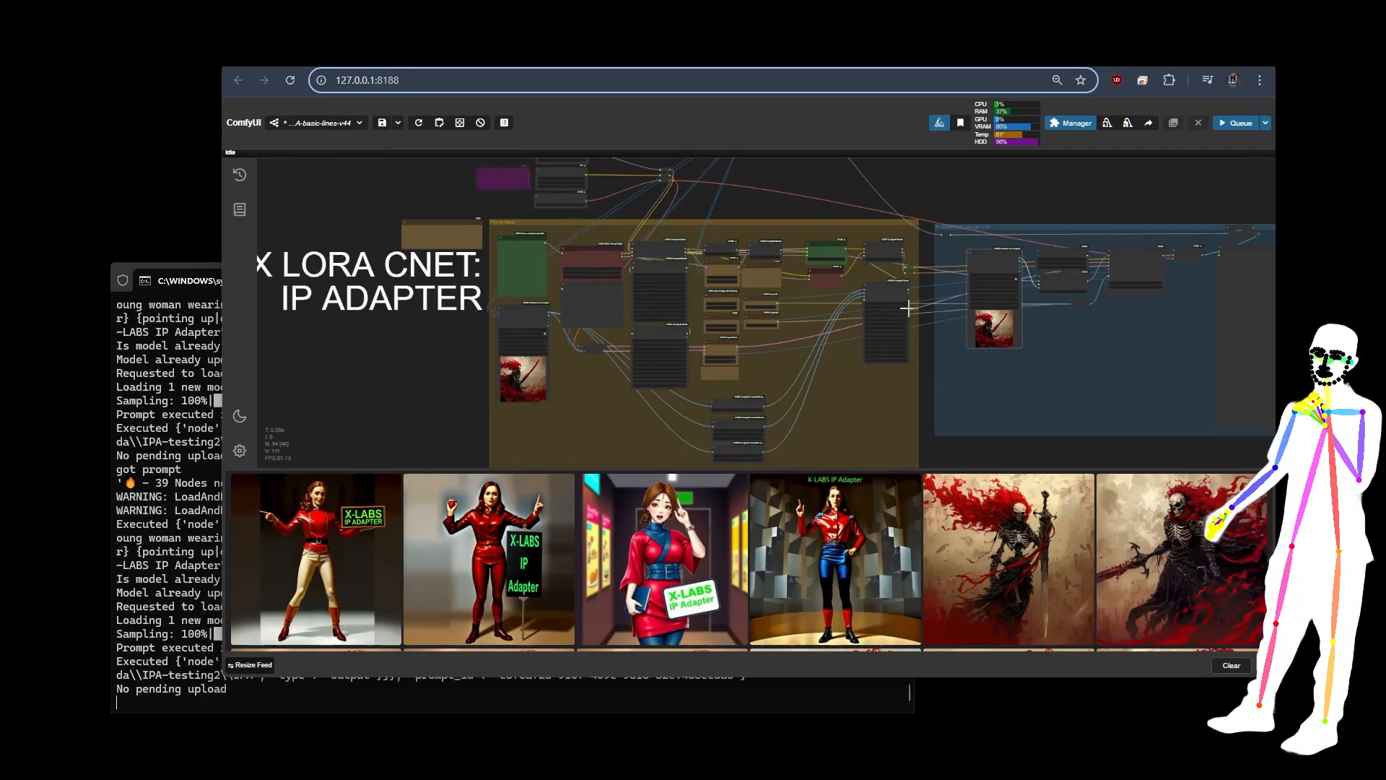
pyautogui.scroll(8, 618, 269)
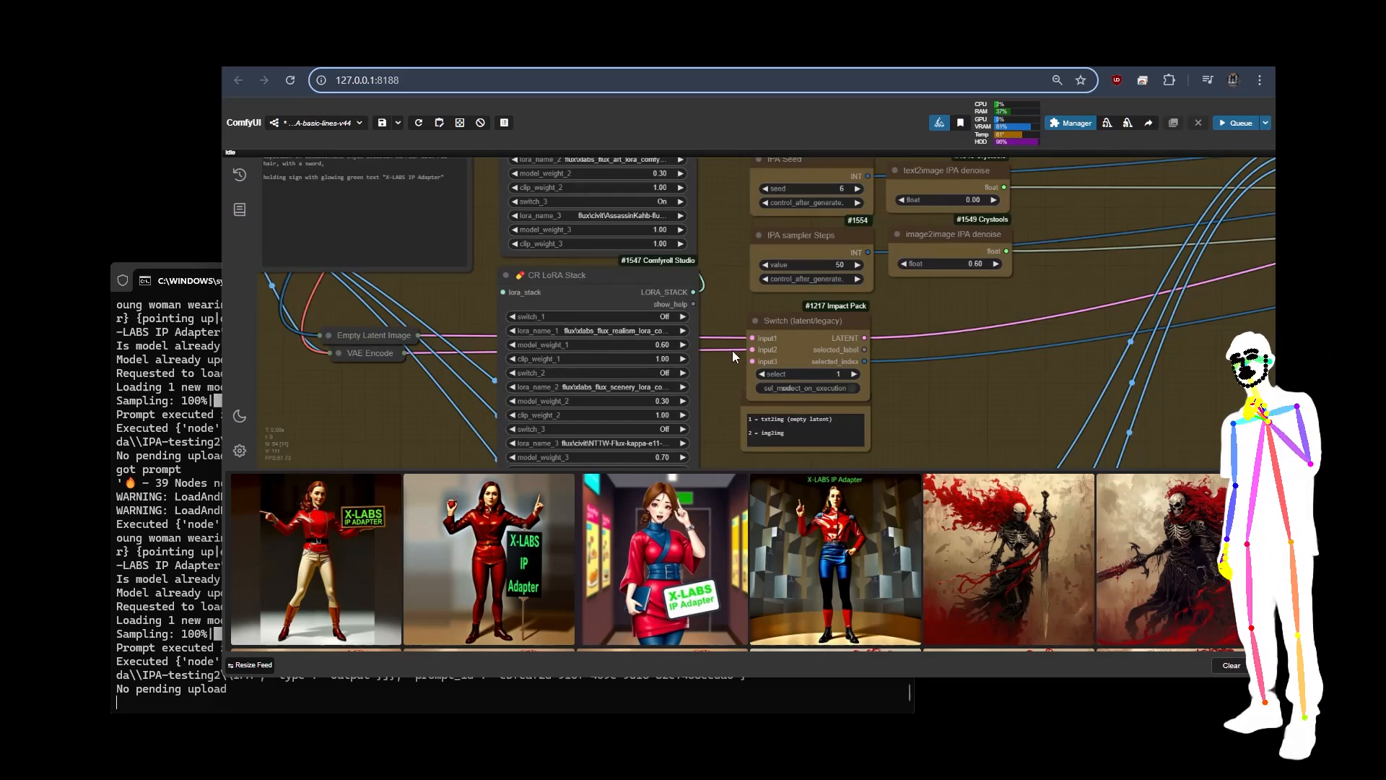
pyautogui.scroll(-5, 950, 358)
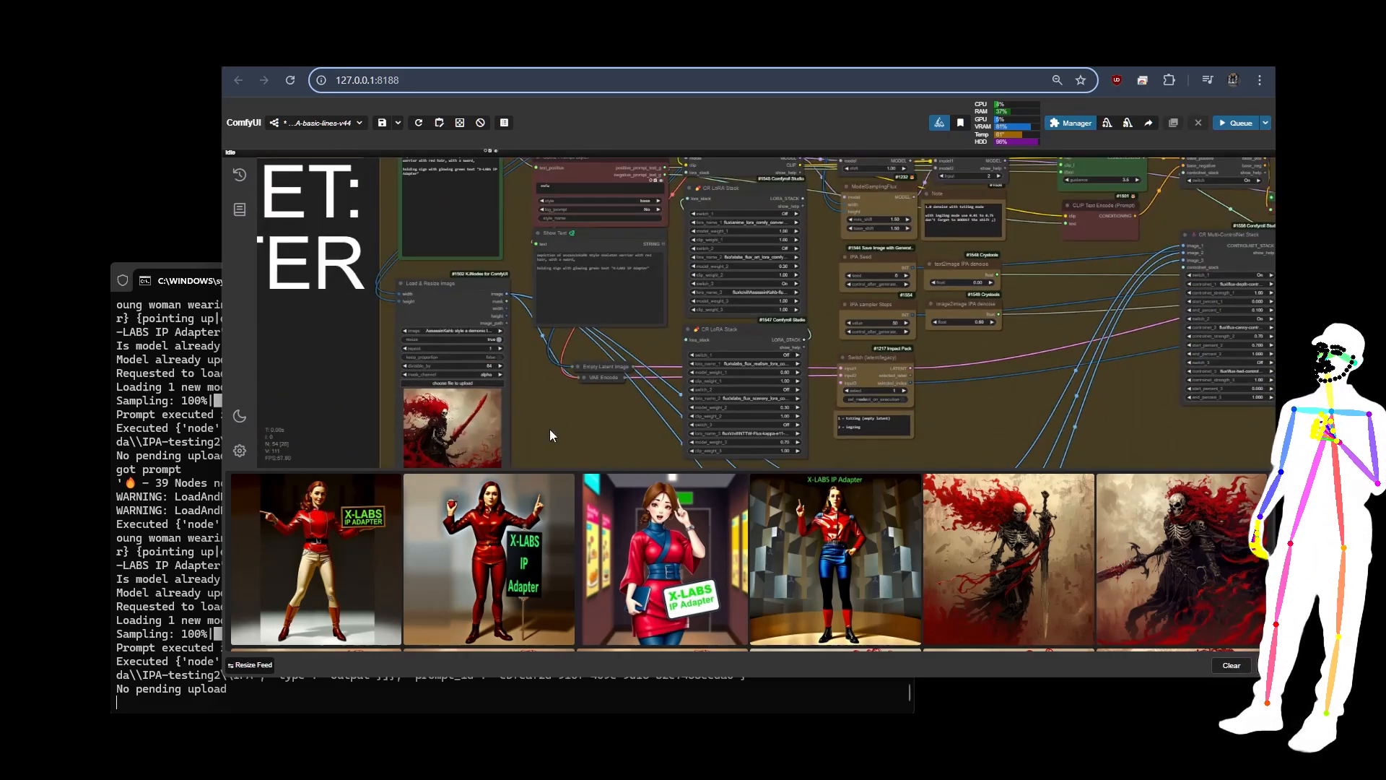
pyautogui.scroll(6, 559, 274)
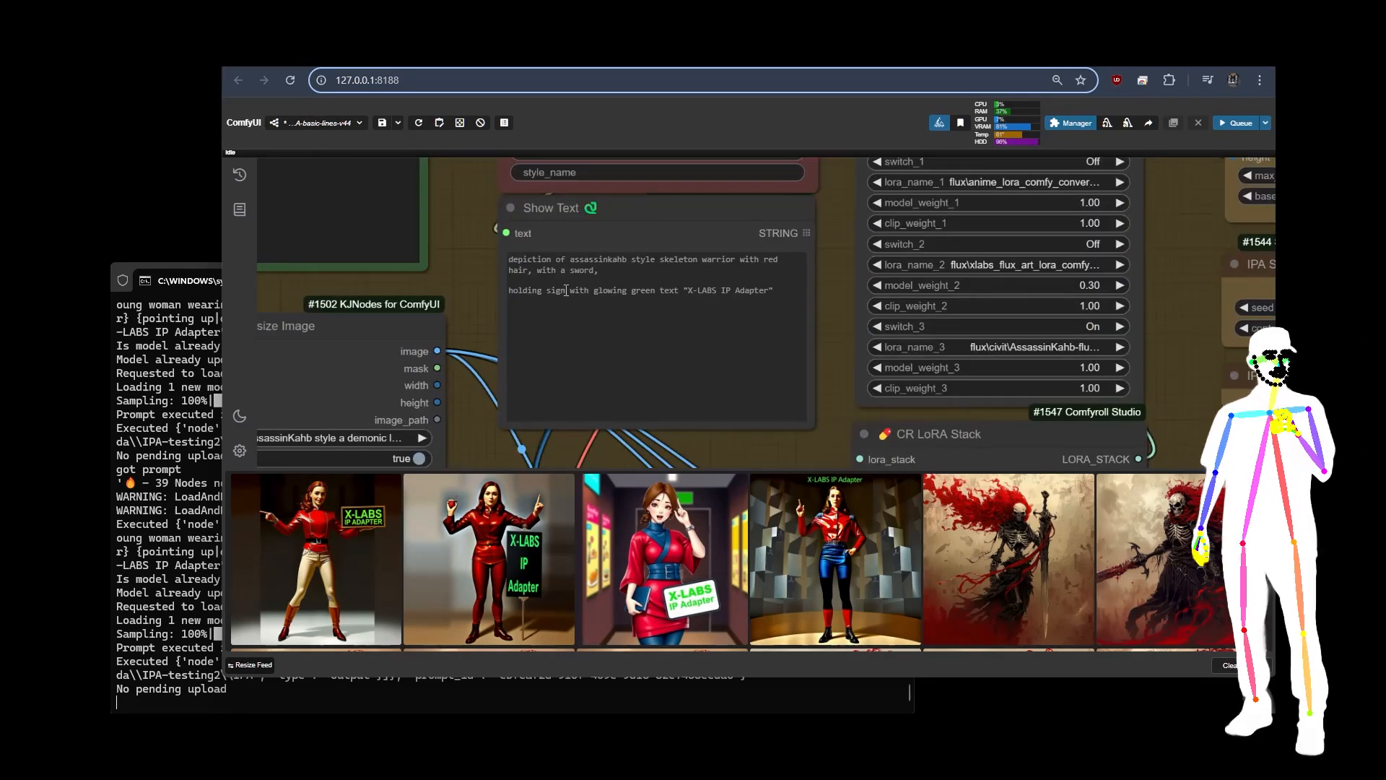
pyautogui.moveTo(1185, 303); pyautogui.dragTo(1013, 334)
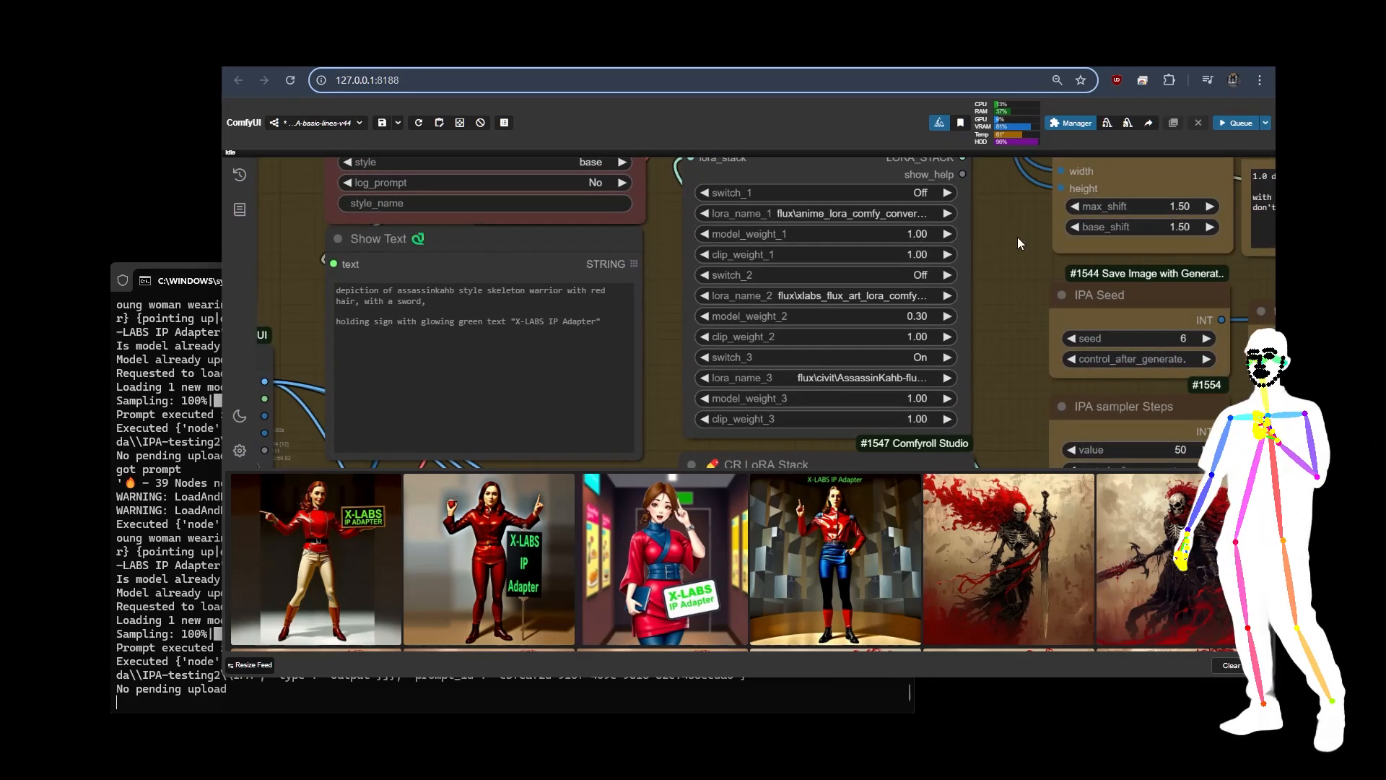
pyautogui.moveTo(1017, 236); pyautogui.dragTo(997, 111)
pyautogui.moveTo(977, 377); pyautogui.dragTo(976, 194)
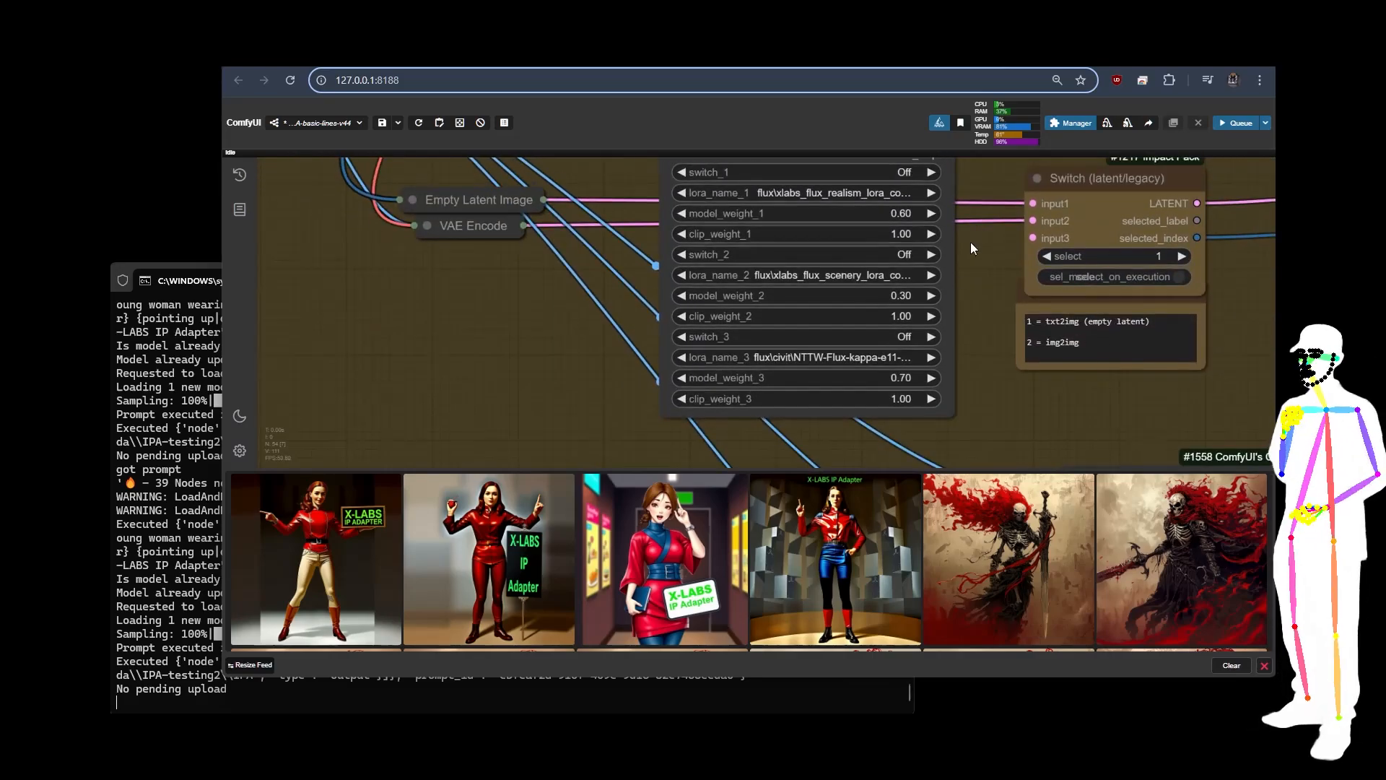
pyautogui.click(931, 337)
# Step: Load the red-haired anime woman picture into the IP Adapter group's Load & Resize Image node and queue the workflow
pyautogui.scroll(-5, 997, 243)
pyautogui.scroll(-2, 998, 242)
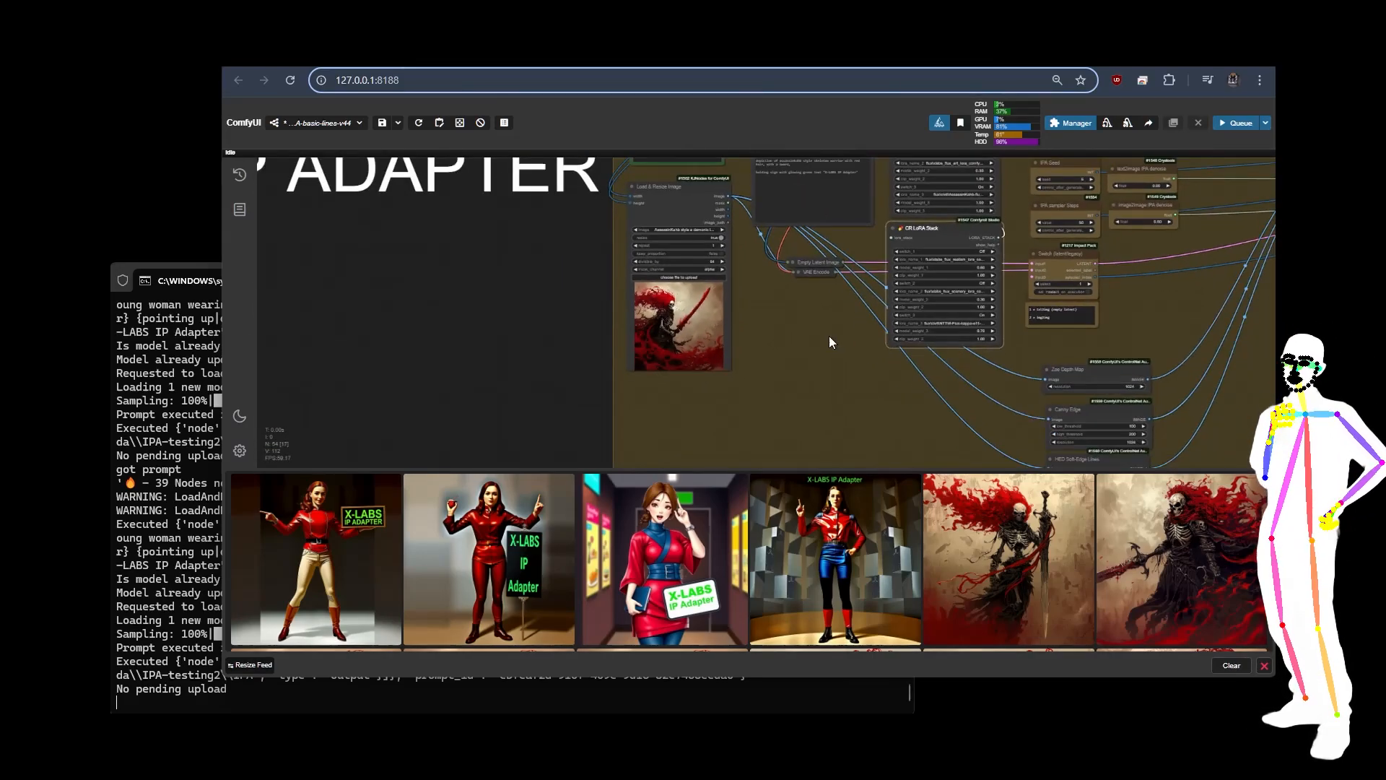
pyautogui.moveTo(829, 335); pyautogui.dragTo(776, 402)
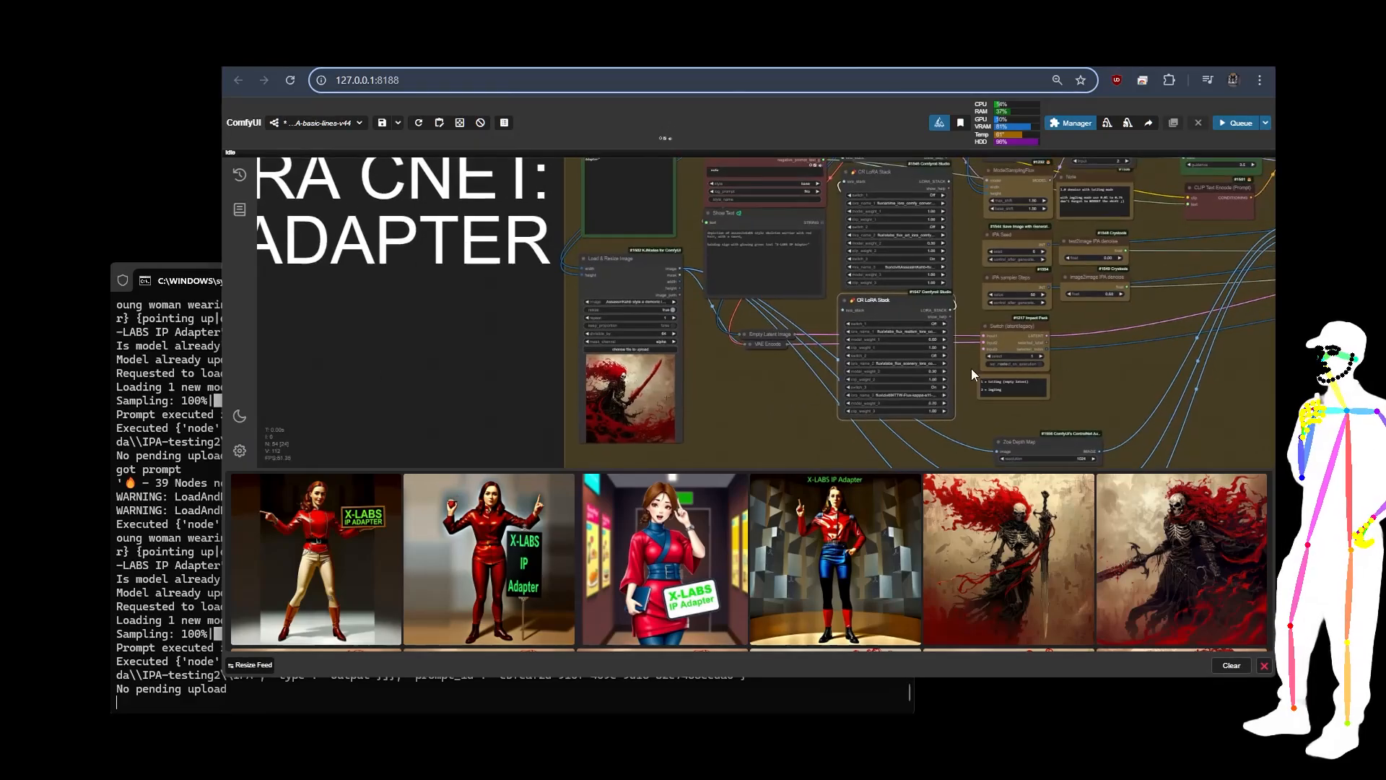
pyautogui.moveTo(1150, 365); pyautogui.dragTo(560, 404)
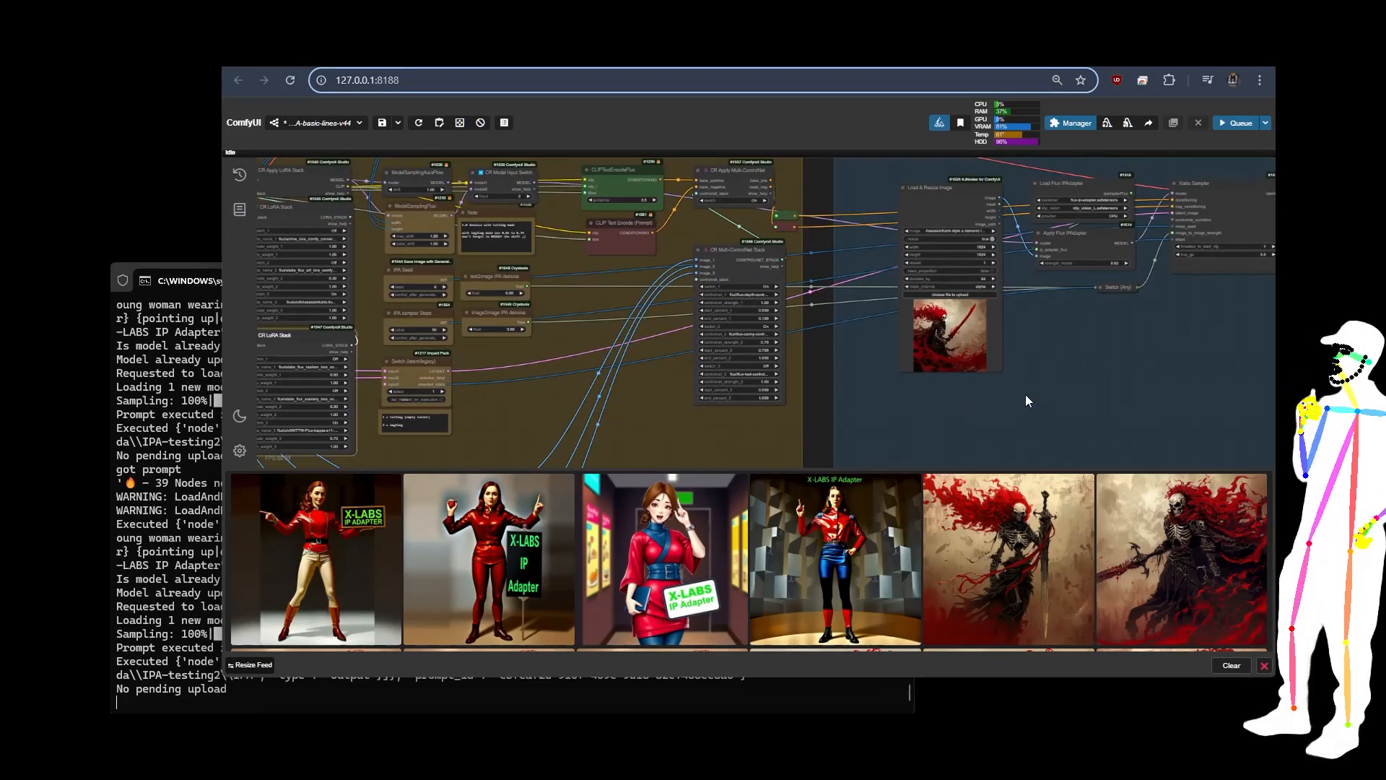
pyautogui.scroll(2, 1038, 351)
pyautogui.scroll(4, 1024, 340)
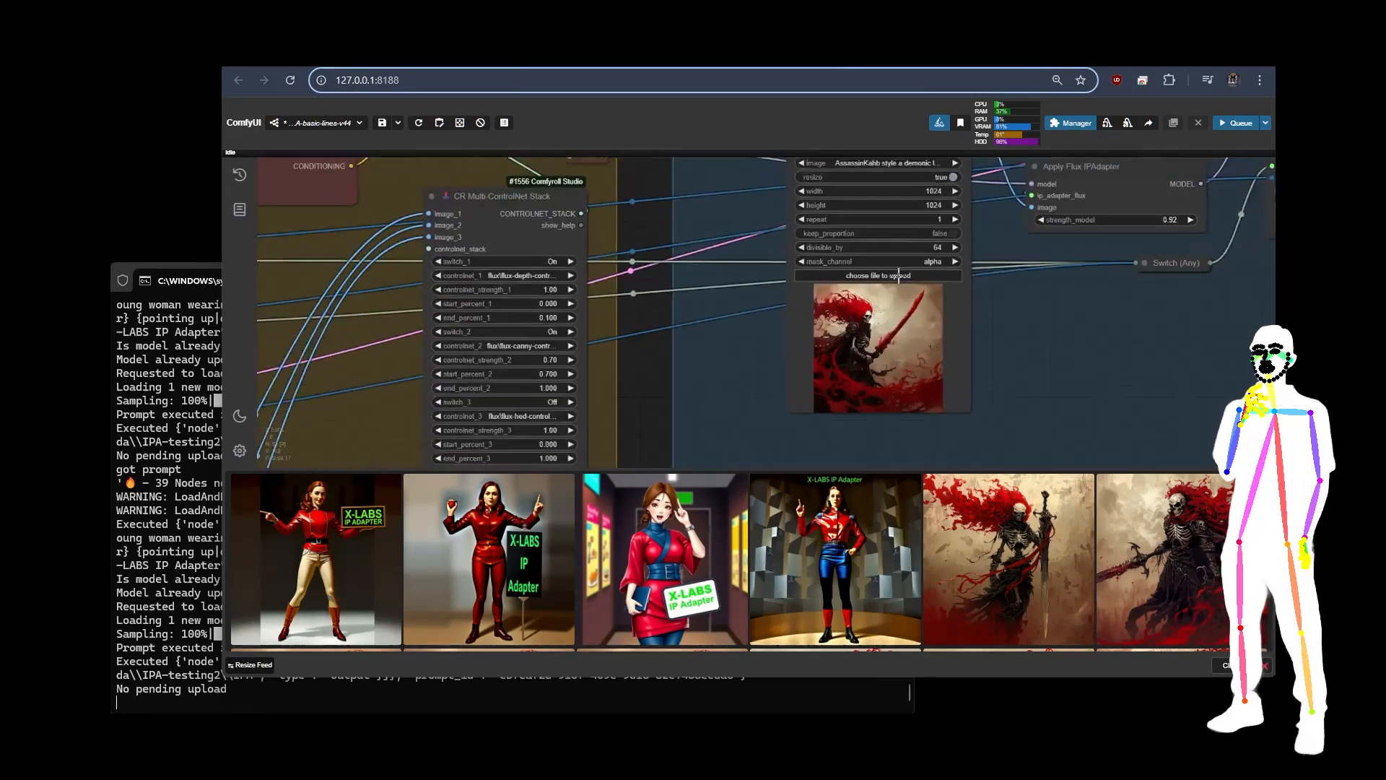
pyautogui.scroll(3, 931, 347)
pyautogui.scroll(-3, 1028, 292)
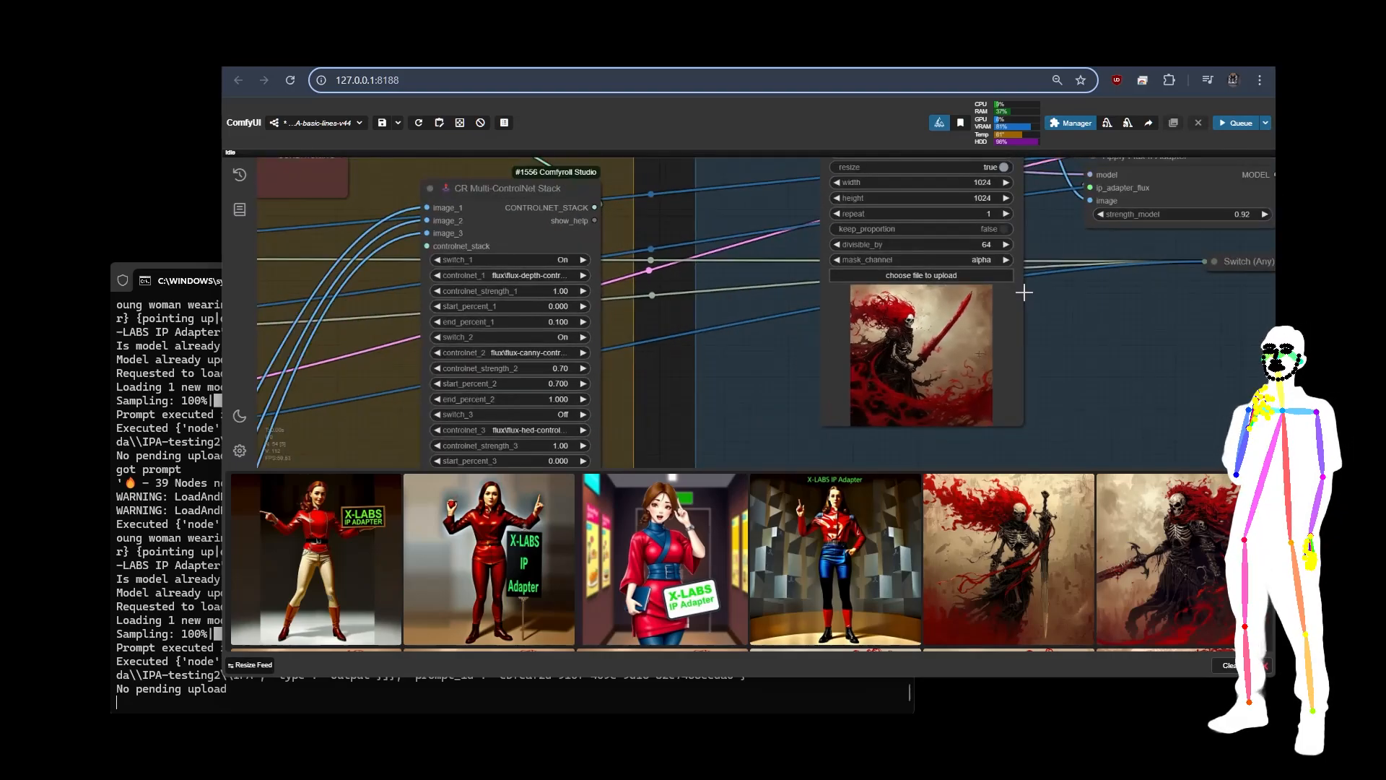
pyautogui.scroll(-1, 1099, 342)
pyautogui.moveTo(1098, 344); pyautogui.dragTo(992, 366)
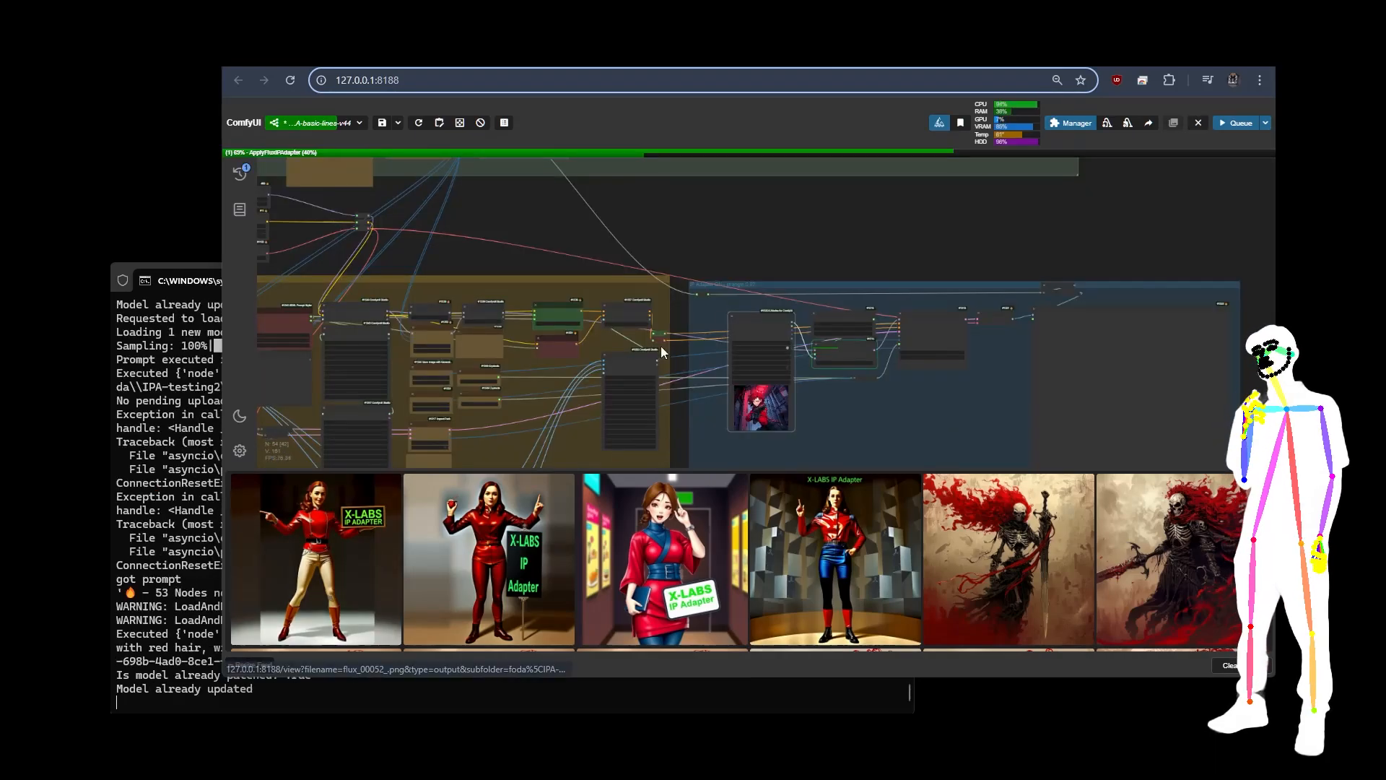
pyautogui.scroll(5, 697, 365)
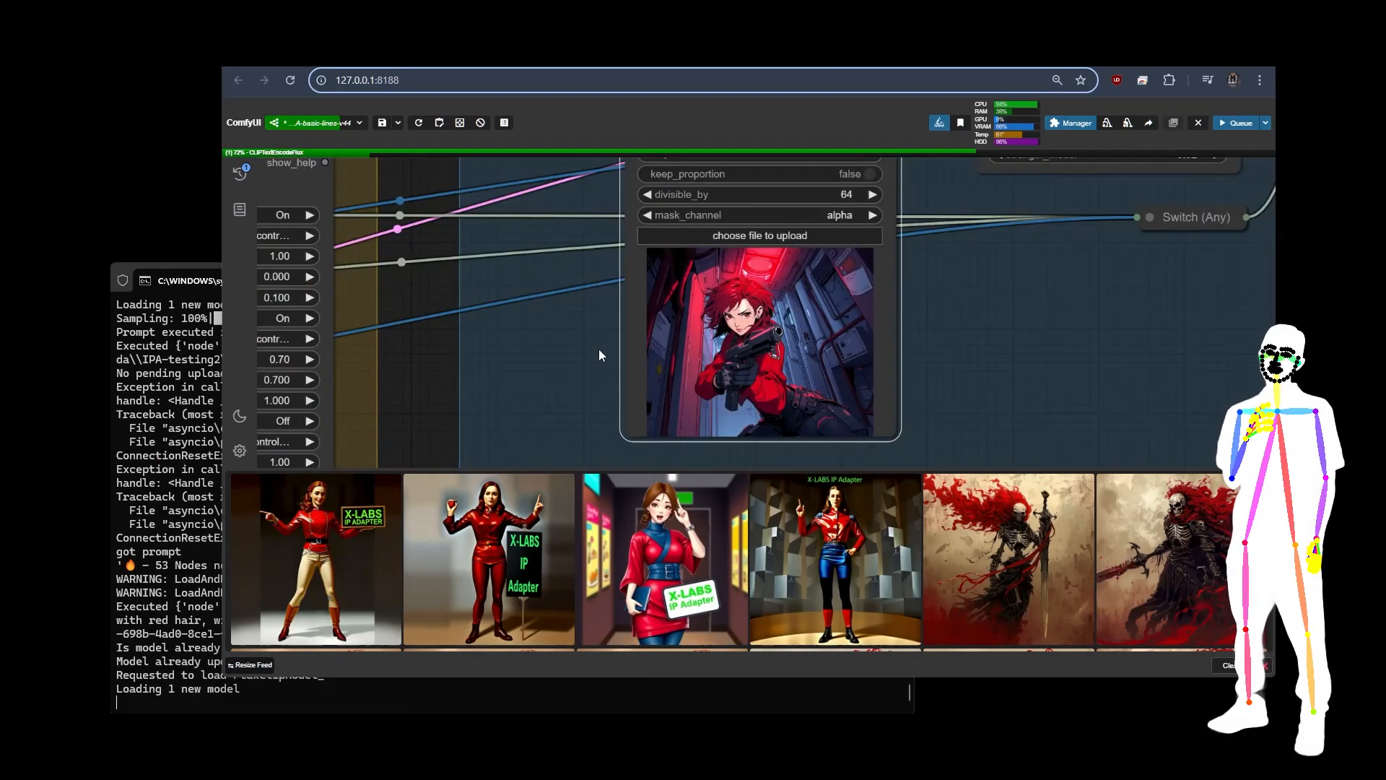
# Step: Examine the generated image and compare it with the anime reference in the IP Adapter group
pyautogui.scroll(-6, 595, 342)
pyautogui.moveTo(651, 313); pyautogui.dragTo(852, 121)
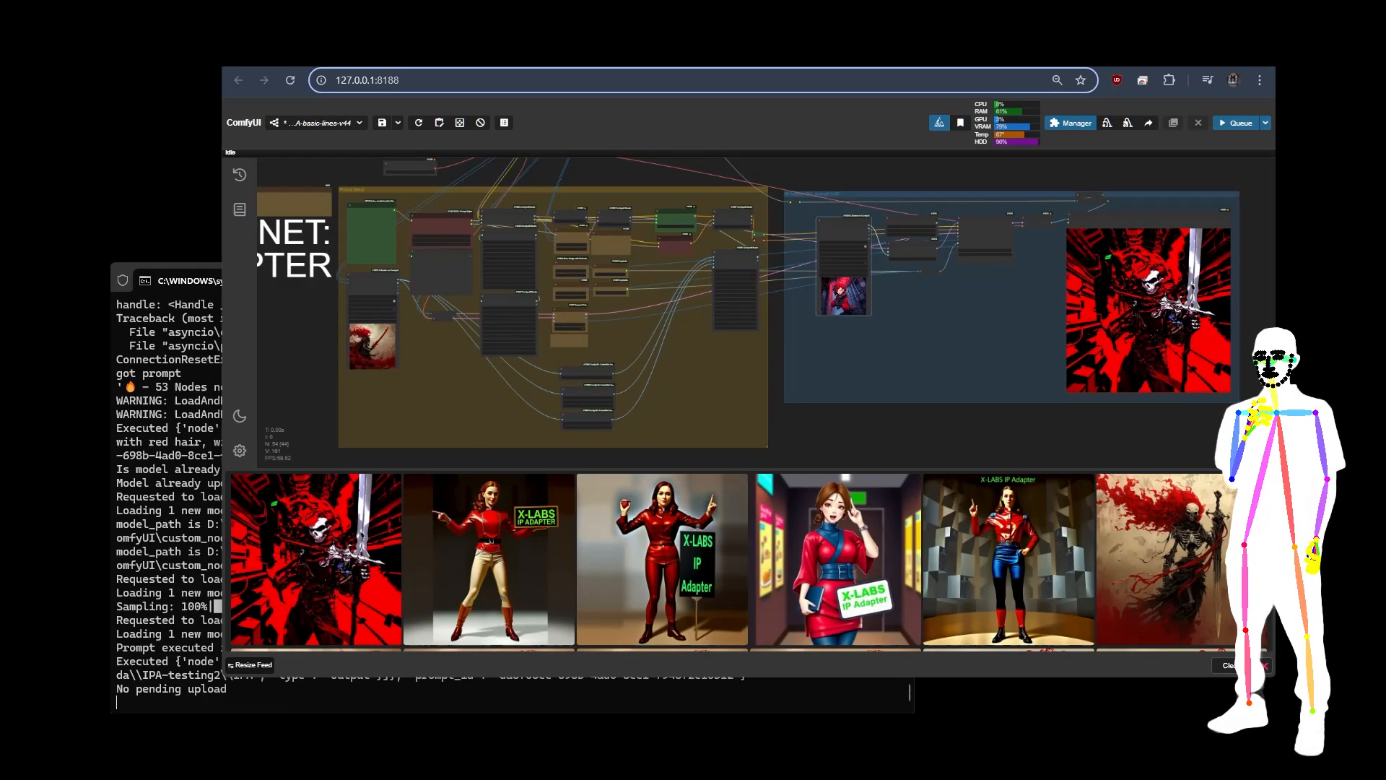
pyautogui.scroll(10, 1166, 209)
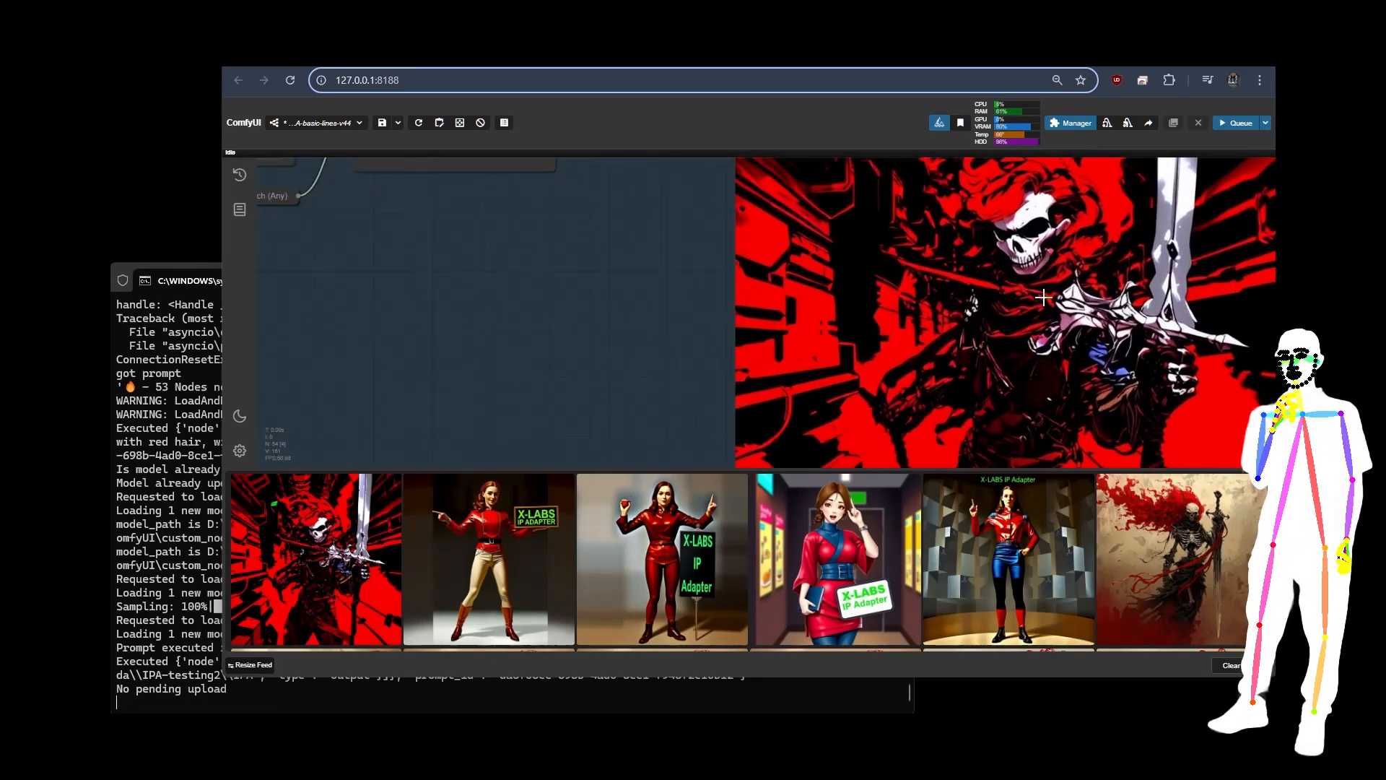
pyautogui.scroll(-10, 1040, 296)
pyautogui.scroll(6, 586, 267)
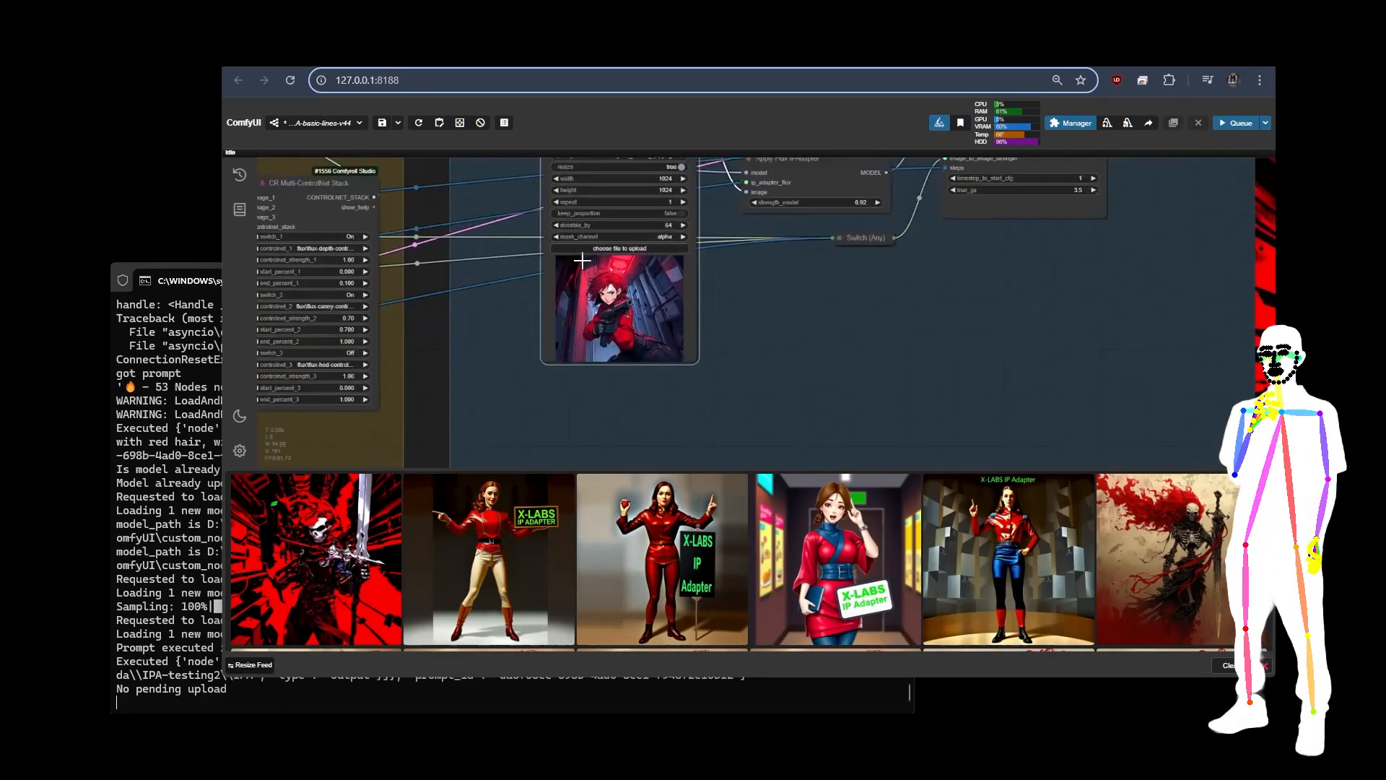
pyautogui.scroll(-8, 381, 324)
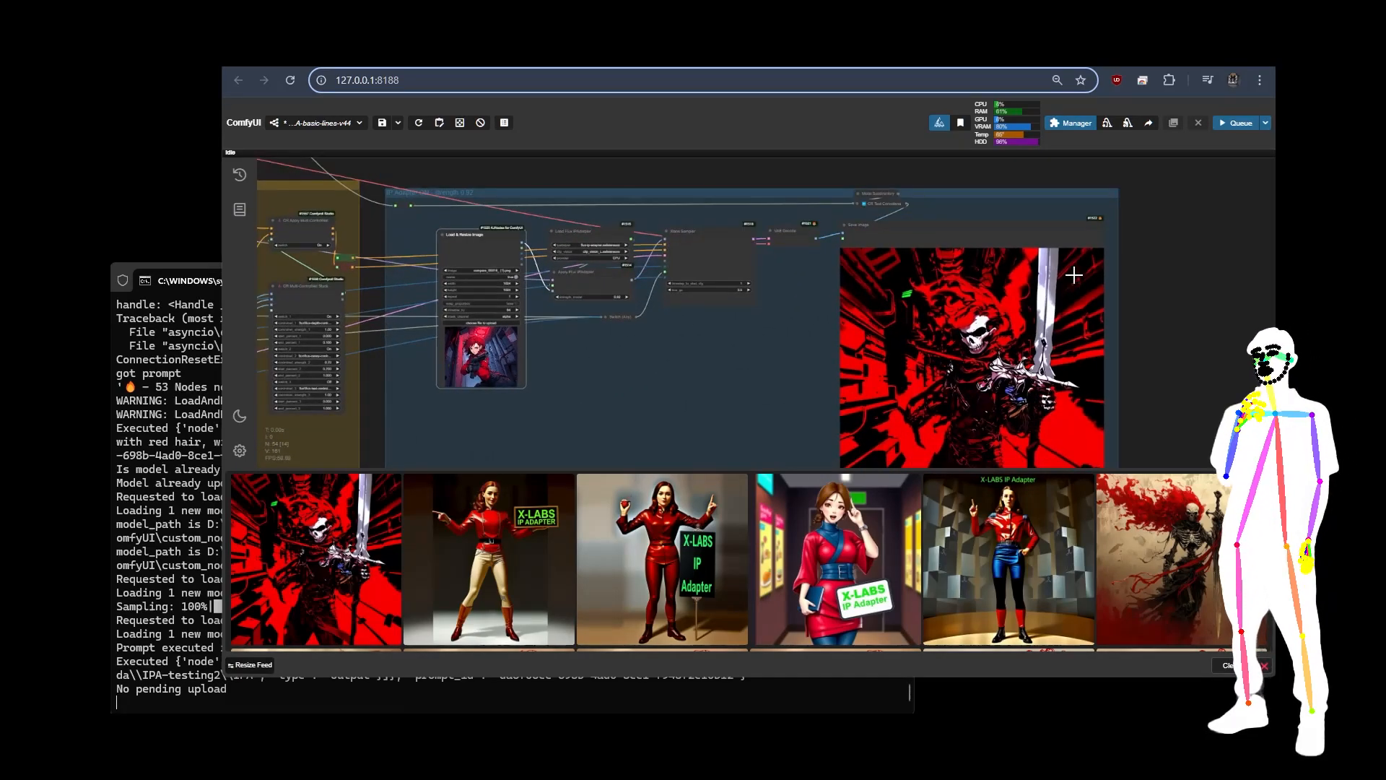
pyautogui.scroll(-10, 1155, 340)
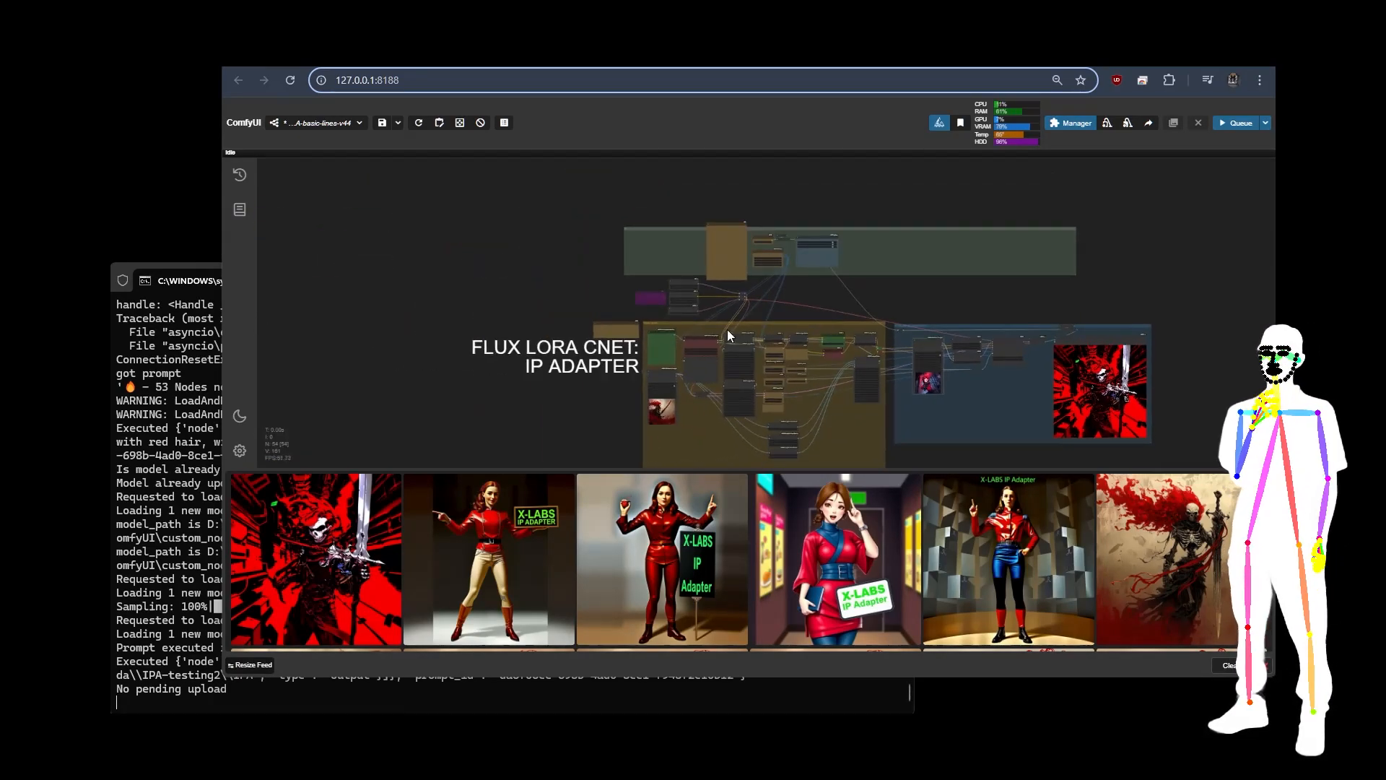
# Step: Check the Positive Pre-Prompt, load the sepia architectural picture into the IP Adapter group's Load & Resize Image node and queue the workflow
pyautogui.scroll(6, 621, 314)
pyautogui.scroll(5, 627, 311)
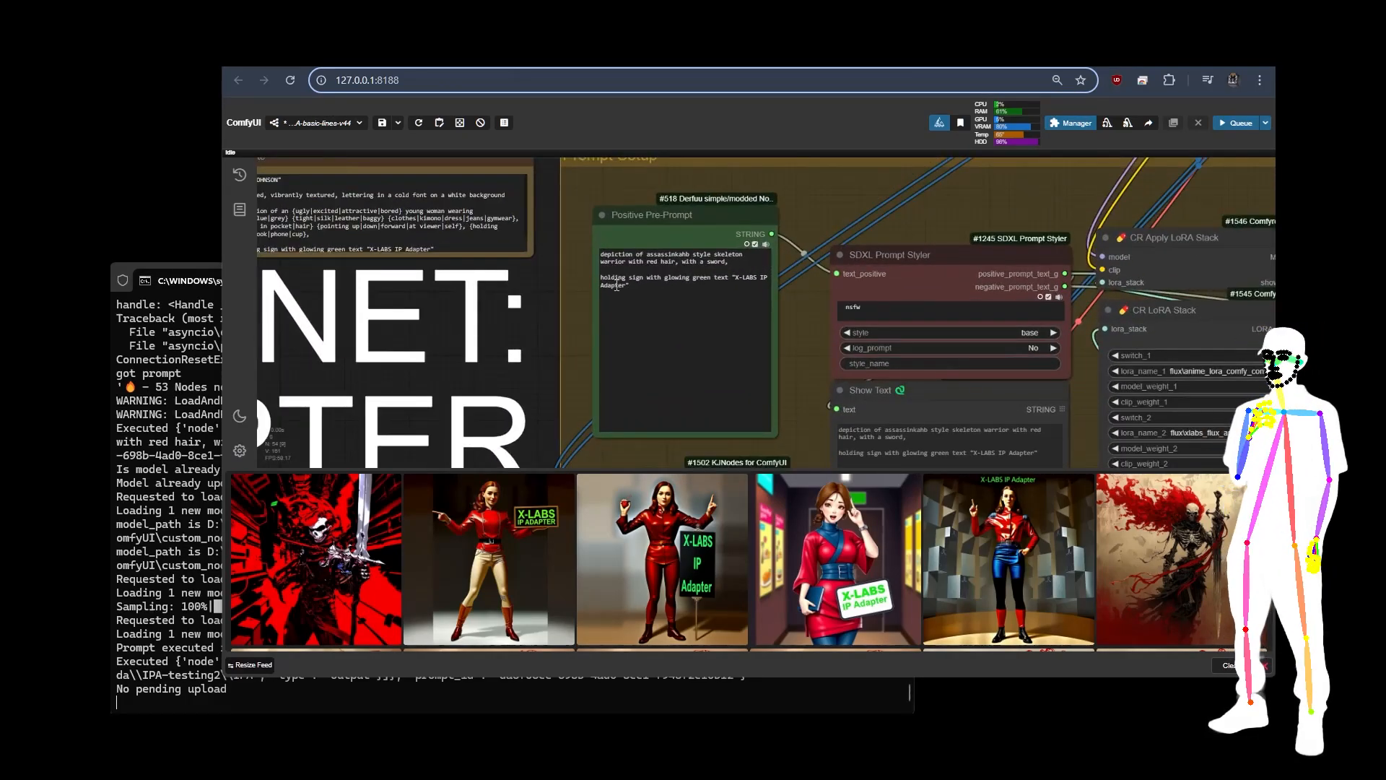
pyautogui.scroll(-5, 572, 208)
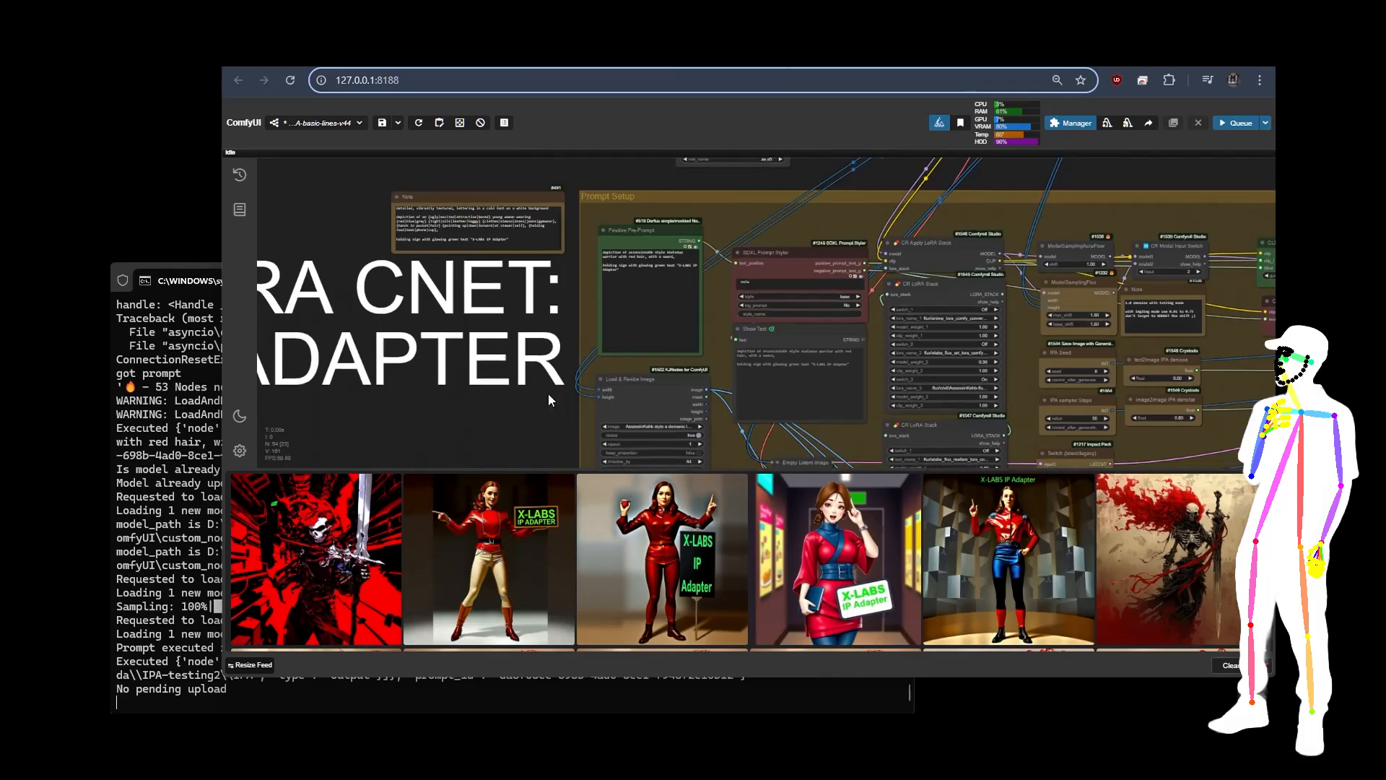
pyautogui.scroll(-3, 550, 287)
pyautogui.scroll(-3, 479, 345)
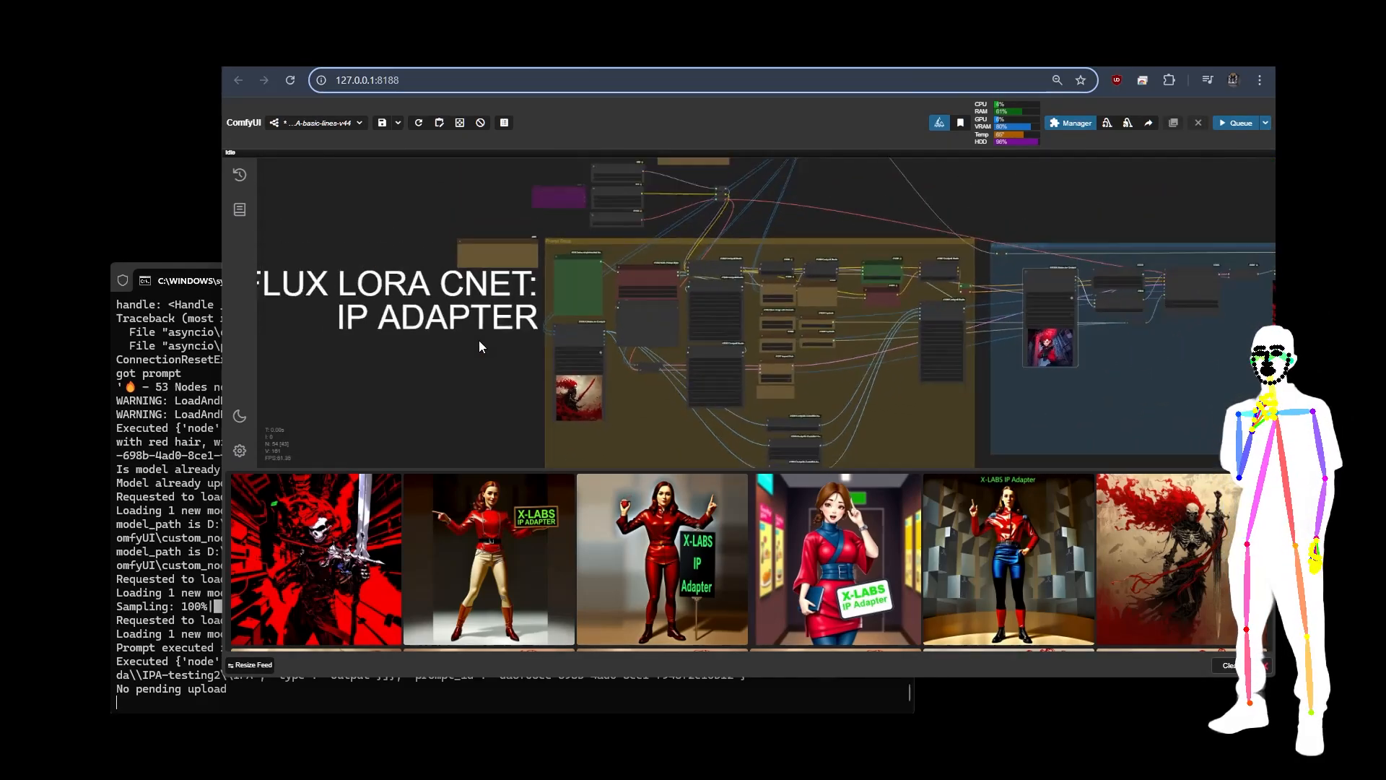
pyautogui.scroll(-3, 498, 340)
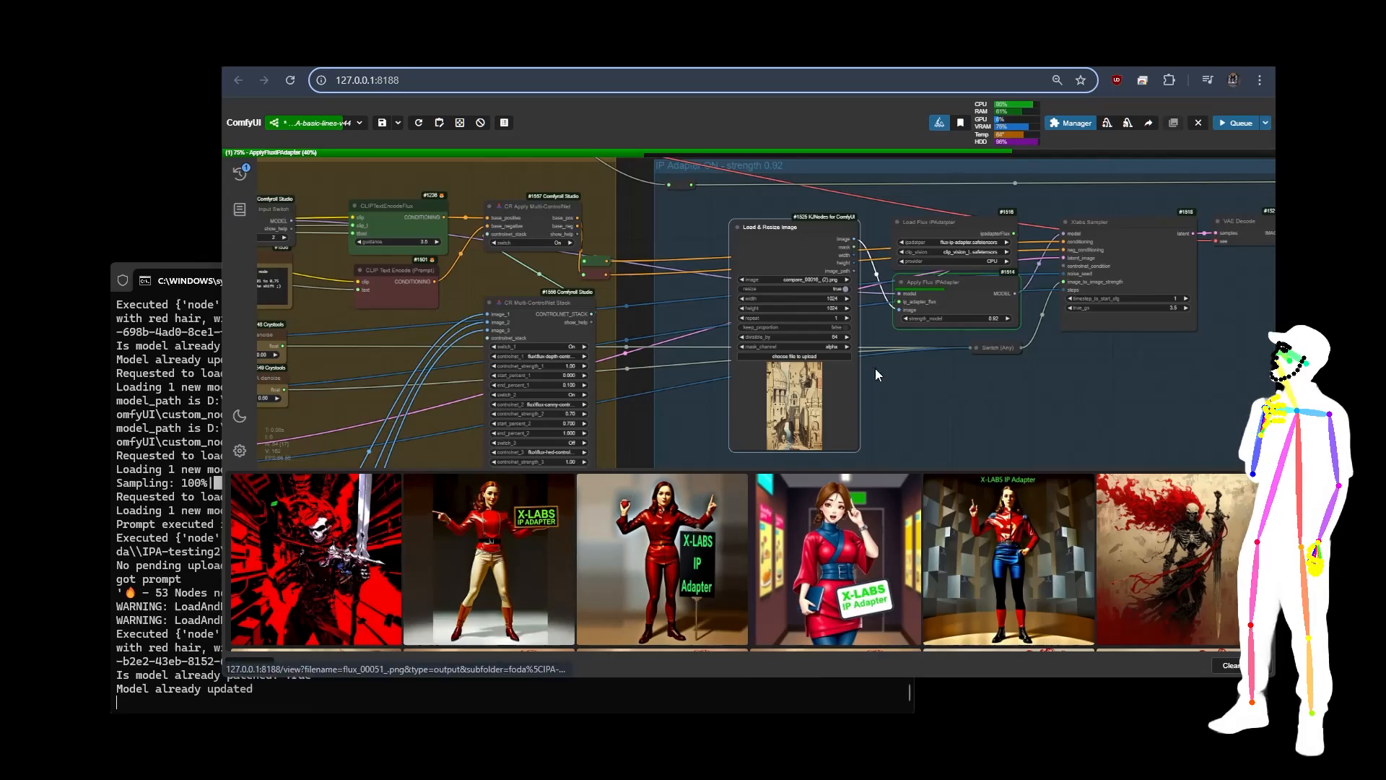
# Step: Examine the new generated image beside the sepia architectural reference in the IP Adapter group
pyautogui.scroll(10, 793, 418)
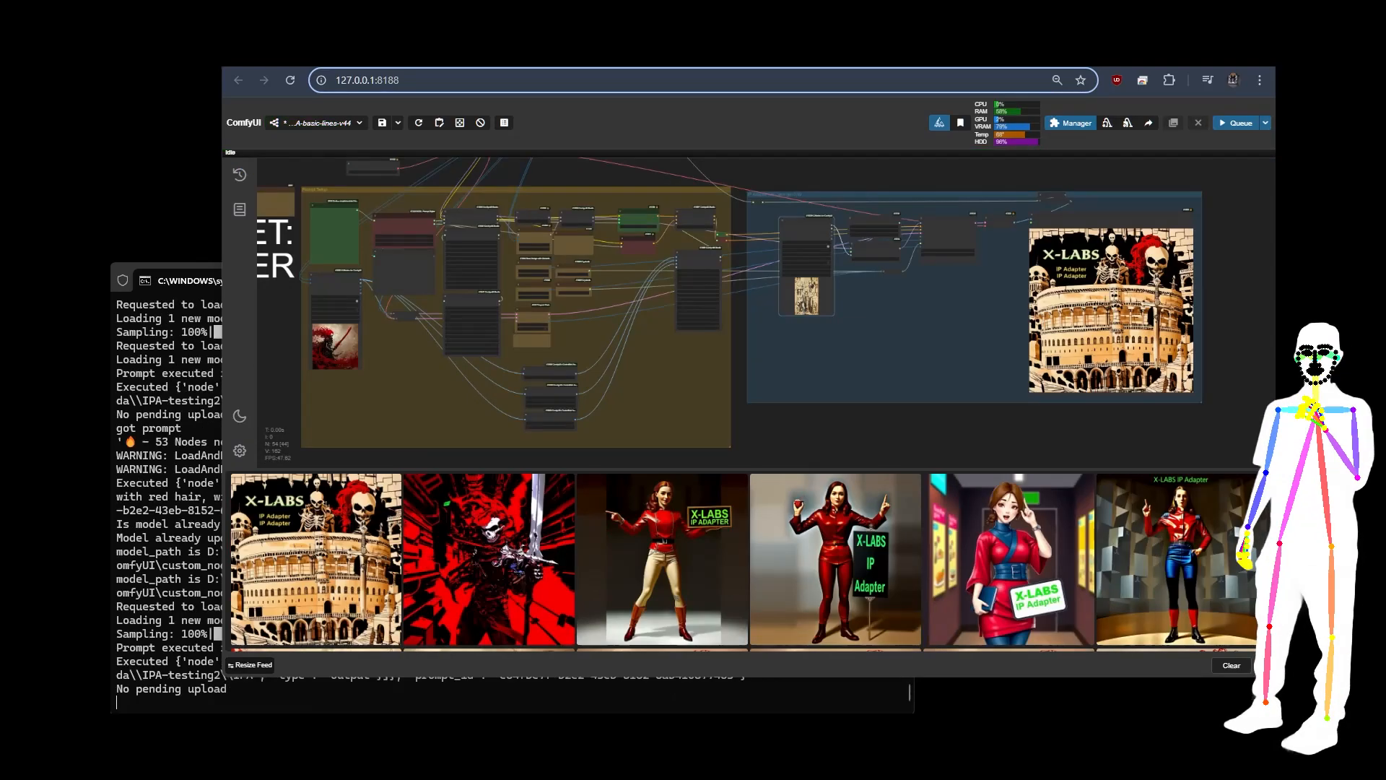
pyautogui.scroll(1, 811, 264)
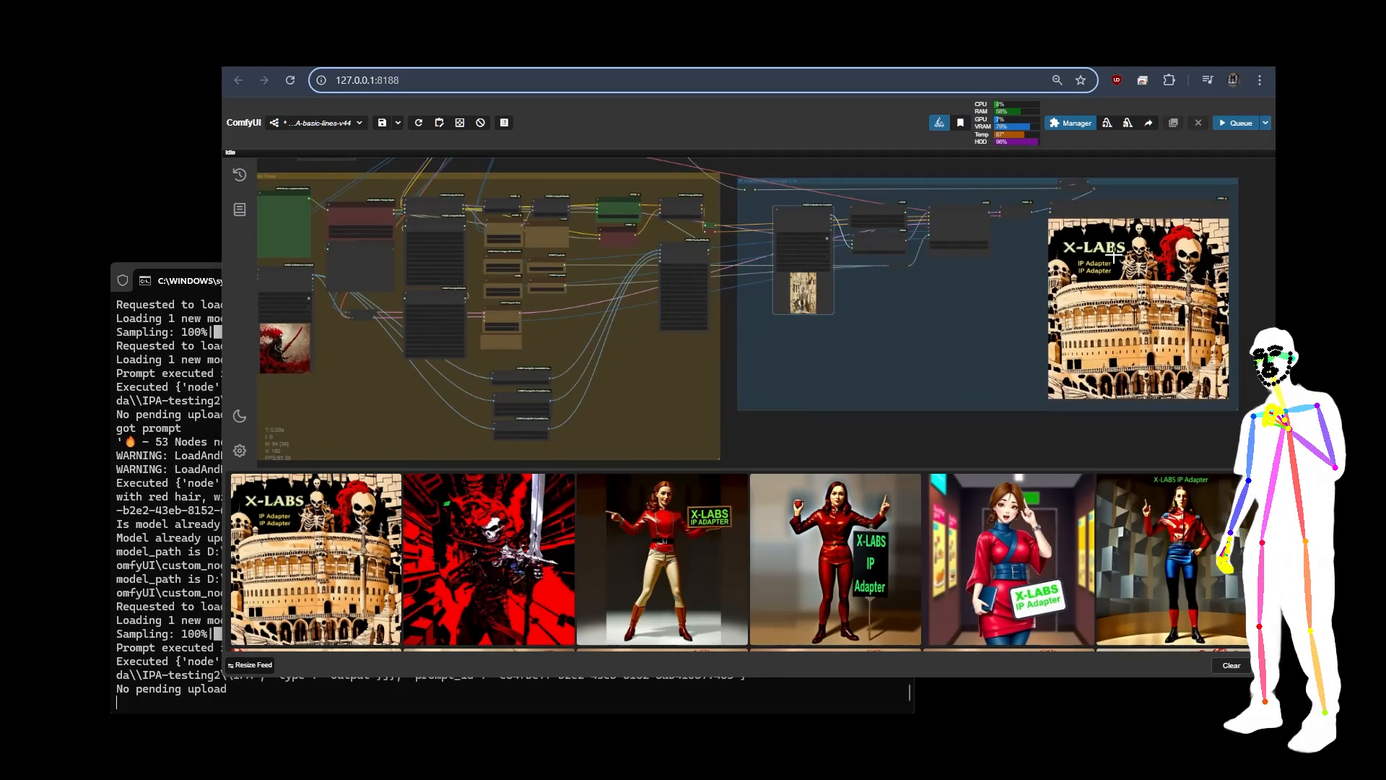
pyautogui.scroll(7, 1204, 228)
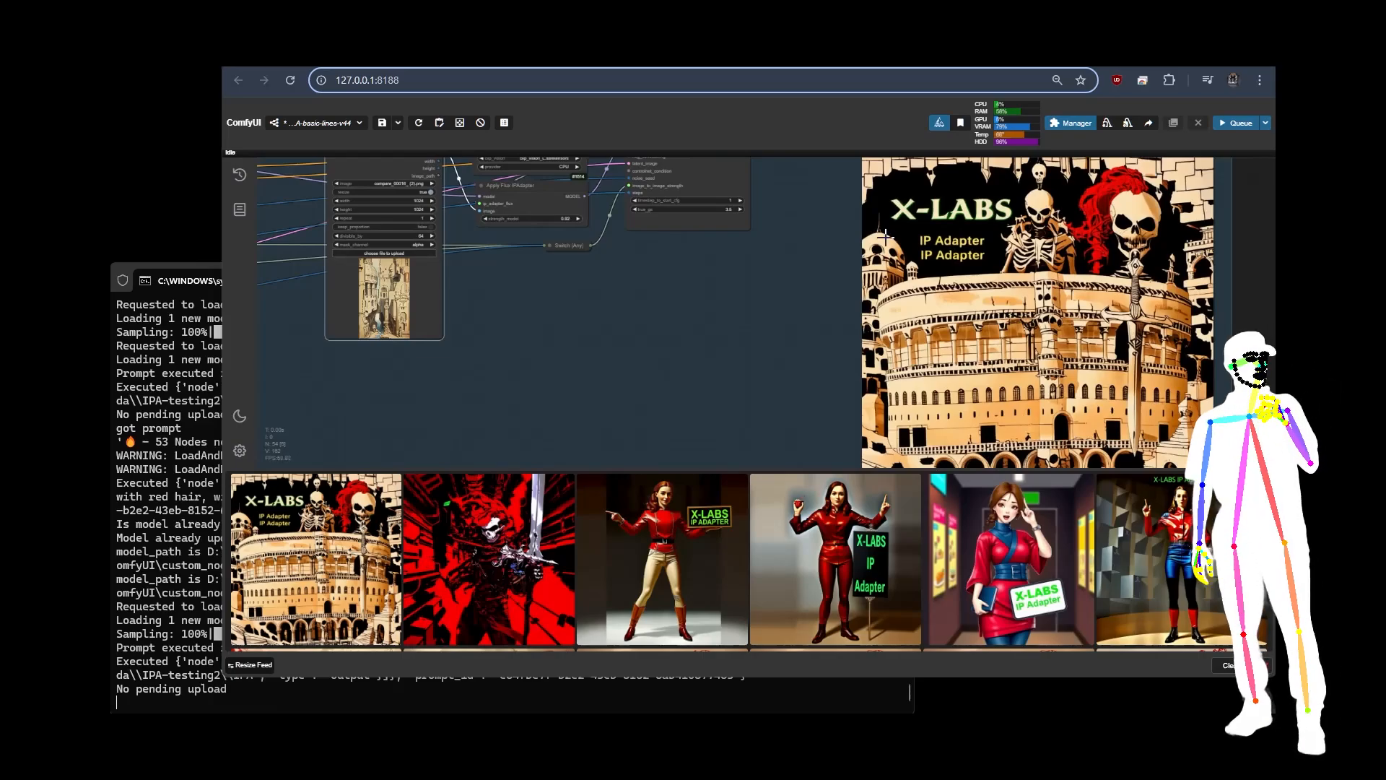
pyautogui.scroll(-6, 1150, 254)
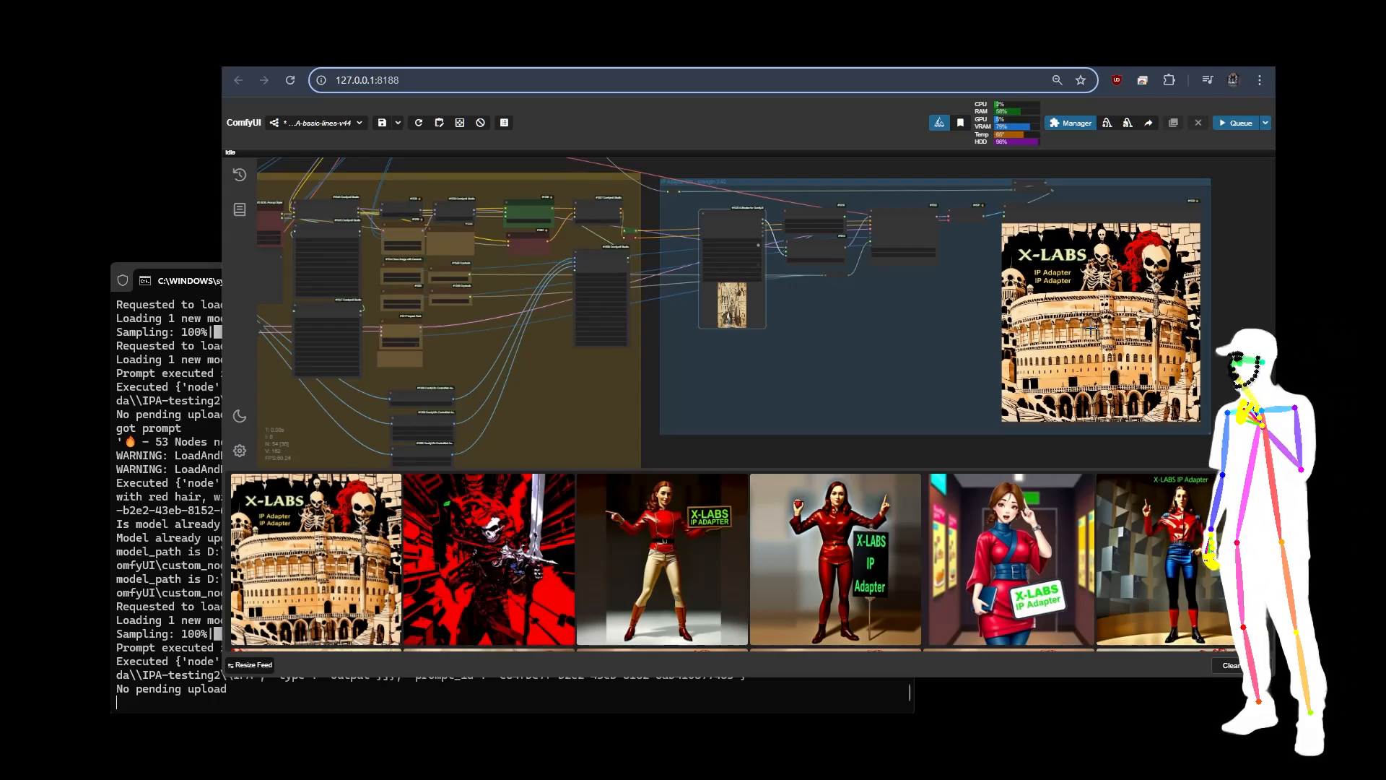
# Step: Load the plague doctor picture into the IP Adapter image node and the woman in a green dress into the Prompt Setup image node
pyautogui.scroll(-3, 1093, 310)
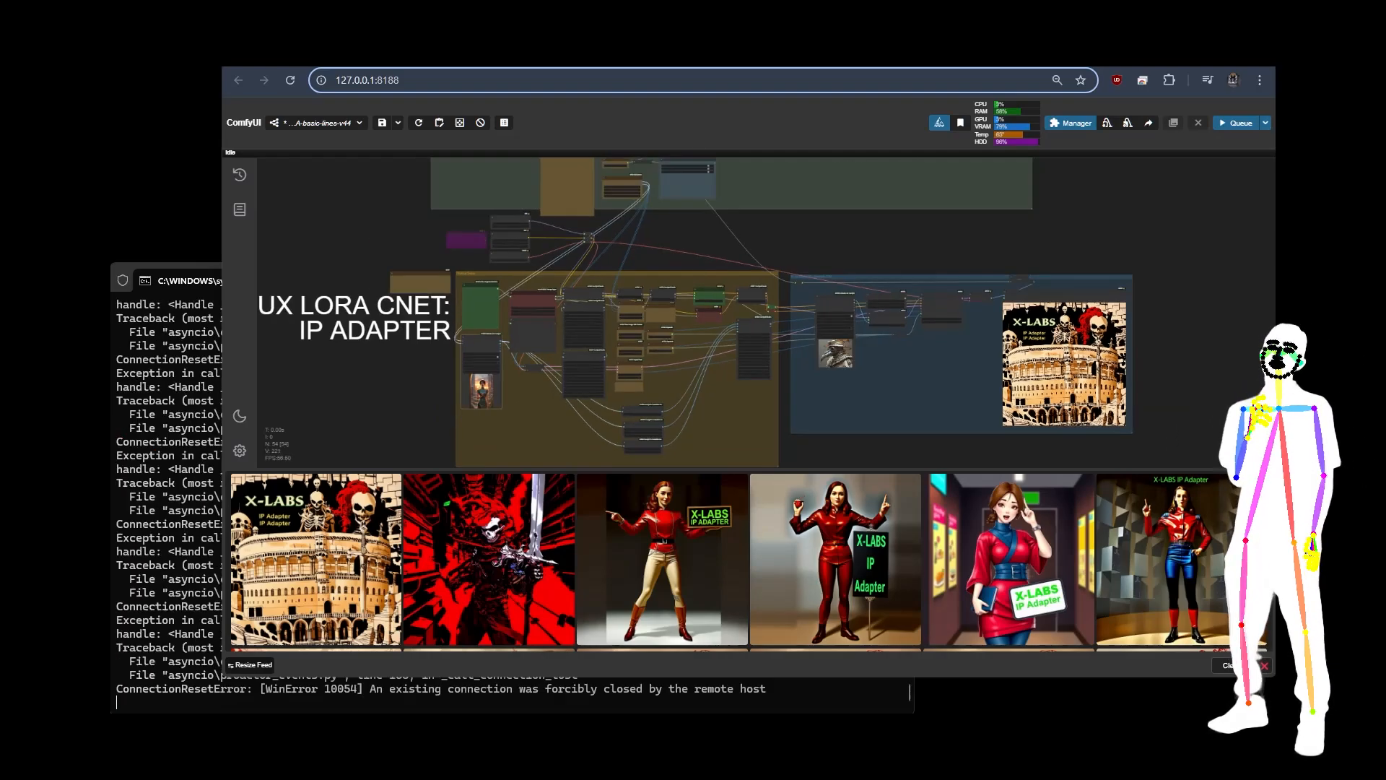
pyautogui.scroll(6, 863, 334)
pyautogui.scroll(10, 787, 340)
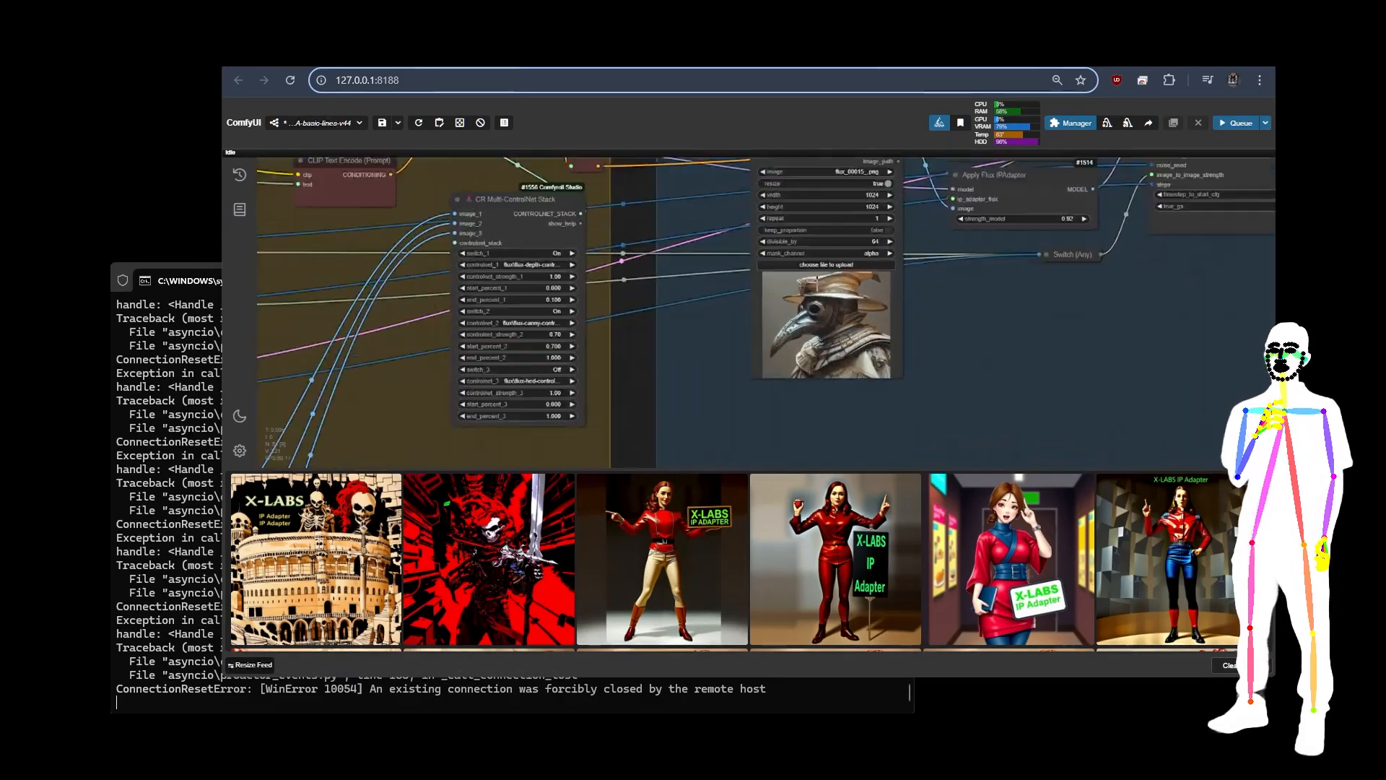
pyautogui.scroll(-14, 1007, 297)
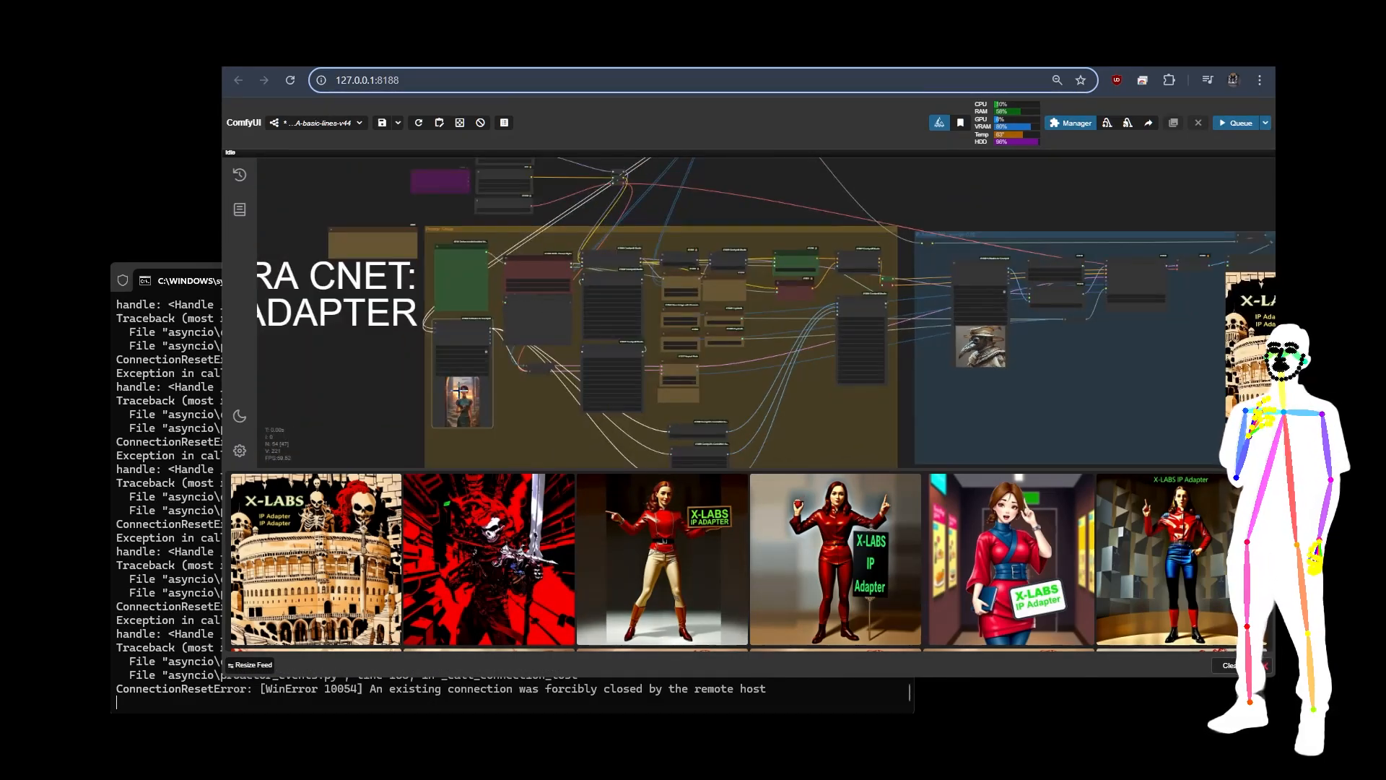
pyautogui.scroll(10, 408, 387)
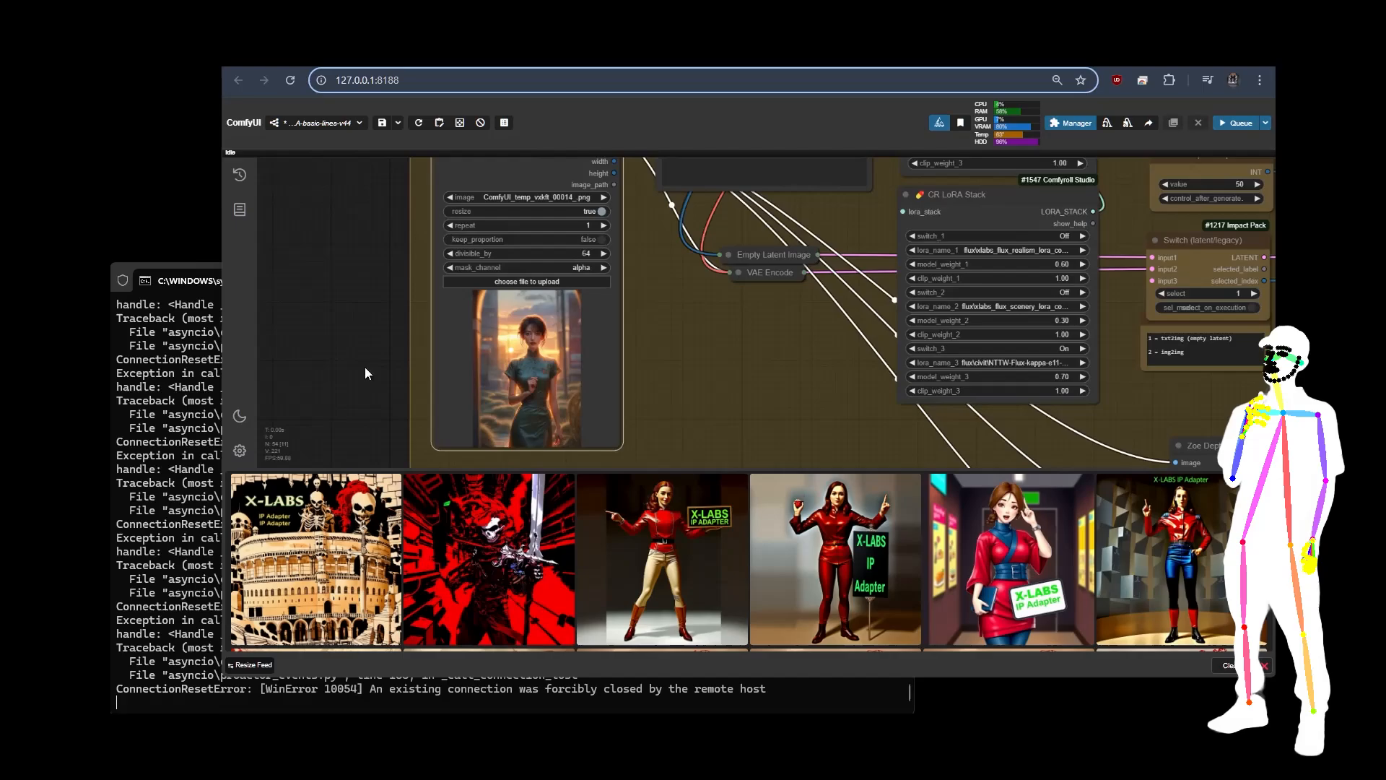
# Step: Set the Switch (latent/legacy) select value to 2 for img2img and check the image2image IPA denoise
pyautogui.scroll(-4, 369, 390)
pyautogui.moveTo(369, 296); pyautogui.dragTo(374, 337)
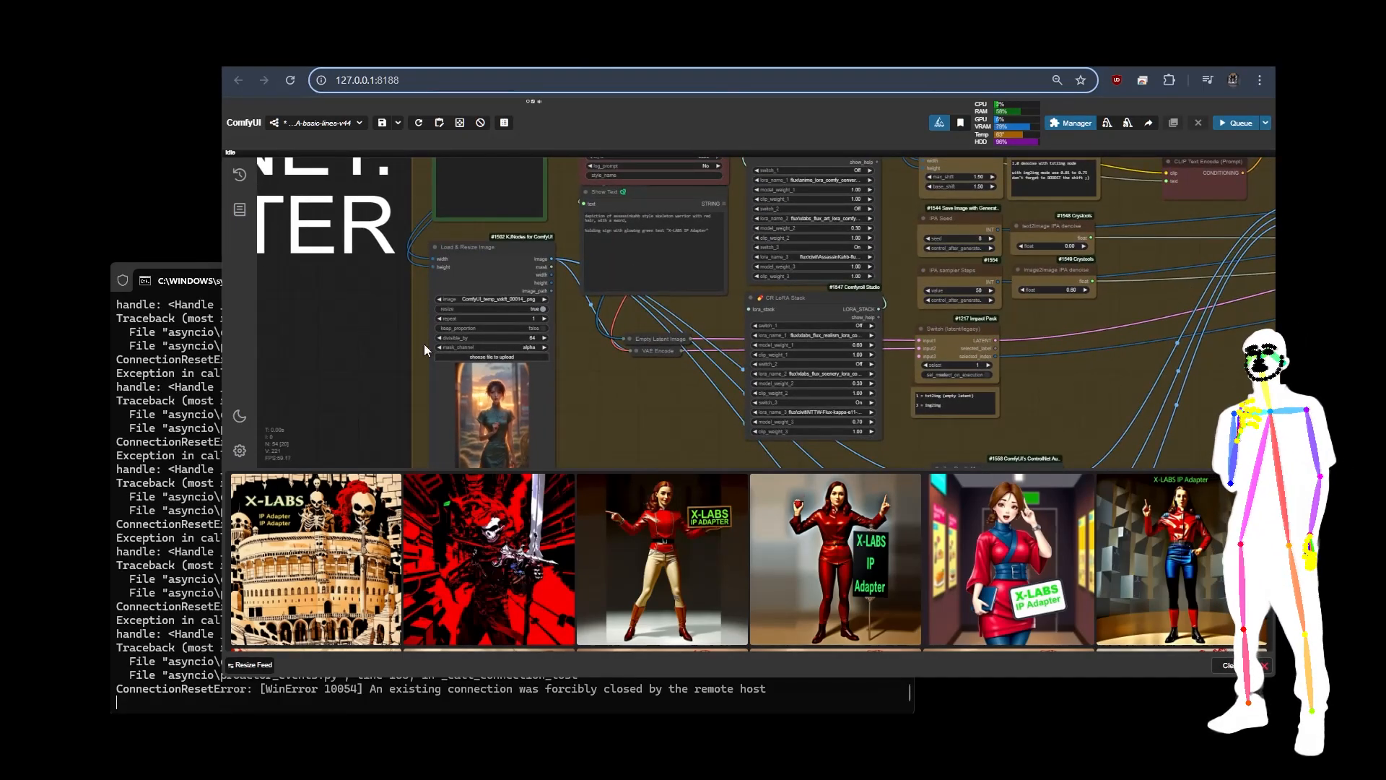
pyautogui.click(983, 364)
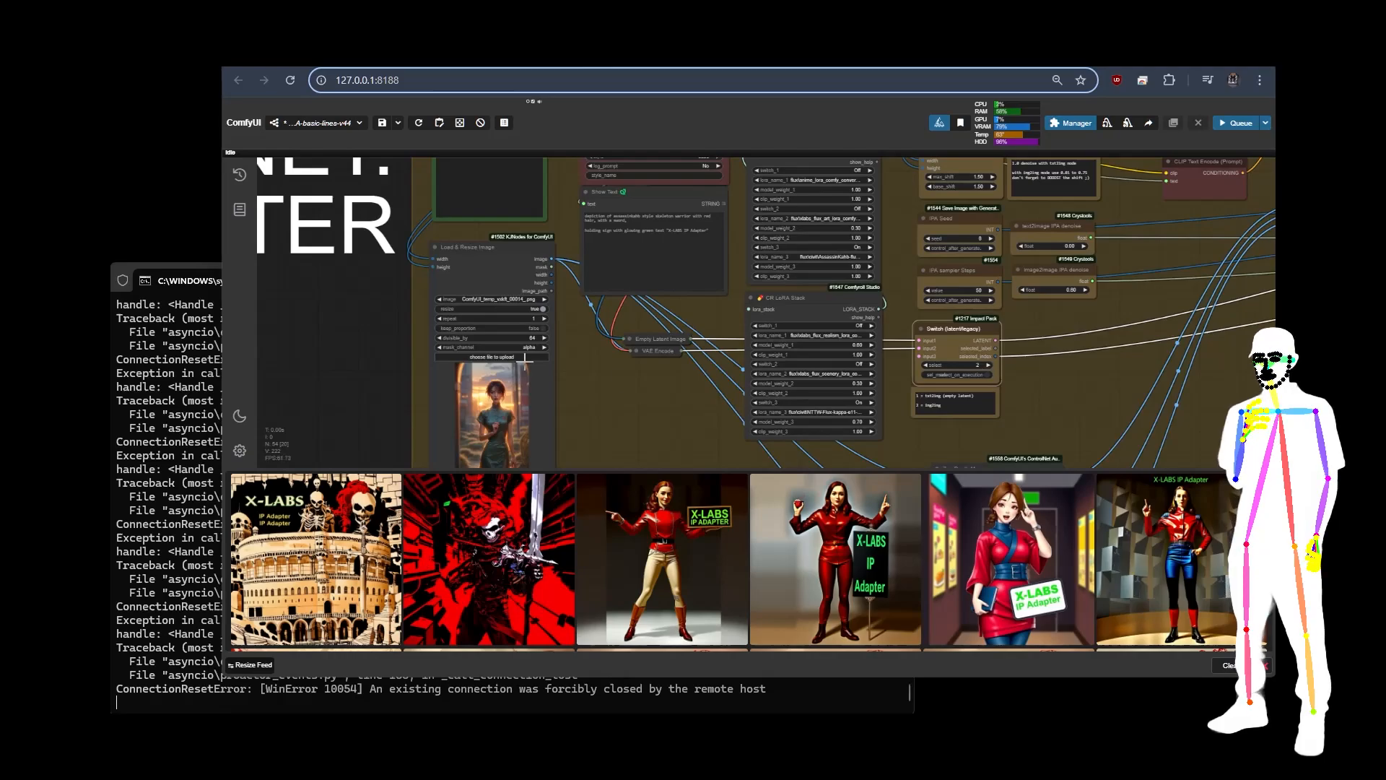
pyautogui.scroll(5, 1041, 312)
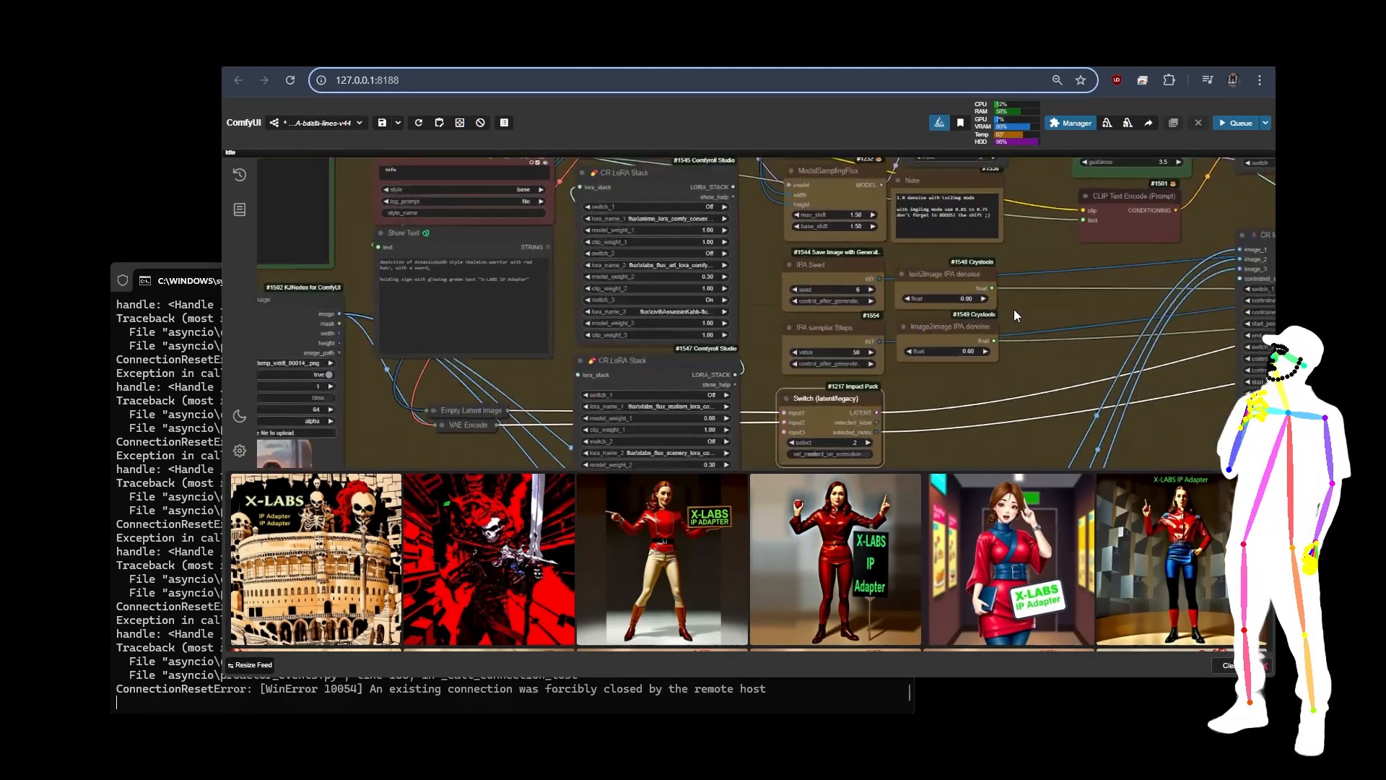
pyautogui.scroll(-5, 815, 413)
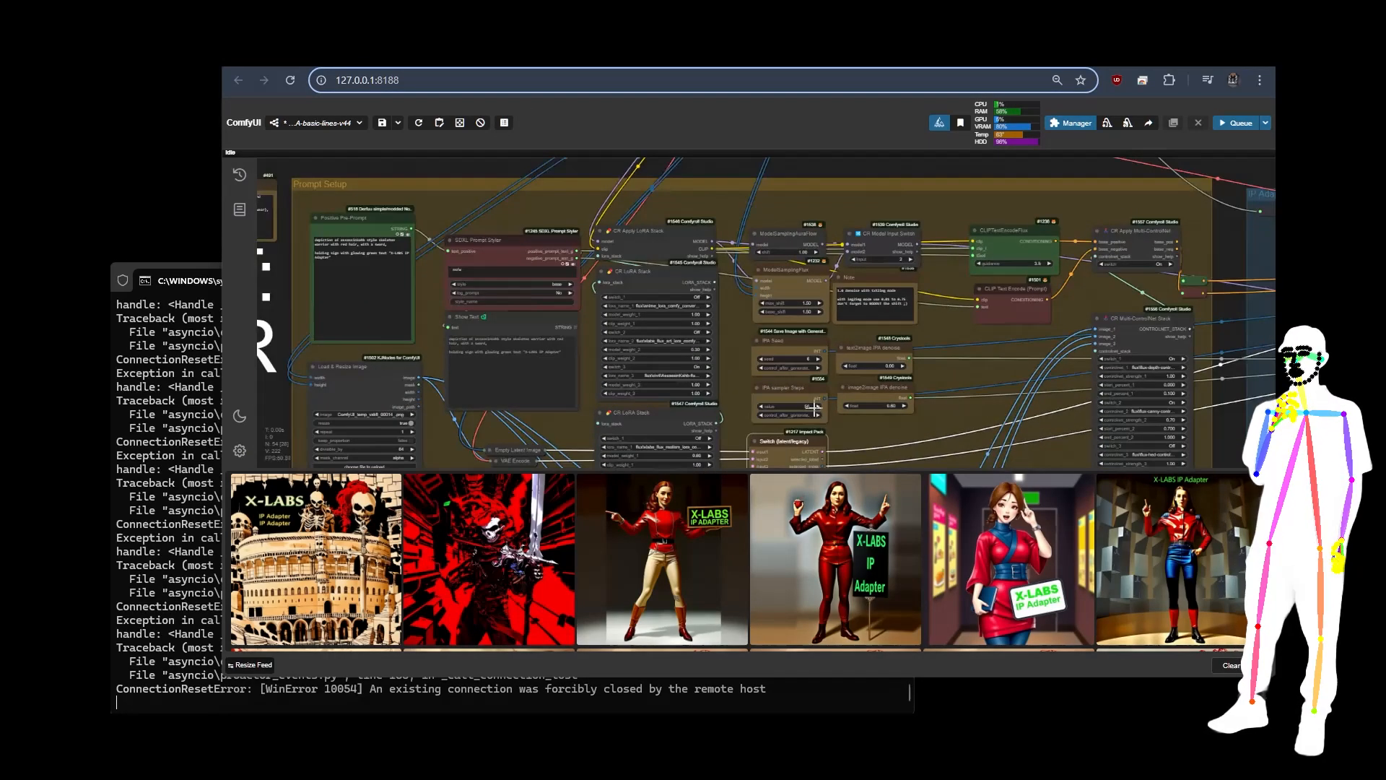
pyautogui.scroll(5, 643, 317)
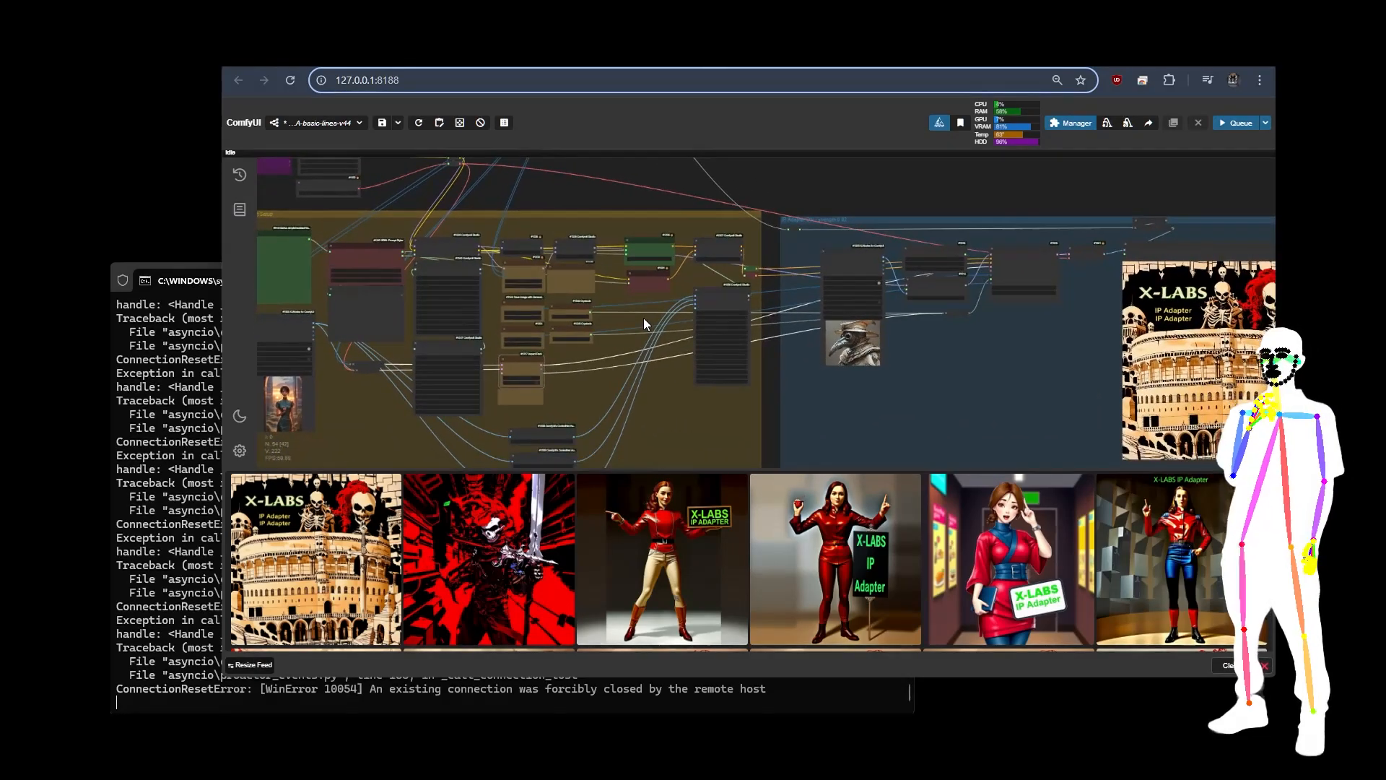
# Step: Check the LoRA, denoise and ControlNet settings in the Prompt Setup group and queue the img2img workflow
pyautogui.scroll(3, 419, 210)
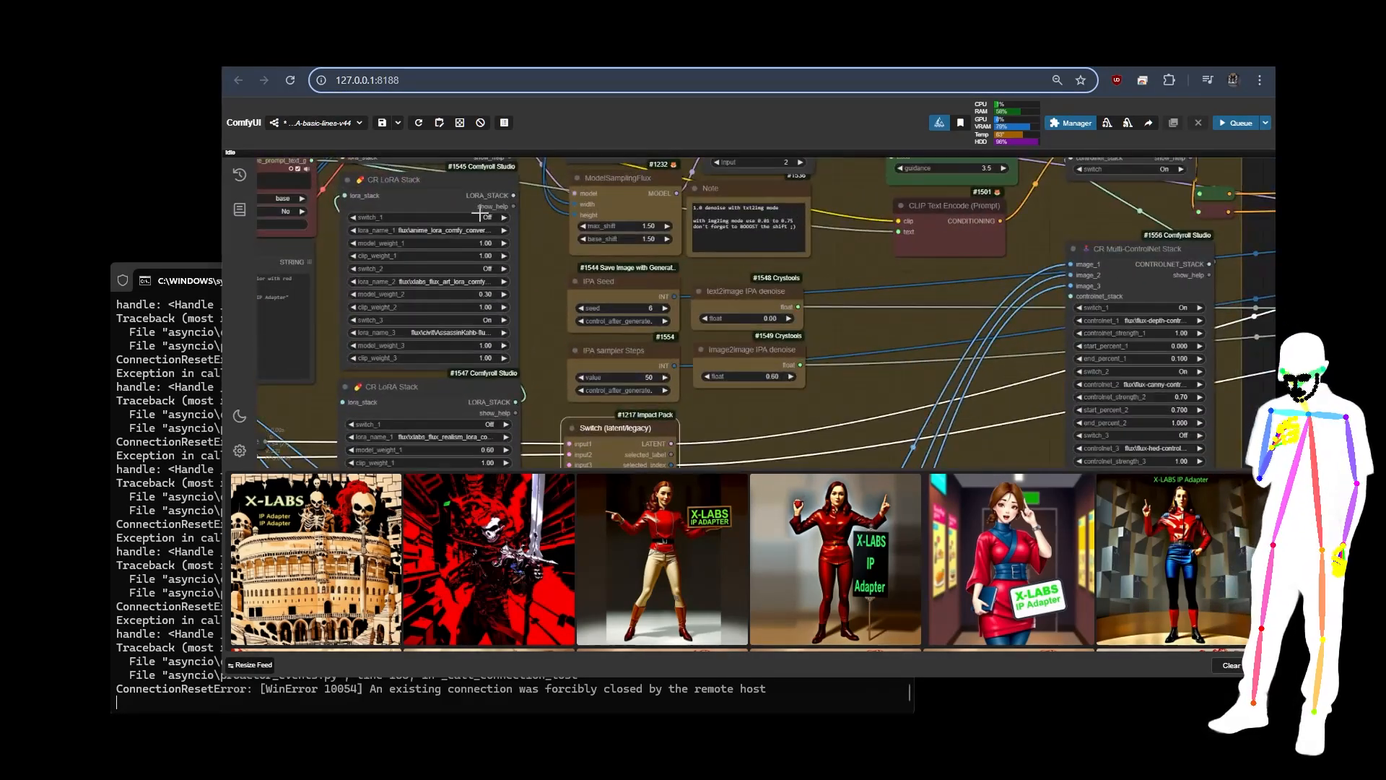
pyautogui.scroll(-5, 532, 215)
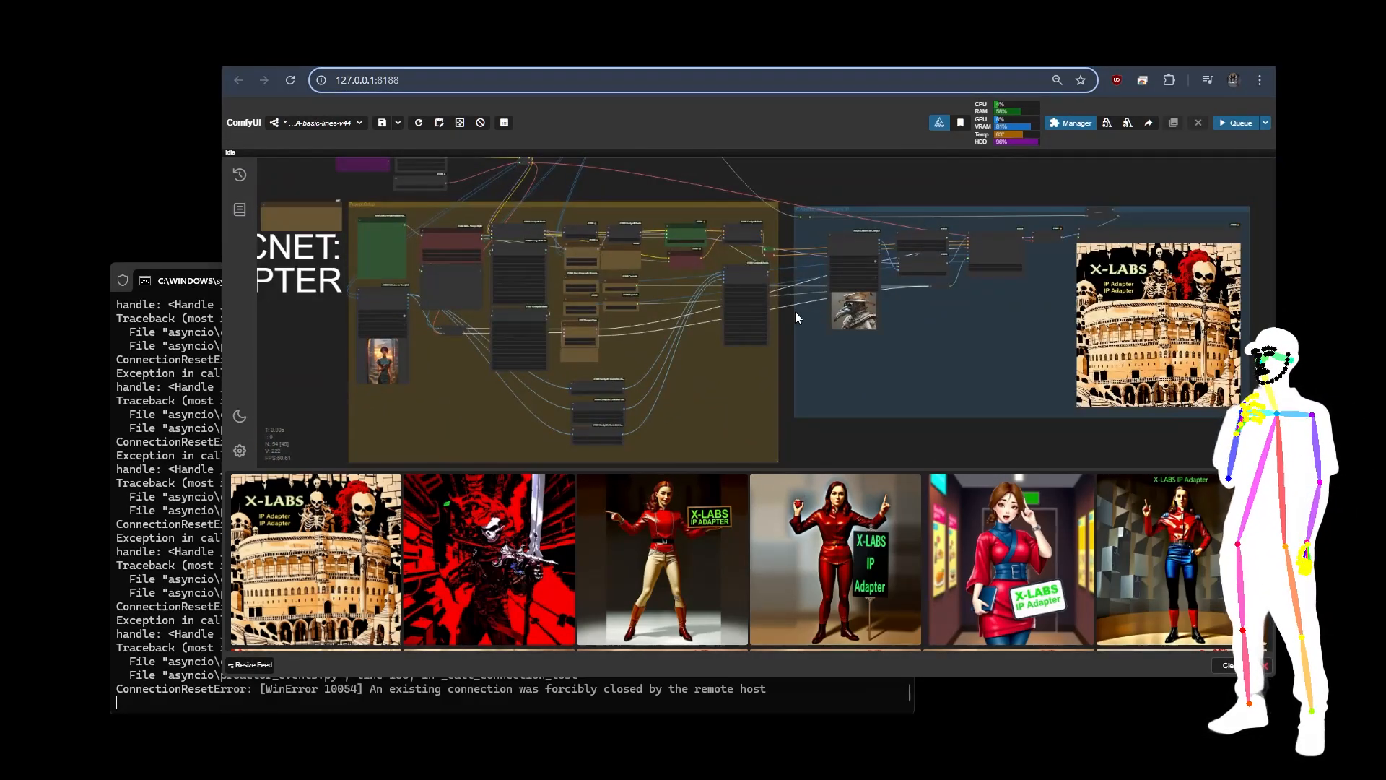
pyautogui.scroll(5, 543, 227)
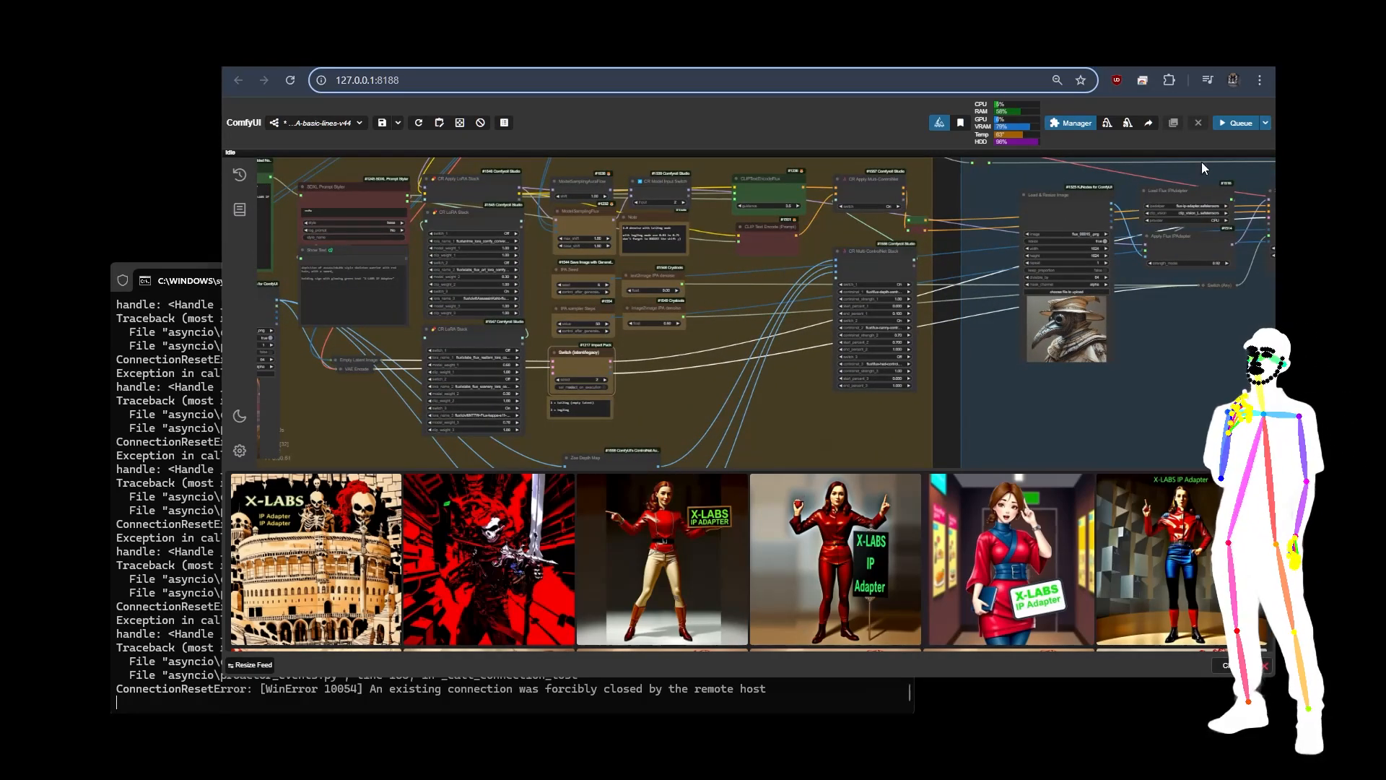
pyautogui.click(1226, 125)
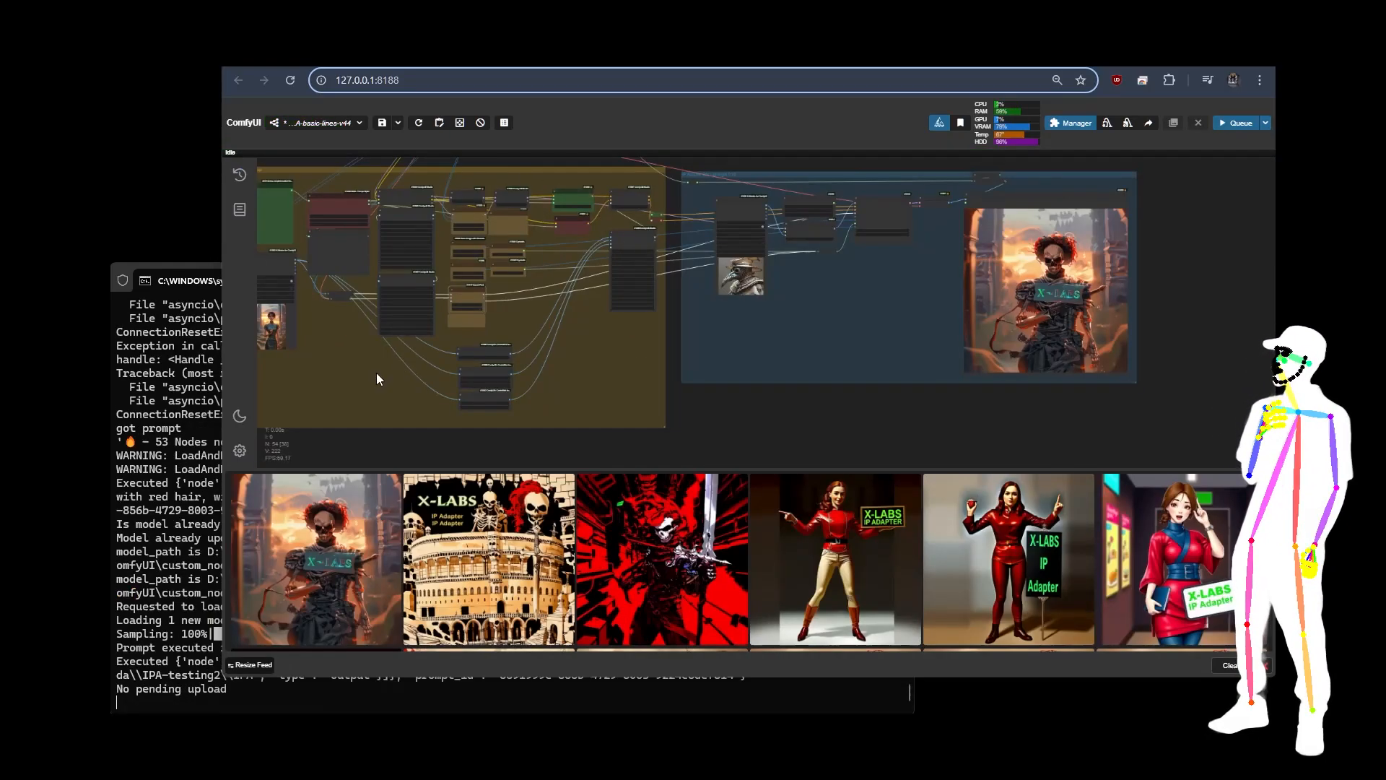
# Step: Review the inputs behind the new image: the img2img source picture, the Positive Pre-Prompt, both CR LoRA Stack nodes and the latent switch
pyautogui.moveTo(391, 377); pyautogui.dragTo(670, 413)
pyautogui.scroll(12, 478, 325)
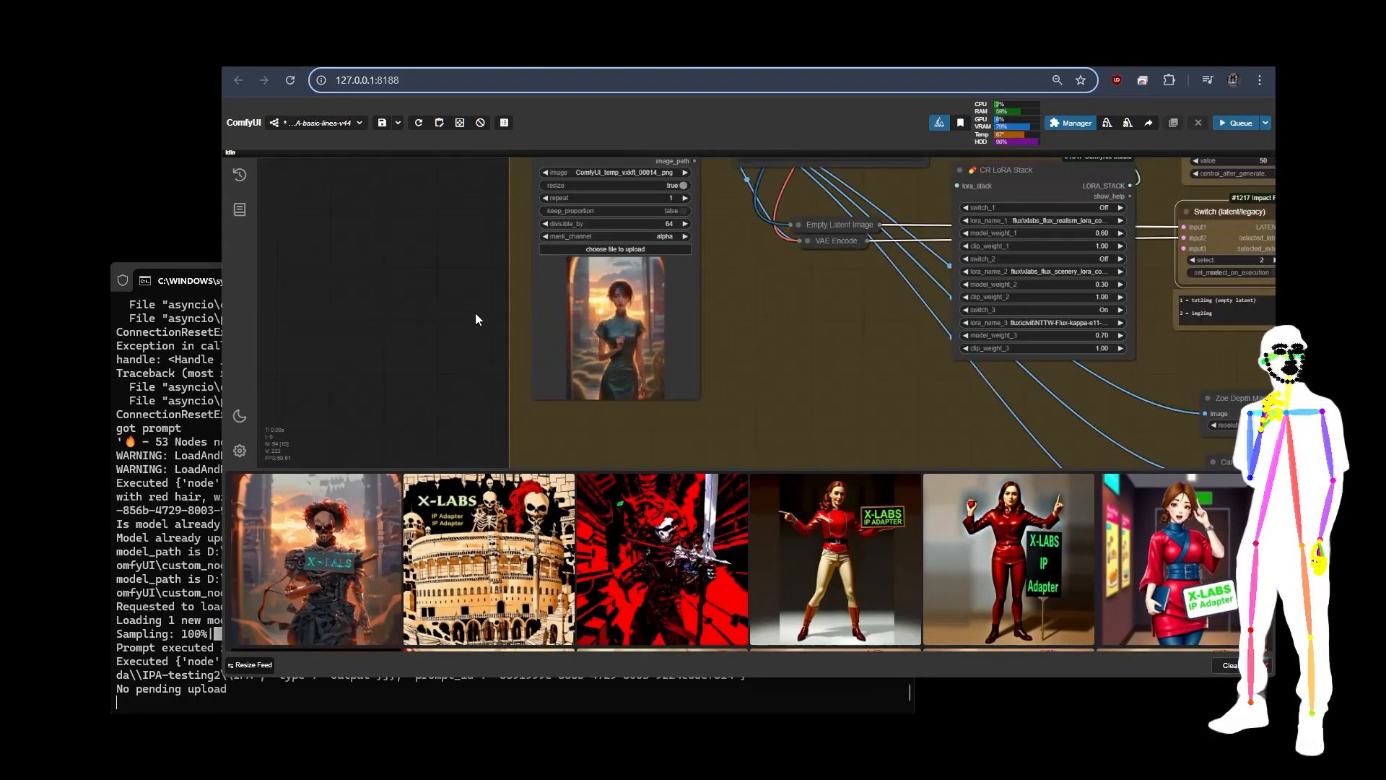
pyautogui.moveTo(790, 313); pyautogui.dragTo(738, 628)
pyautogui.scroll(9, 501, 249)
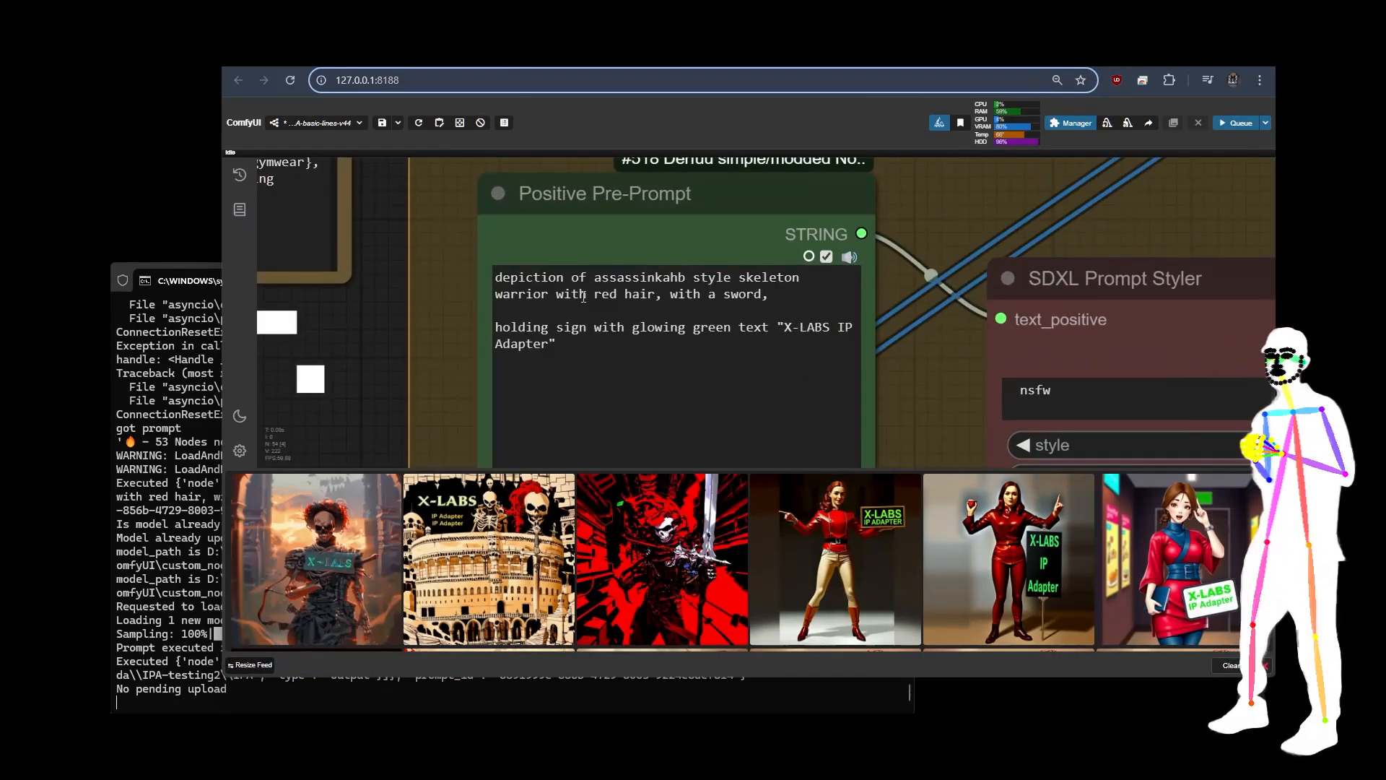
pyautogui.scroll(-15, 421, 258)
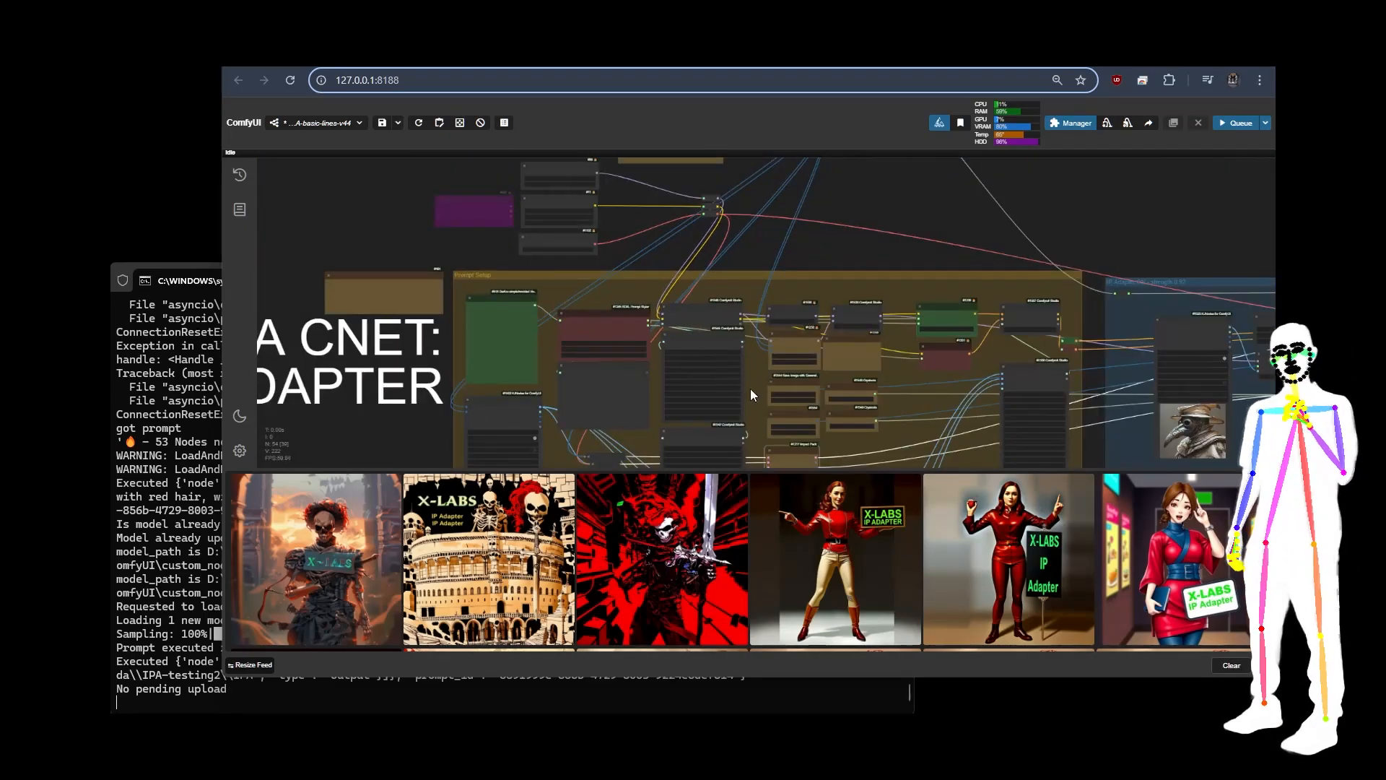
pyautogui.scroll(8, 748, 390)
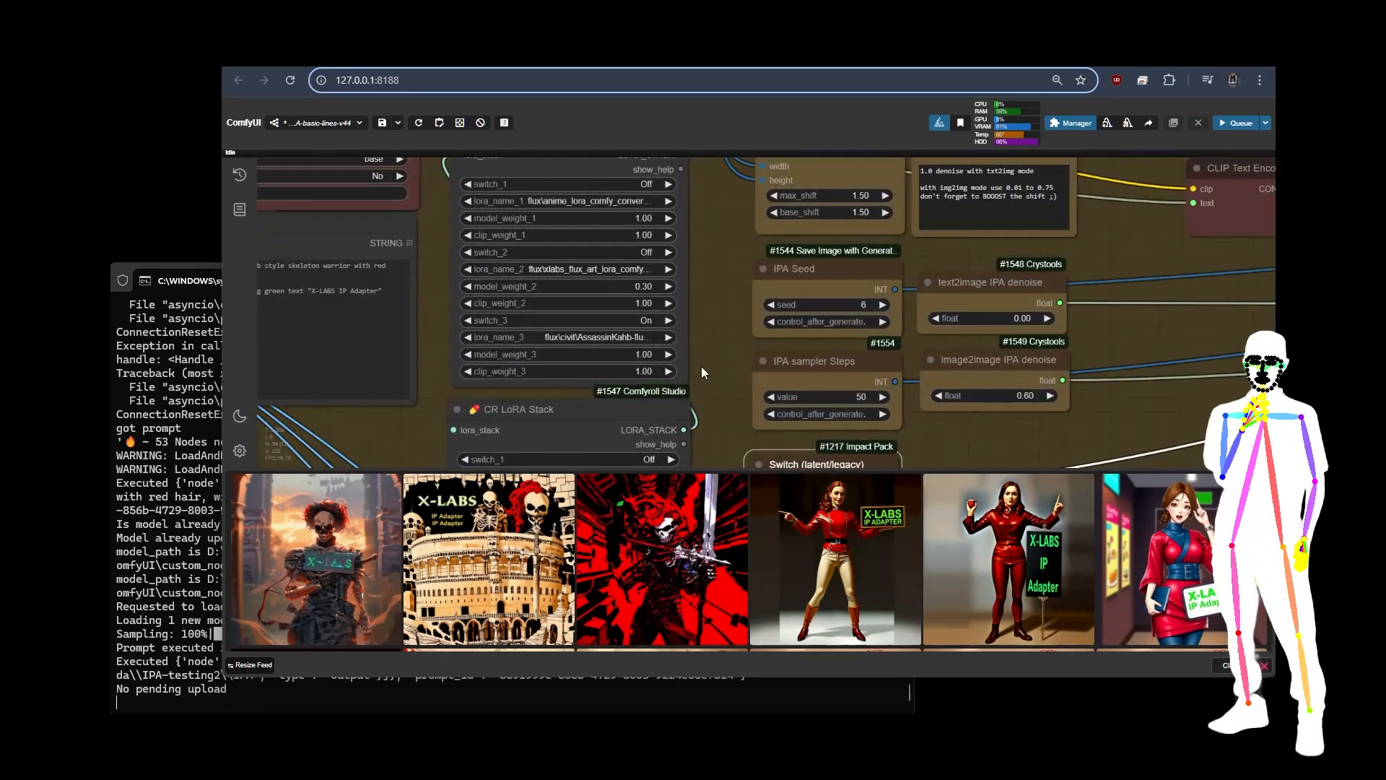
pyautogui.moveTo(701, 370); pyautogui.dragTo(699, 116)
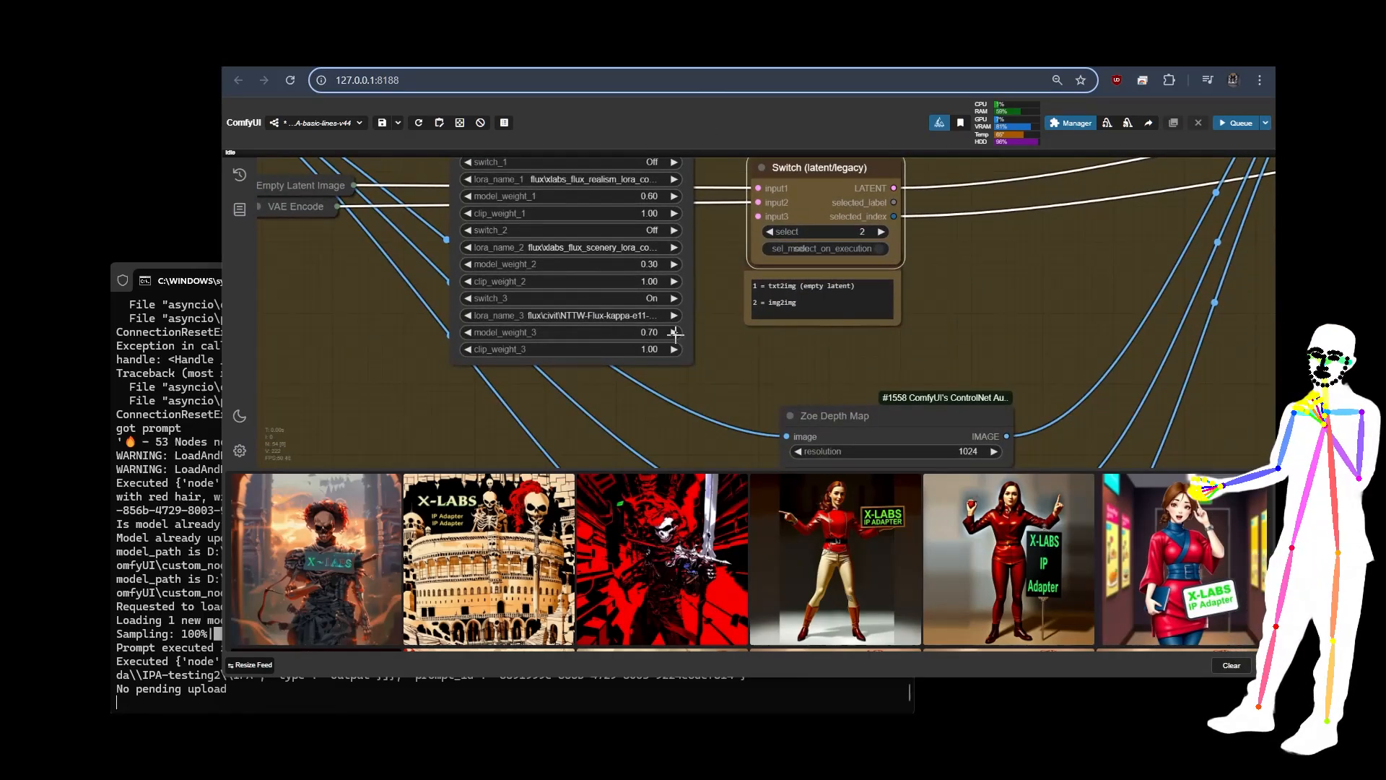
pyautogui.scroll(3, 715, 377)
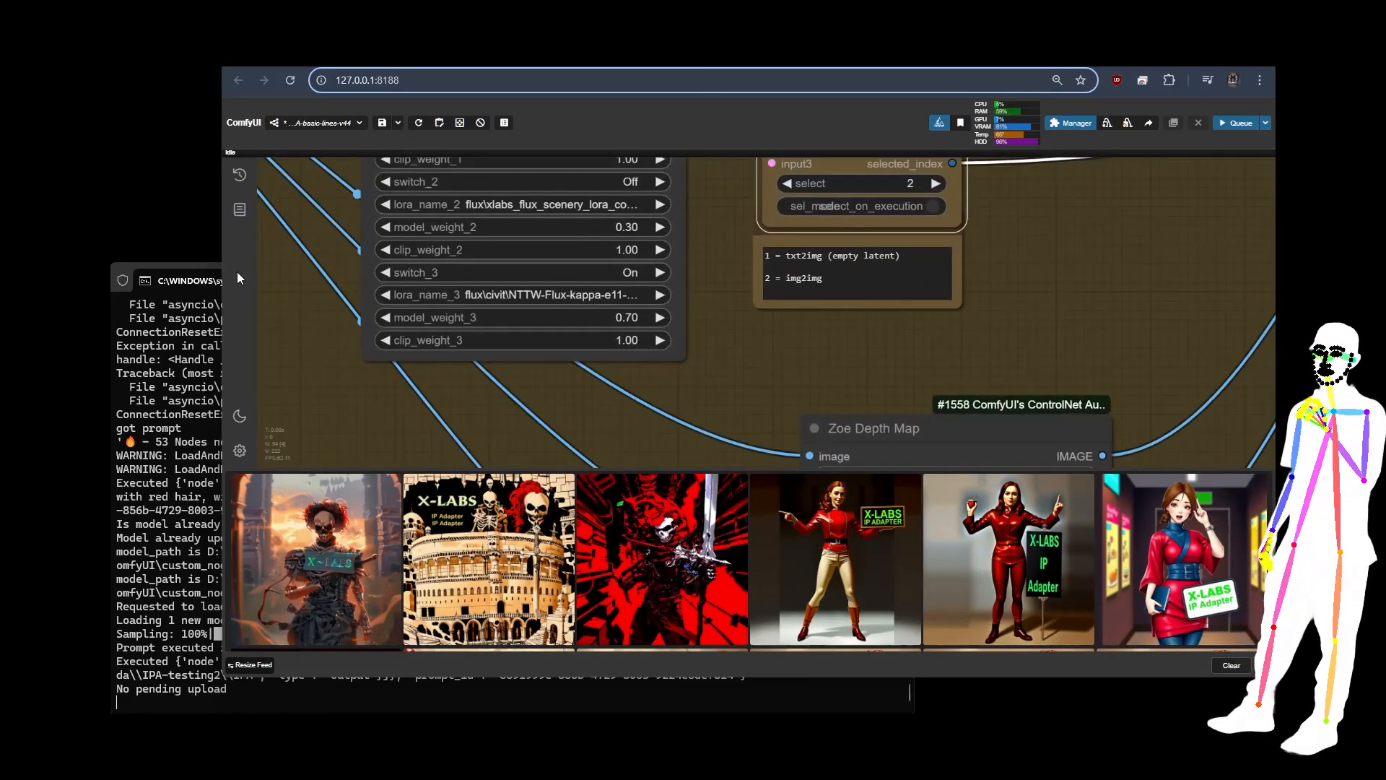
pyautogui.scroll(-6, 300, 288)
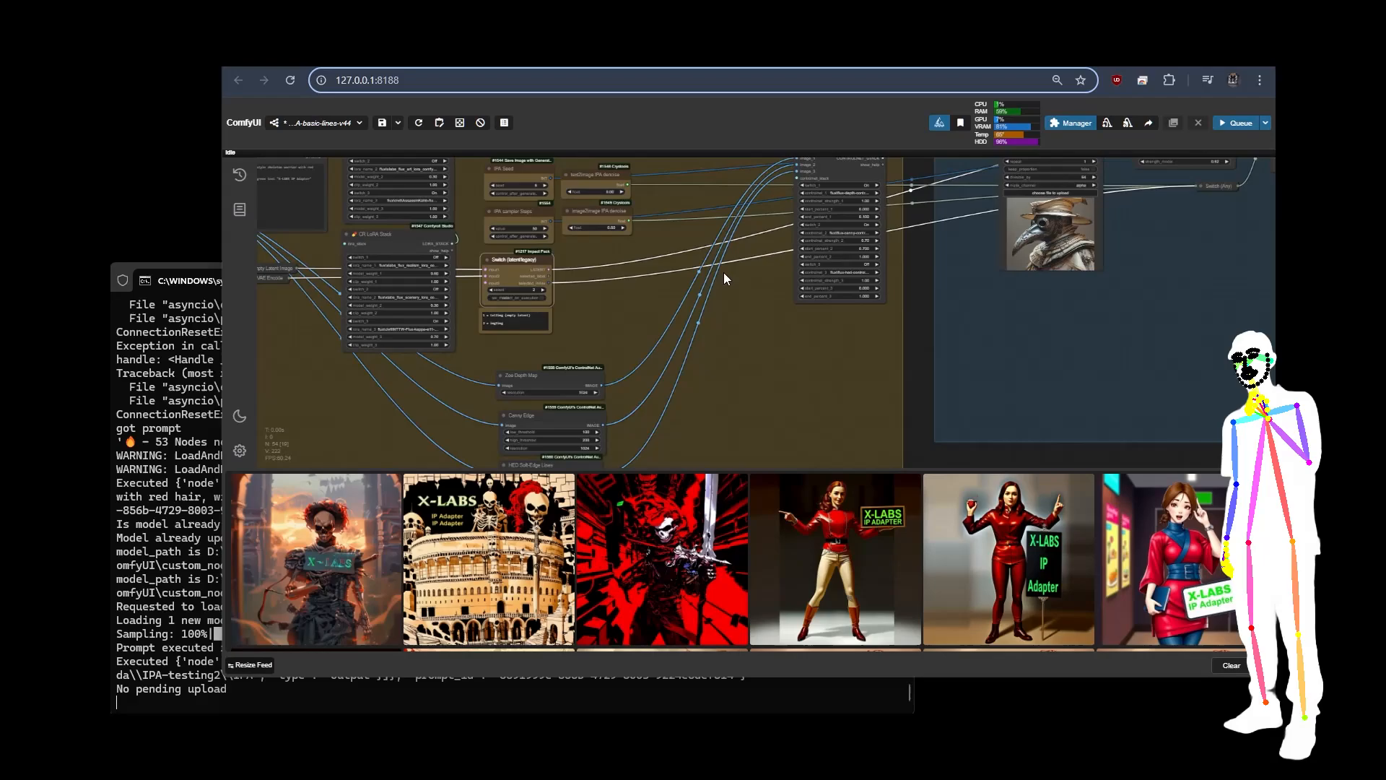
# Step: Examine the CR Multi-ControlNet Stack settings, the plague doctor reference and the generated skeleton image in the IP Adapter group
pyautogui.moveTo(723, 272); pyautogui.dragTo(531, 392)
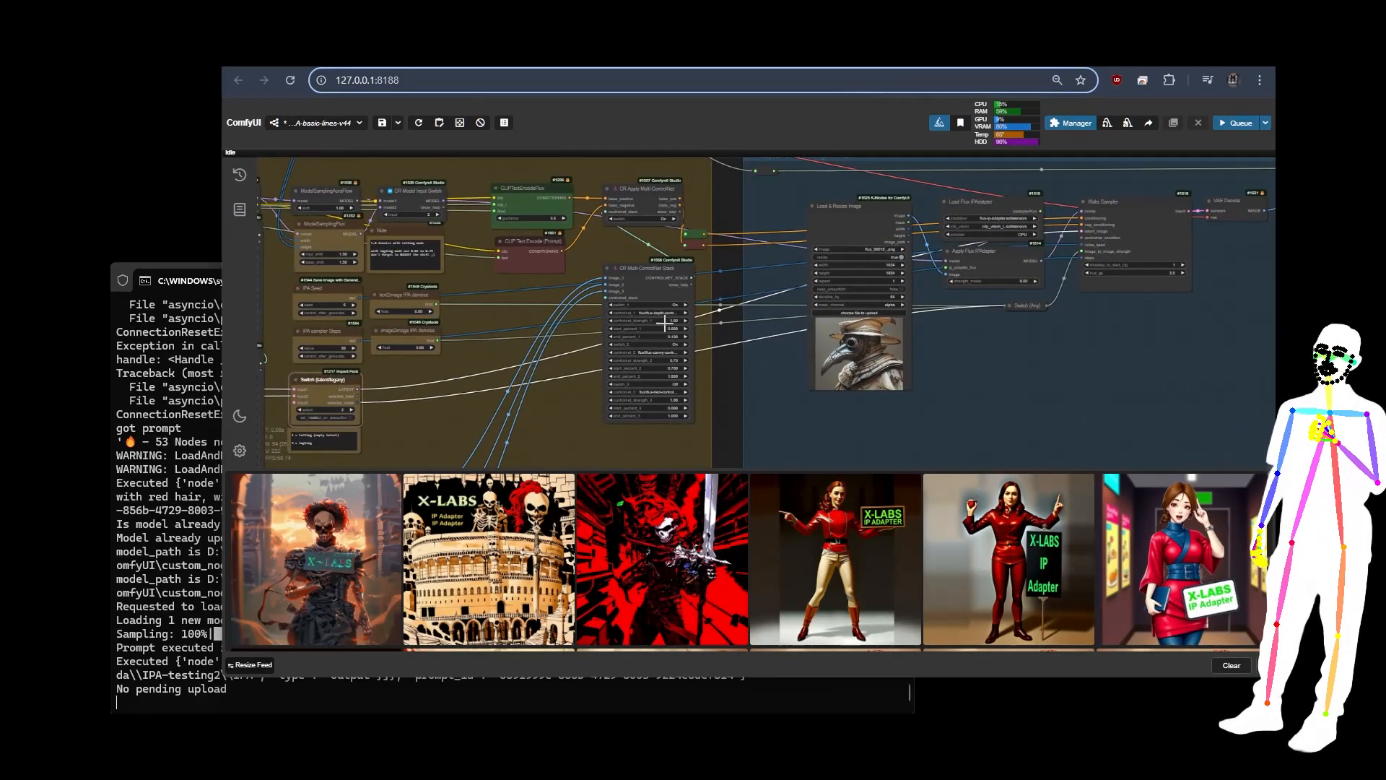
pyautogui.scroll(6, 710, 314)
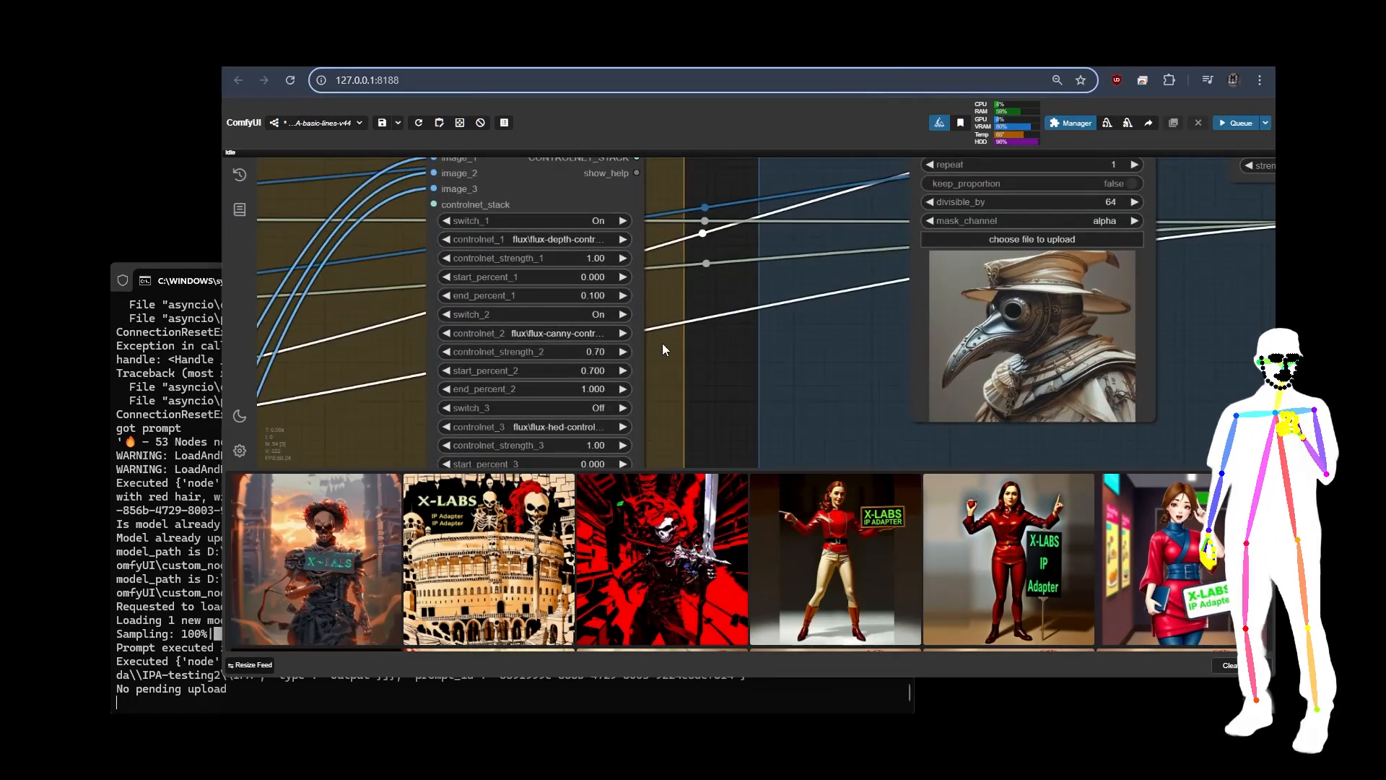
pyautogui.scroll(-5, 839, 300)
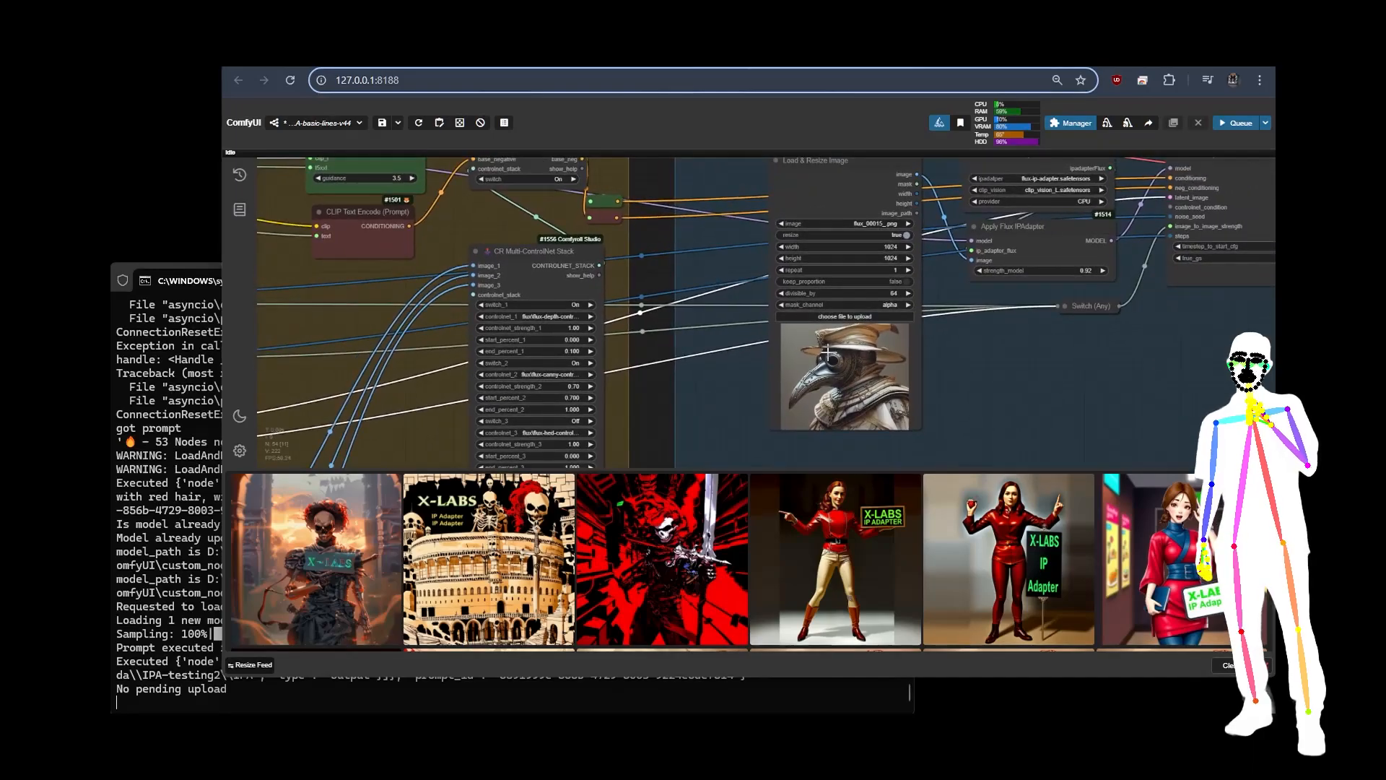
pyautogui.scroll(3, 877, 372)
pyautogui.scroll(-7, 578, 339)
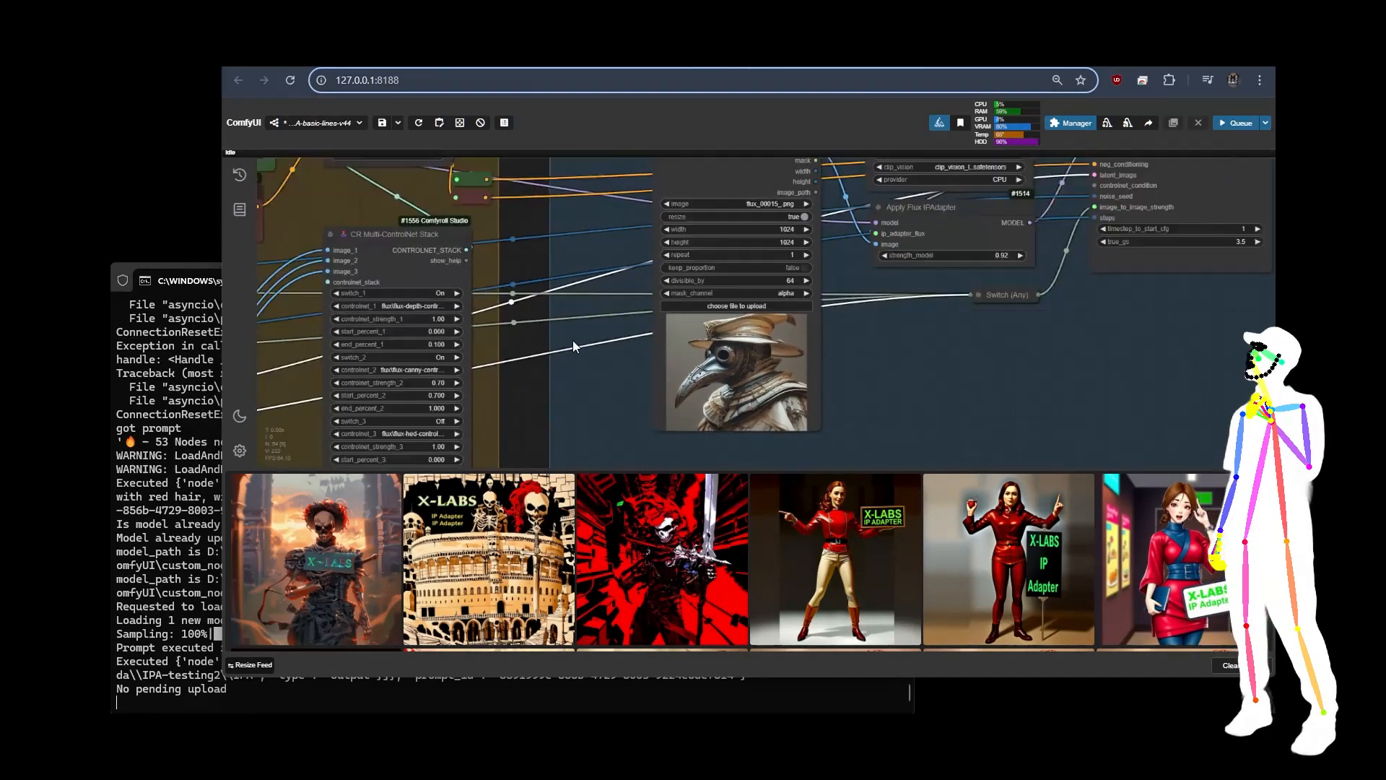
pyautogui.moveTo(912, 408); pyautogui.dragTo(631, 361)
pyautogui.scroll(8, 891, 329)
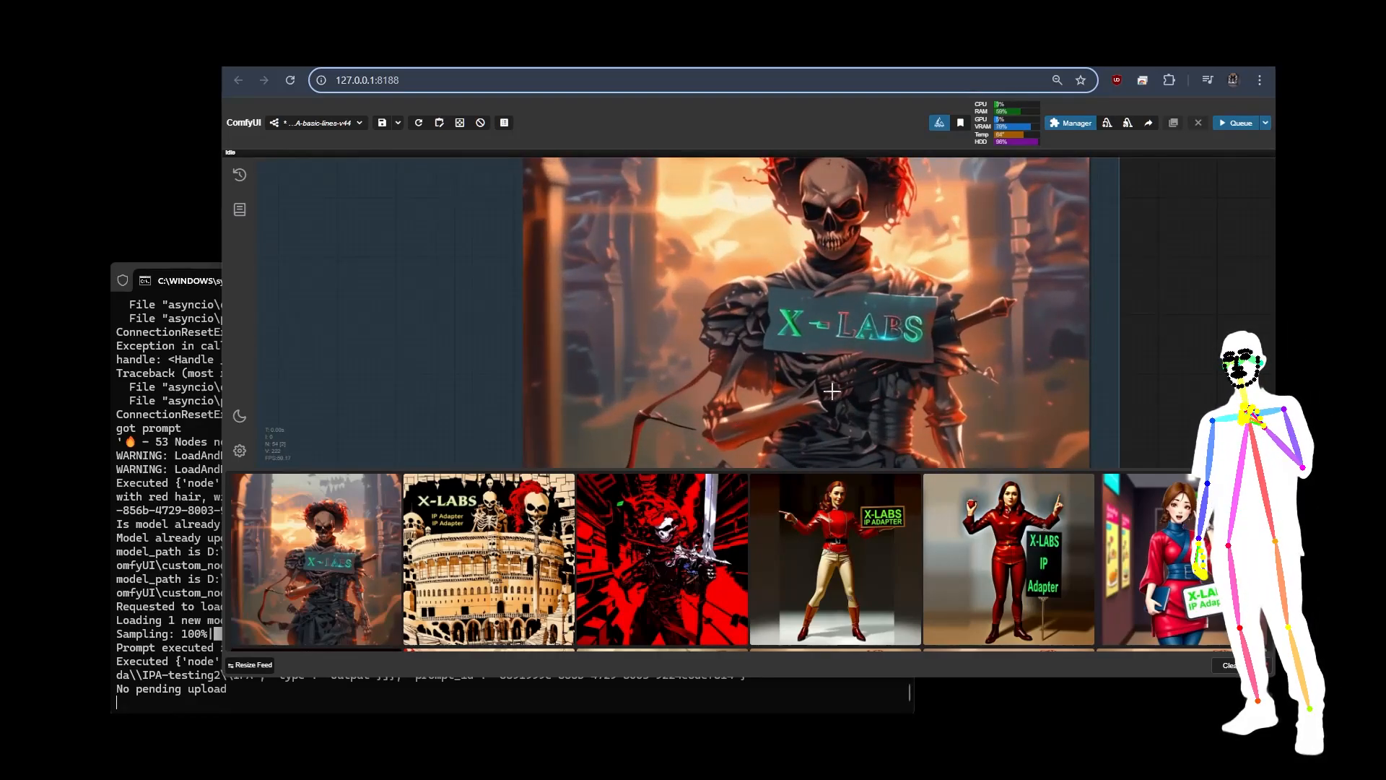
pyautogui.scroll(-5, 832, 391)
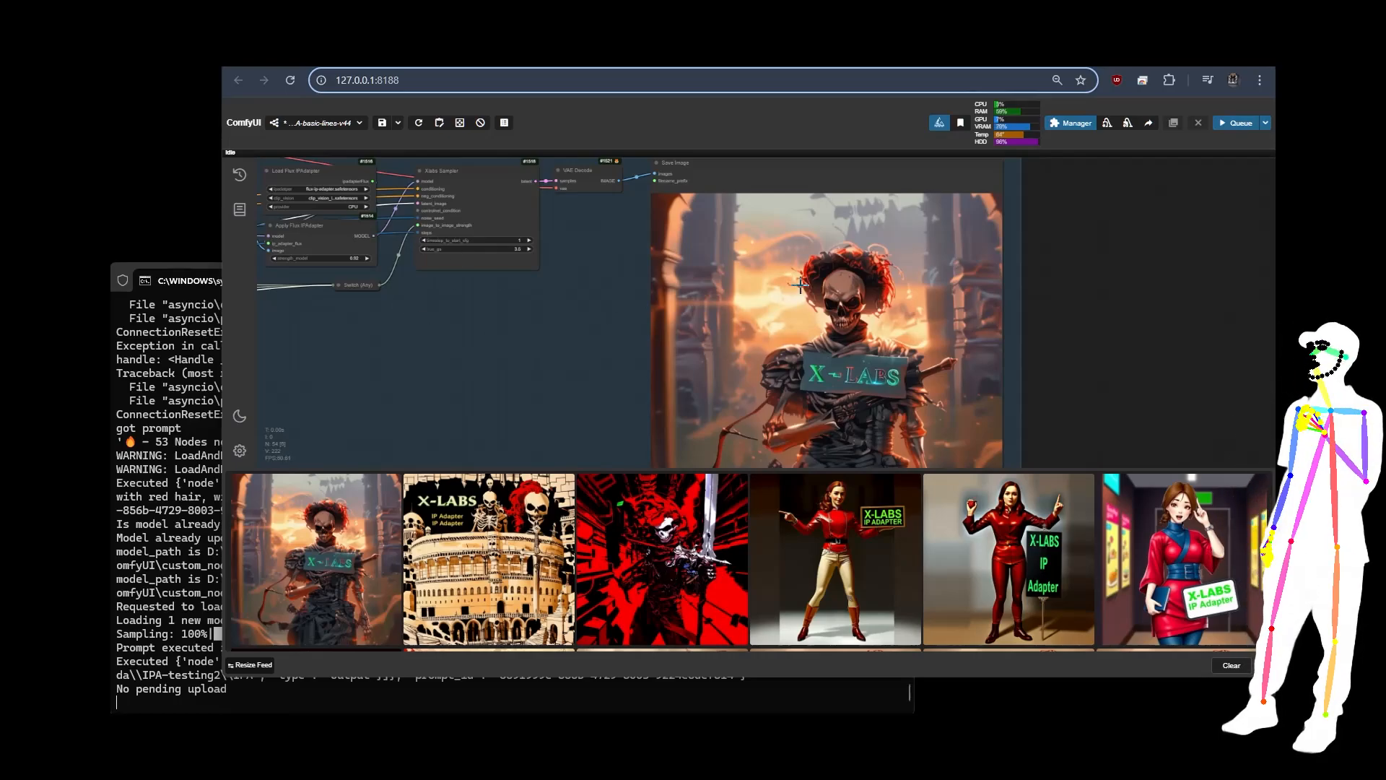
# Step: Set the Apply Flux IPAdapter strength_model to 0.70 and queue the workflow again
pyautogui.moveTo(408, 371); pyautogui.dragTo(717, 368)
pyautogui.scroll(6, 577, 211)
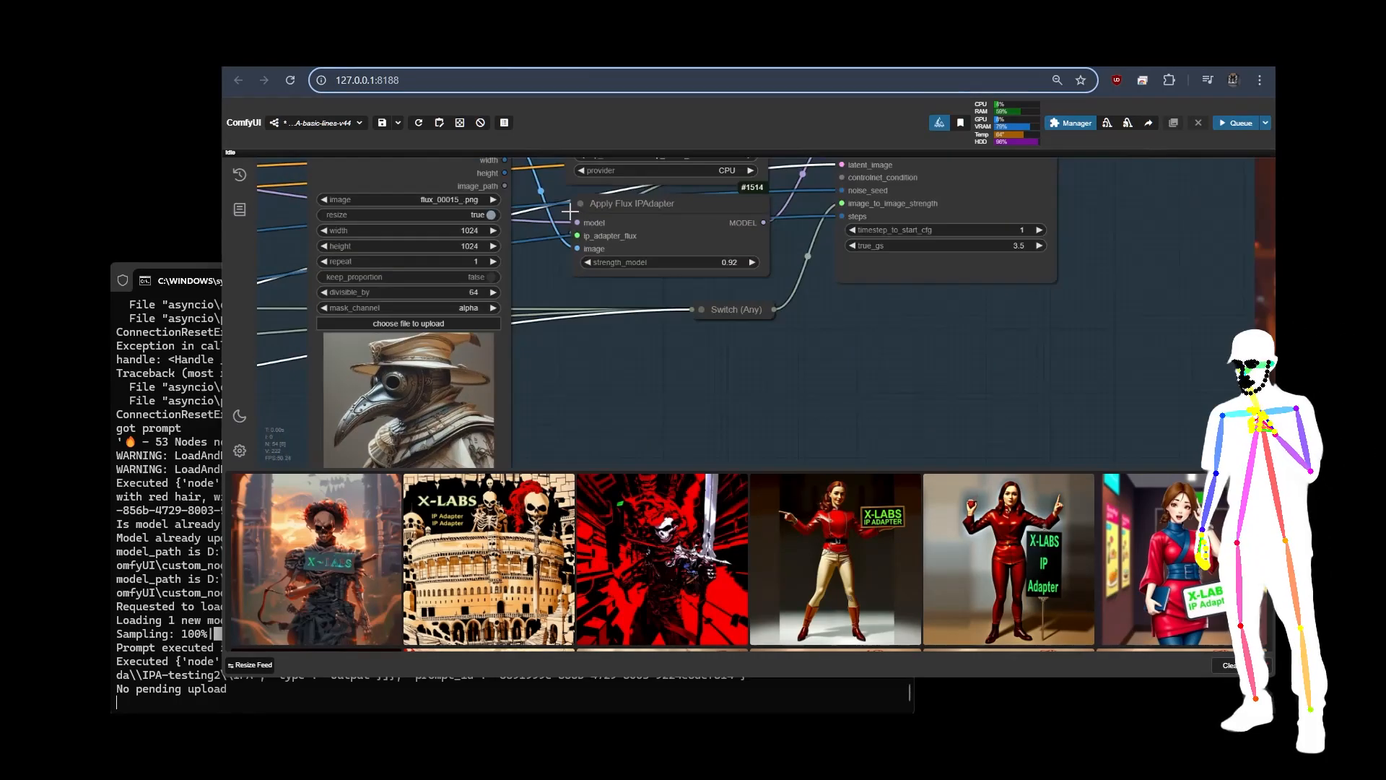
pyautogui.click(727, 262)
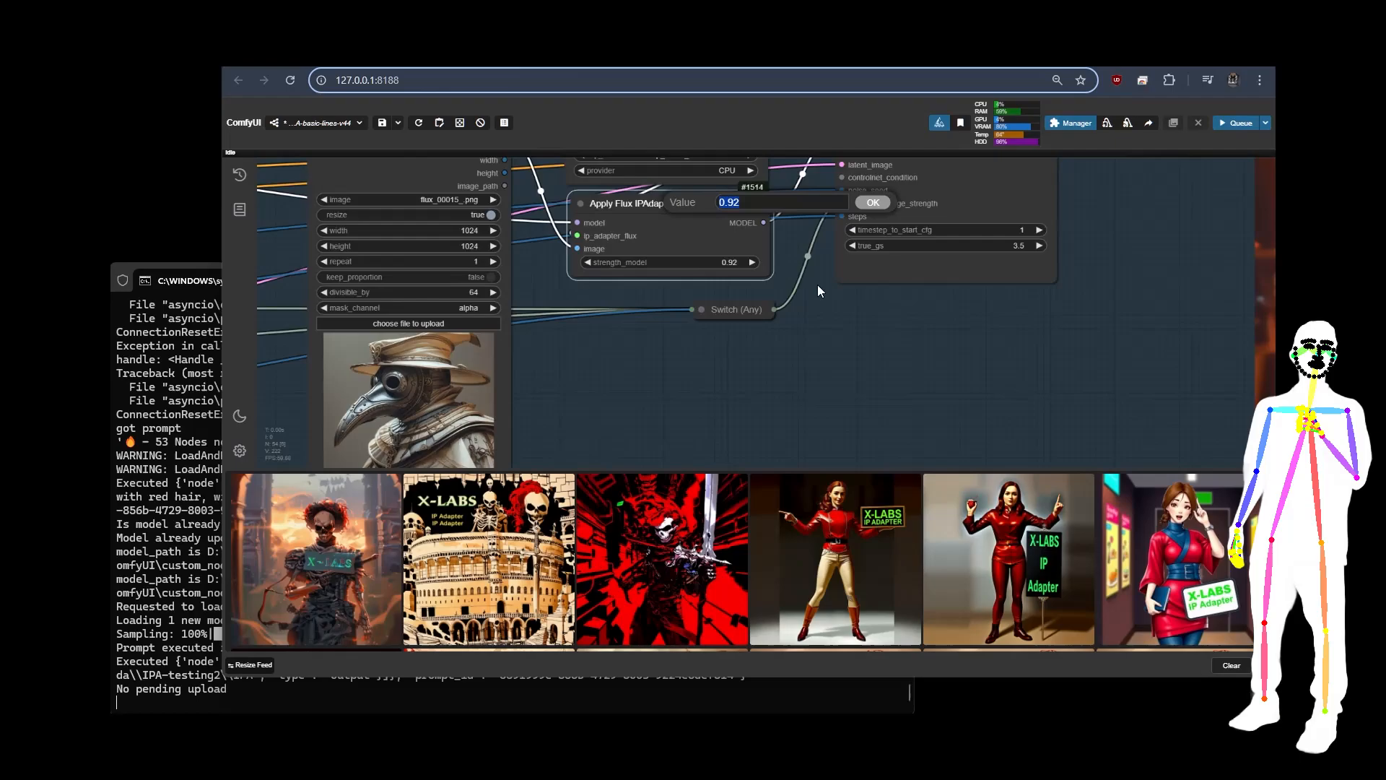
pyautogui.write('0.7')
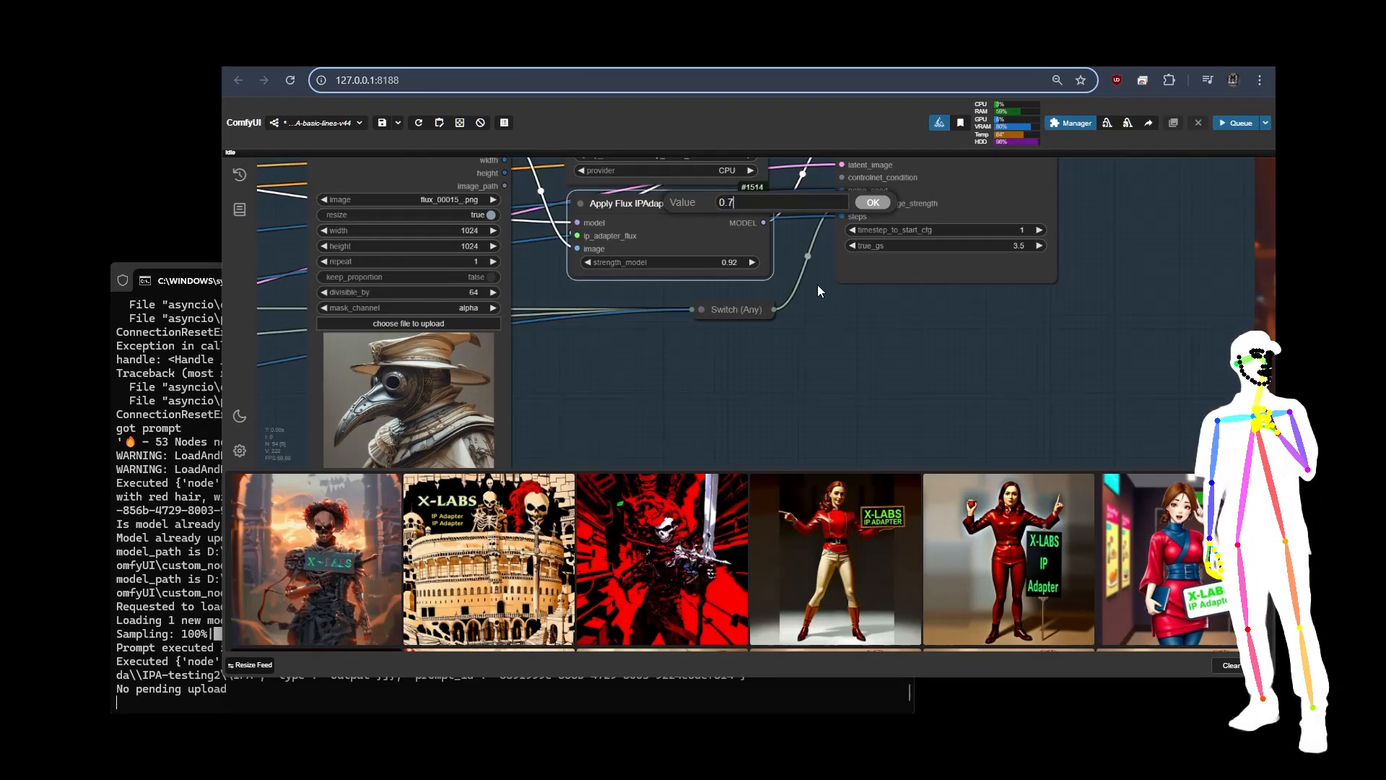
pyautogui.press('Return')
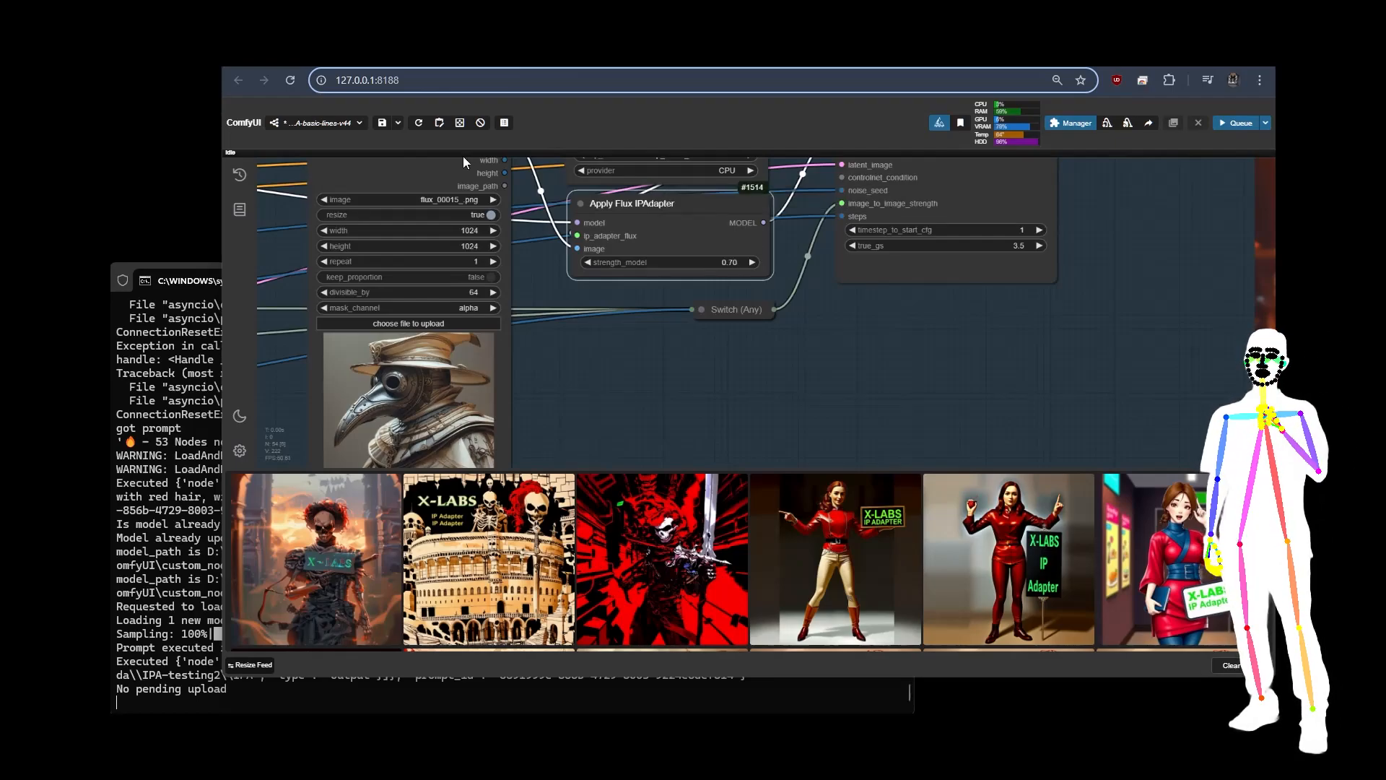
pyautogui.click(1242, 128)
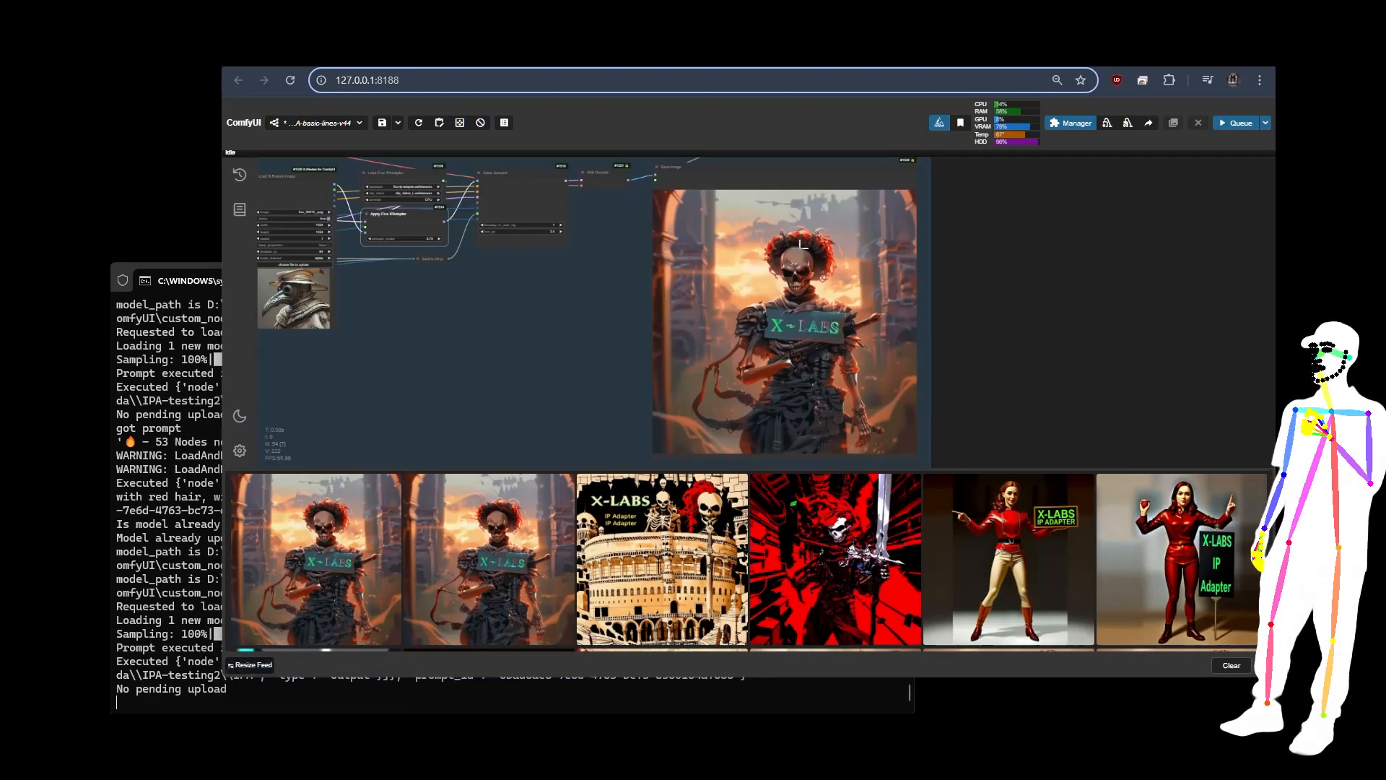
# Step: Inspect the new skeleton image, set the image2image IPA denoise to 0.50 and queue the workflow
pyautogui.scroll(8, 801, 245)
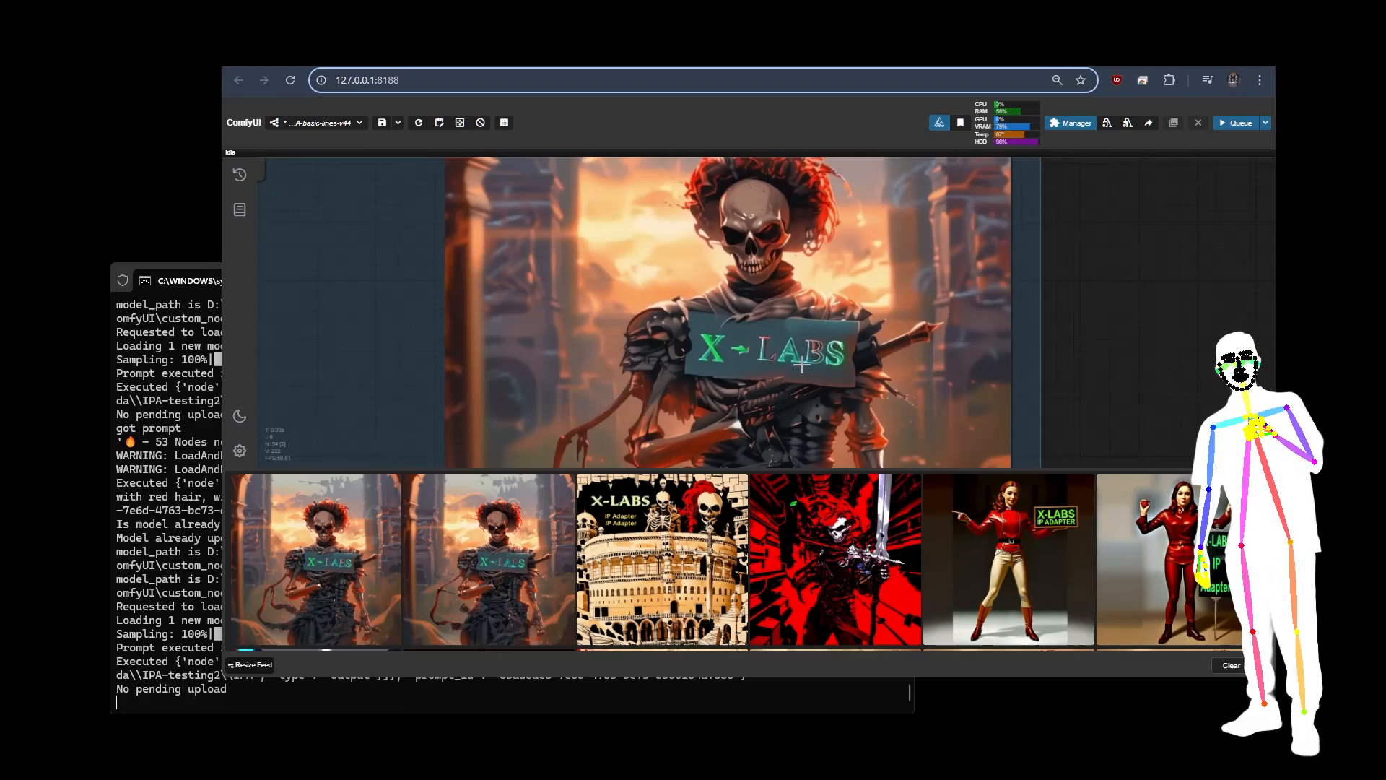
pyautogui.scroll(-5, 794, 375)
pyautogui.scroll(-3, 1082, 309)
pyautogui.scroll(-3, 1082, 309)
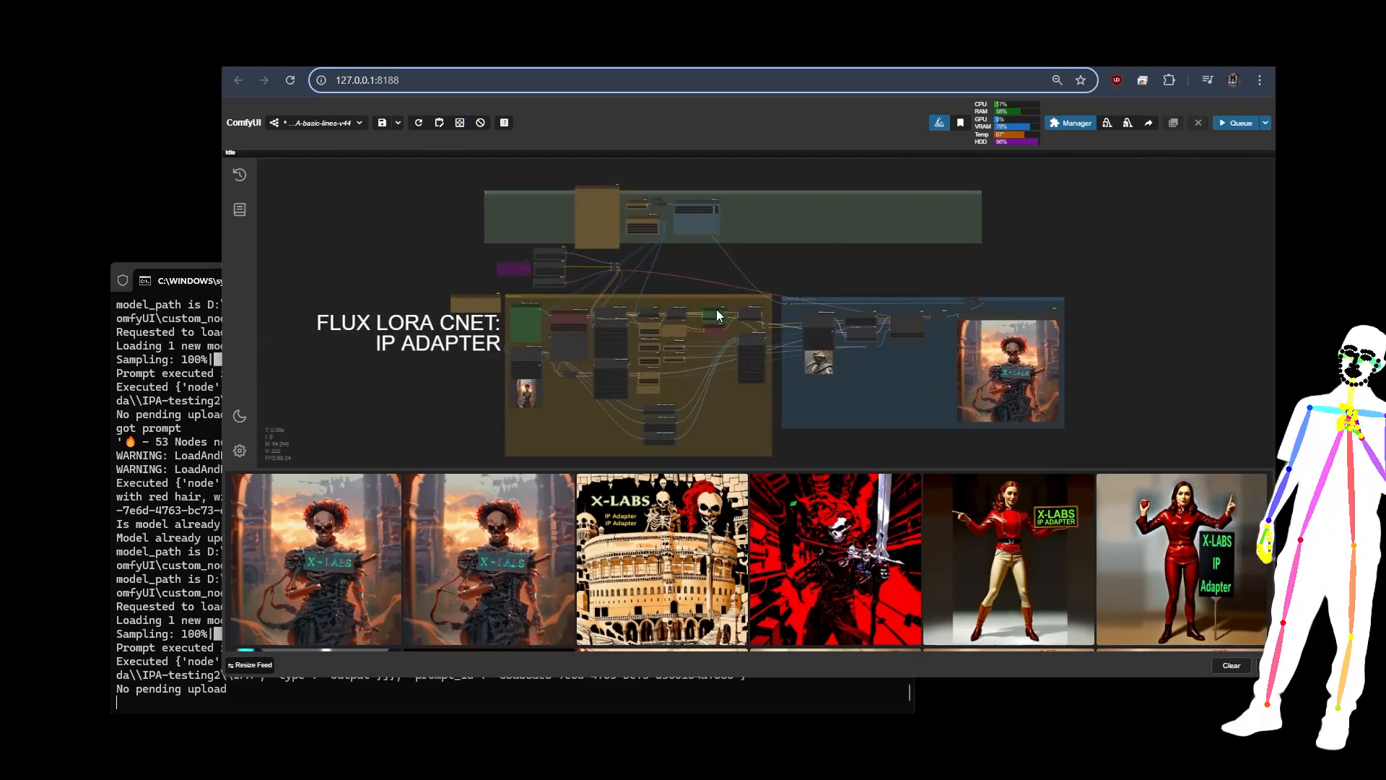
pyautogui.scroll(10, 691, 298)
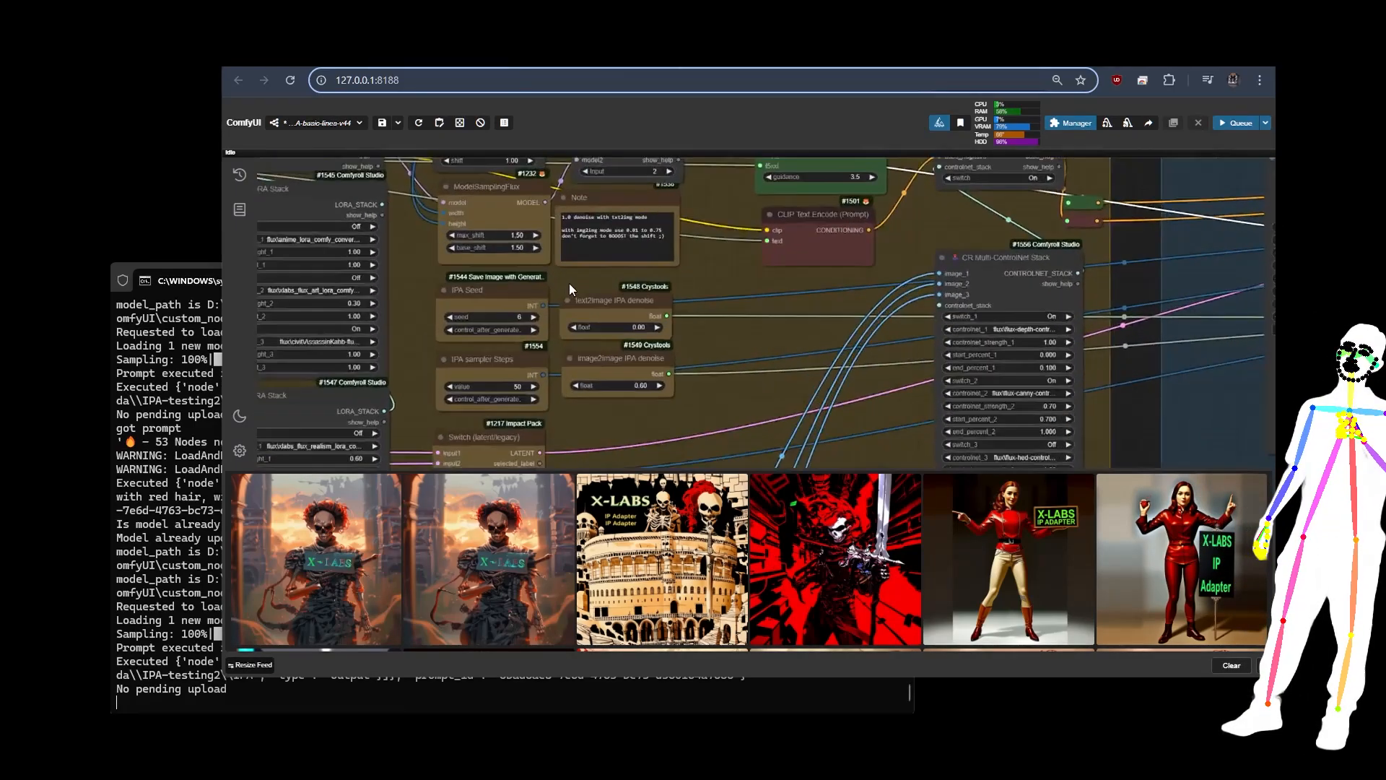
pyautogui.doubleClick(560, 410)
pyautogui.click(559, 410)
pyautogui.click(559, 410)
pyautogui.click(560, 410)
pyautogui.click(560, 410)
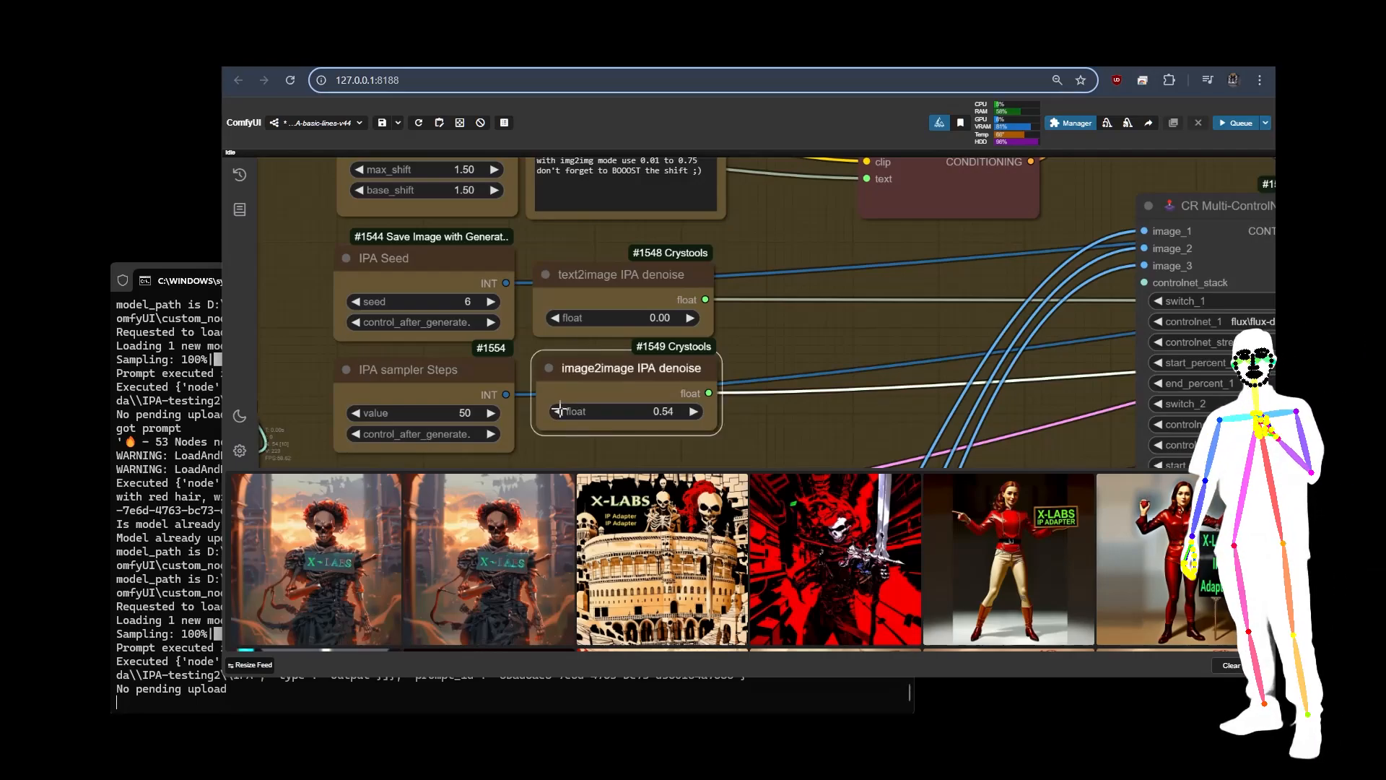
pyautogui.click(559, 409)
pyautogui.click(560, 409)
pyautogui.click(559, 410)
pyautogui.click(559, 410)
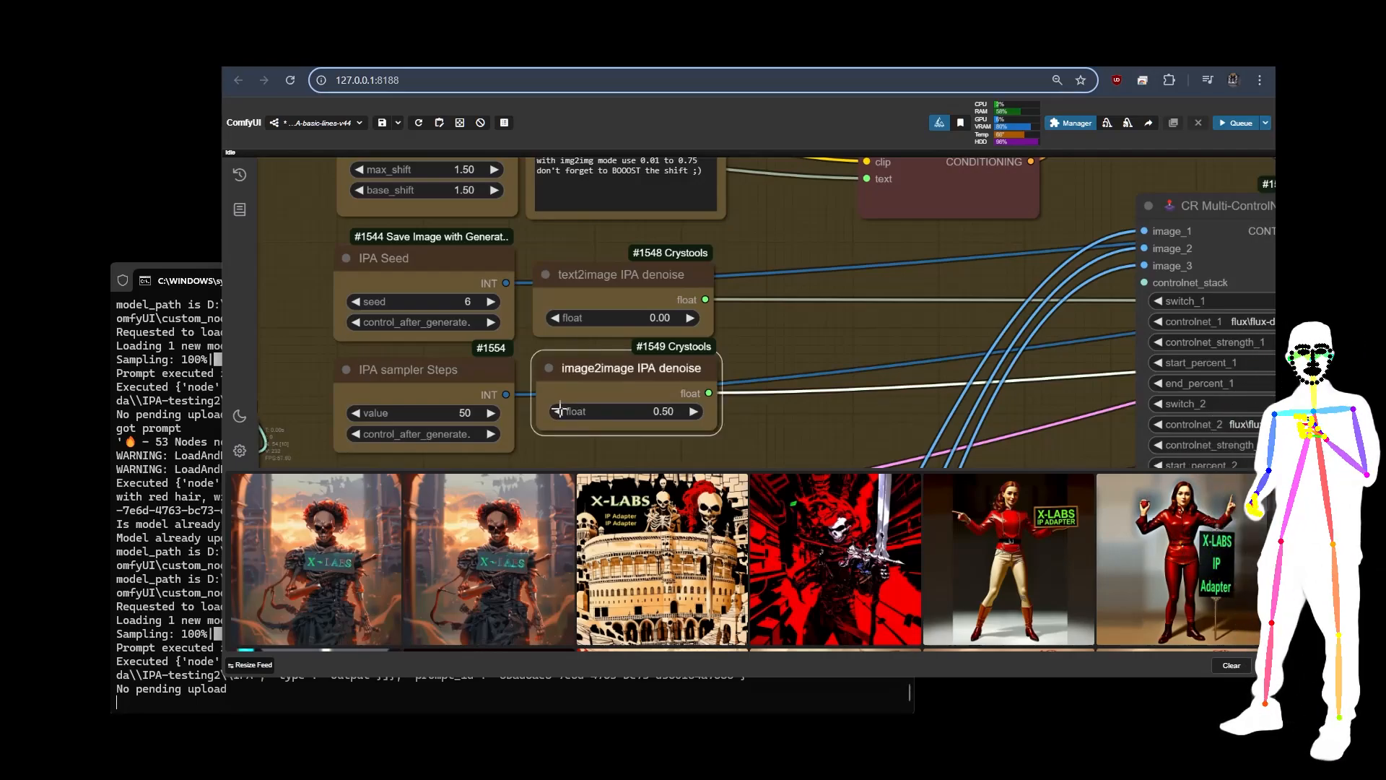
pyautogui.click(1241, 125)
# Step: Enlarge the newest skeleton image from the image feed to inspect it, close it and return to the workflow overview
pyautogui.scroll(-3, 299, 300)
pyautogui.scroll(-5, 301, 302)
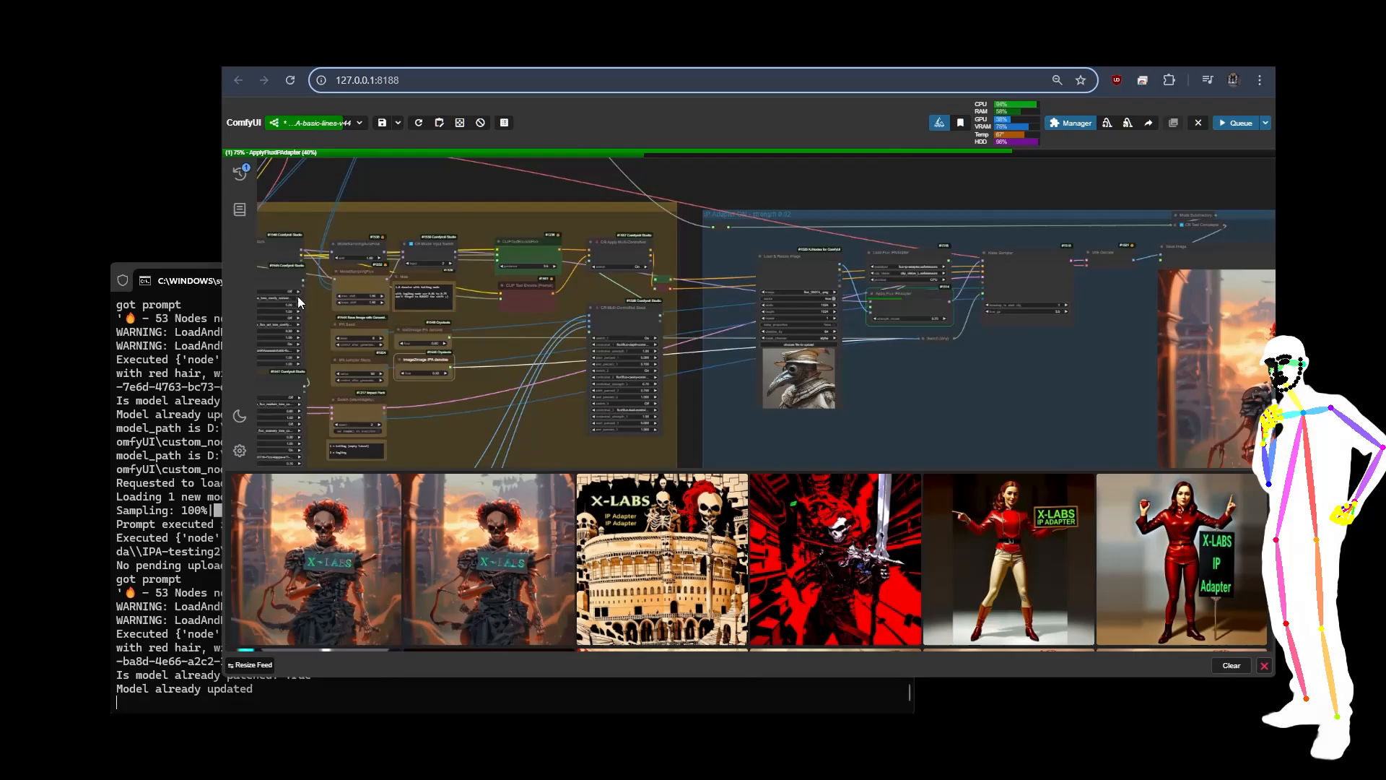
pyautogui.scroll(7, 1025, 383)
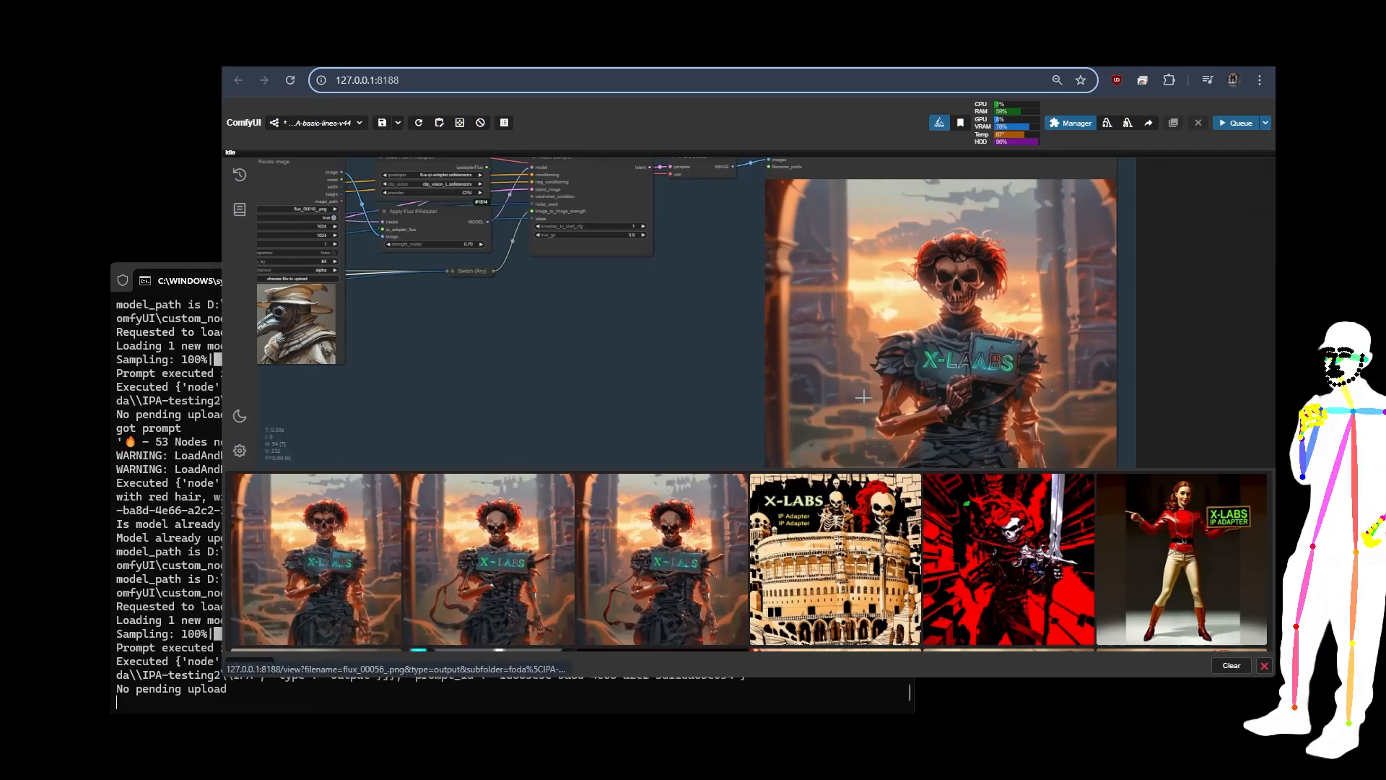
pyautogui.click(332, 597)
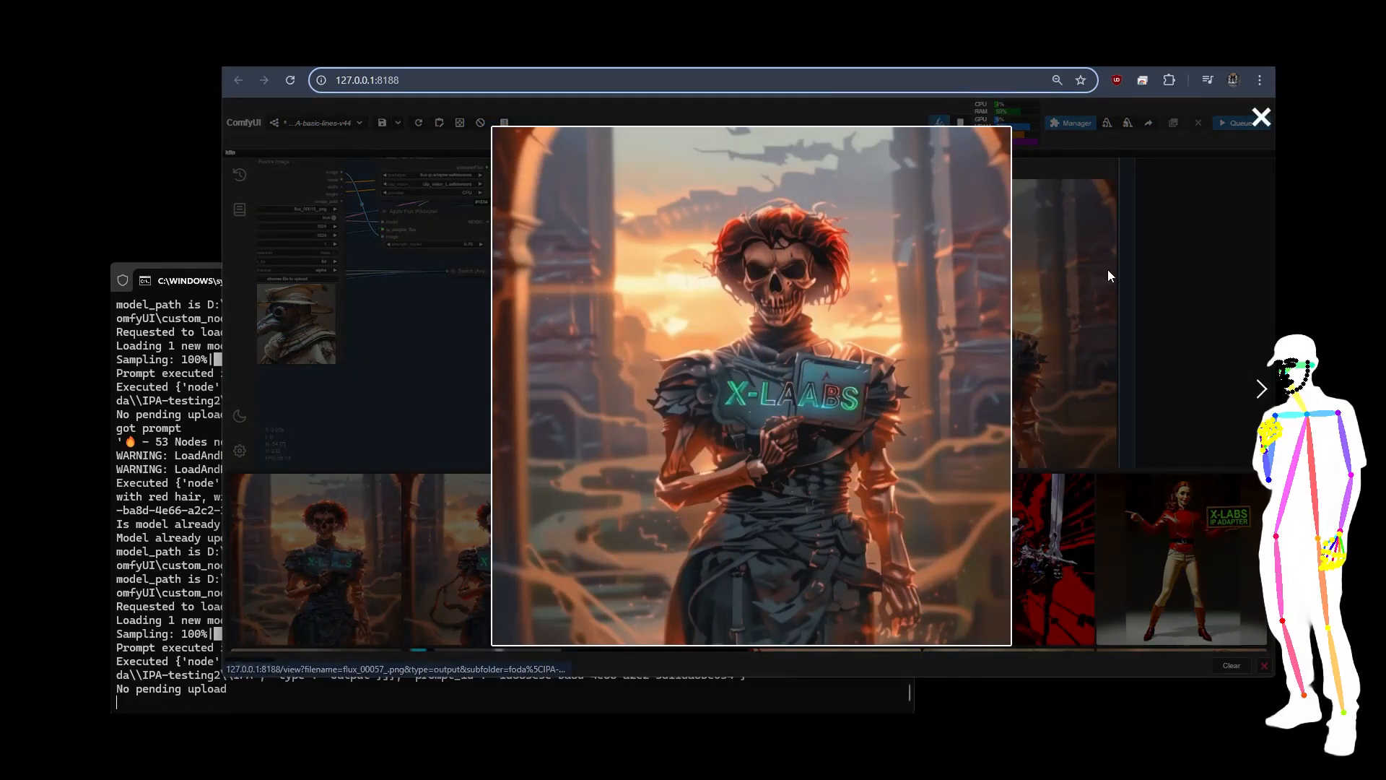
pyautogui.click(1099, 354)
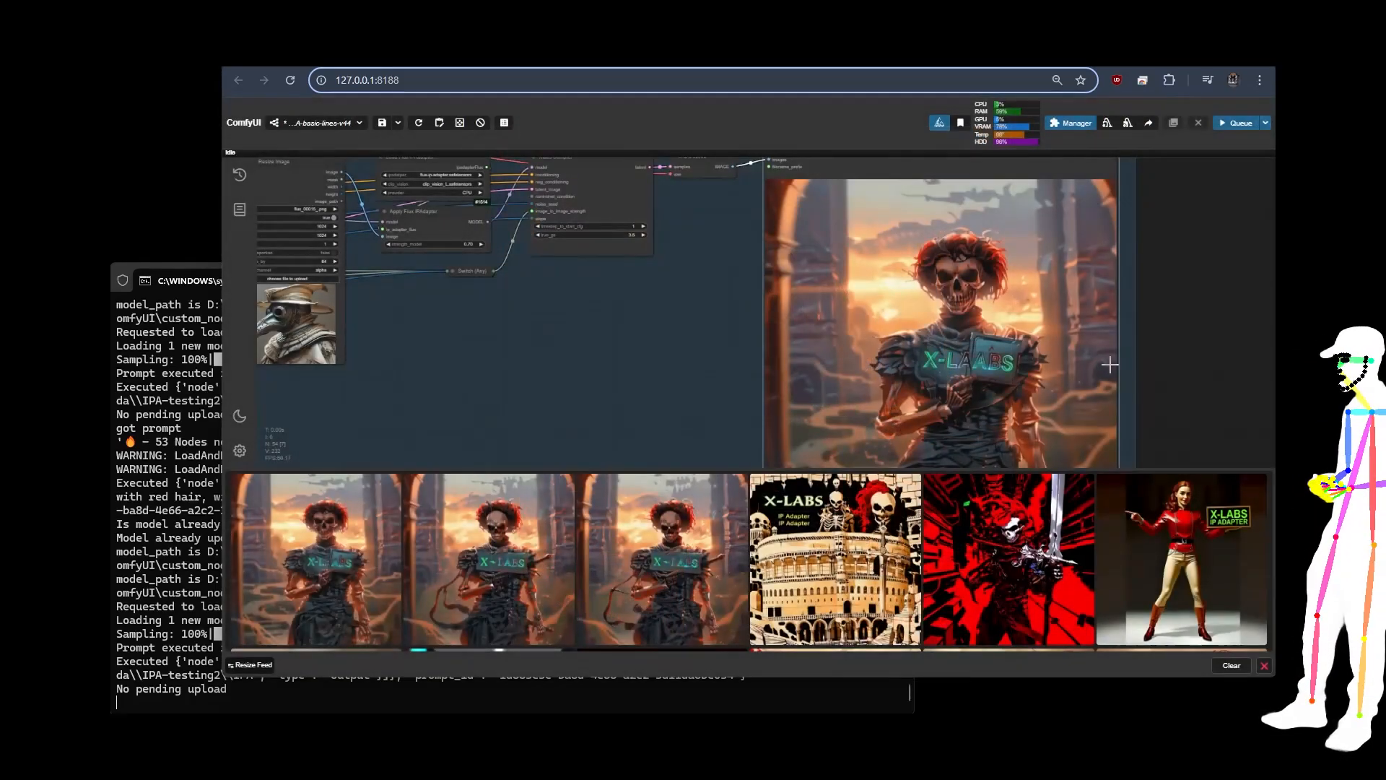
pyautogui.scroll(-10, 1163, 267)
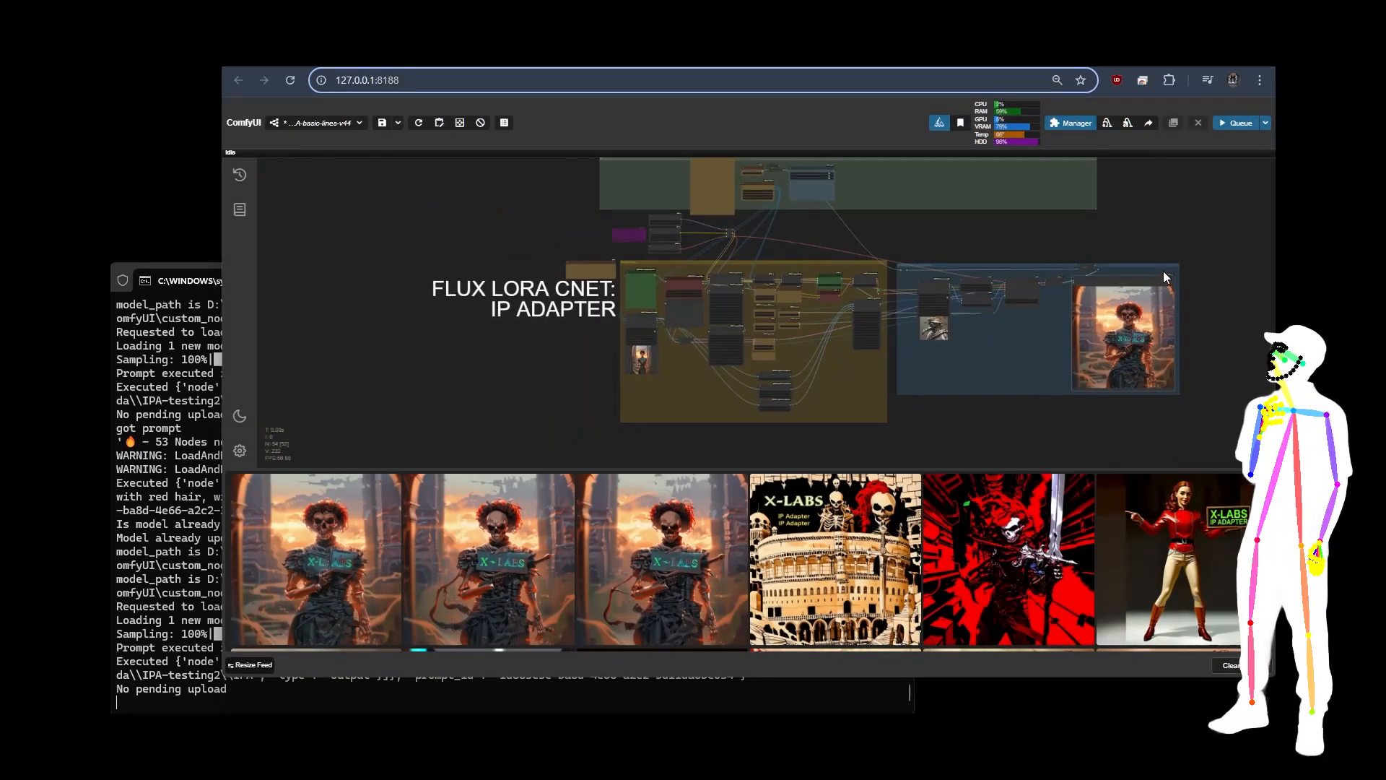
pyautogui.moveTo(1103, 222); pyautogui.dragTo(1051, 244)
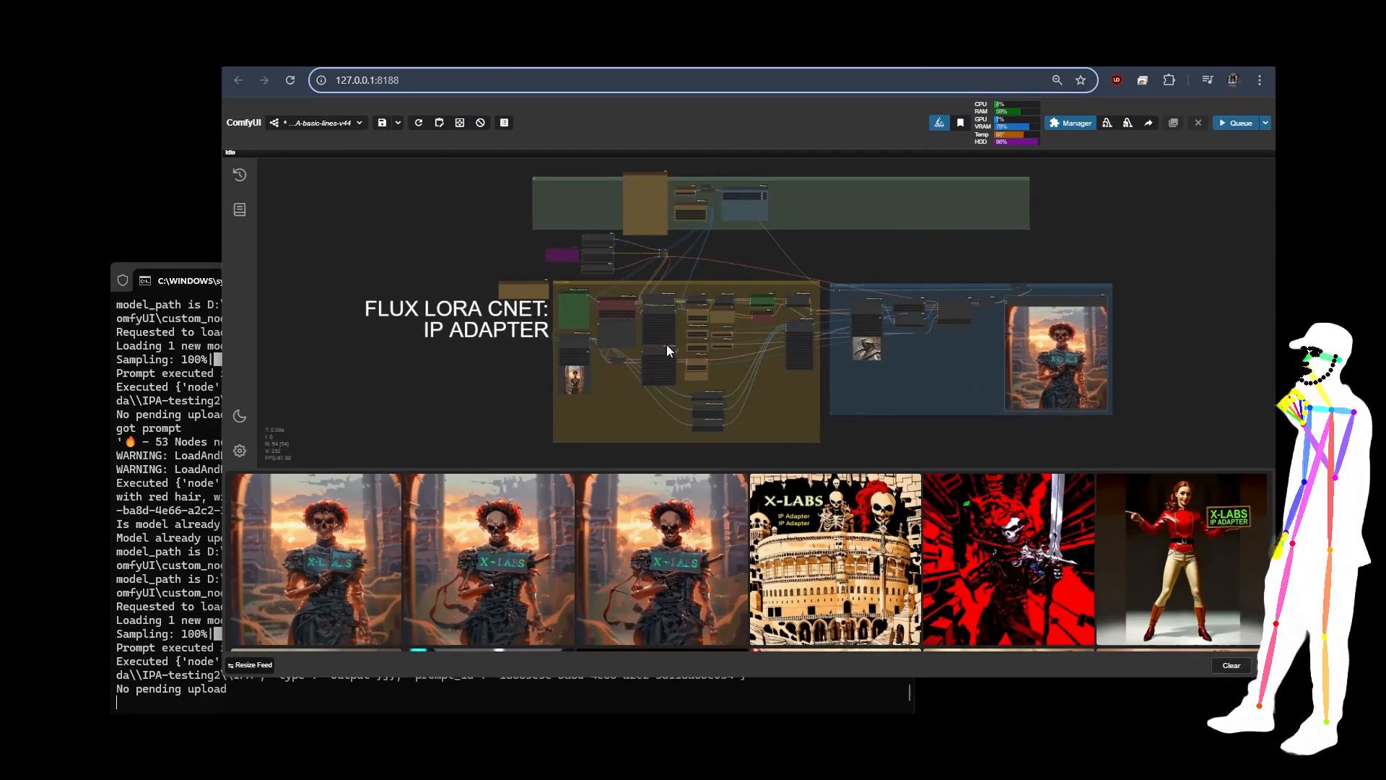
# Step: Queue the adapter-lines-v34 version of the FLUX LoRA CNET IP Adapter workflow
pyautogui.scroll(-1, 476, 238)
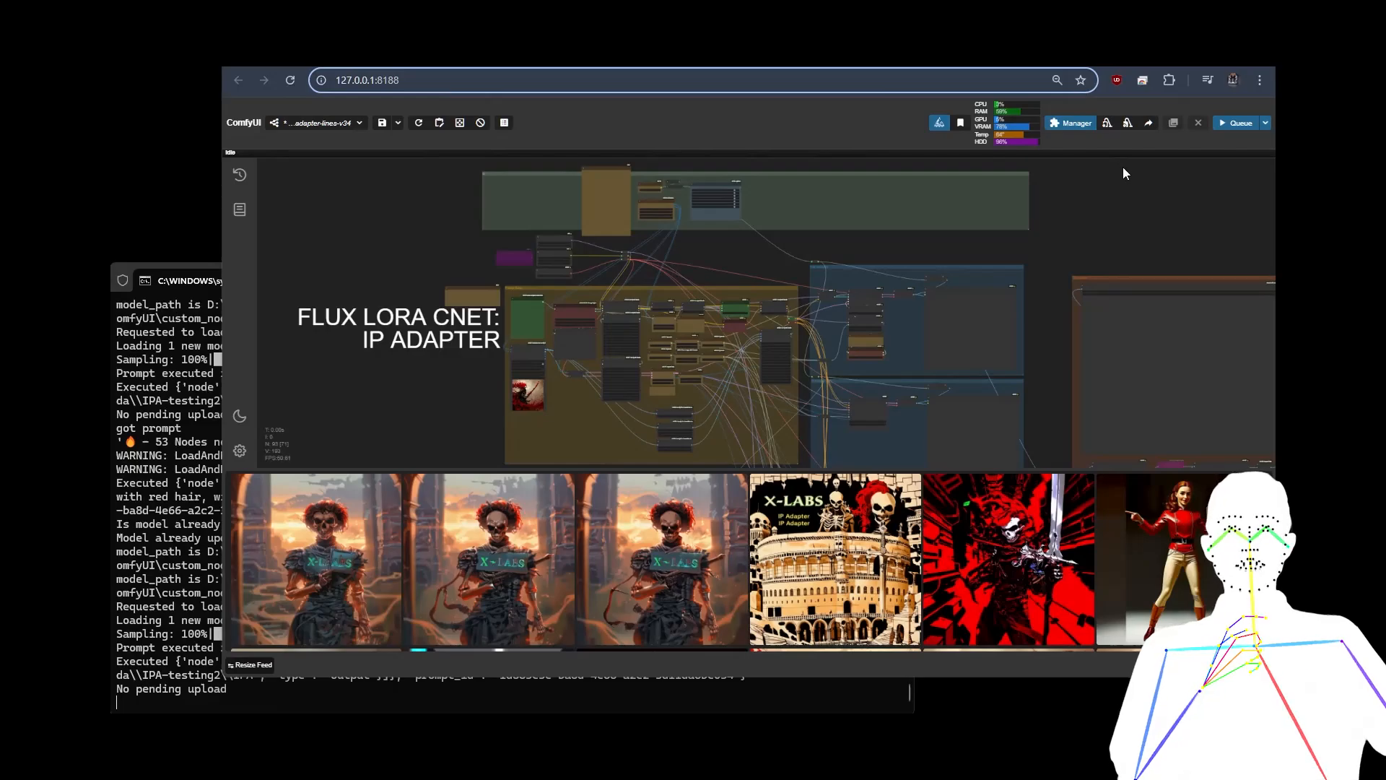
pyautogui.click(1235, 124)
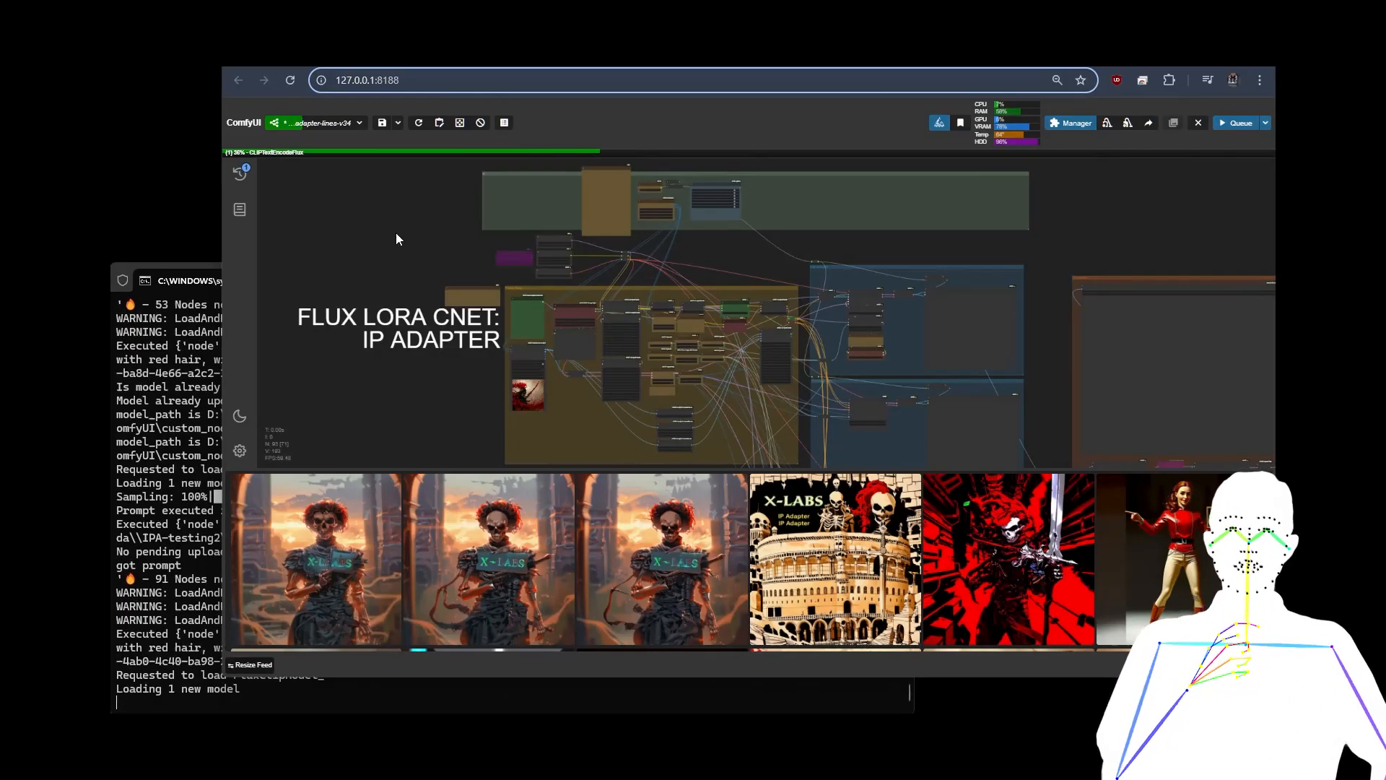
# Step: Survey the overall layout of the adapter-lines-v34 workflow, including its Comparison group, while it runs
pyautogui.scroll(-3, 395, 232)
pyautogui.scroll(-3, 394, 232)
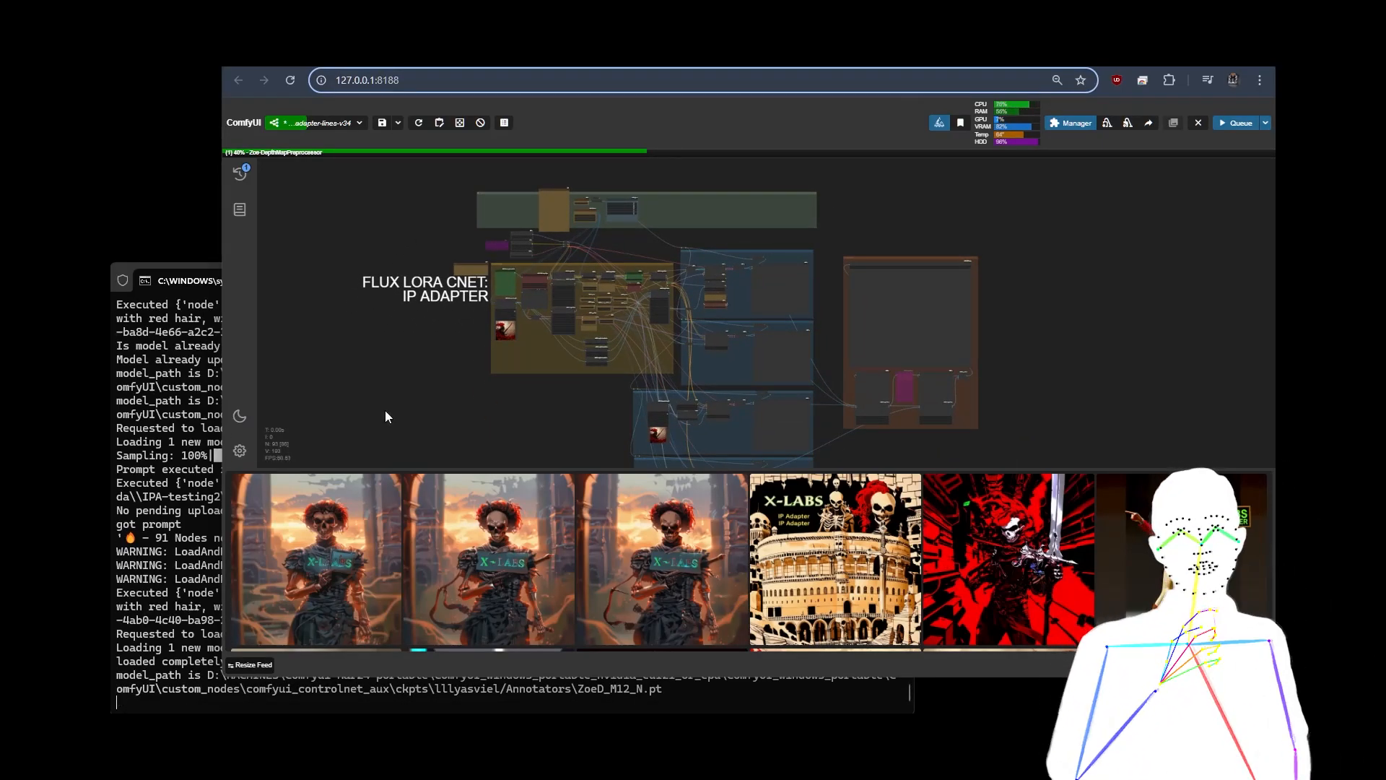
pyautogui.moveTo(410, 378); pyautogui.dragTo(431, 358)
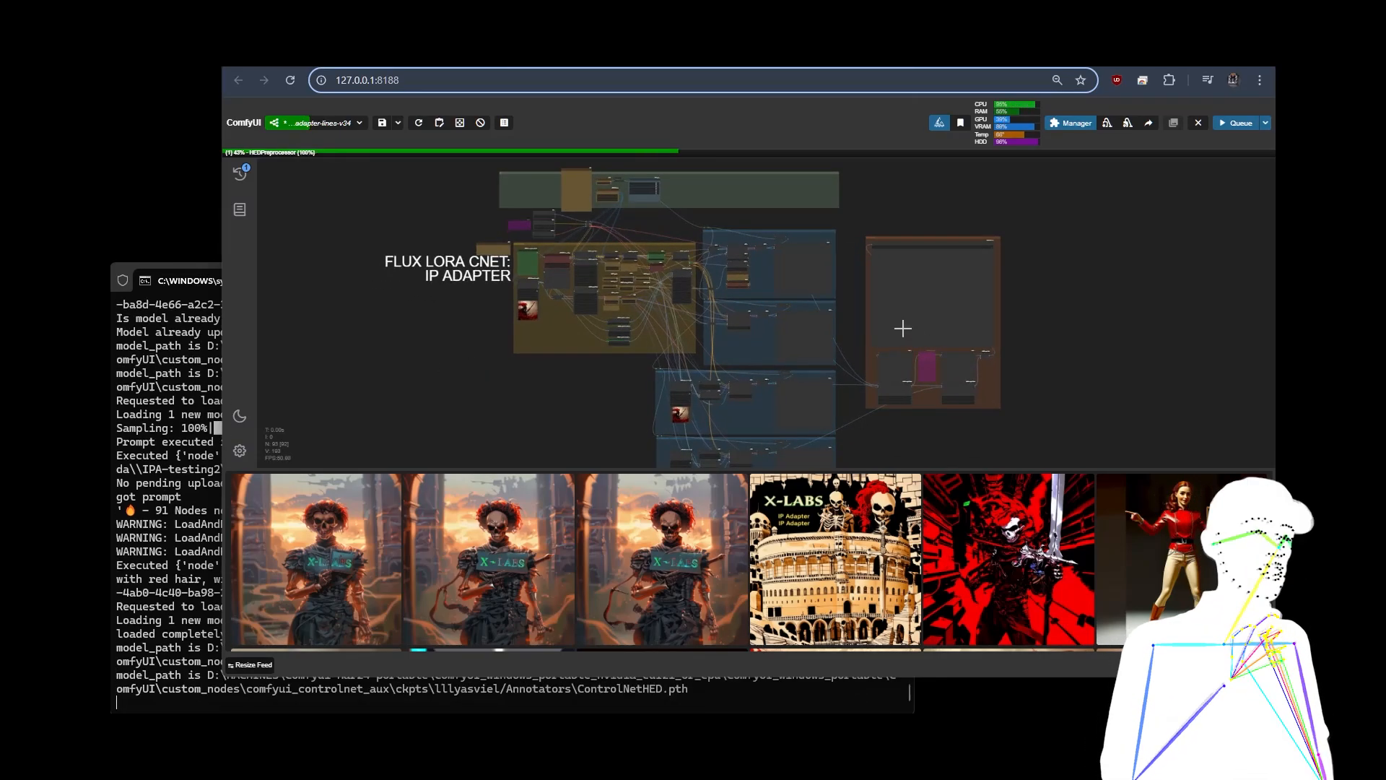
pyautogui.scroll(4, 935, 209)
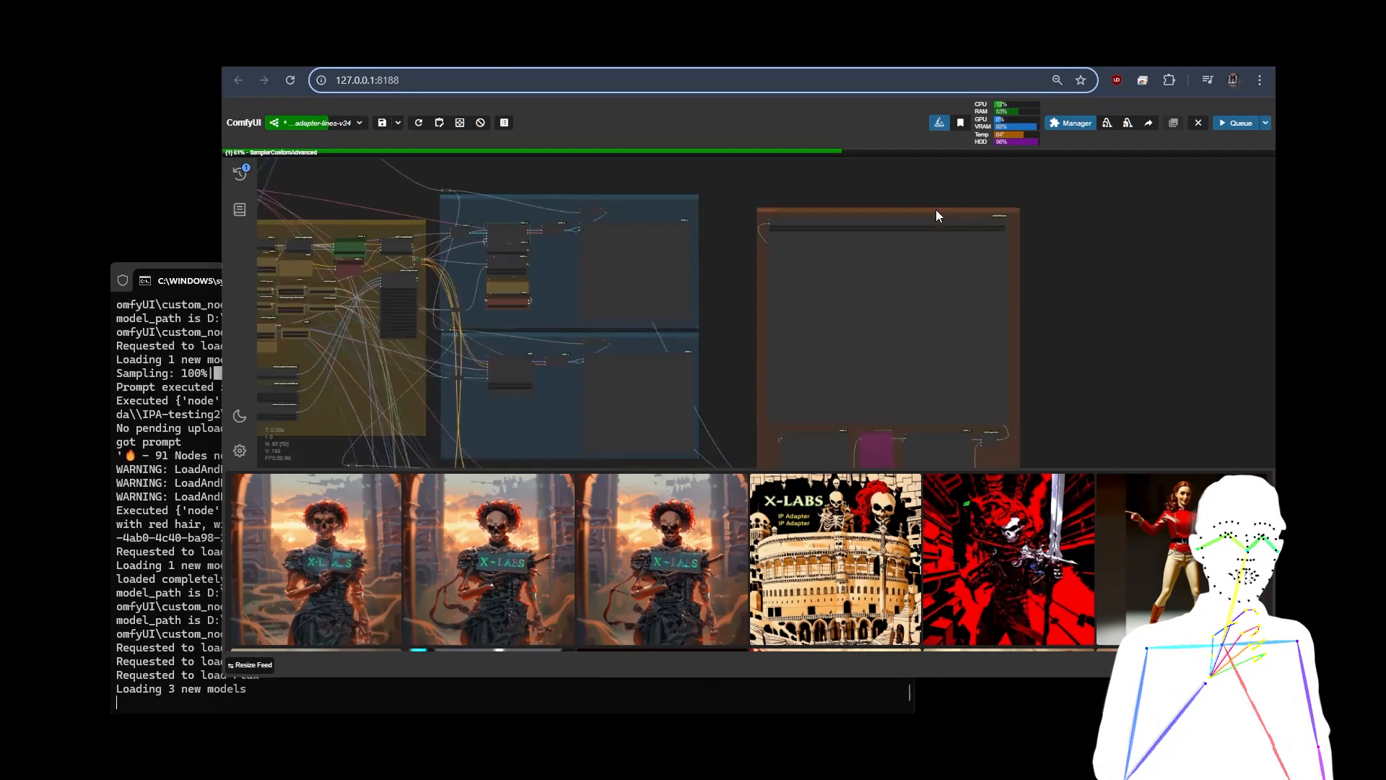
pyautogui.scroll(-3, 957, 299)
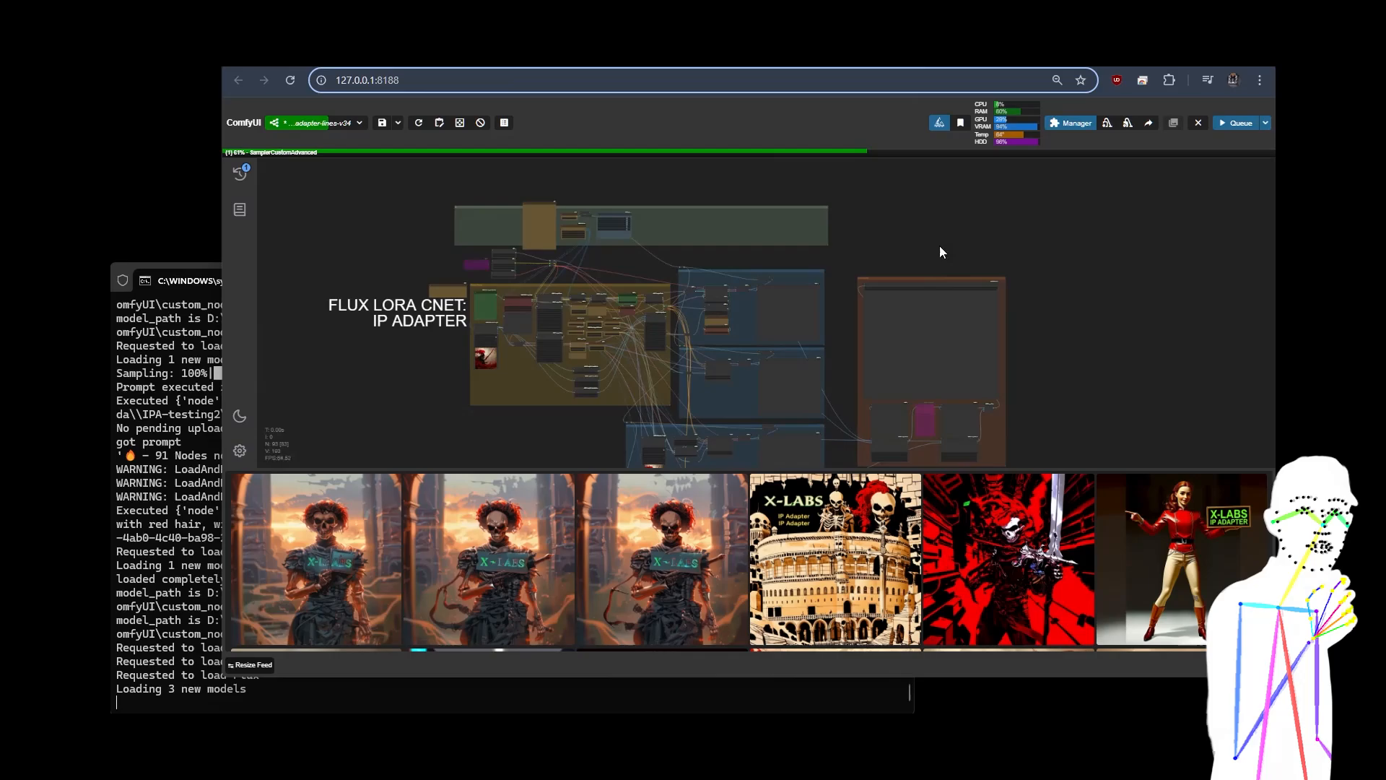
pyautogui.moveTo(940, 247); pyautogui.dragTo(984, 178)
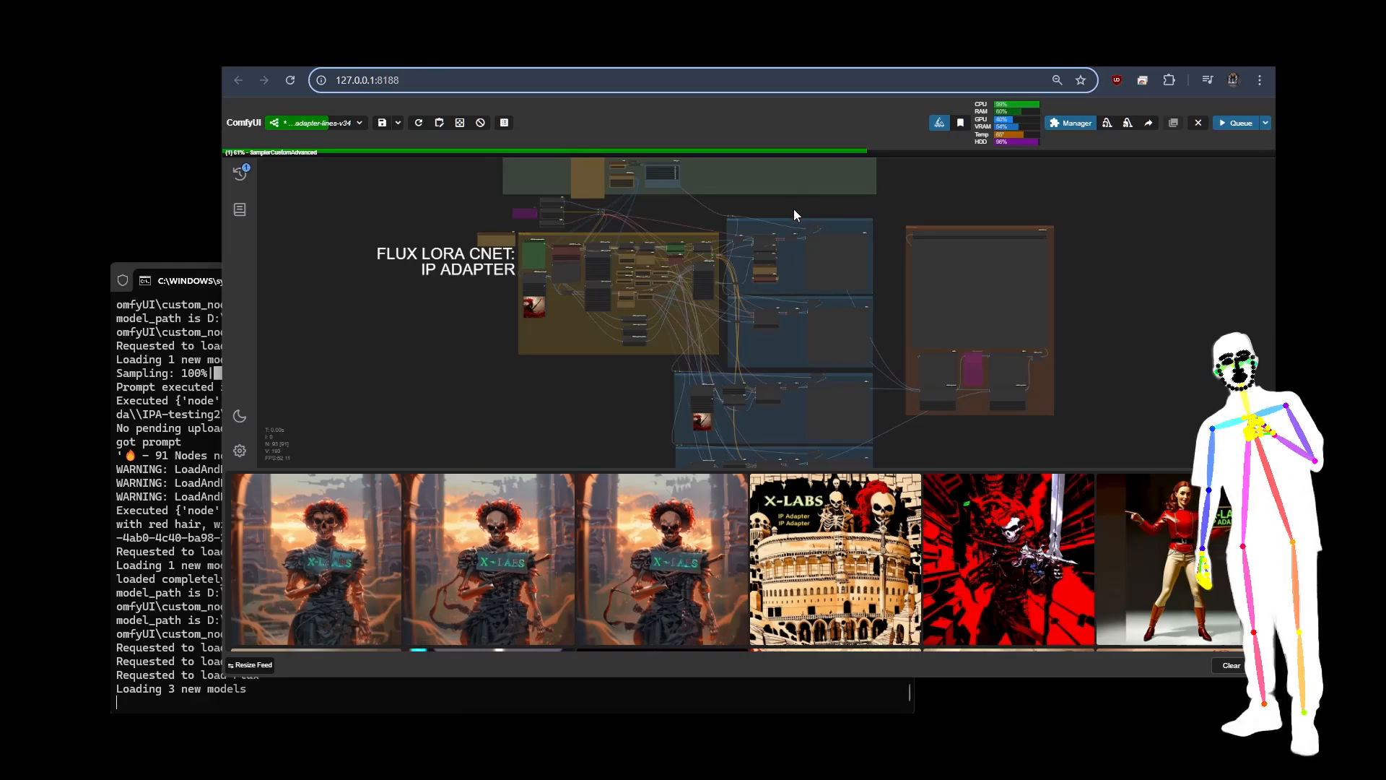
# Step: Examine the SamplerCustomAdvanced output group and the Xlabs Sampler node in the IP Adapter group below it
pyautogui.scroll(5, 781, 210)
pyautogui.scroll(8, 781, 210)
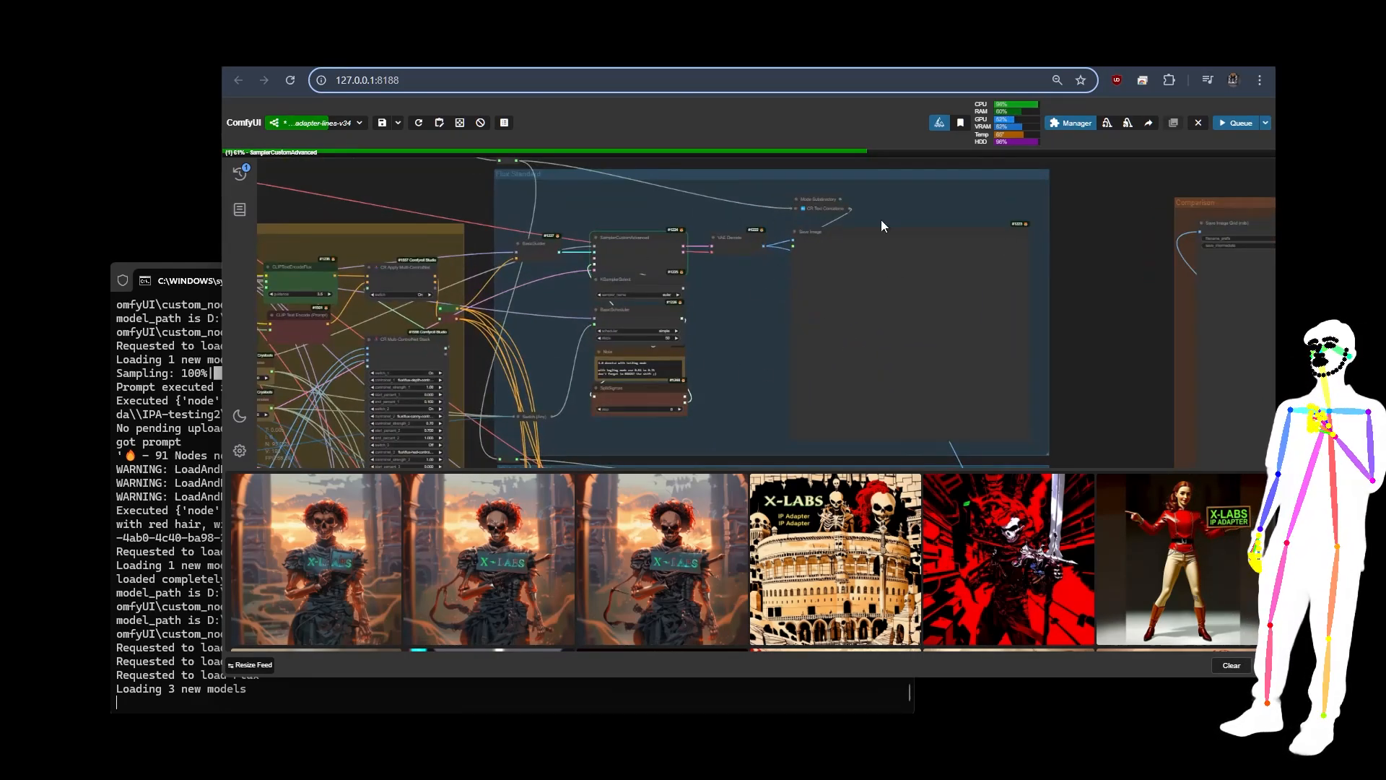
pyautogui.scroll(-6, 983, 220)
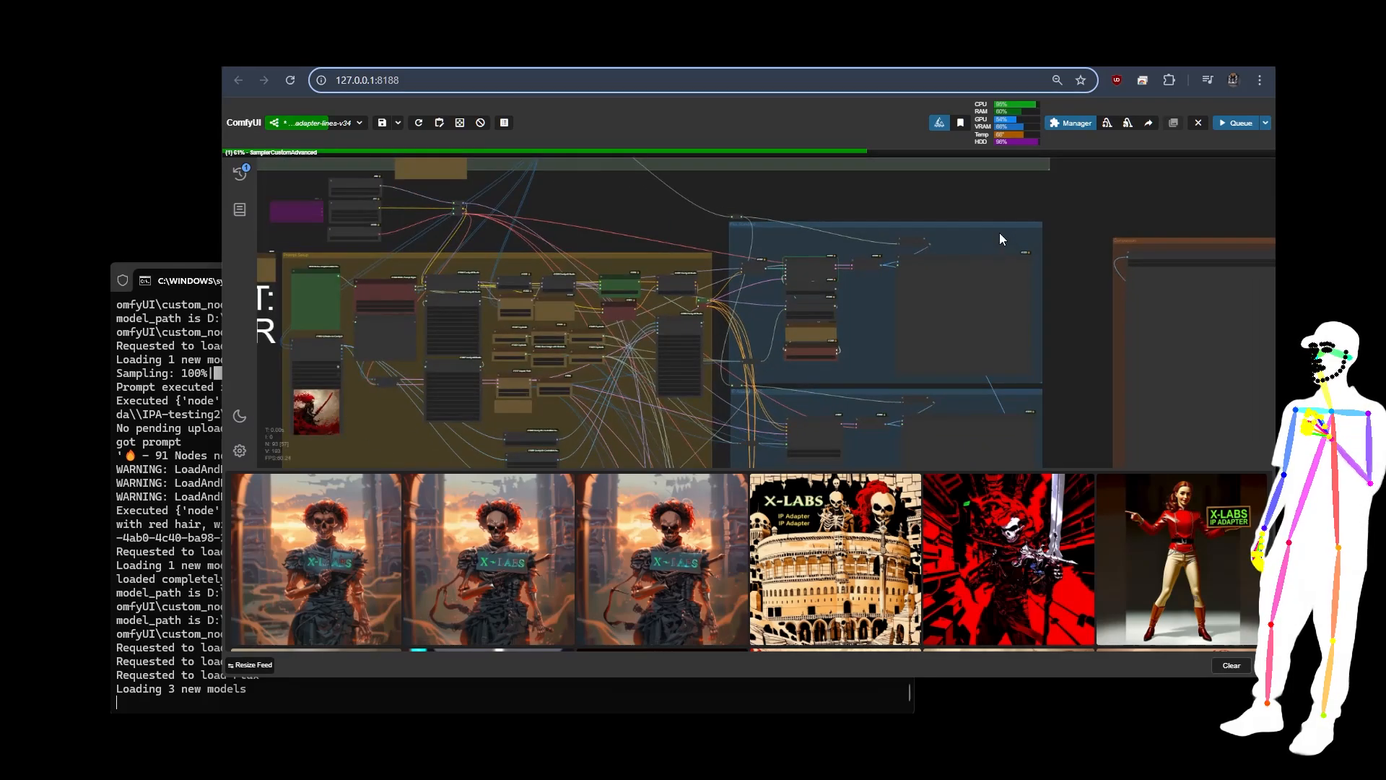
pyautogui.scroll(6, 1031, 269)
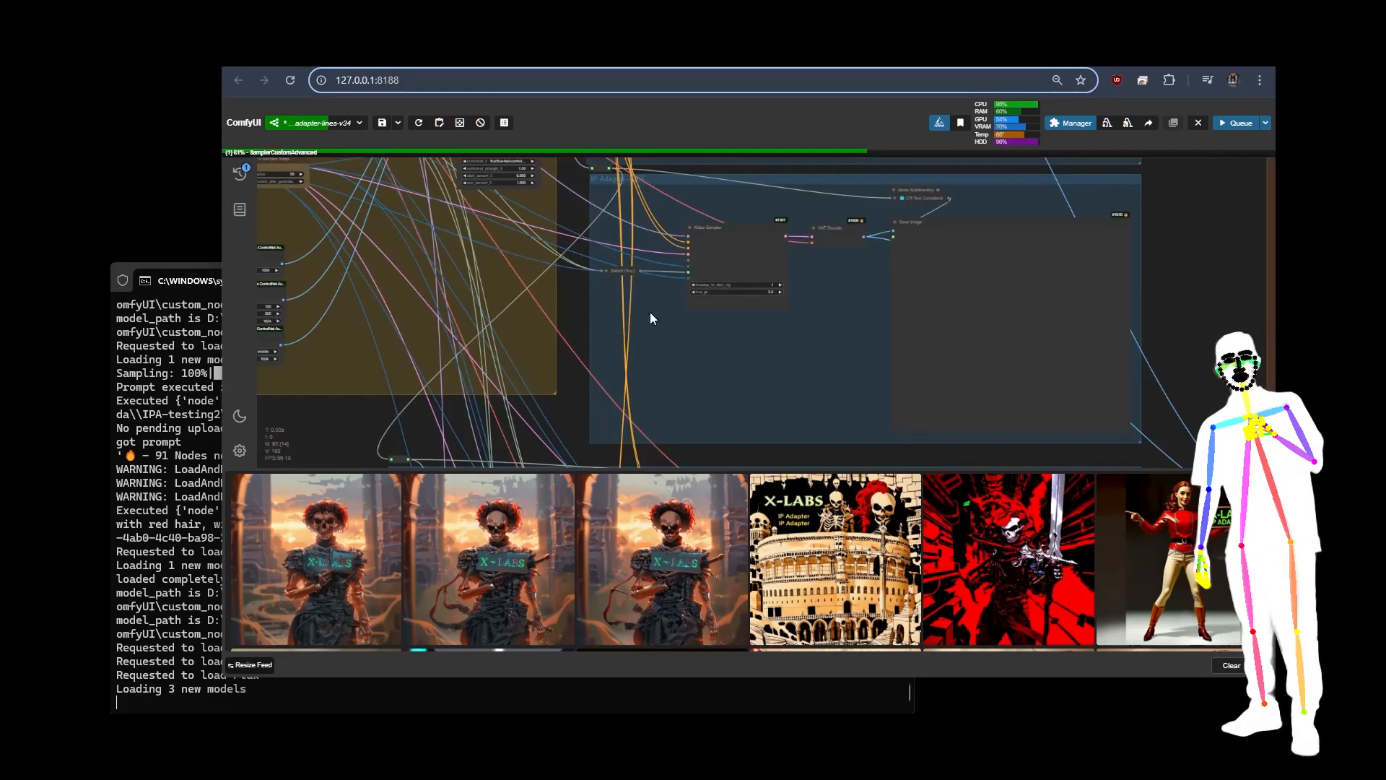
pyautogui.click(740, 237)
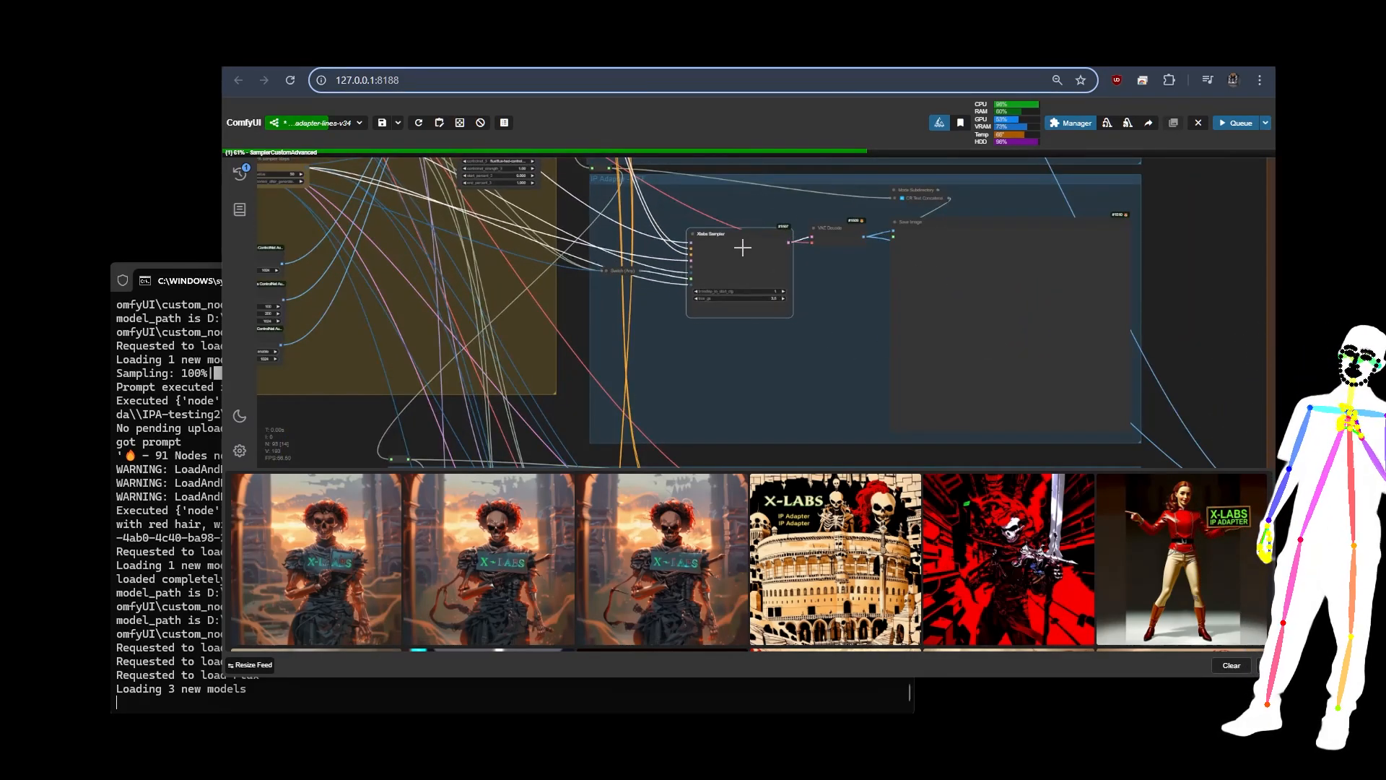
pyautogui.scroll(5, 720, 215)
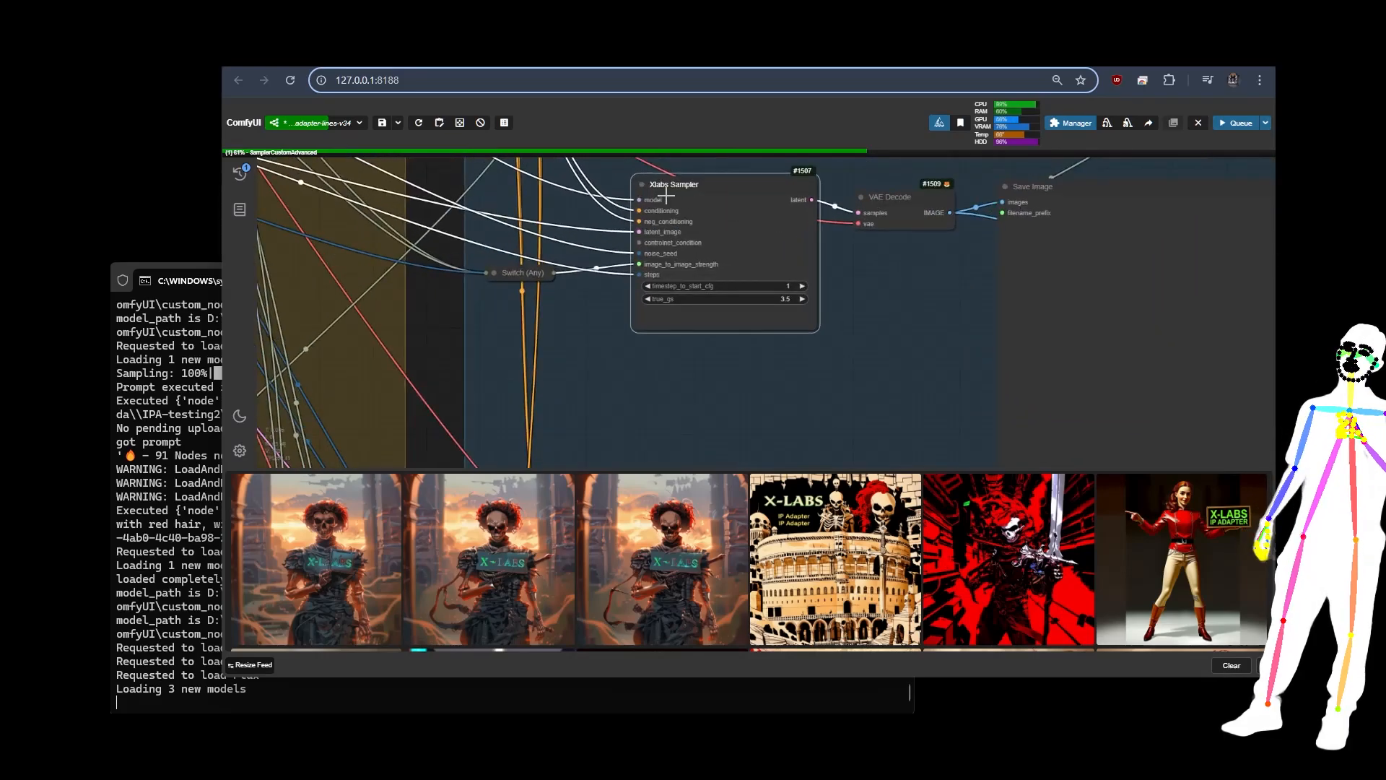
pyautogui.scroll(-10, 665, 195)
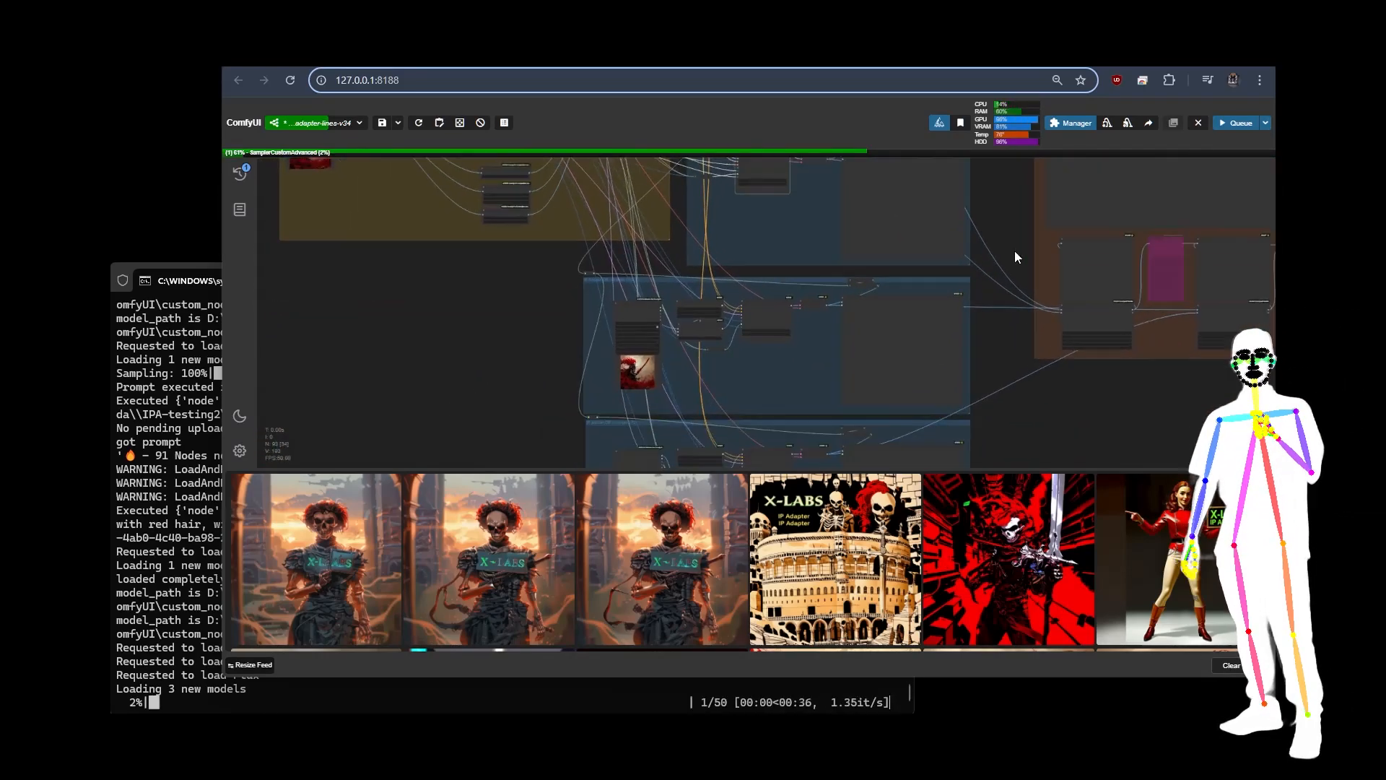
# Step: Examine the two lowest IP Adapter groups and the reference image loaded in them
pyautogui.moveTo(1015, 257); pyautogui.dragTo(1021, 150)
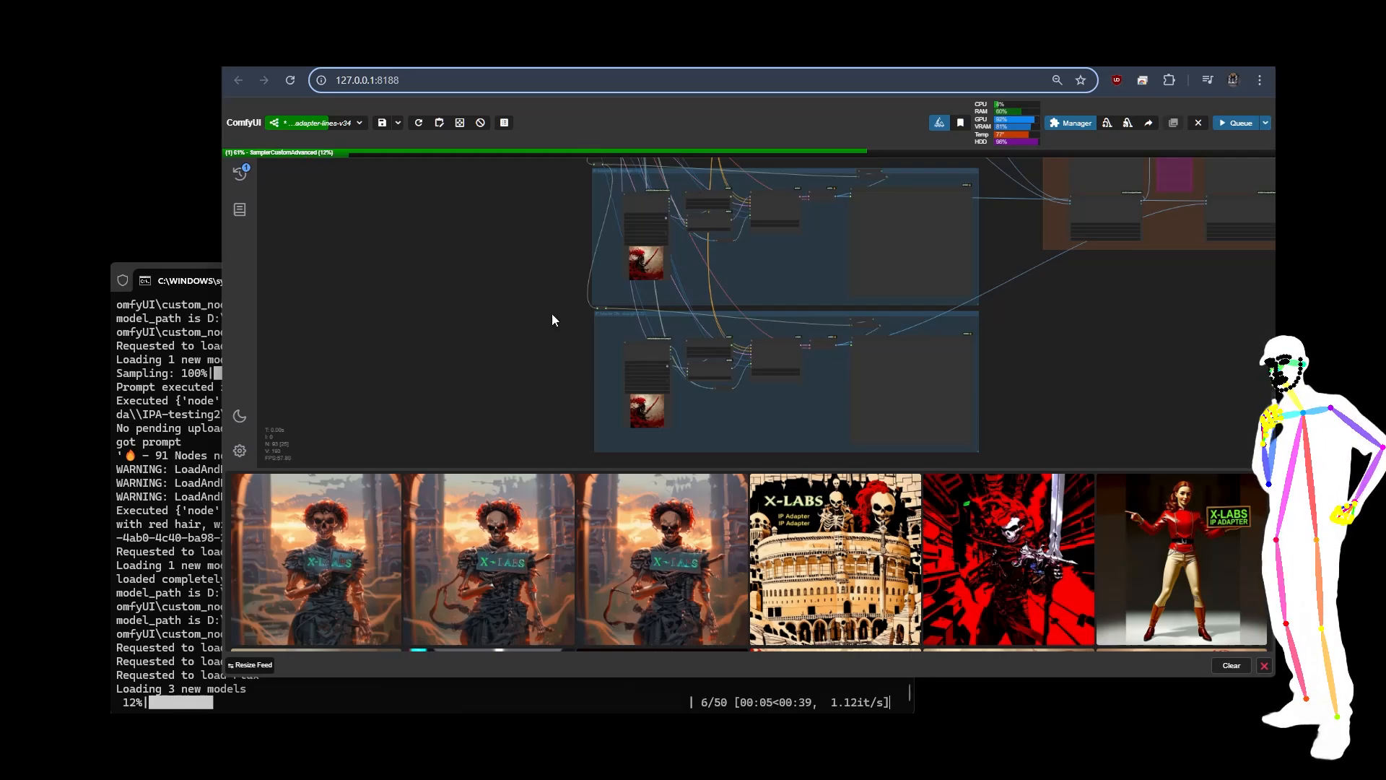
pyautogui.moveTo(551, 320); pyautogui.dragTo(613, 467)
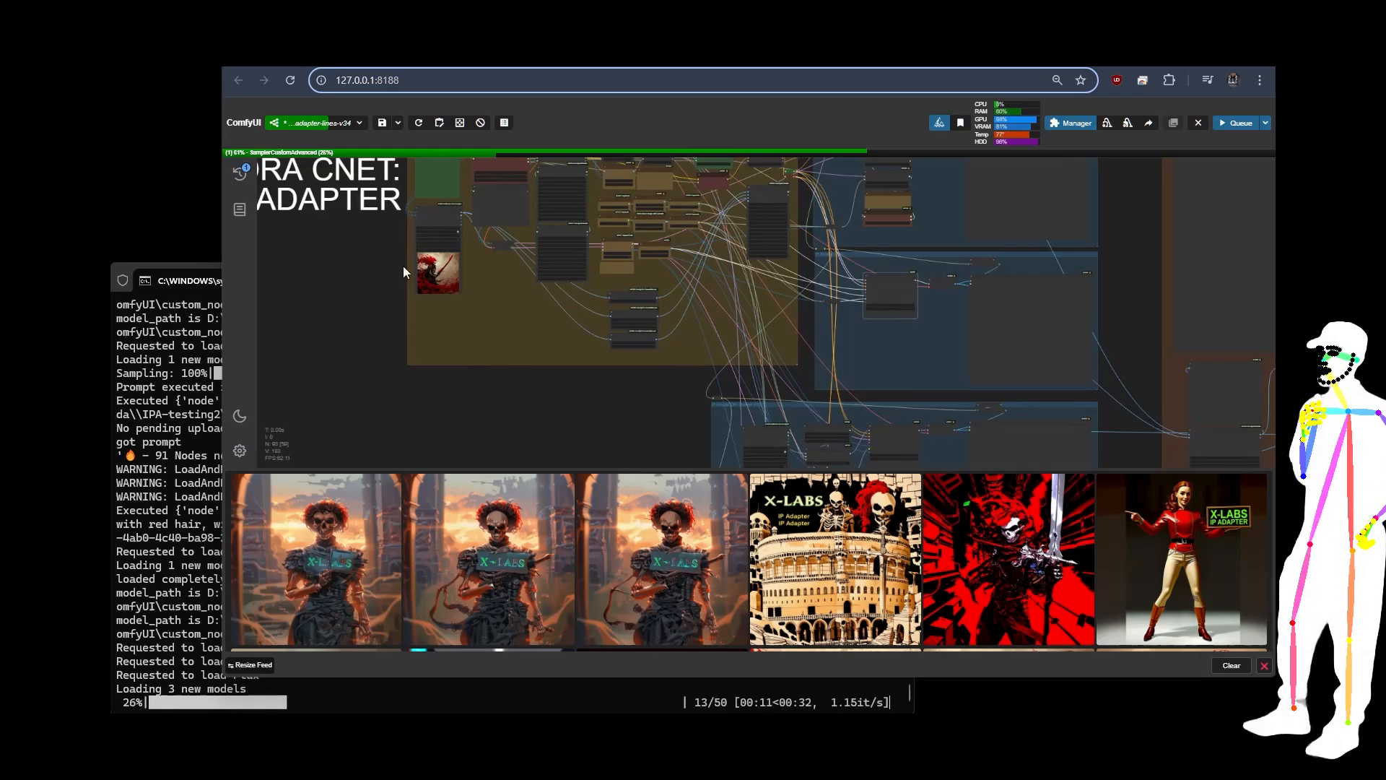
pyautogui.scroll(-6, 397, 273)
pyautogui.moveTo(577, 399); pyautogui.dragTo(579, 278)
pyautogui.scroll(10, 579, 279)
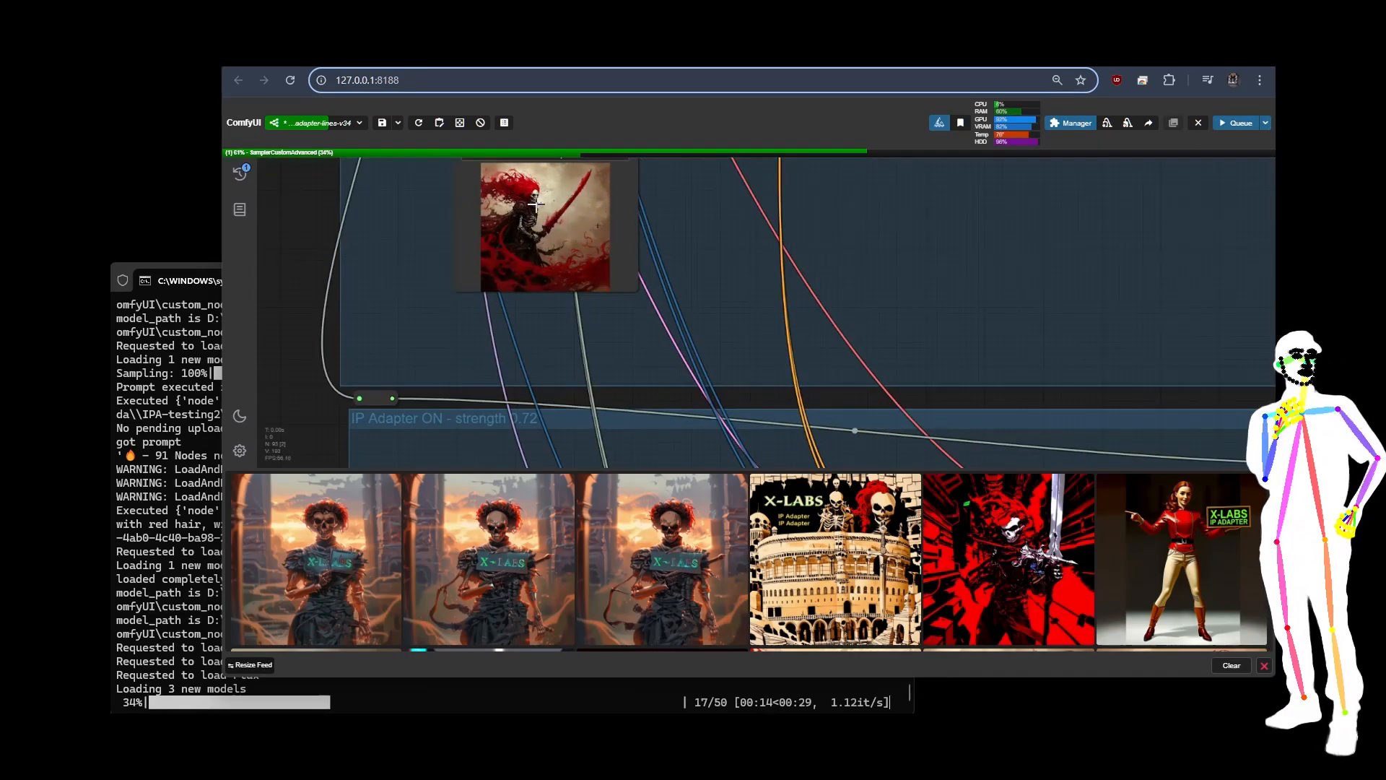
pyautogui.scroll(-8, 755, 373)
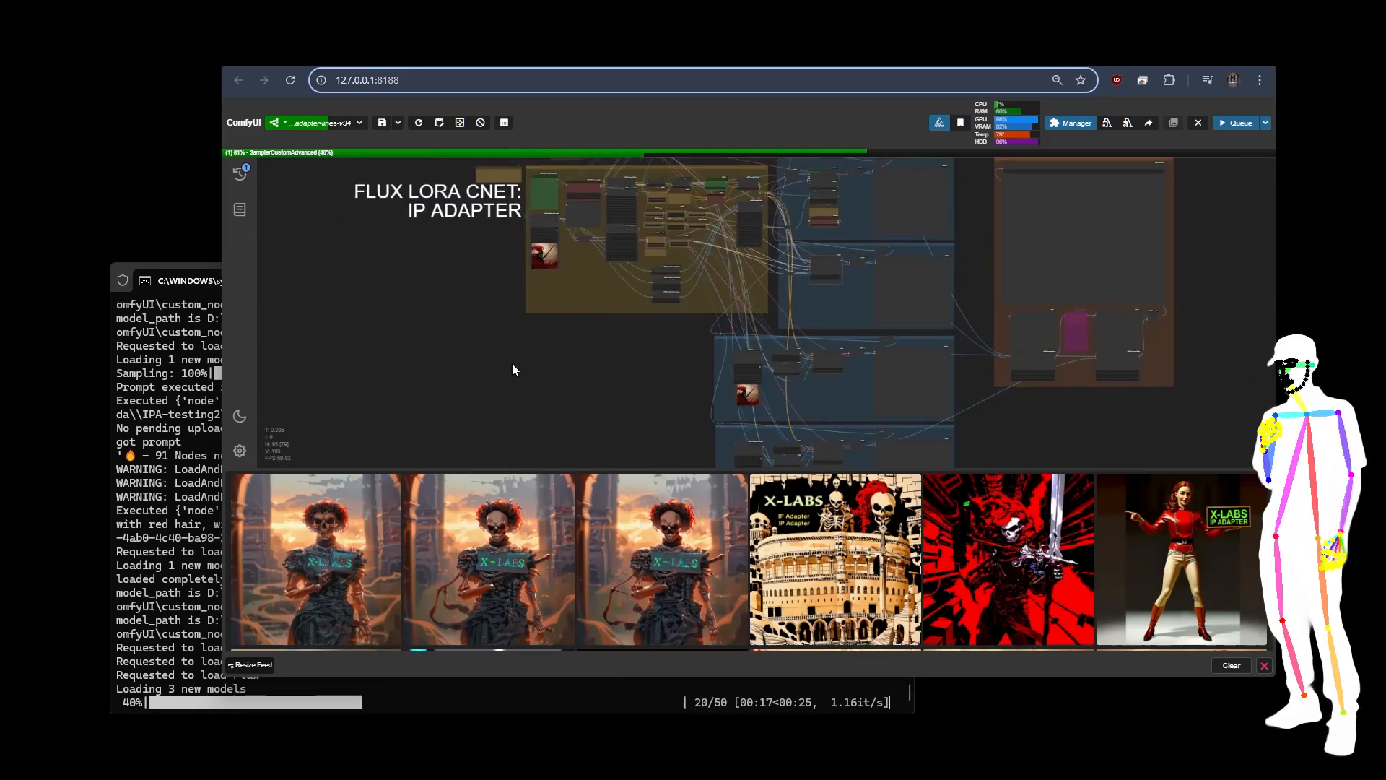
# Step: Review the positive prompt, the CR LoRA Stack settings and the image2image nodes in the Prompt Setup group, and return to the workflow overview
pyautogui.moveTo(513, 368); pyautogui.dragTo(529, 442)
pyautogui.scroll(5, 544, 205)
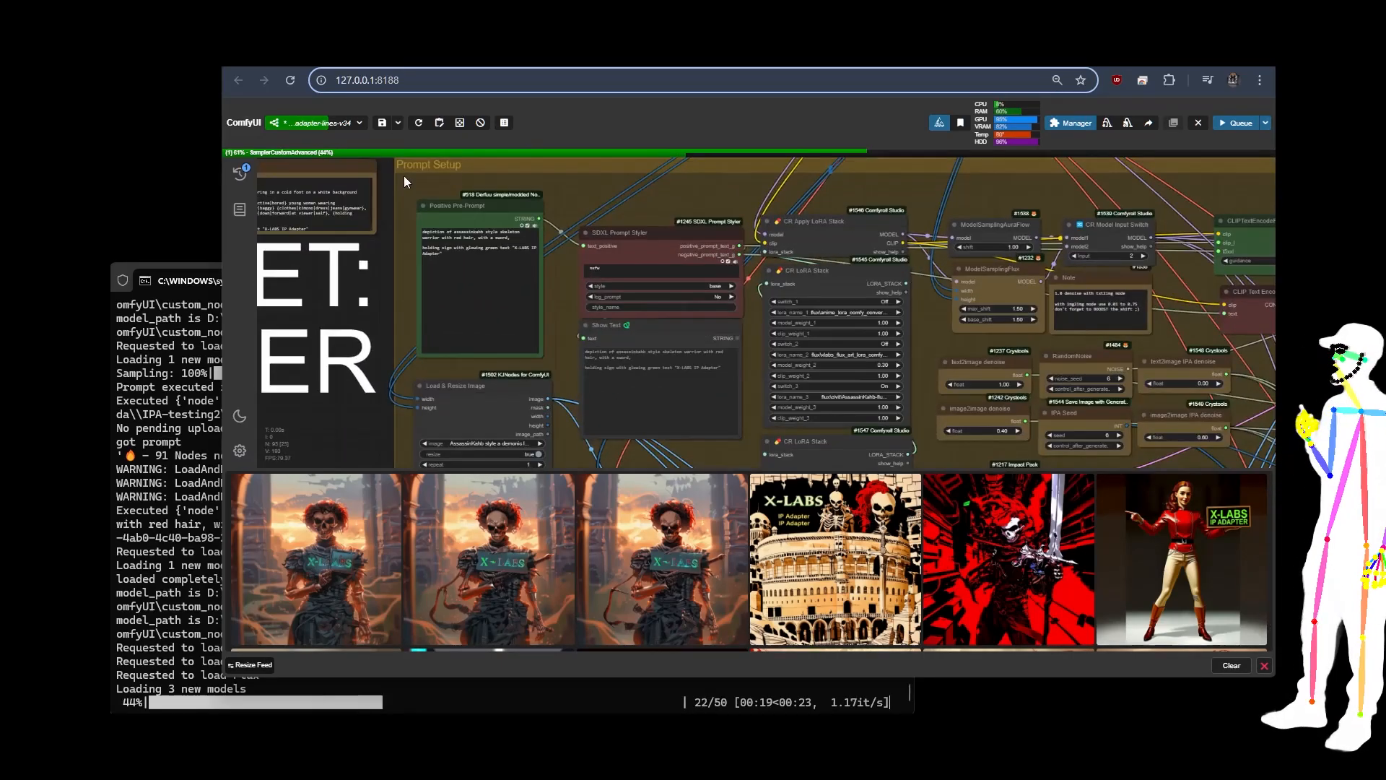
pyautogui.scroll(4, 403, 174)
pyautogui.scroll(1, 447, 223)
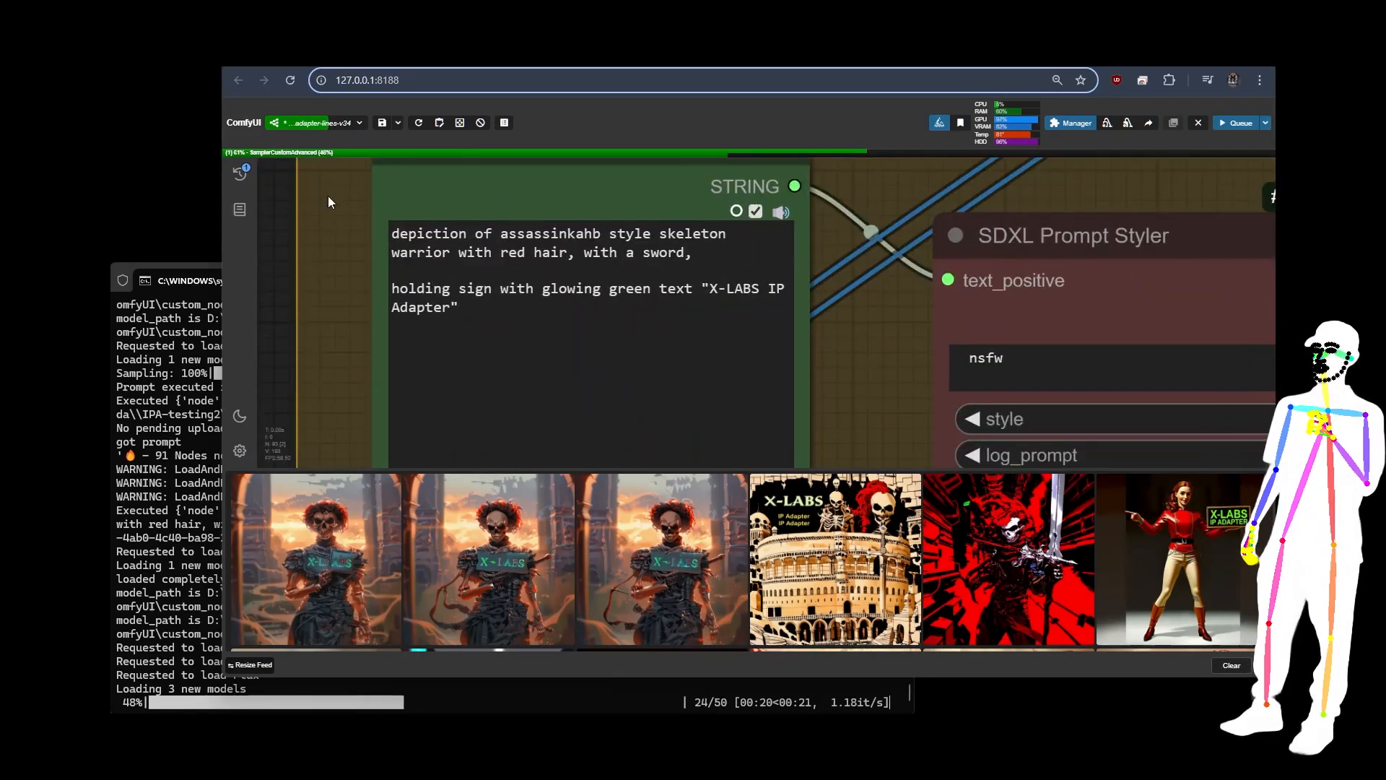
pyautogui.scroll(-12, 328, 199)
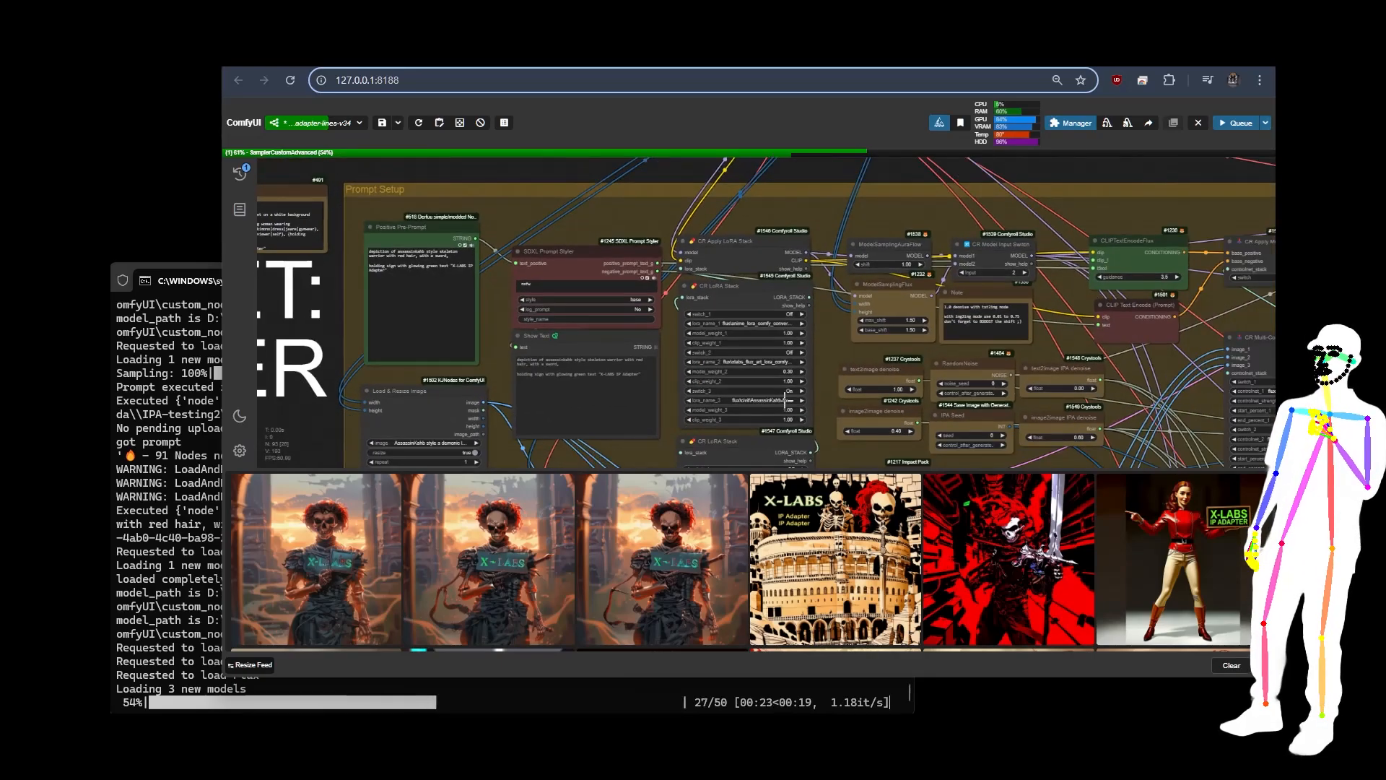
pyautogui.moveTo(823, 414); pyautogui.dragTo(827, 199)
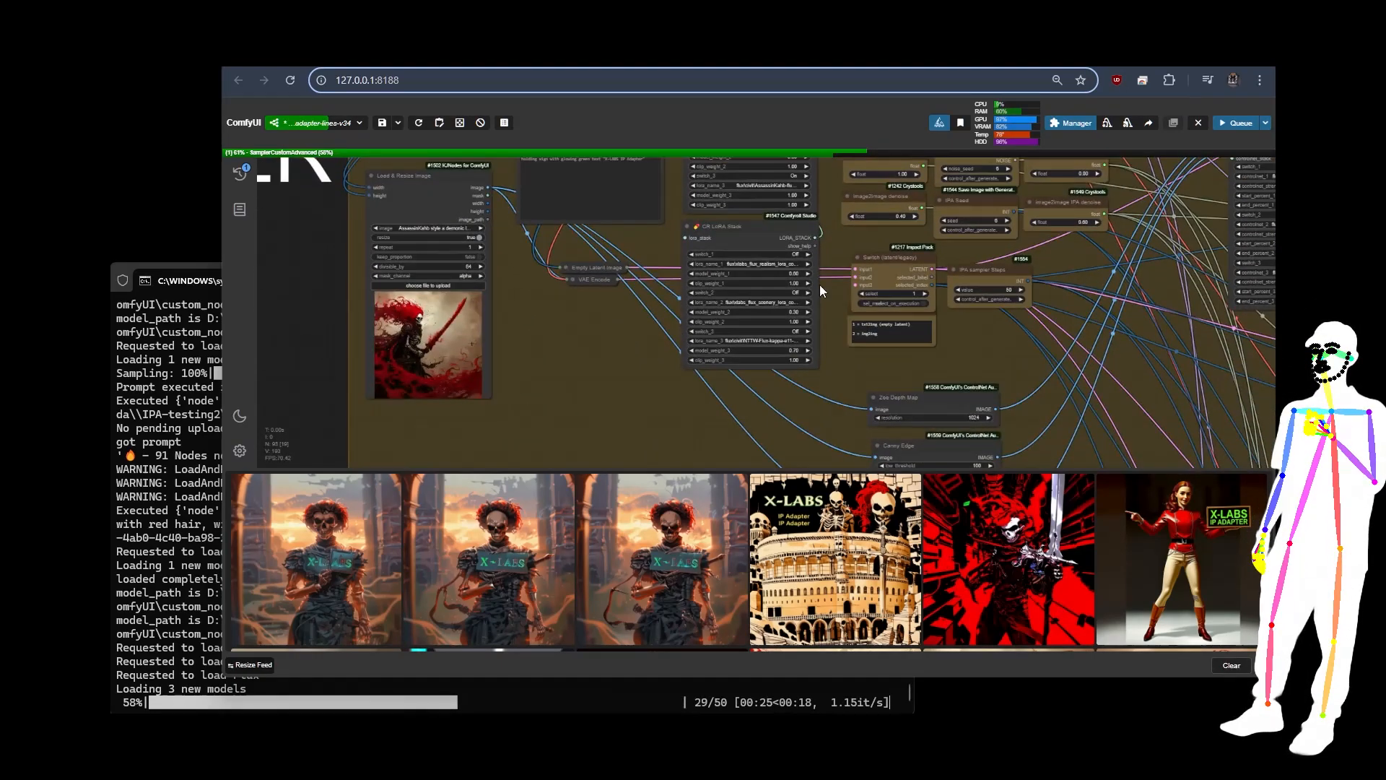
pyautogui.scroll(7, 753, 313)
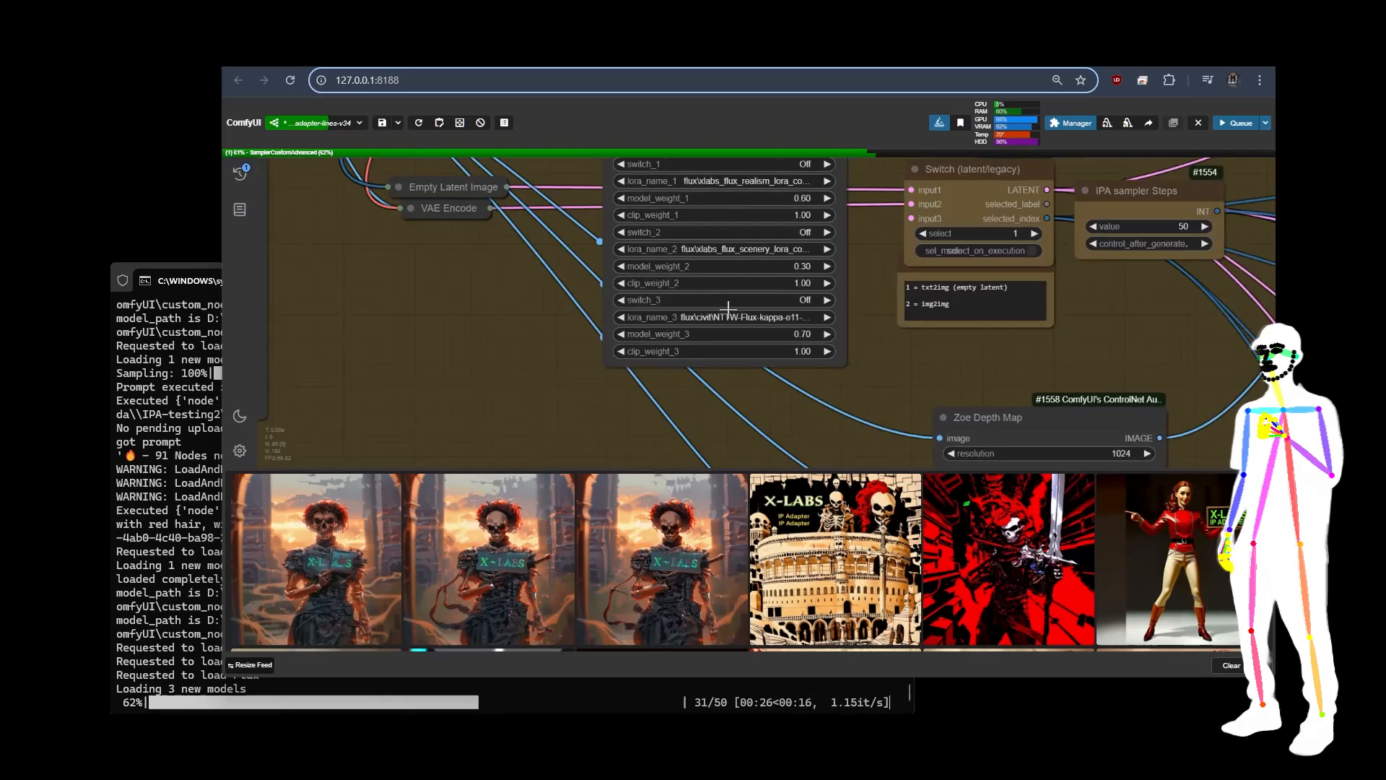
pyautogui.scroll(-5, 502, 306)
pyautogui.scroll(-6, 502, 307)
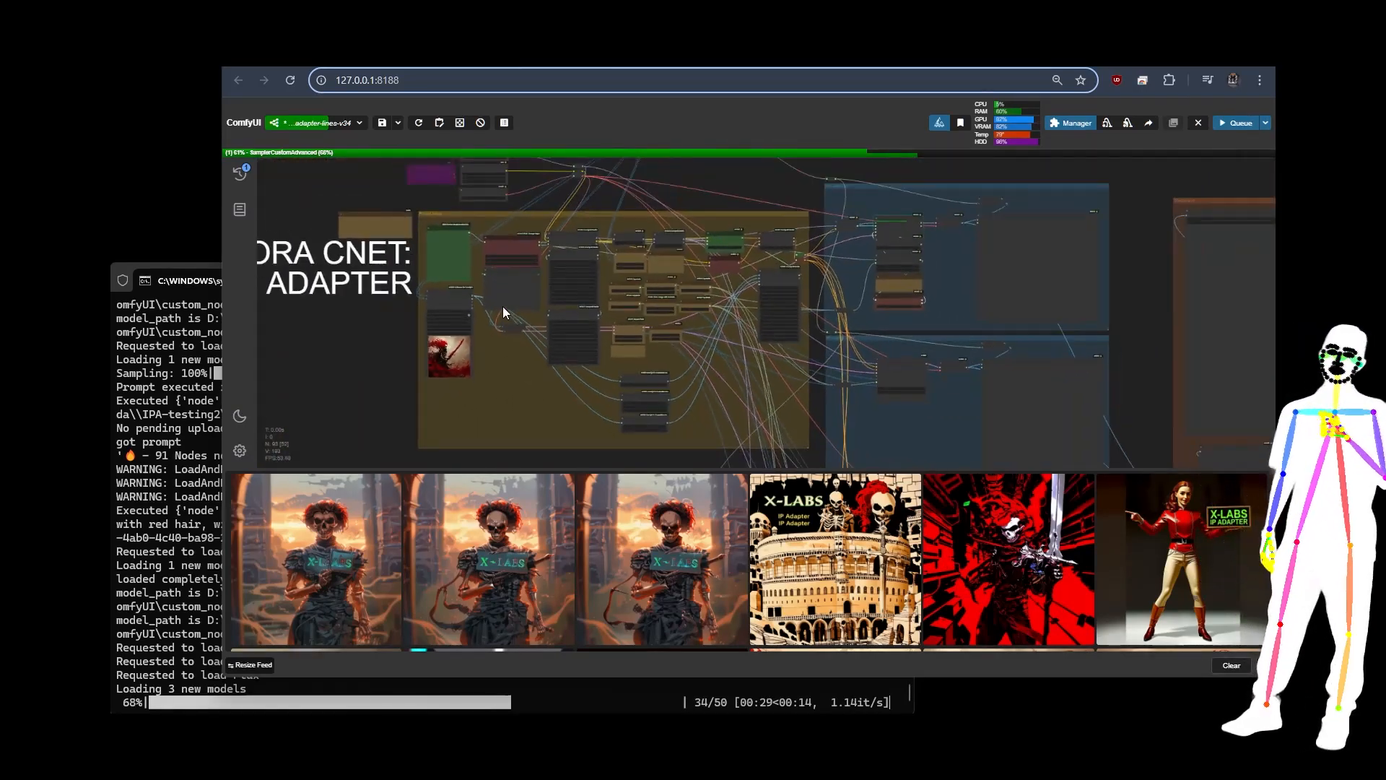
pyautogui.scroll(-3, 502, 306)
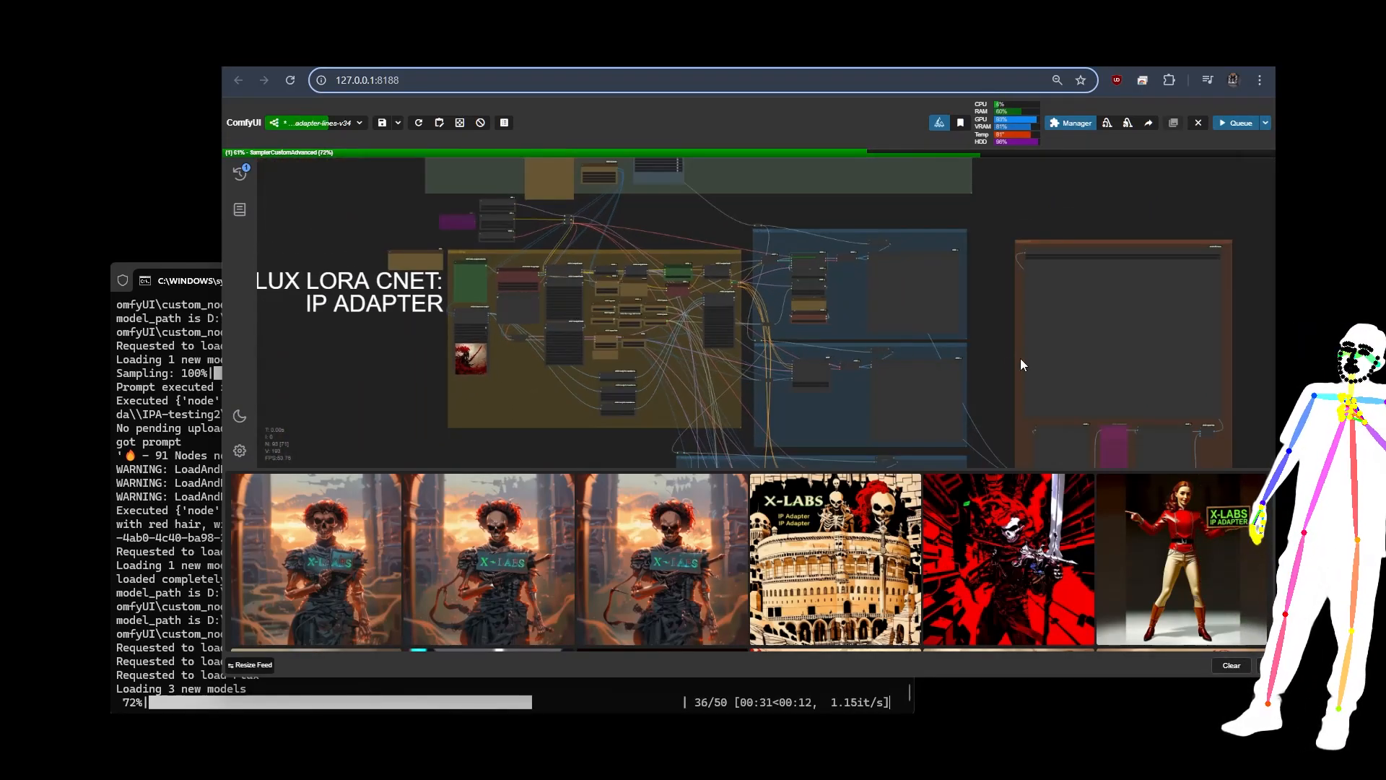
pyautogui.moveTo(968, 368); pyautogui.dragTo(968, 327)
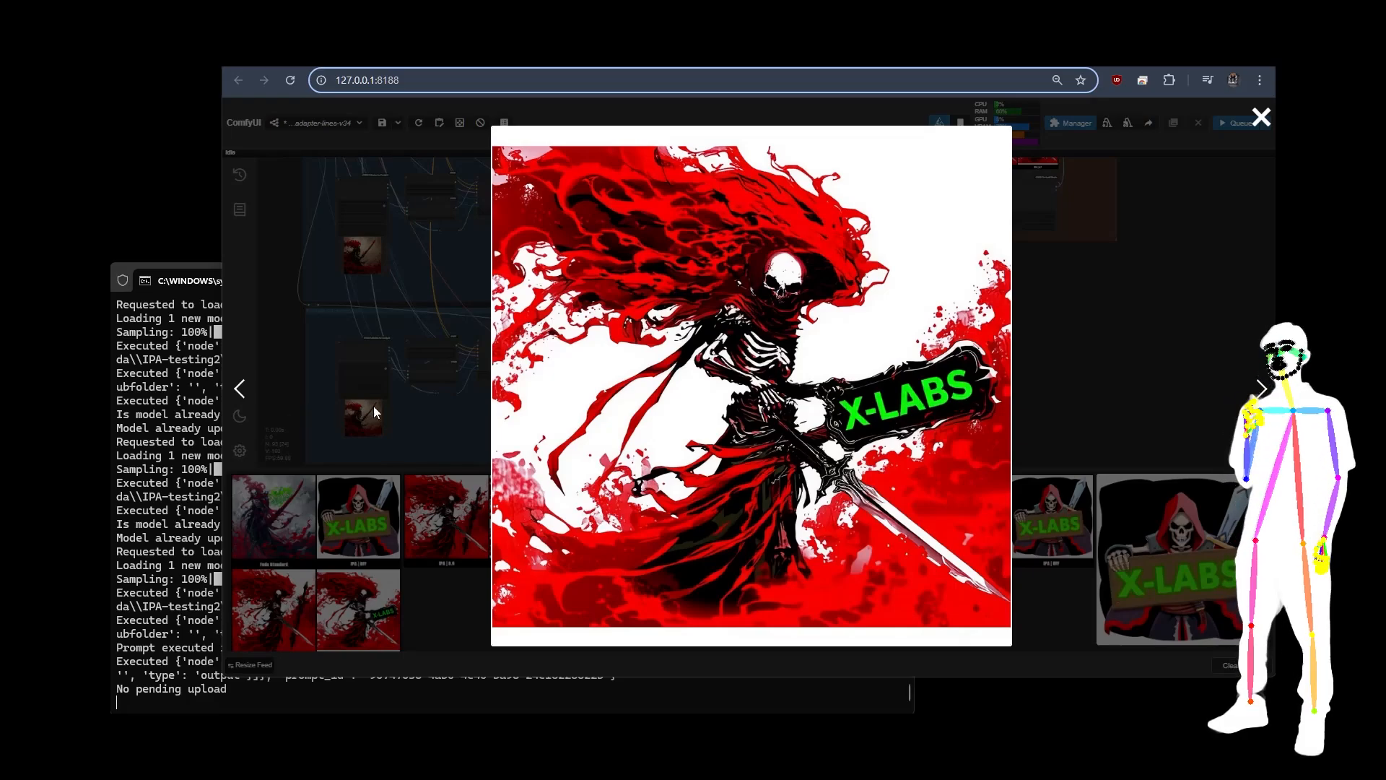
# Step: Close the enlarged skeleton image, and enlarge the four-image IPA comparison grid from the image feed to inspect and close it
pyautogui.click(408, 426)
pyautogui.scroll(-3, 766, 302)
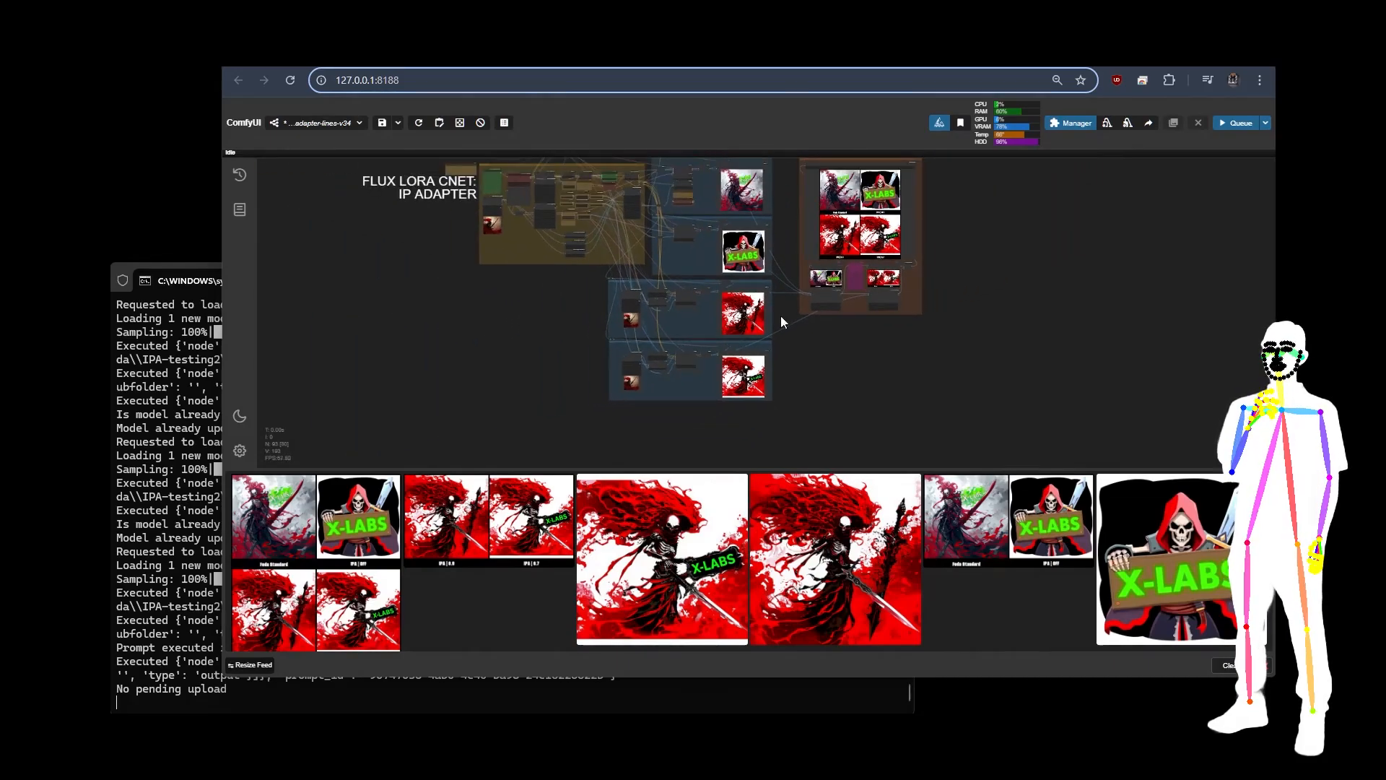
pyautogui.moveTo(997, 253); pyautogui.dragTo(1098, 285)
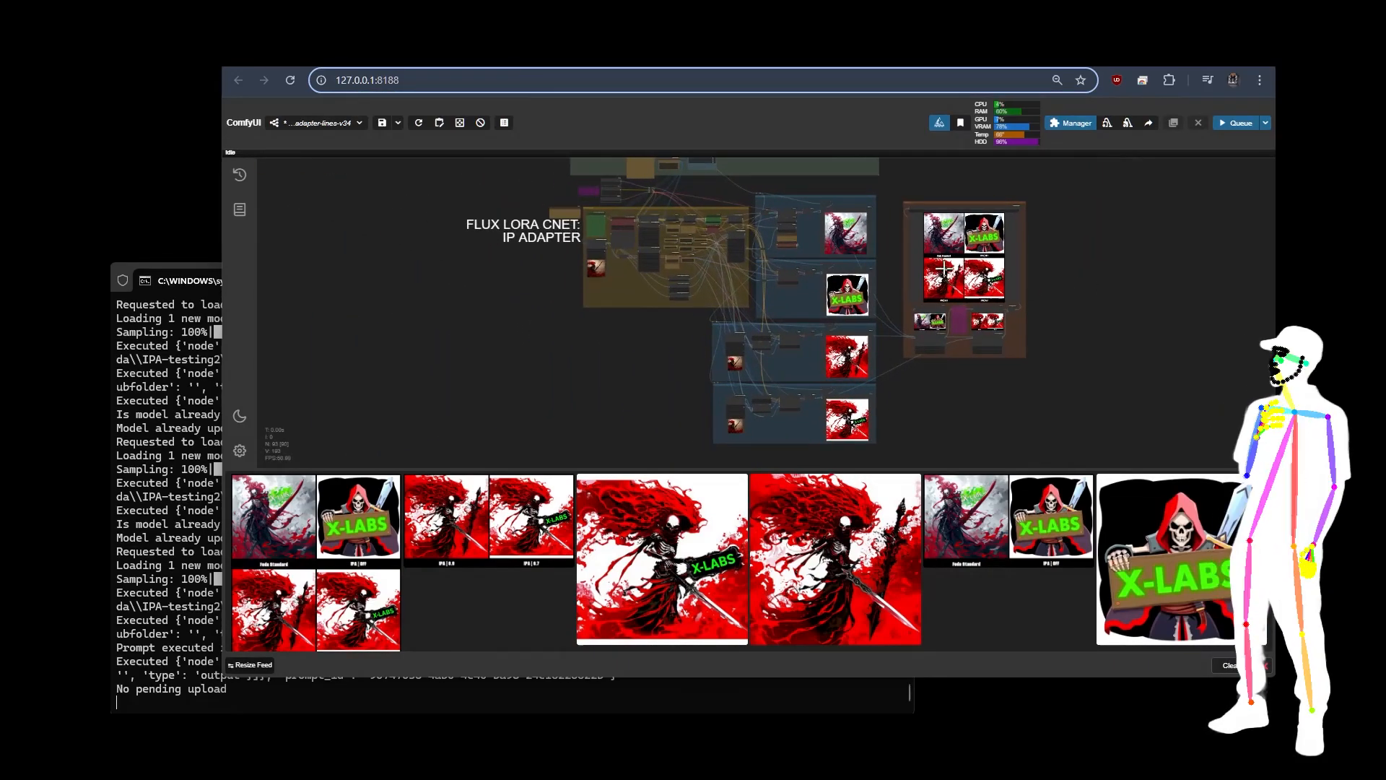
pyautogui.click(354, 536)
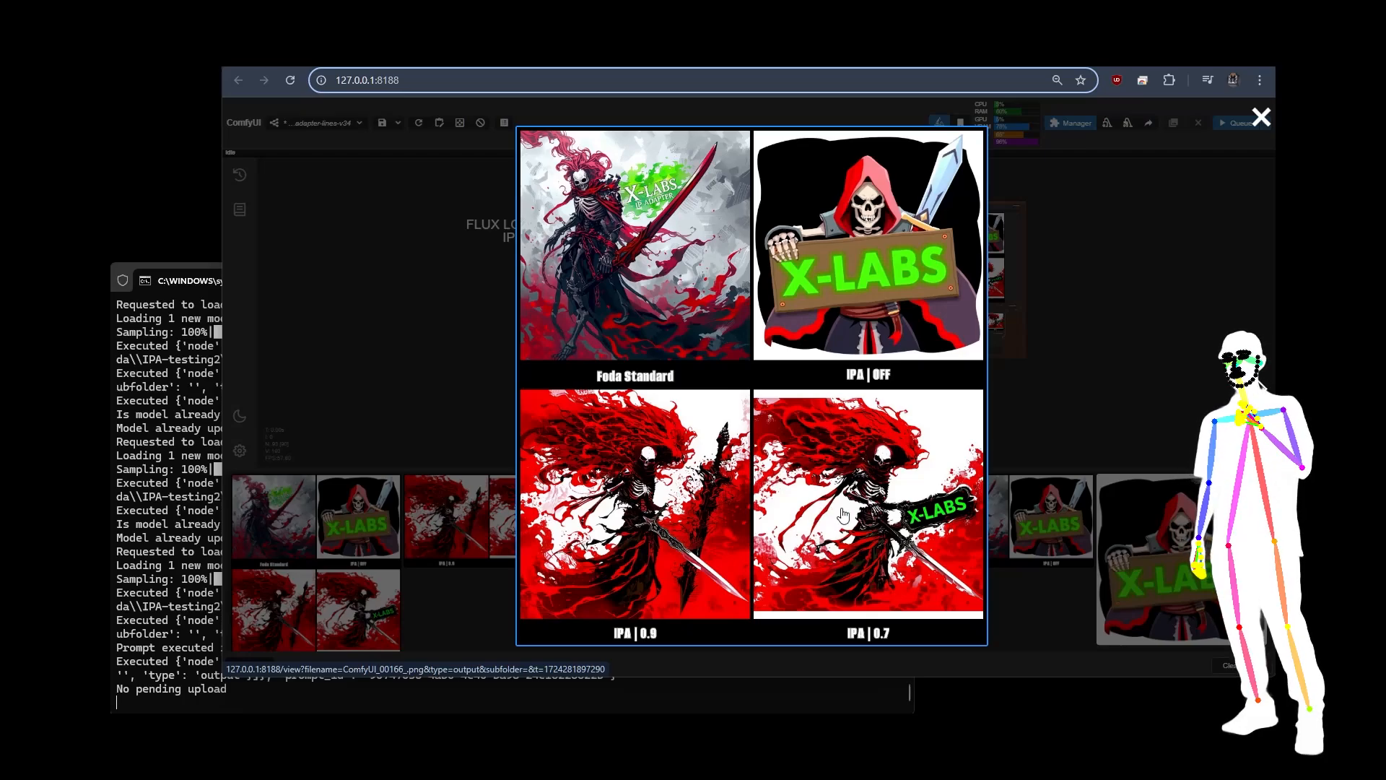
pyautogui.click(1077, 372)
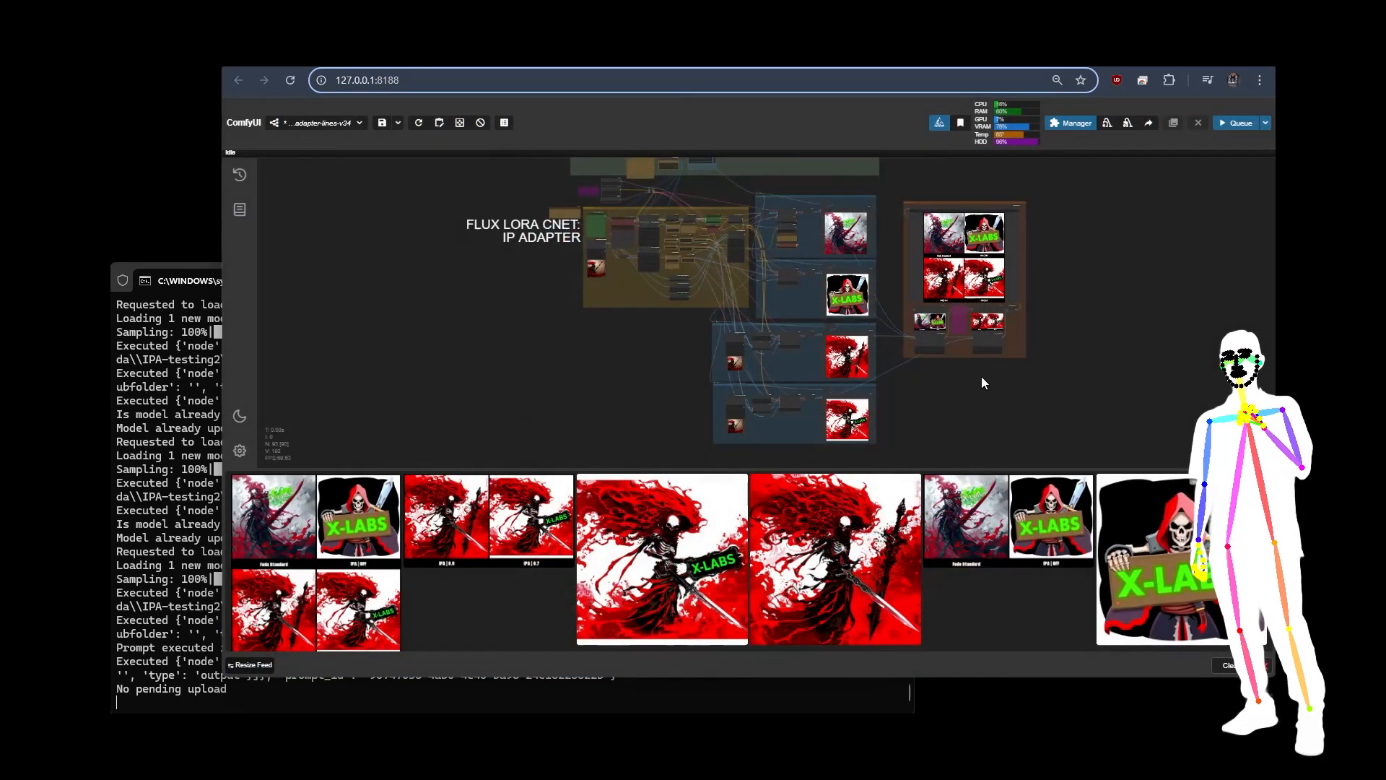
# Step: Switch to the Civitai page of the Foda FLUX Pack v15 and open one of its gallery images
pyautogui.scroll(-3, 1137, 257)
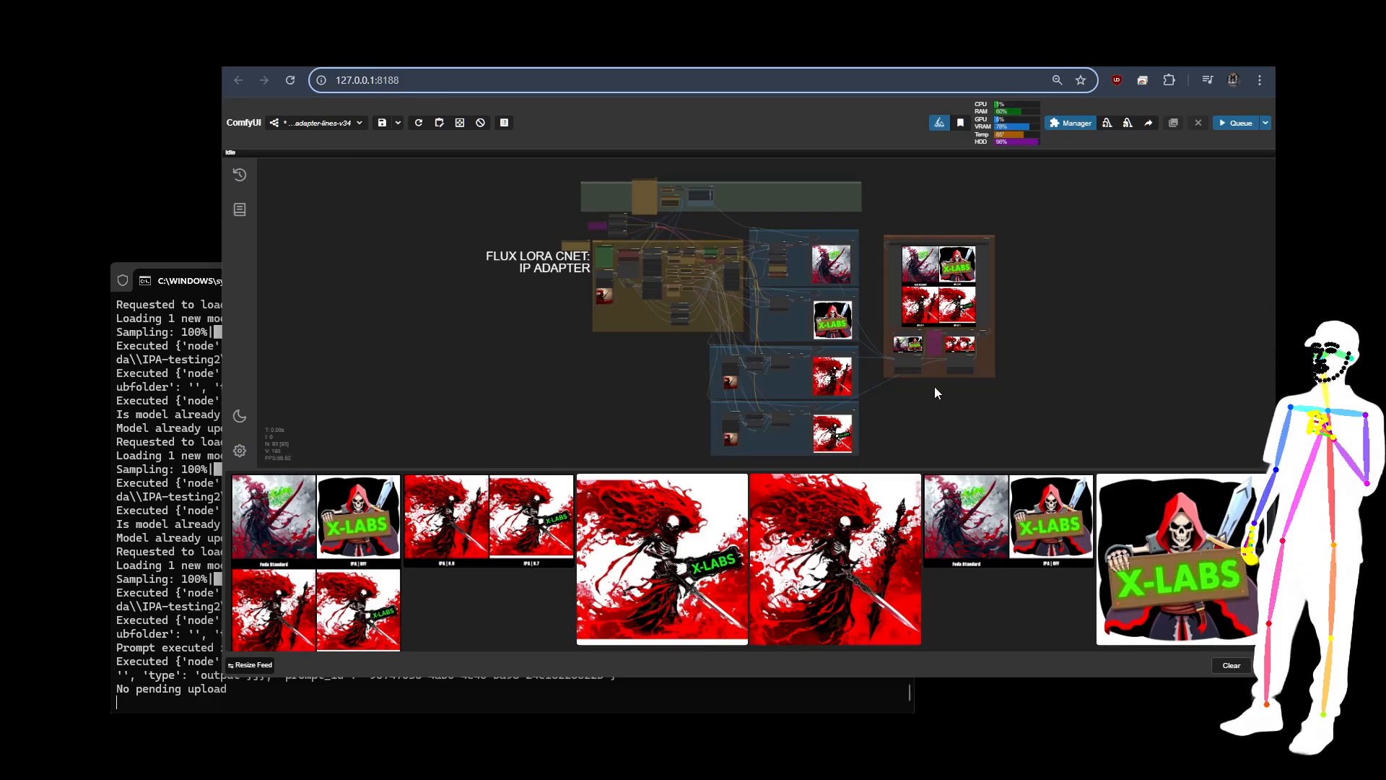
pyautogui.click(320, 56)
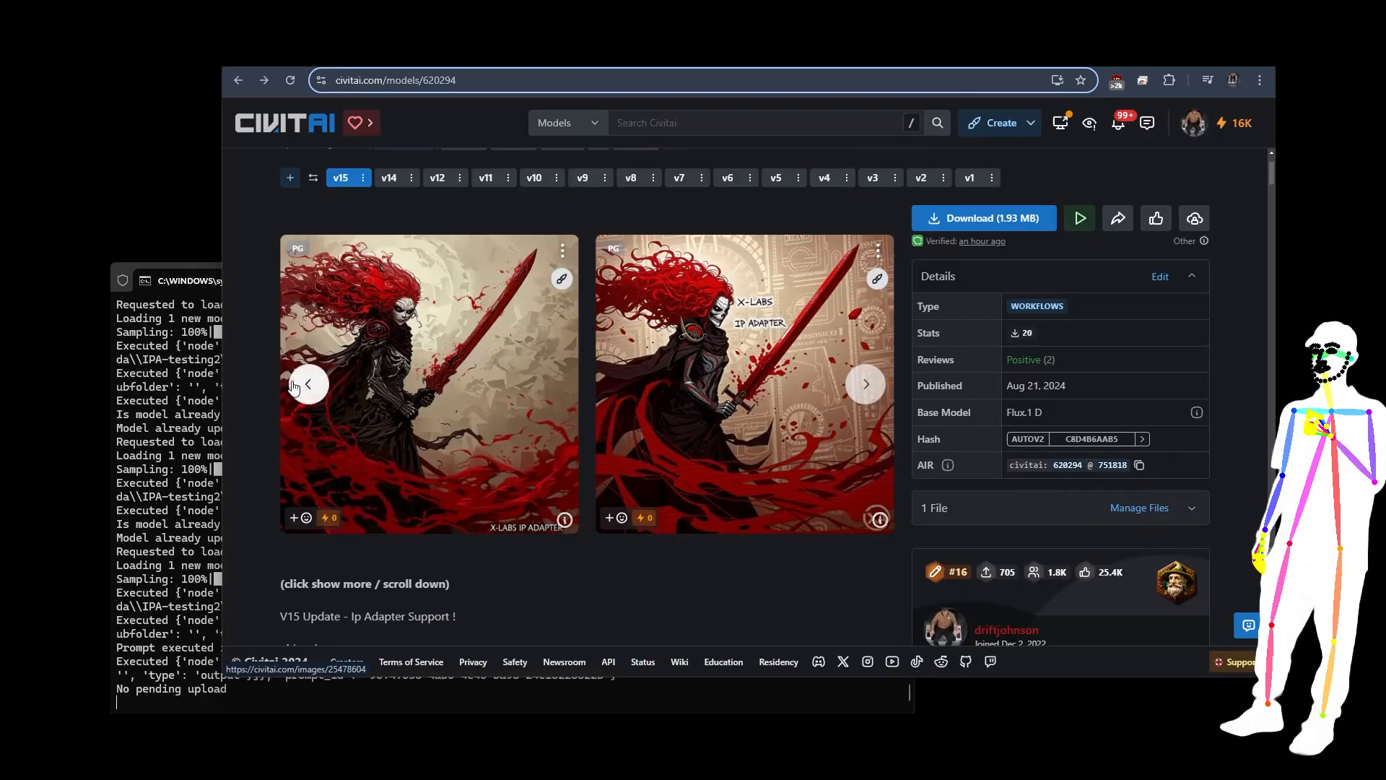
pyautogui.click(887, 387)
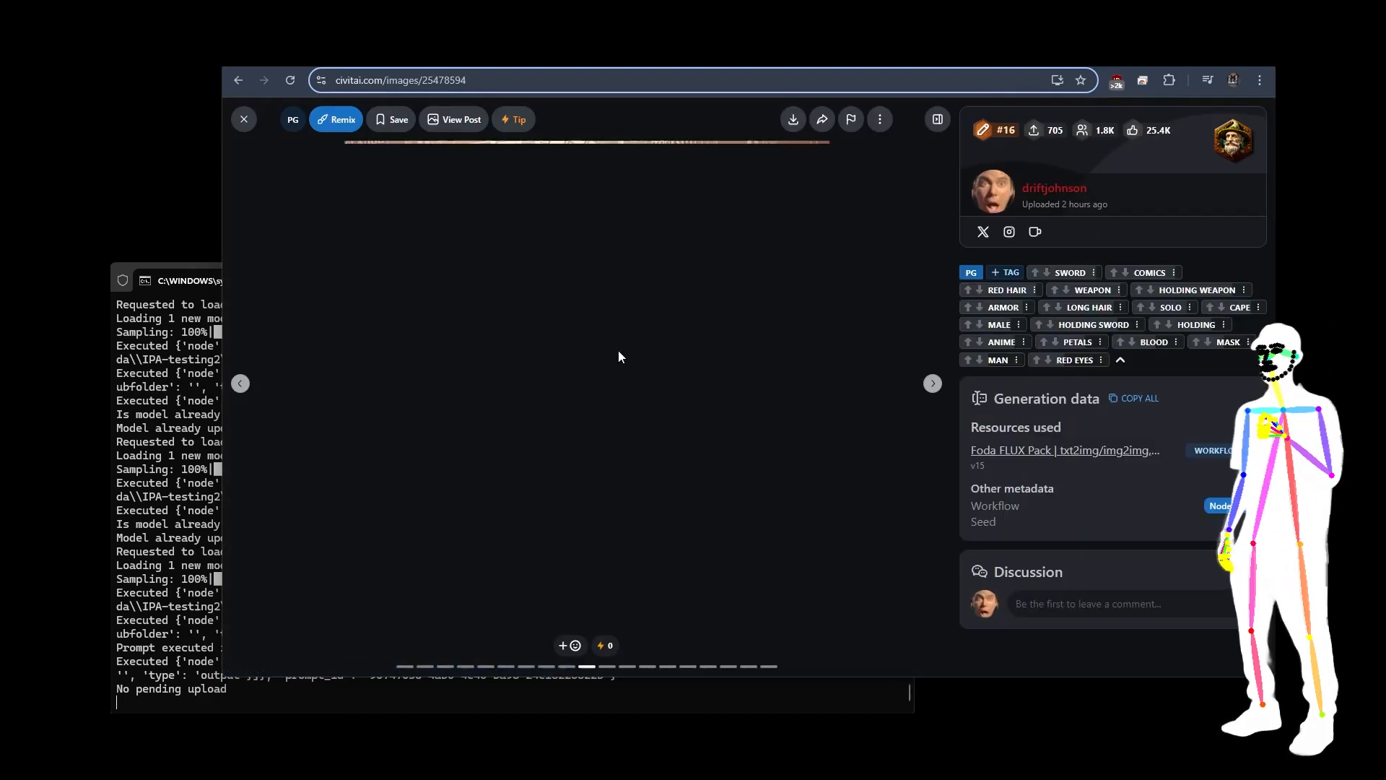